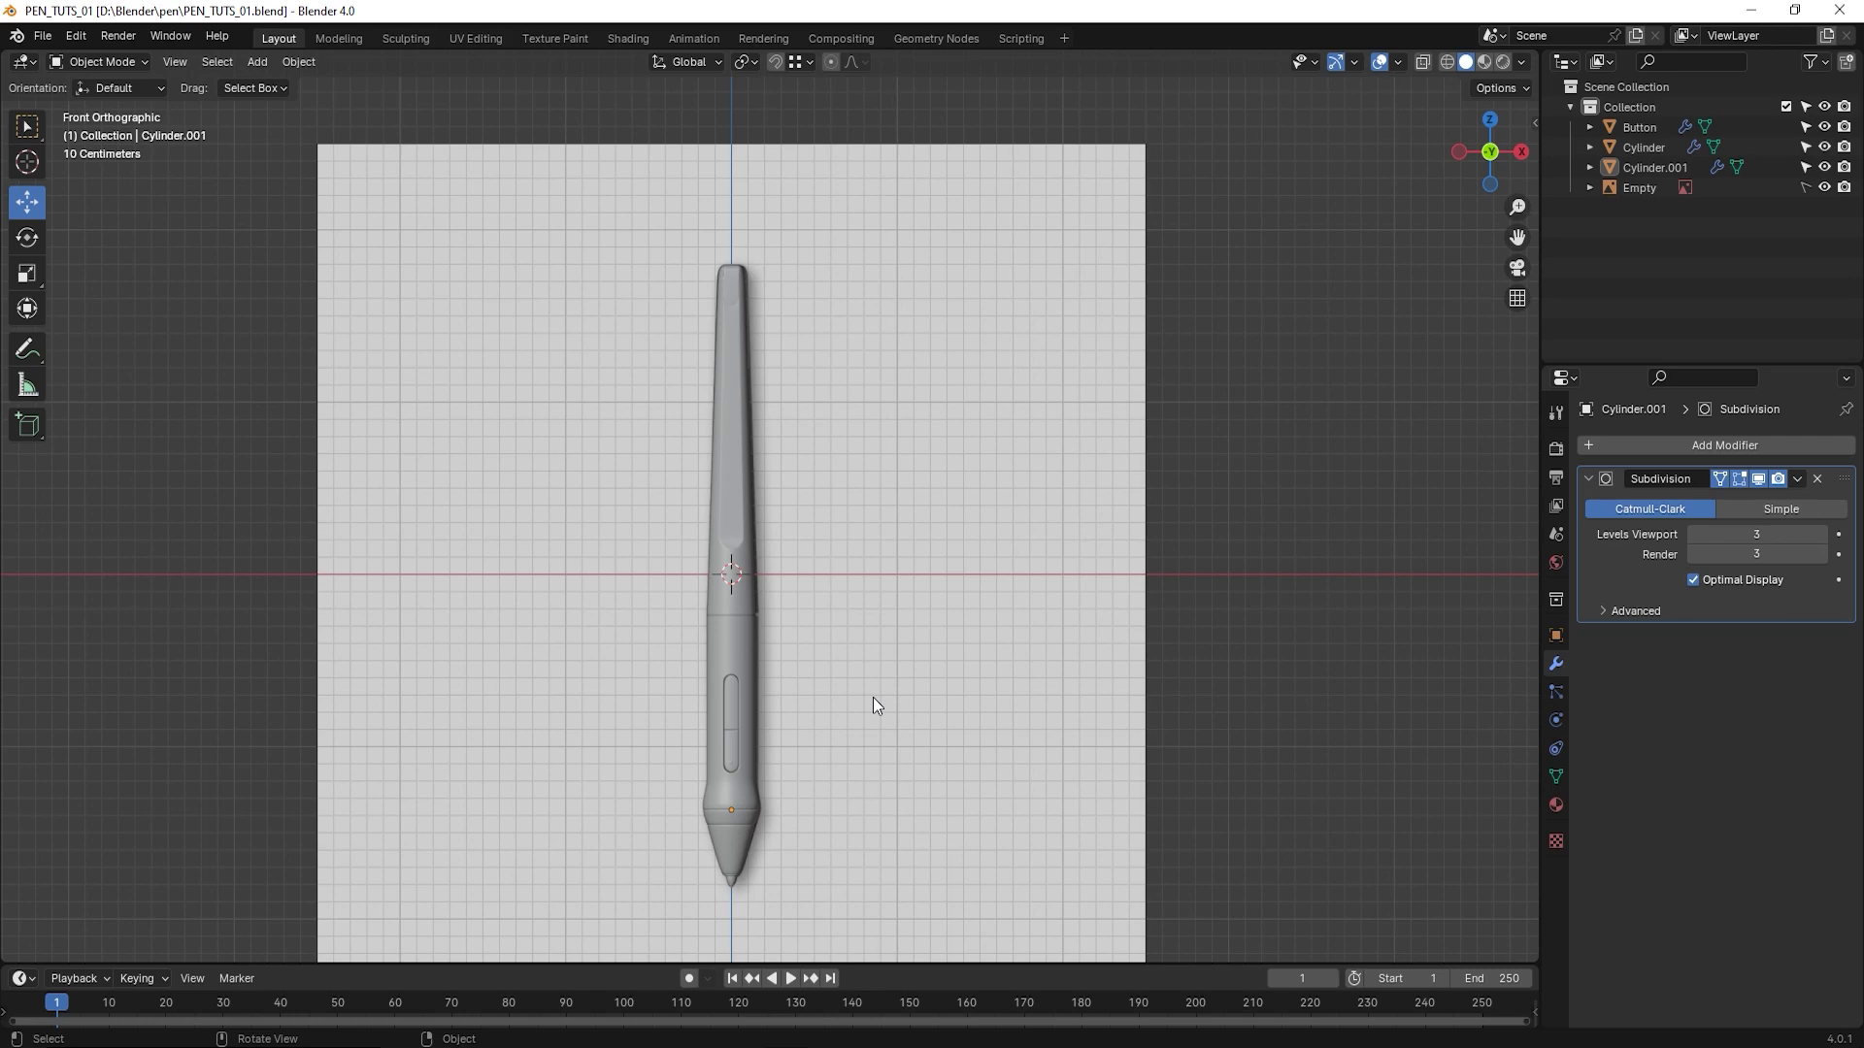
# - Select the pen's upper body and switch to the Shading workspace, enlarging the 3D viewport
pyautogui.scroll(2, 872, 697)
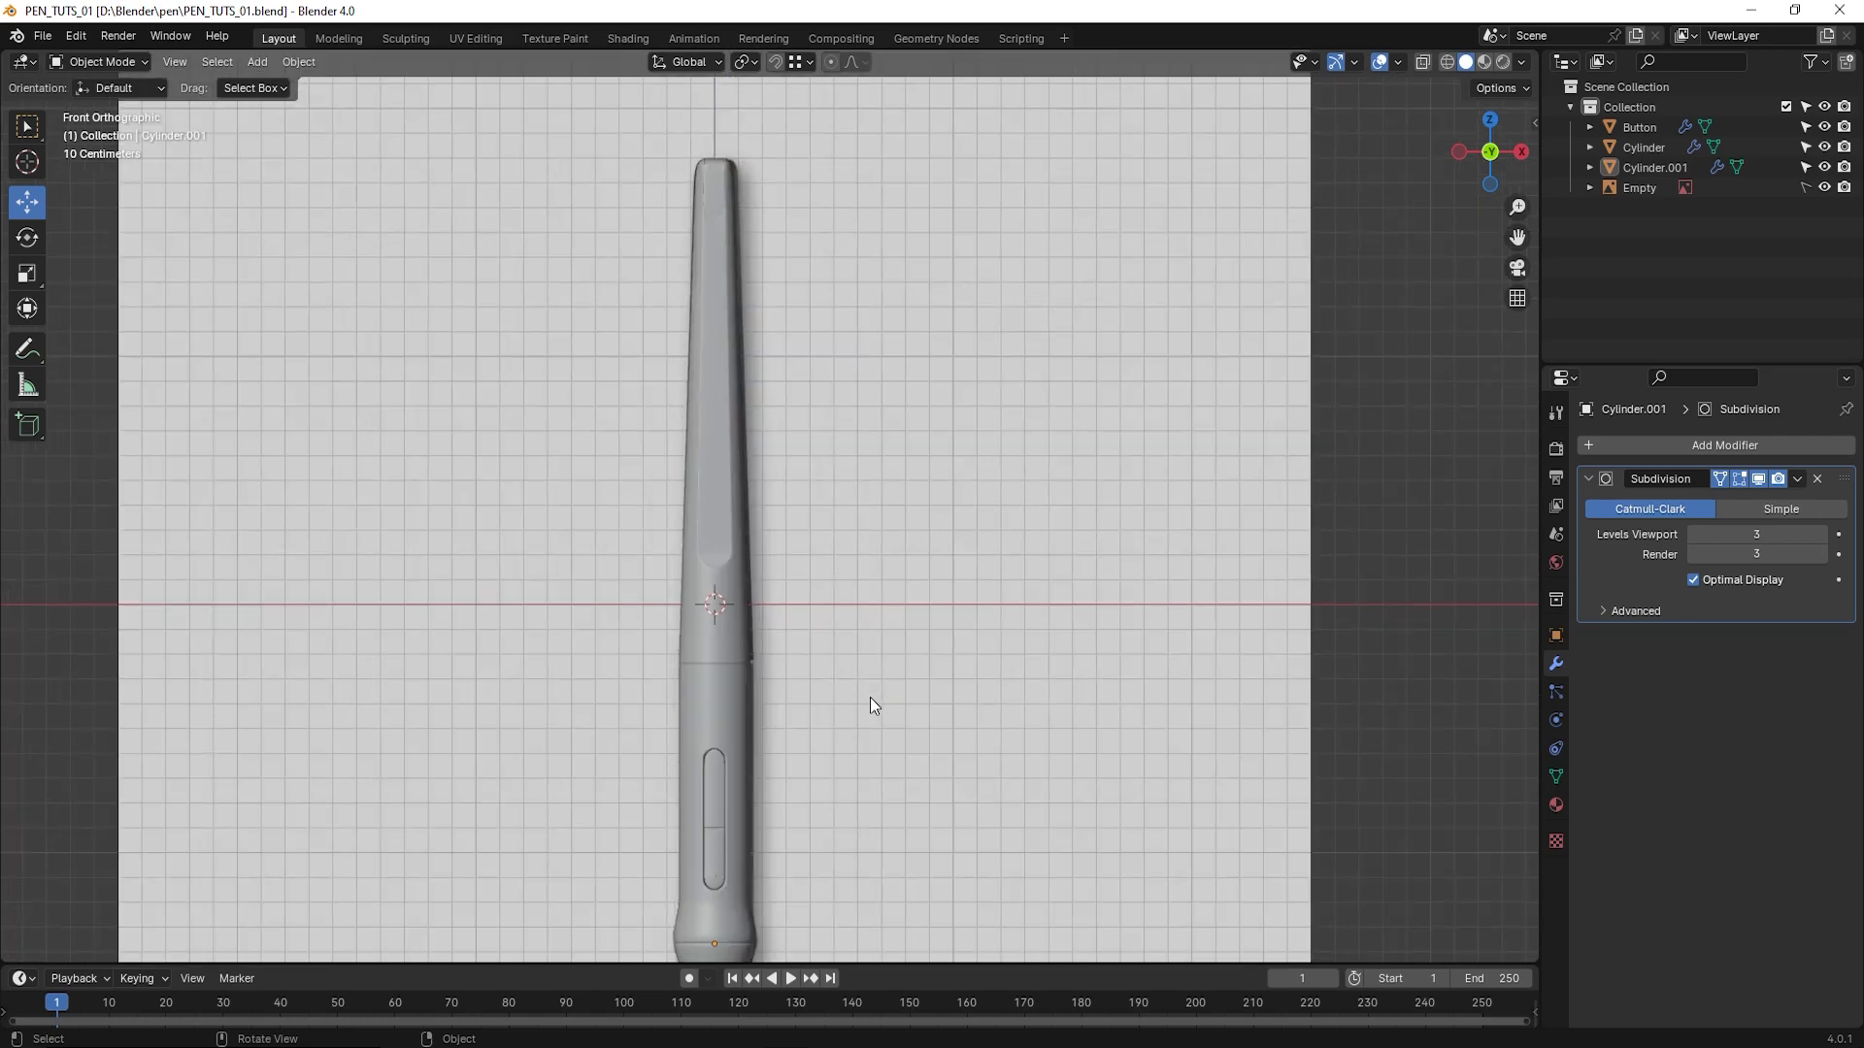
pyautogui.click(726, 395)
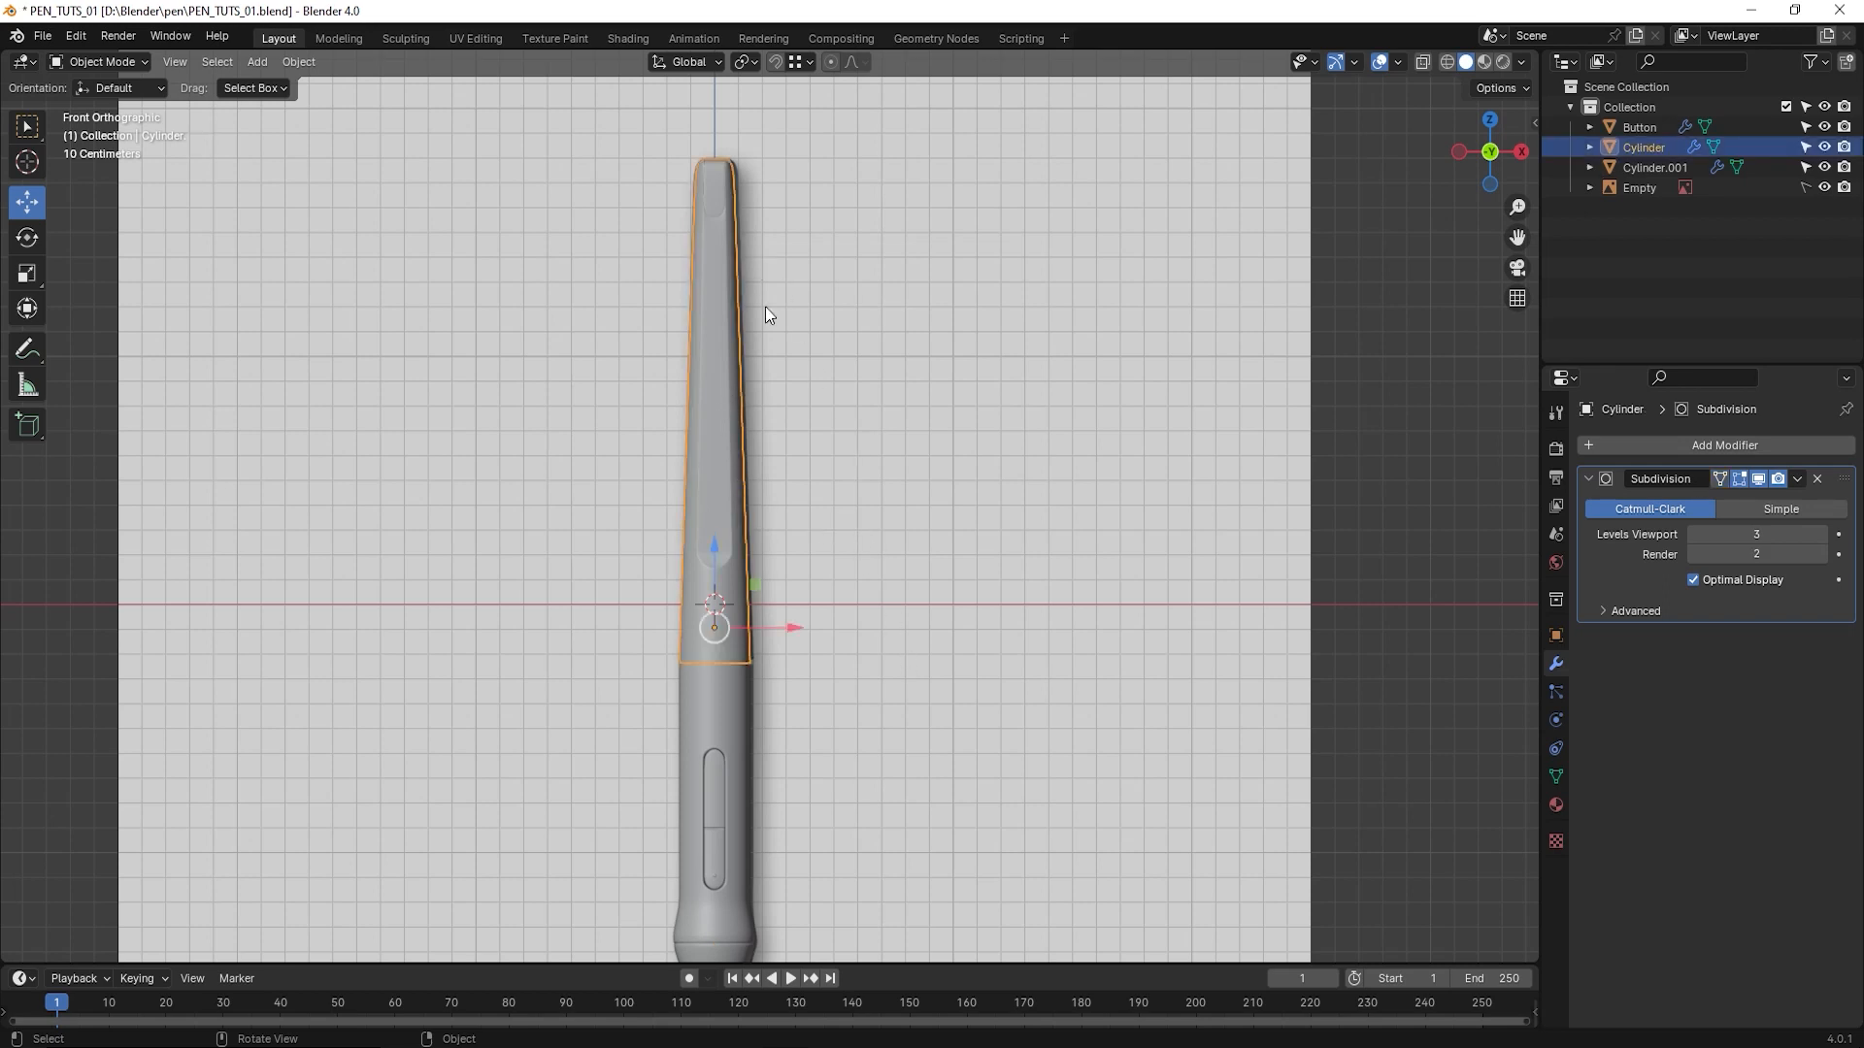
pyautogui.click(627, 37)
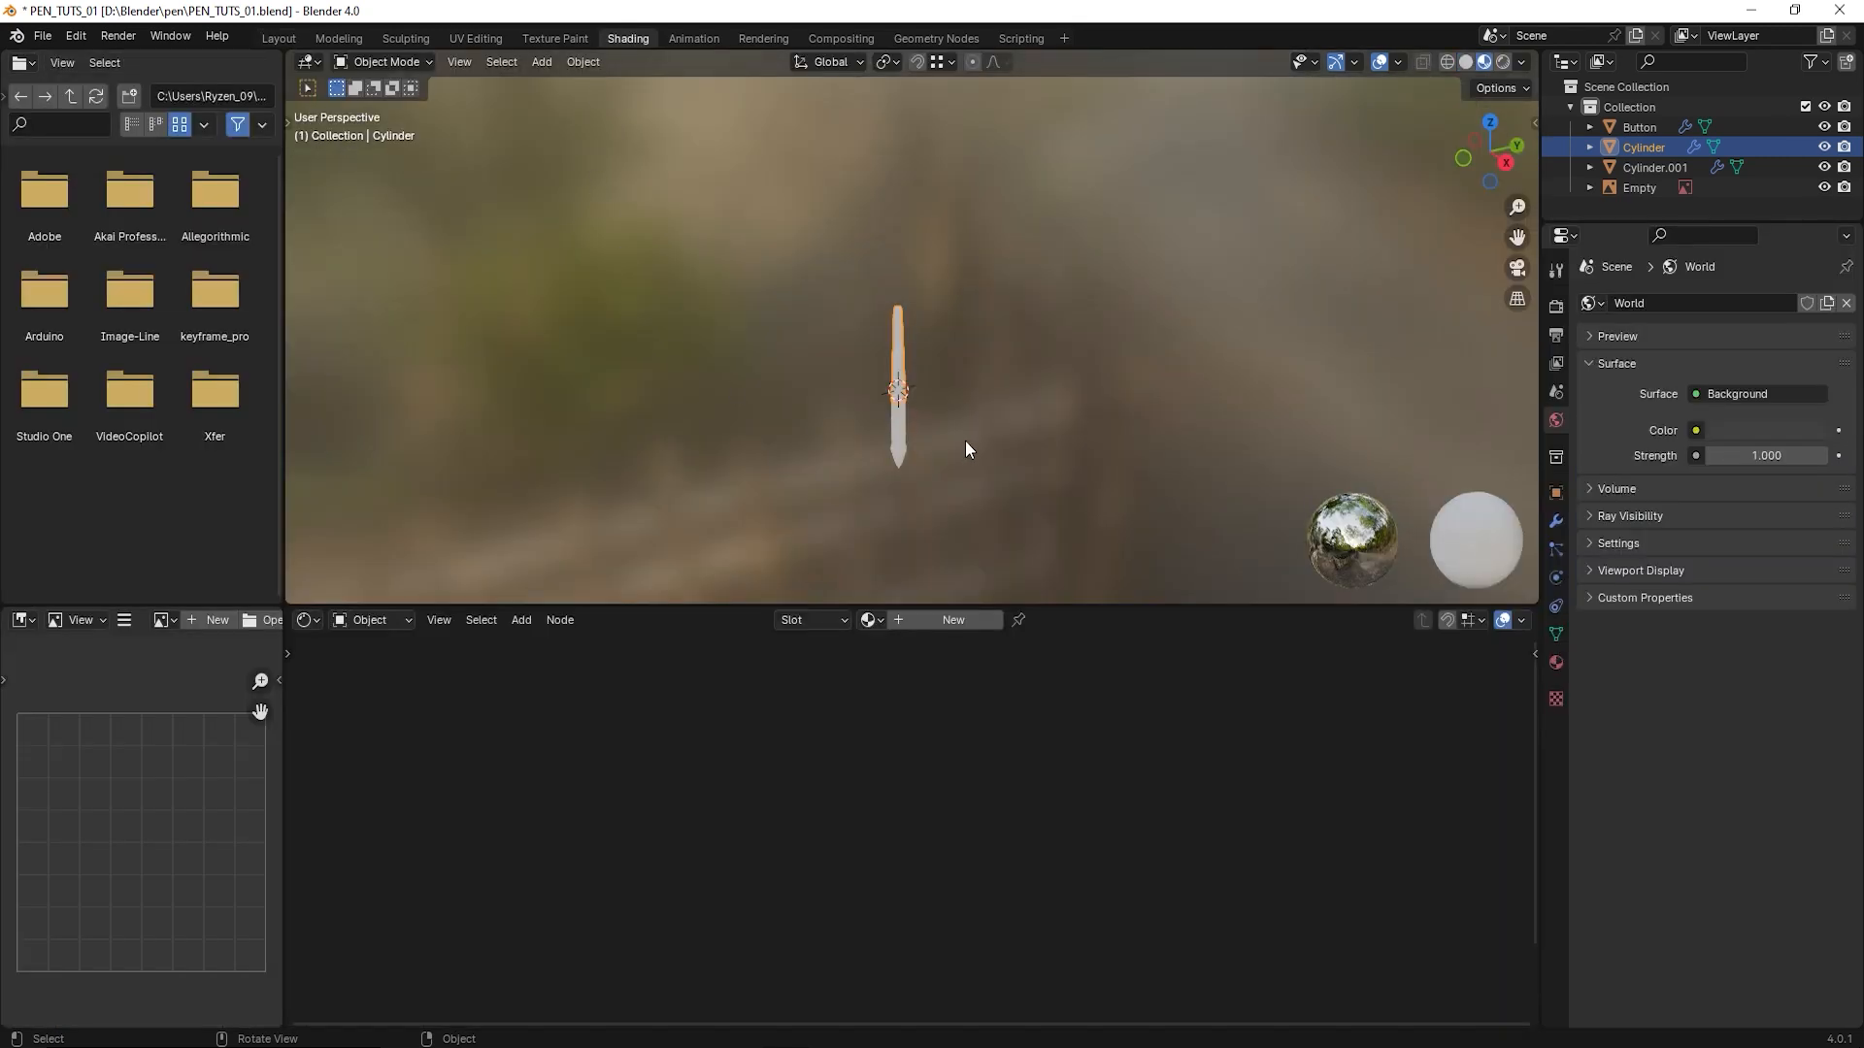
pyautogui.scroll(1, 965, 441)
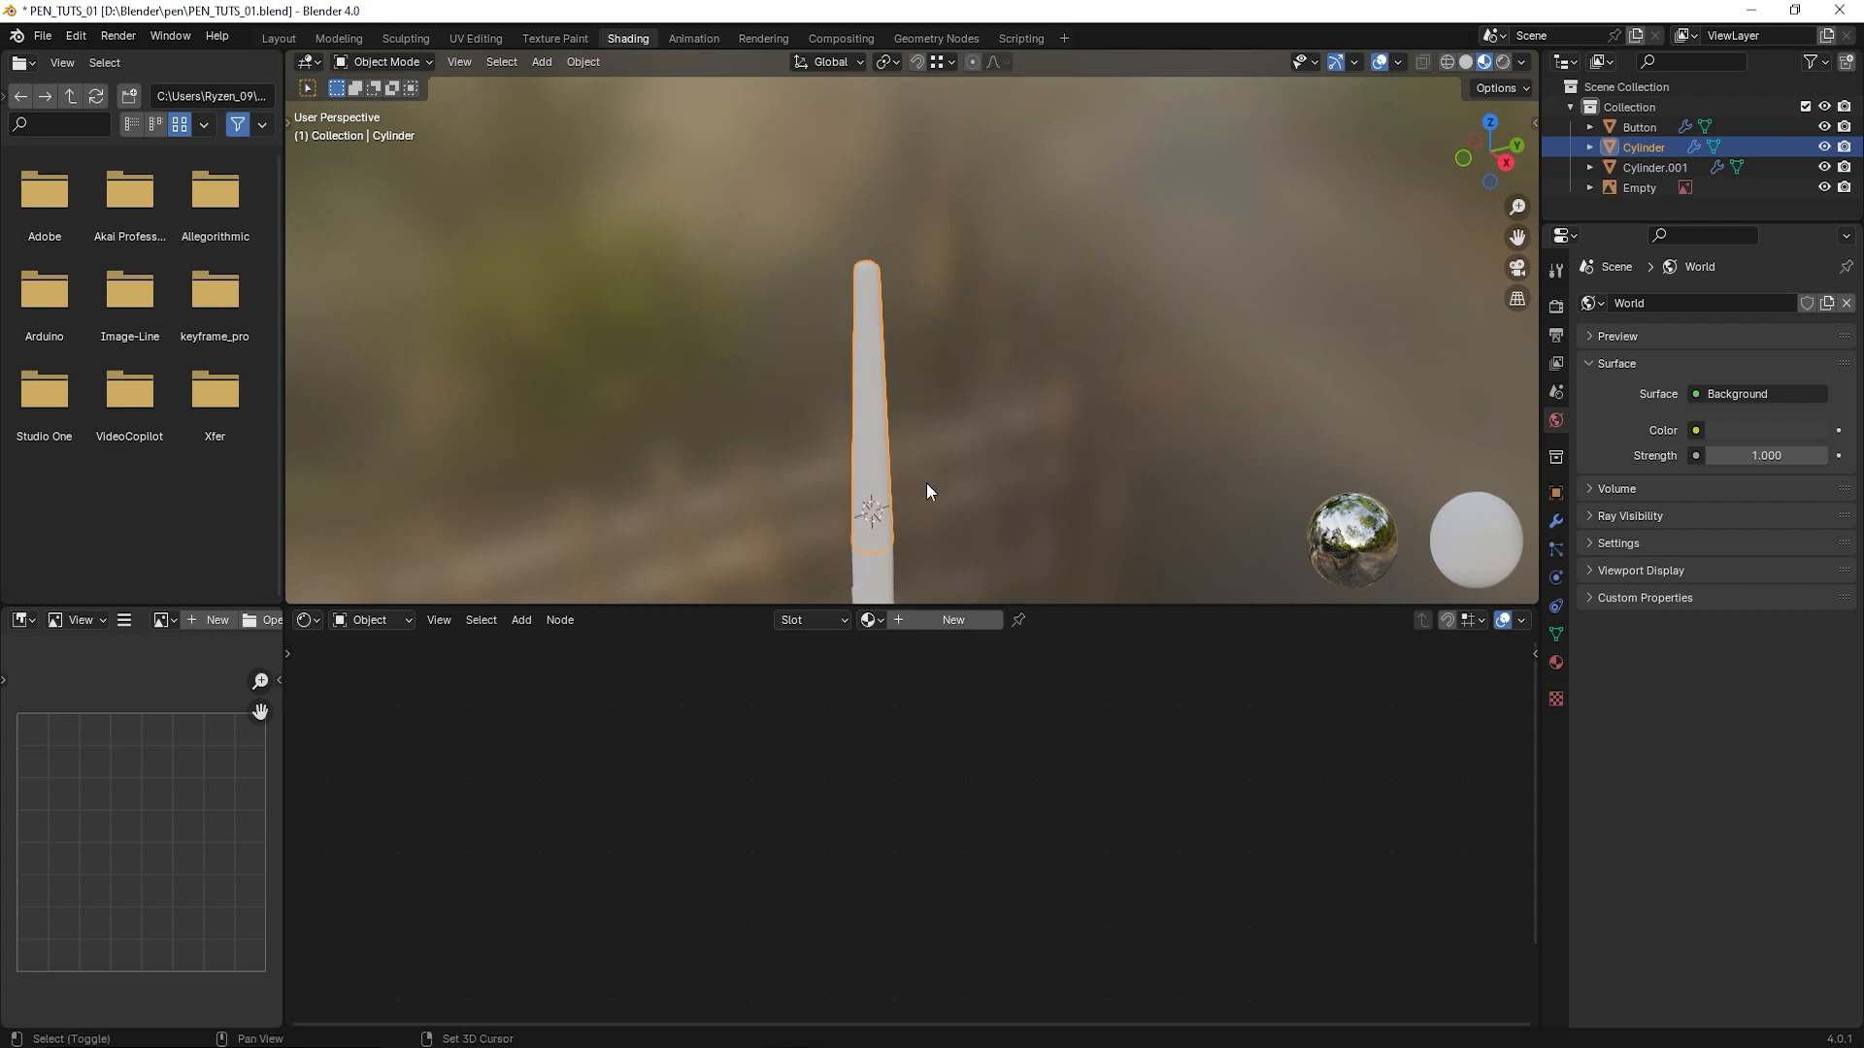
pyautogui.keyDown('shift'); pyautogui.moveTo(926, 482); pyautogui.dragTo(956, 357, button='middle'); pyautogui.keyUp('shift')
pyautogui.moveTo(1120, 609); pyautogui.dragTo(1116, 793)
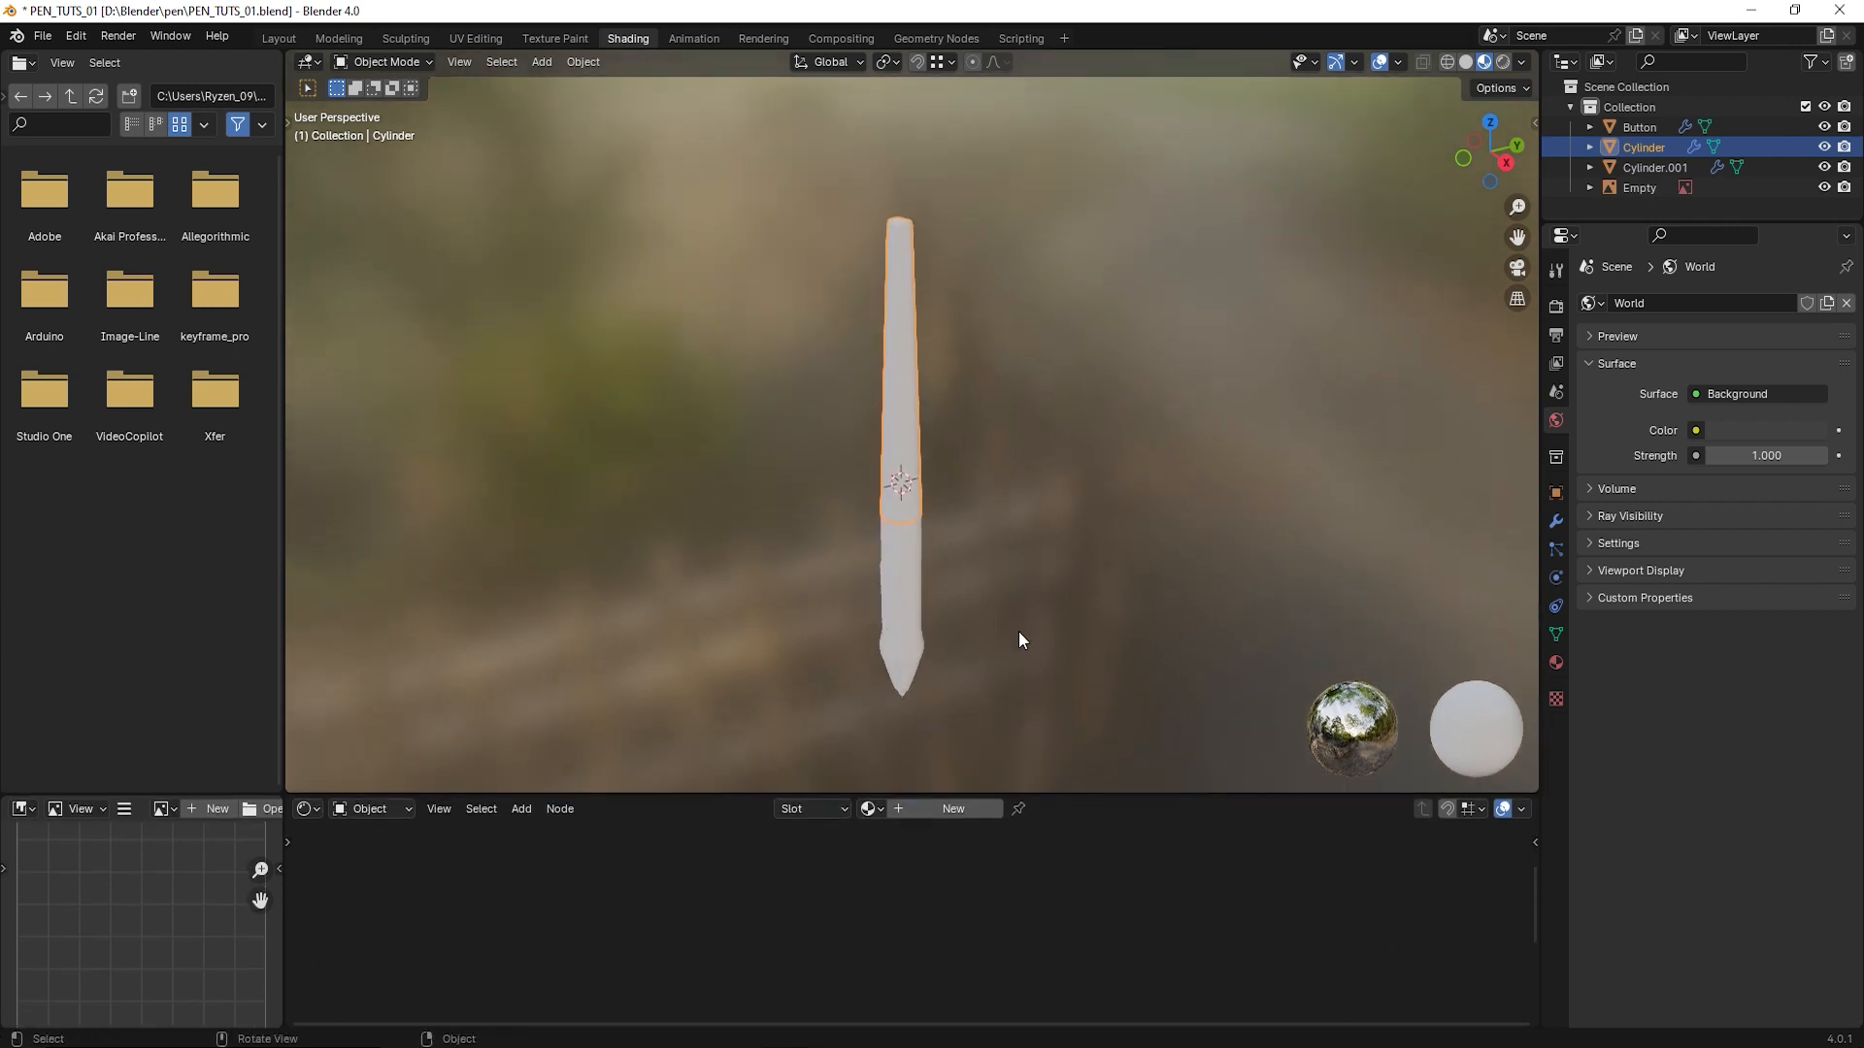
# - Add a new material to the pen's upper body
pyautogui.scroll(2, 1009, 621)
pyautogui.moveTo(976, 569); pyautogui.dragTo(1043, 557, button='middle')
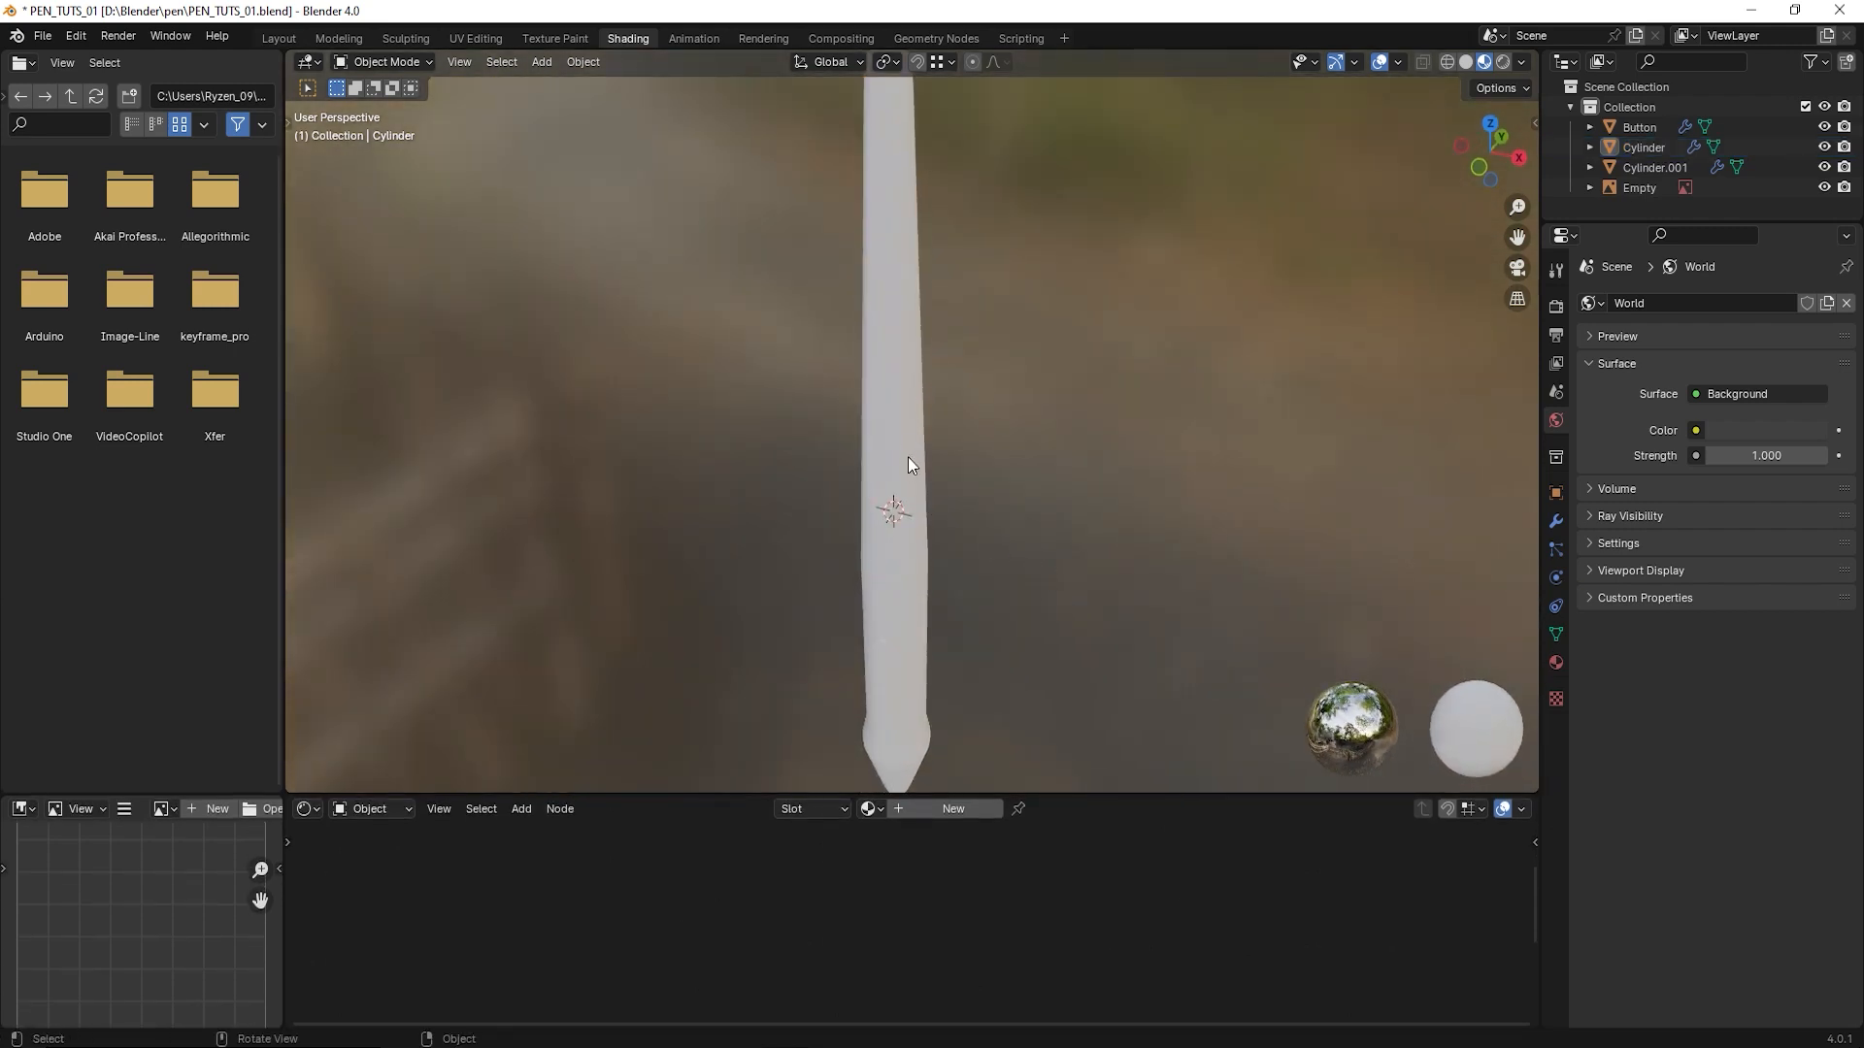
pyautogui.moveTo(906, 456); pyautogui.dragTo(959, 524, button='middle')
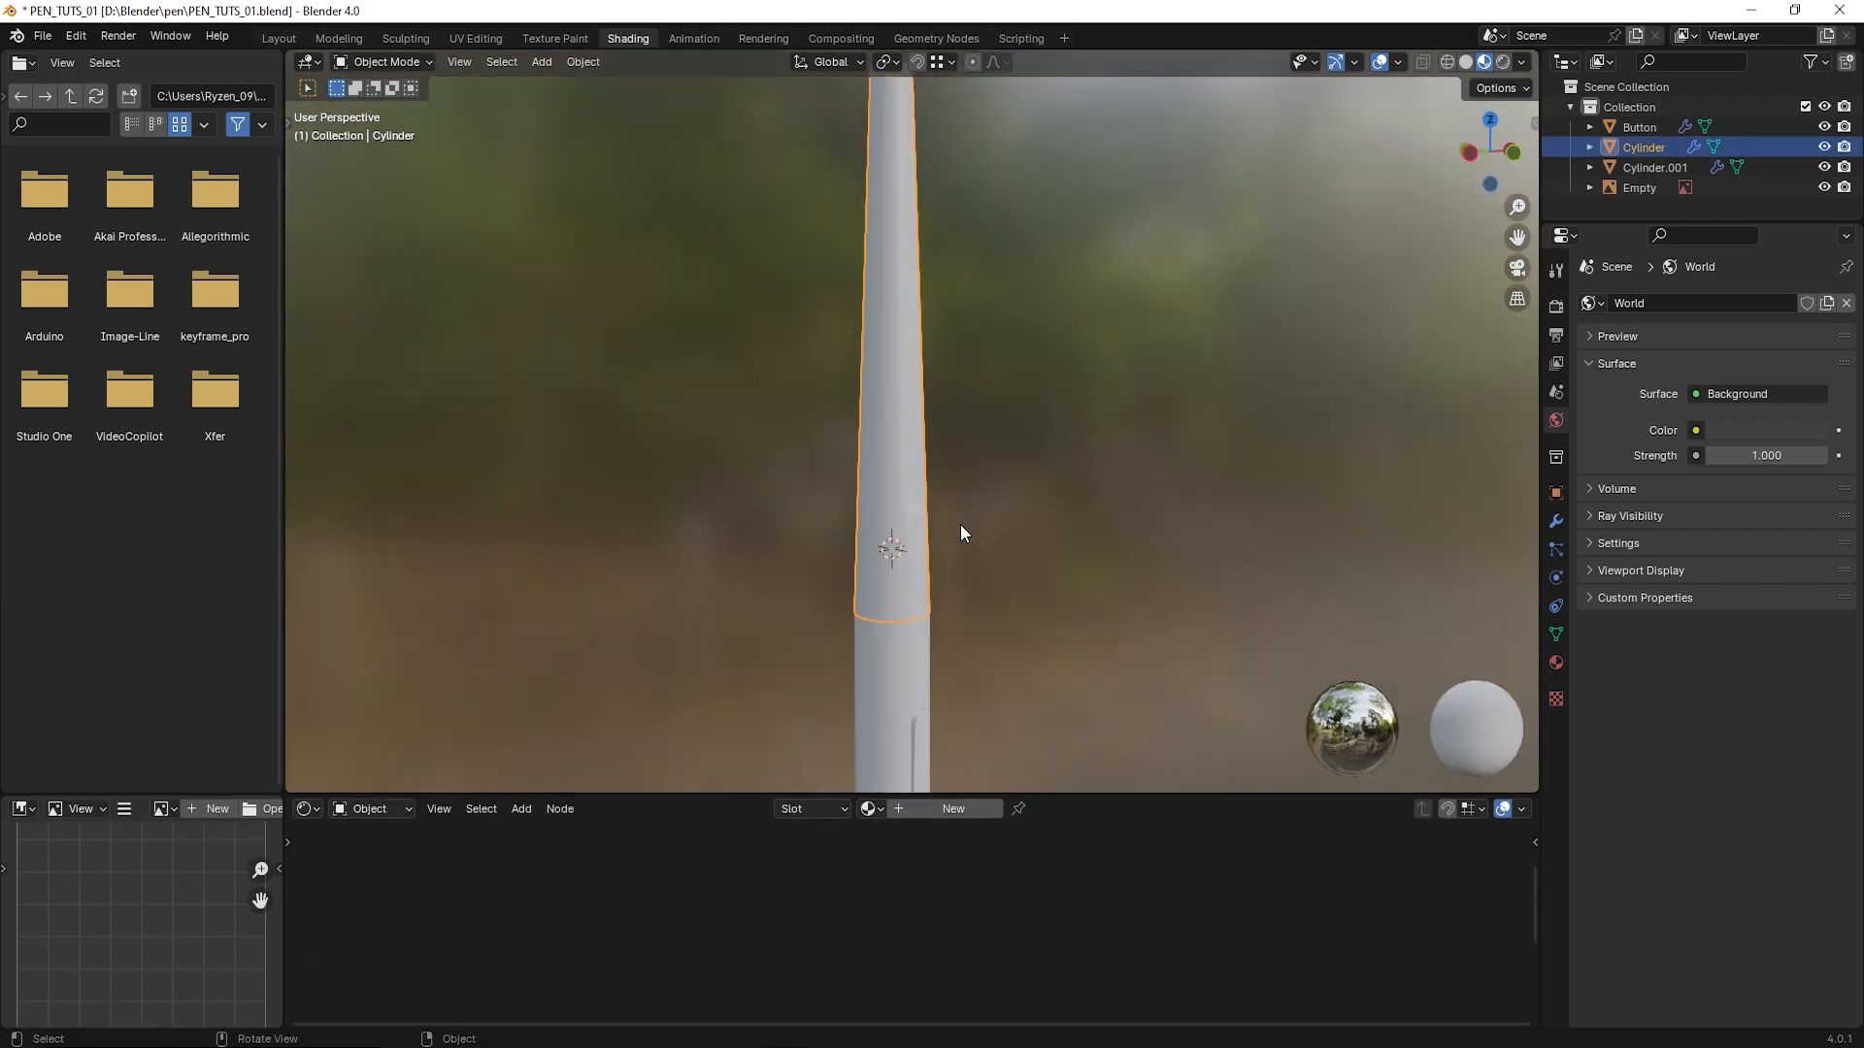
pyautogui.click(1557, 664)
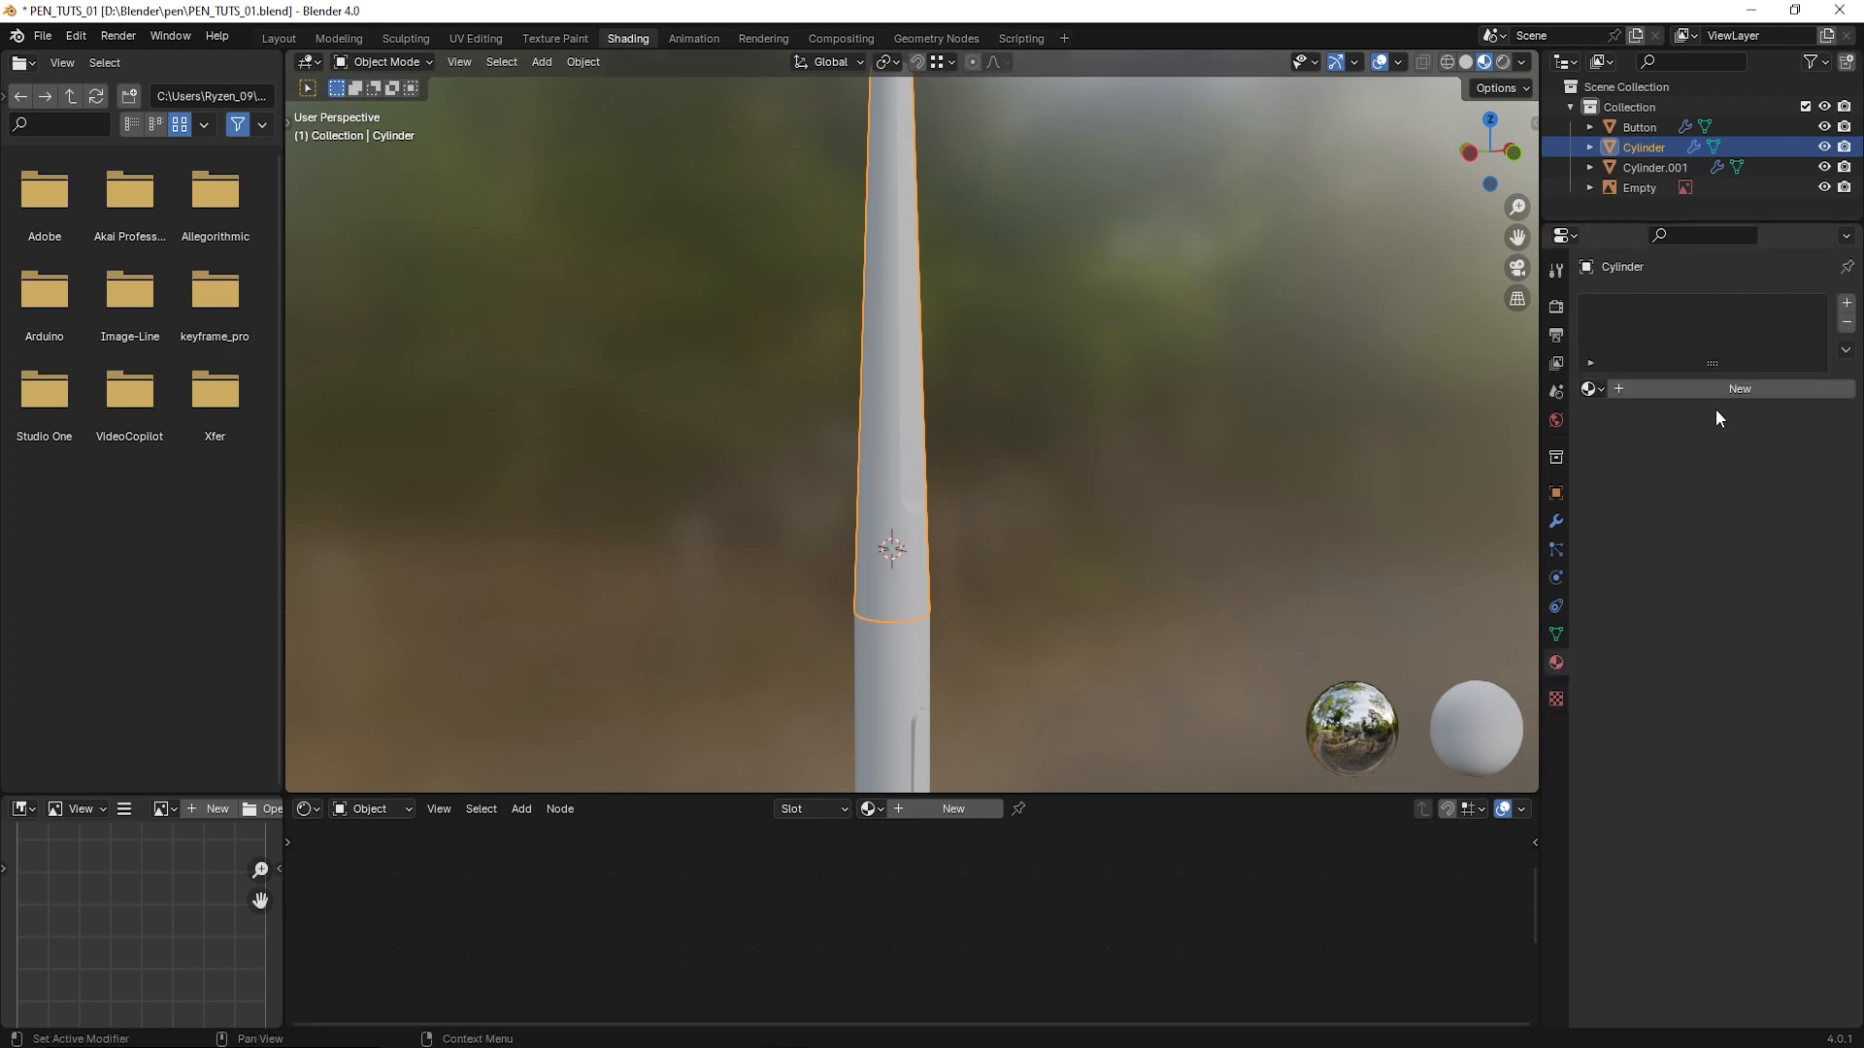
pyautogui.click(1699, 388)
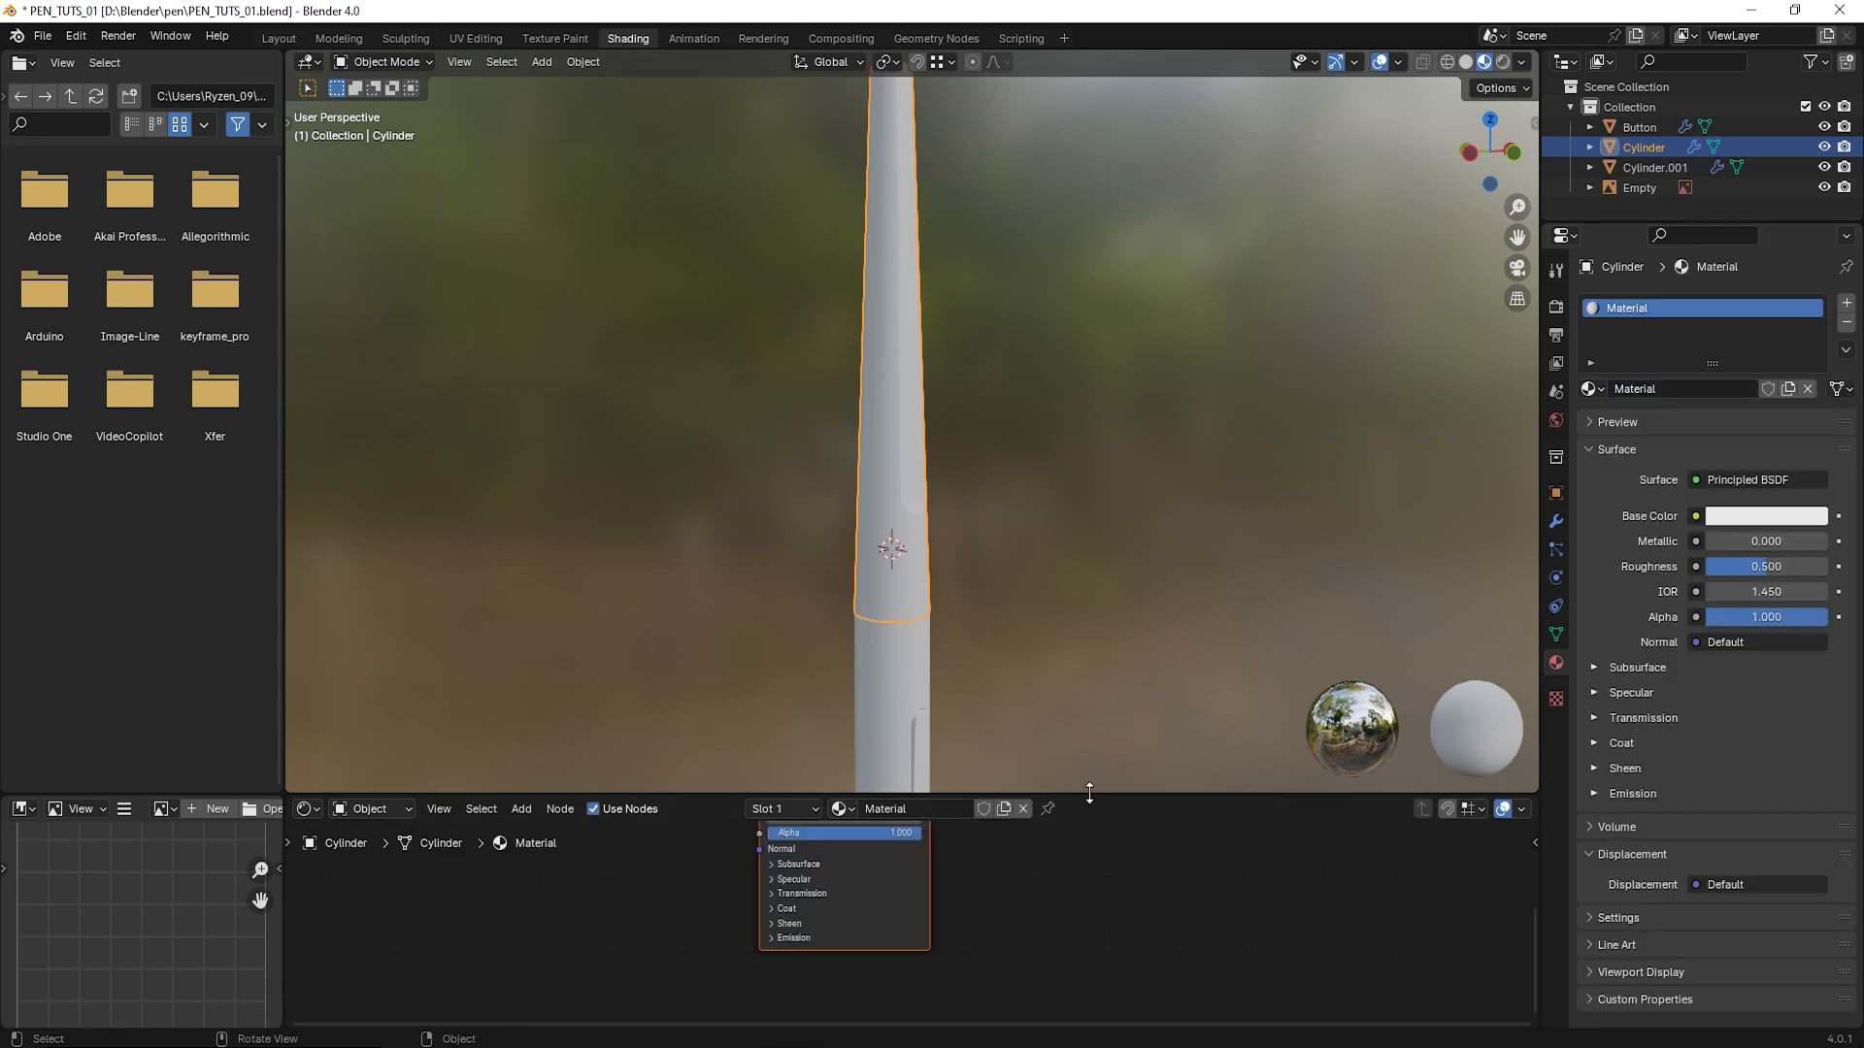
# - Enlarge the Shader Editor and frame the new material's Principled BSDF and Material Output nodes
pyautogui.moveTo(1090, 794); pyautogui.dragTo(1076, 705)
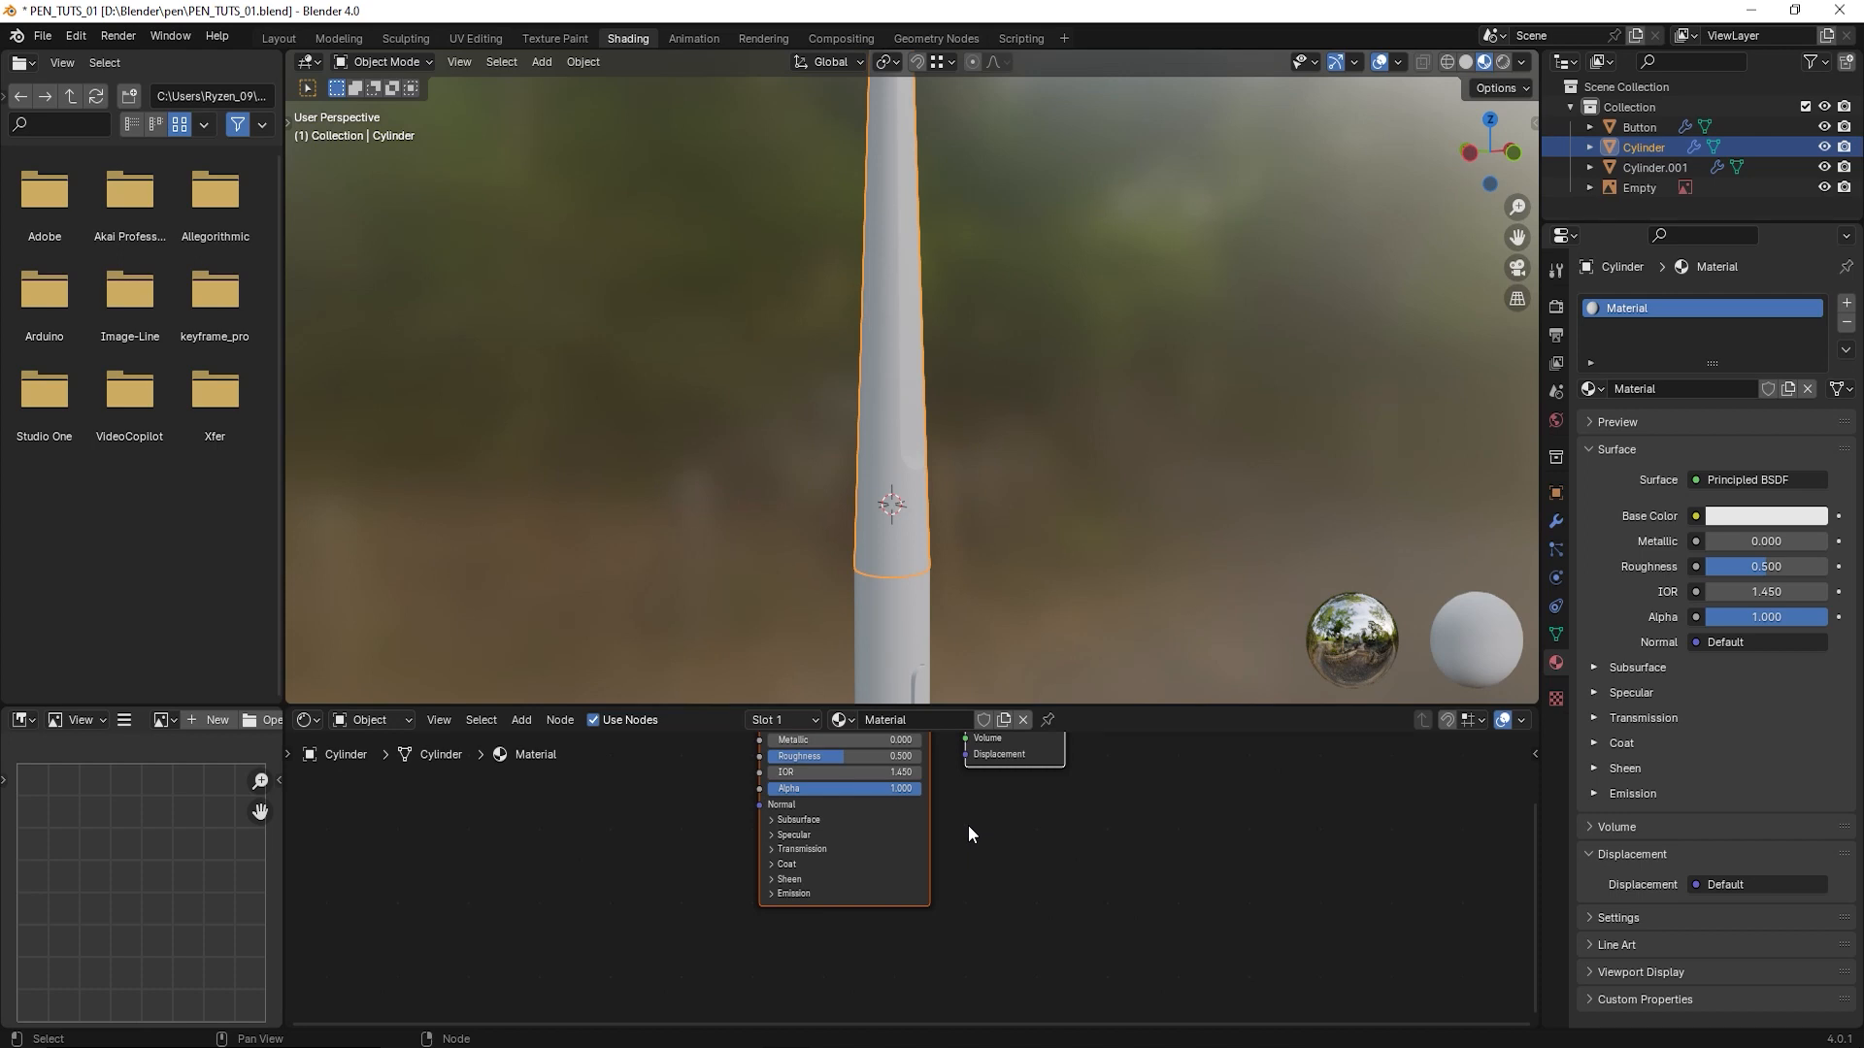
pyautogui.click(311, 719)
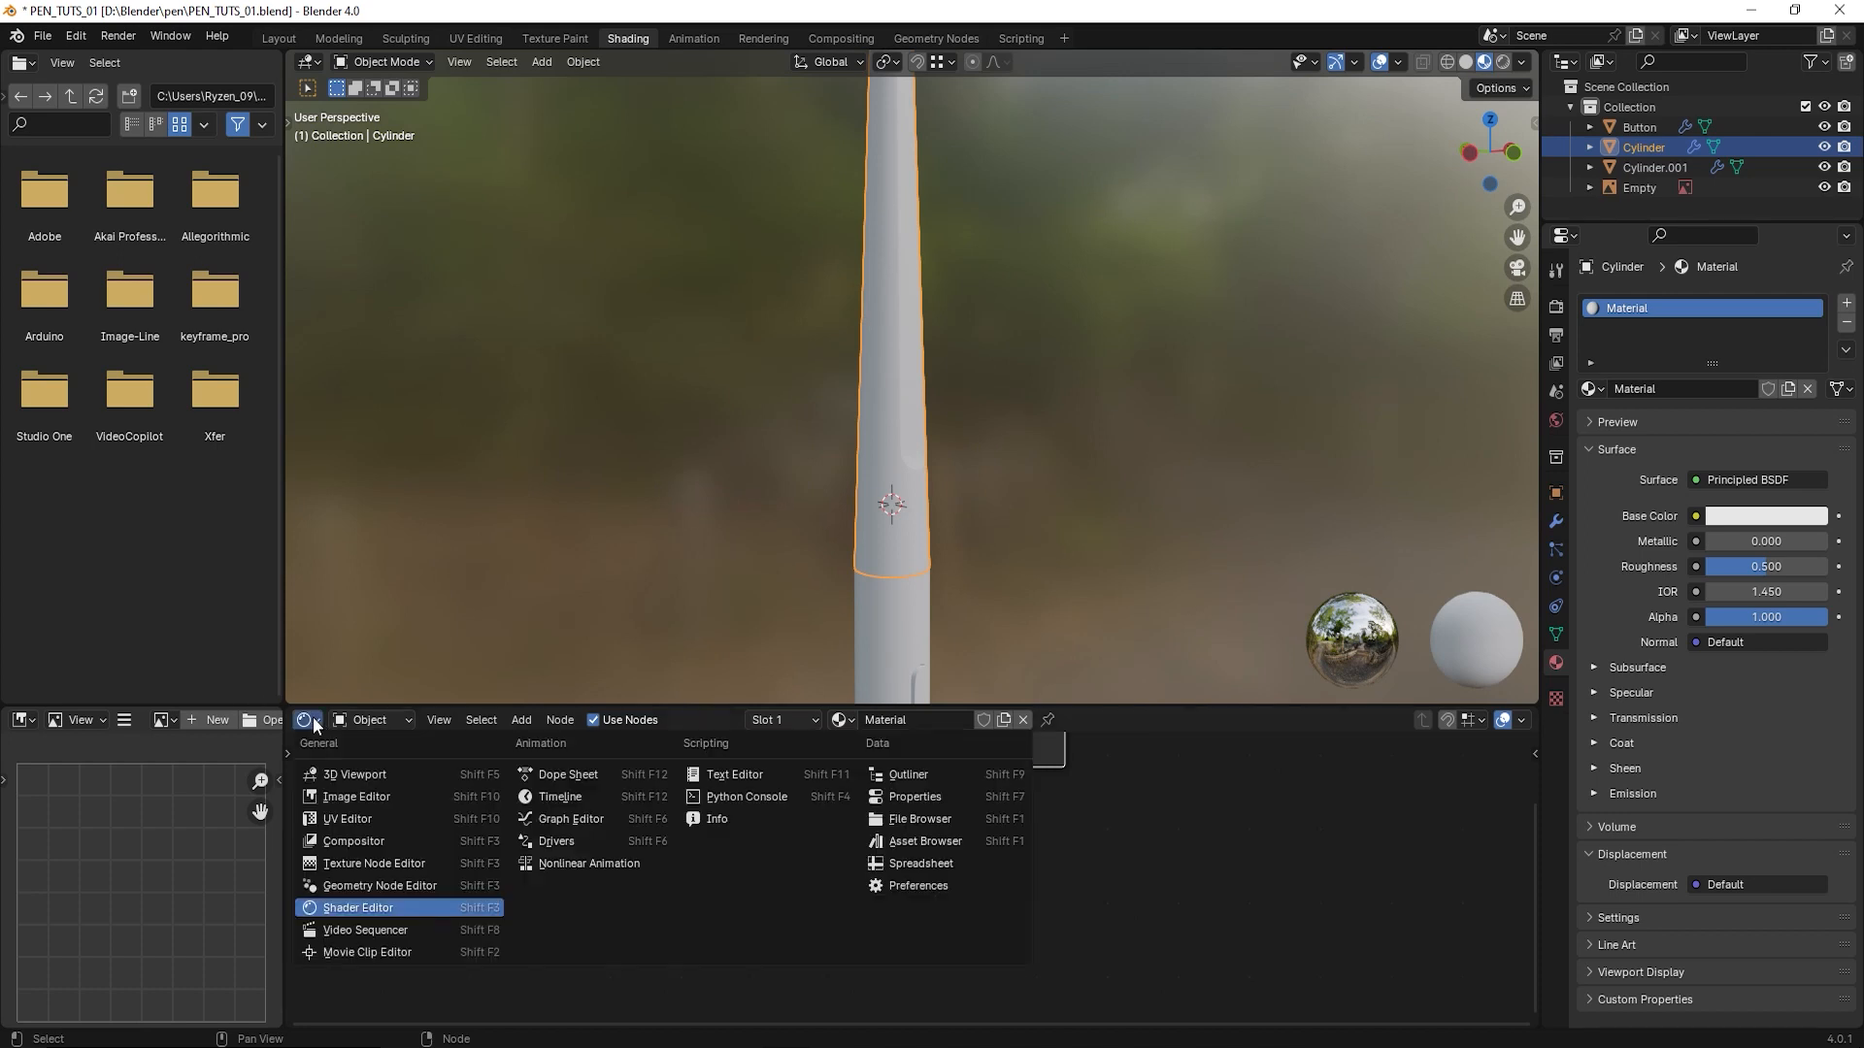
pyautogui.click(388, 908)
pyautogui.press('Home')
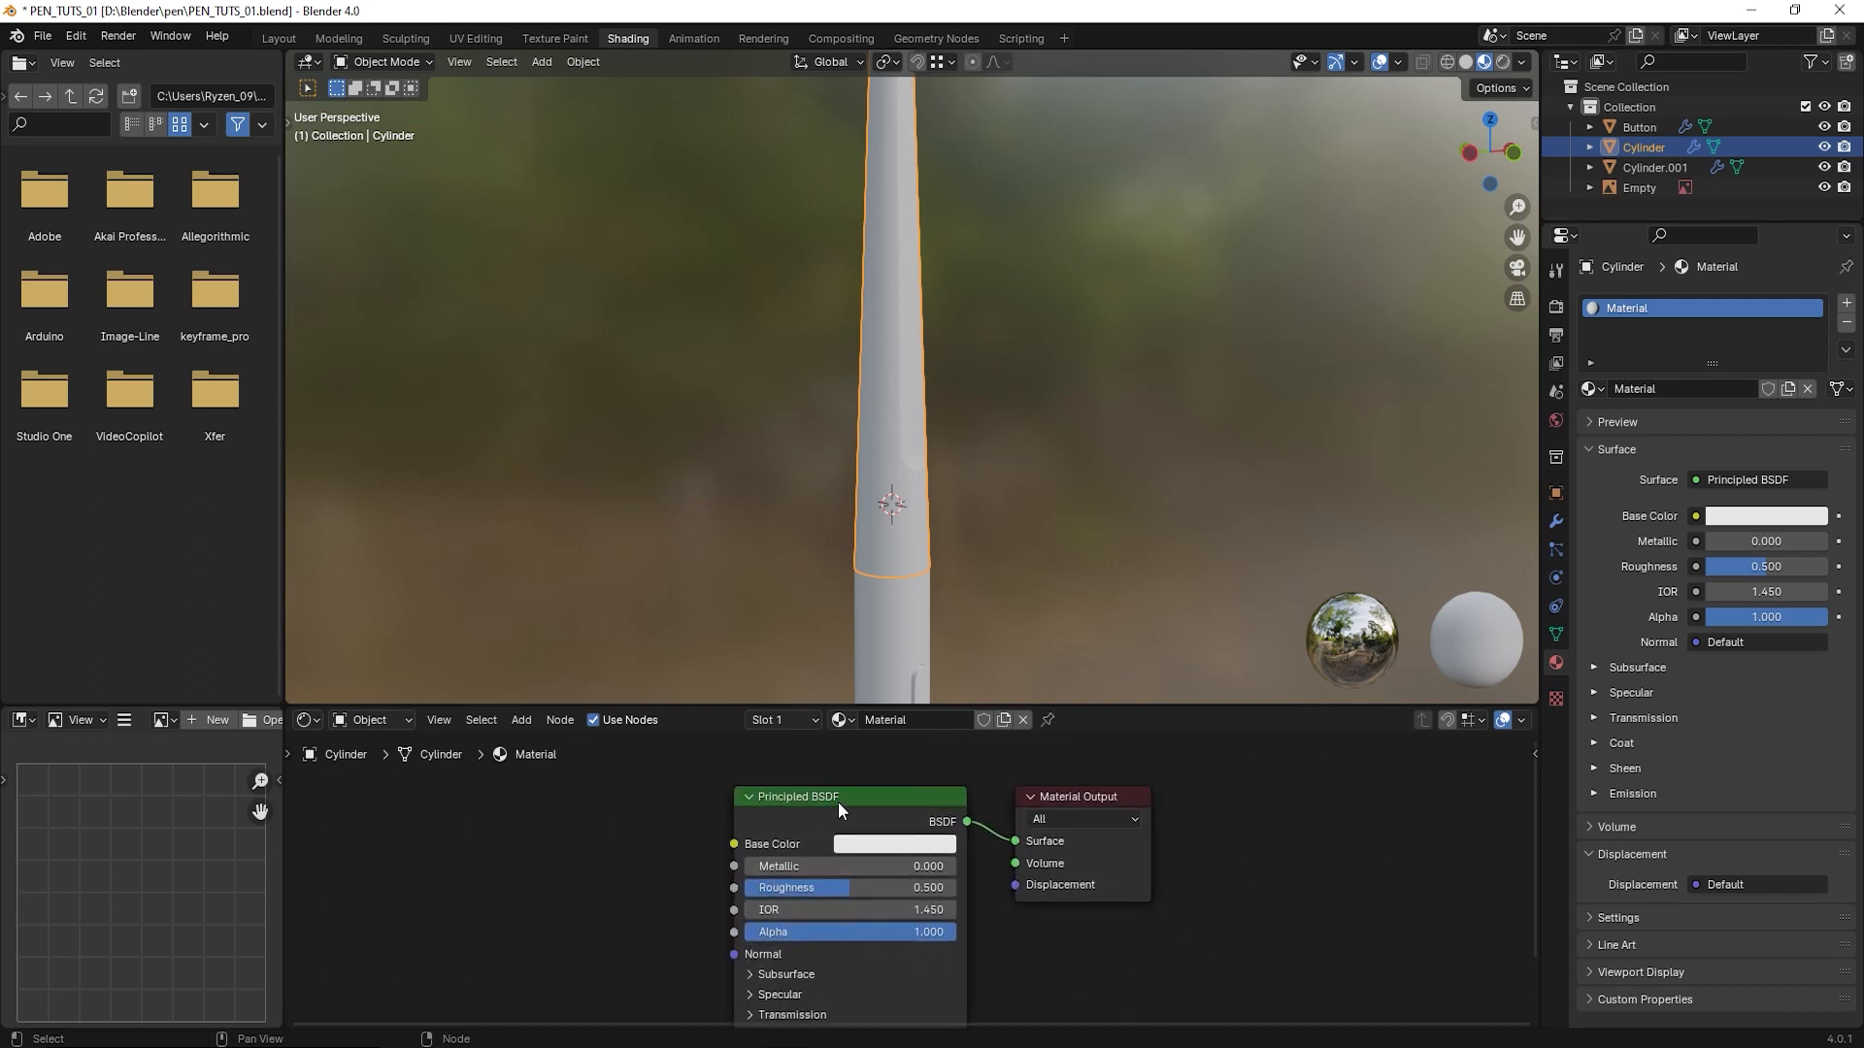
pyautogui.scroll(2, 851, 802)
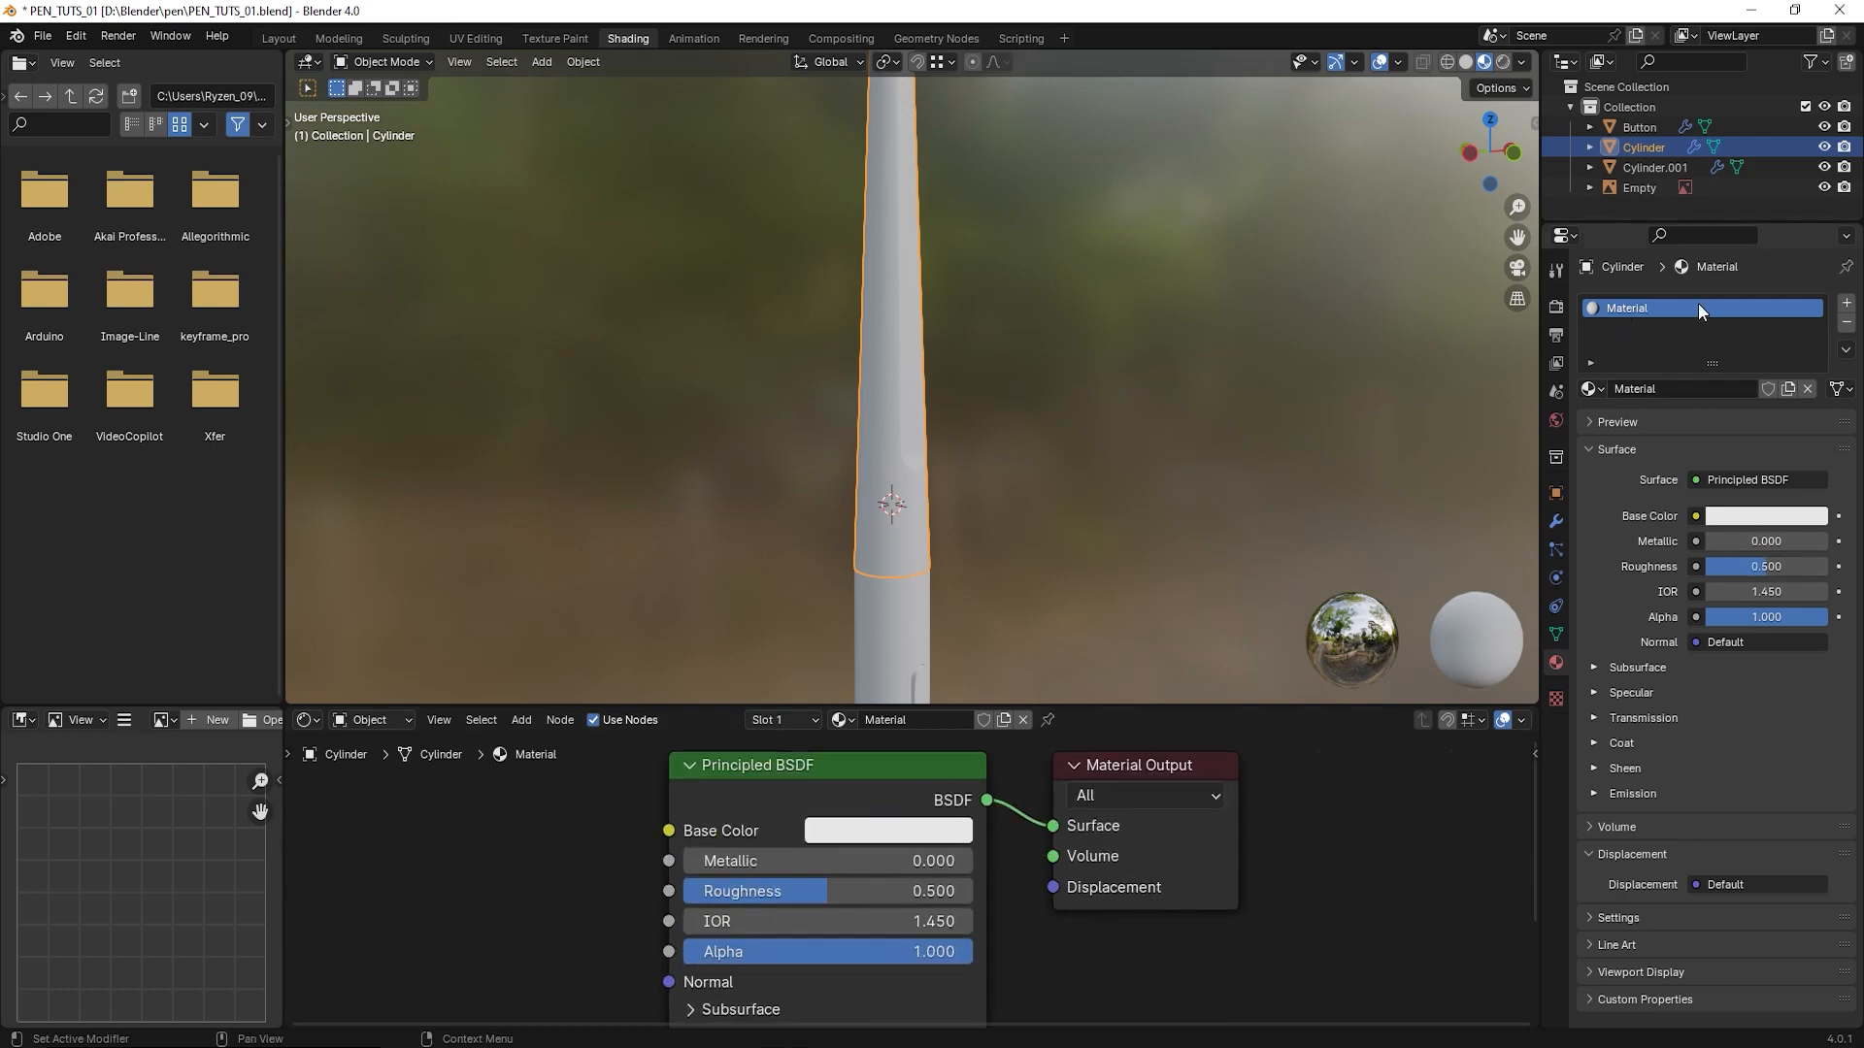
# - Rename the upper body's material as Black_Reflection
pyautogui.doubleClick(1637, 307)
pyautogui.write('Black_REflection')
pyautogui.press('Return')
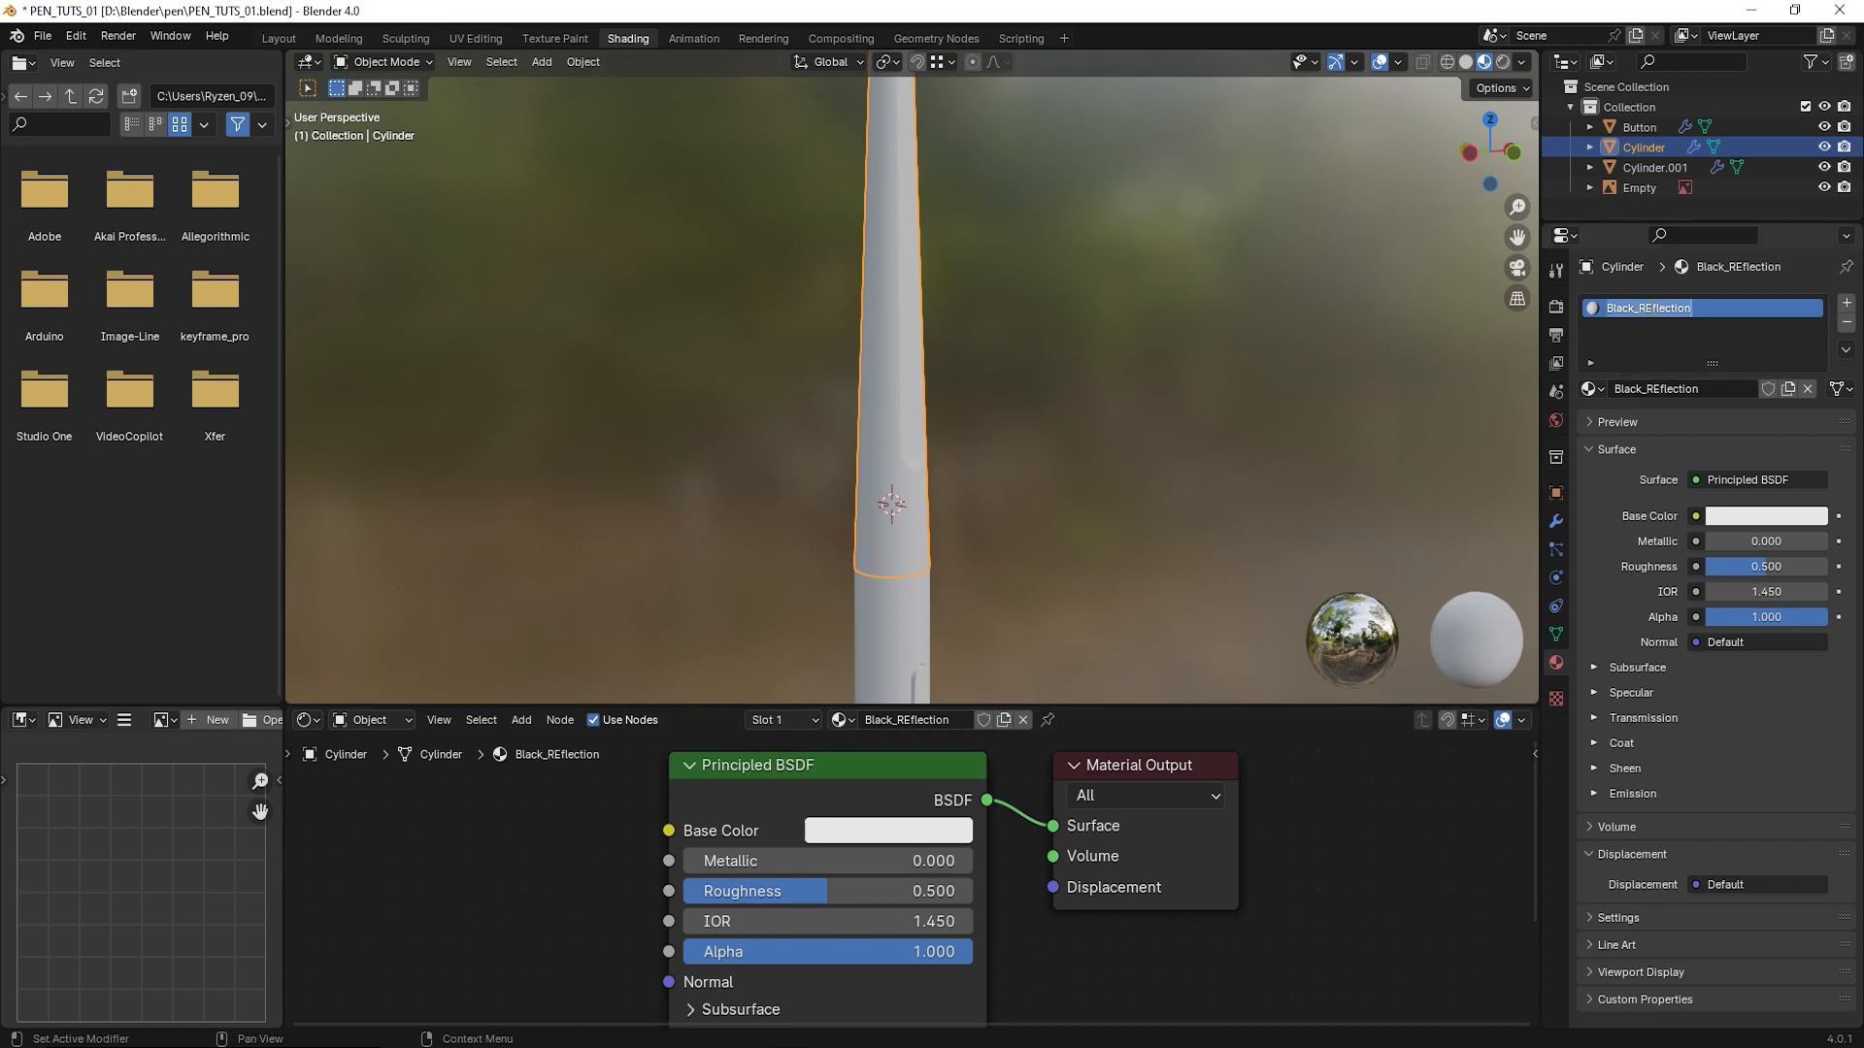
pyautogui.click(1653, 308)
pyautogui.press('BackSpace')
pyautogui.write('e')
pyautogui.press('Return')
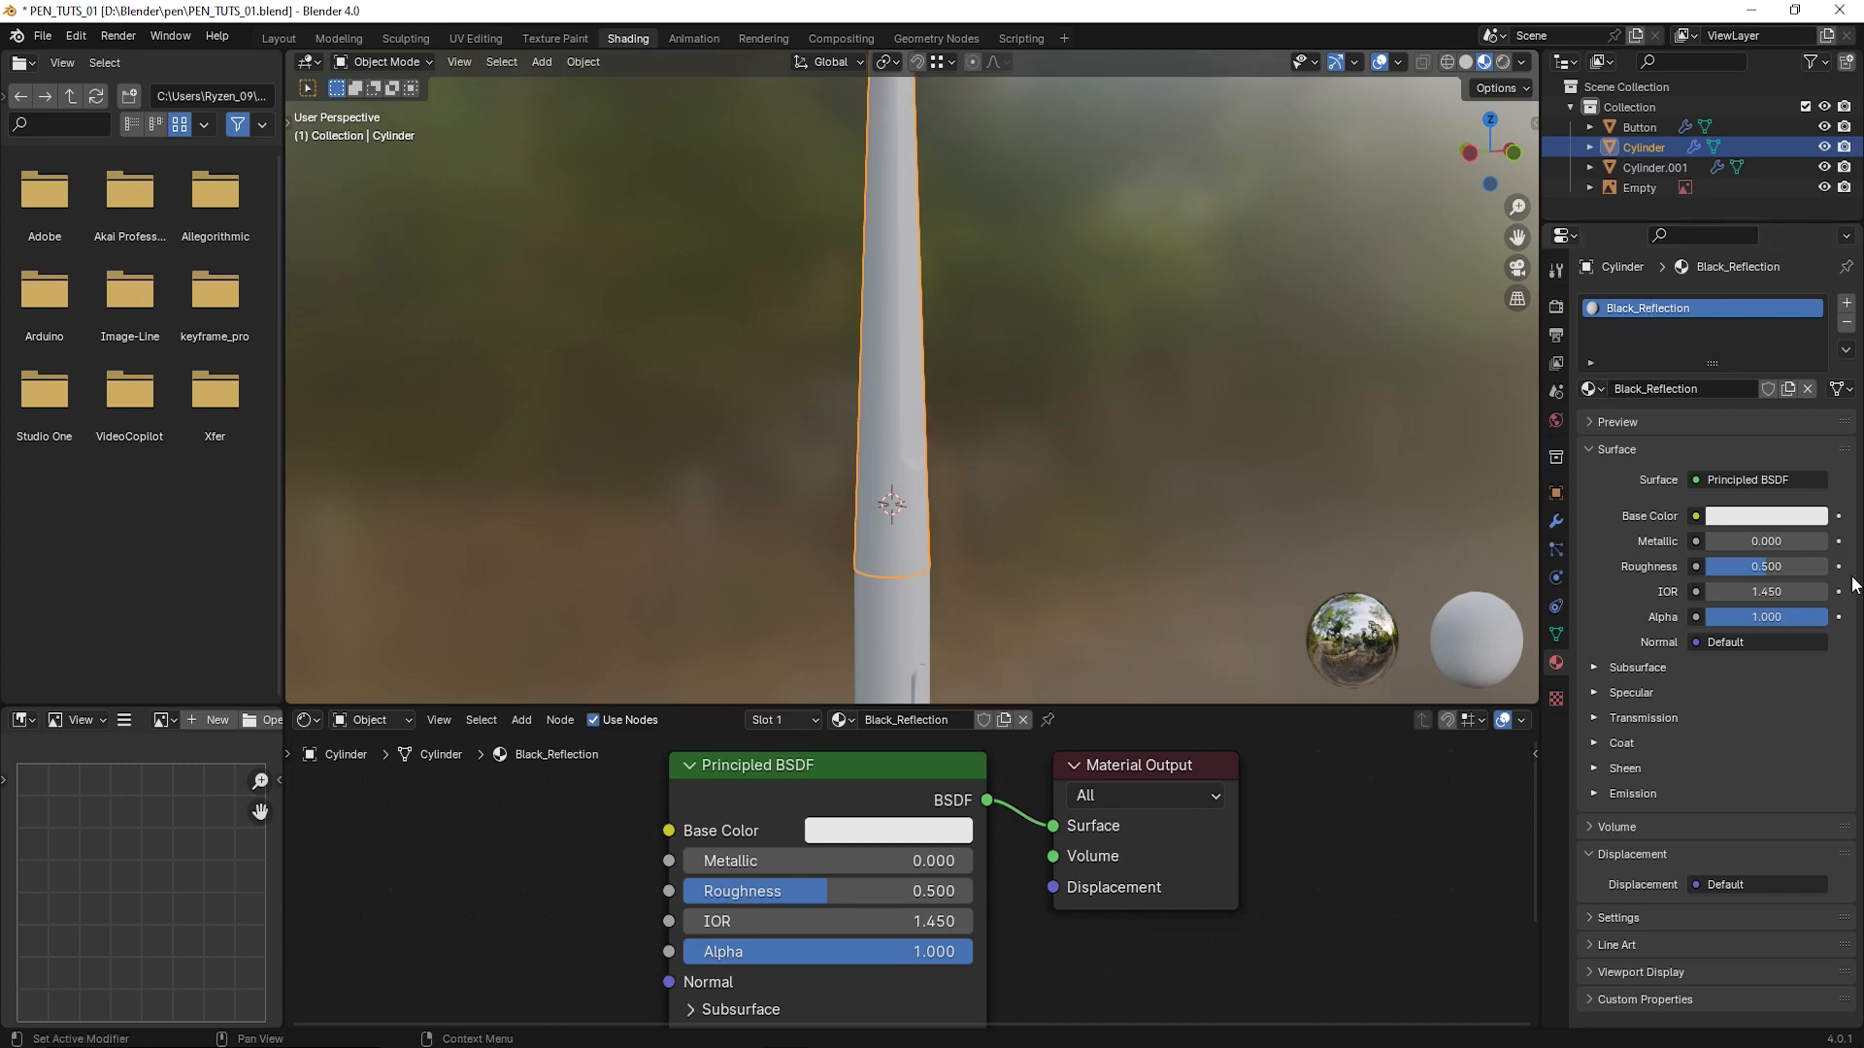
# - Make the Black_Reflection material's base color black and set its roughness to 0.25
pyautogui.click(1754, 518)
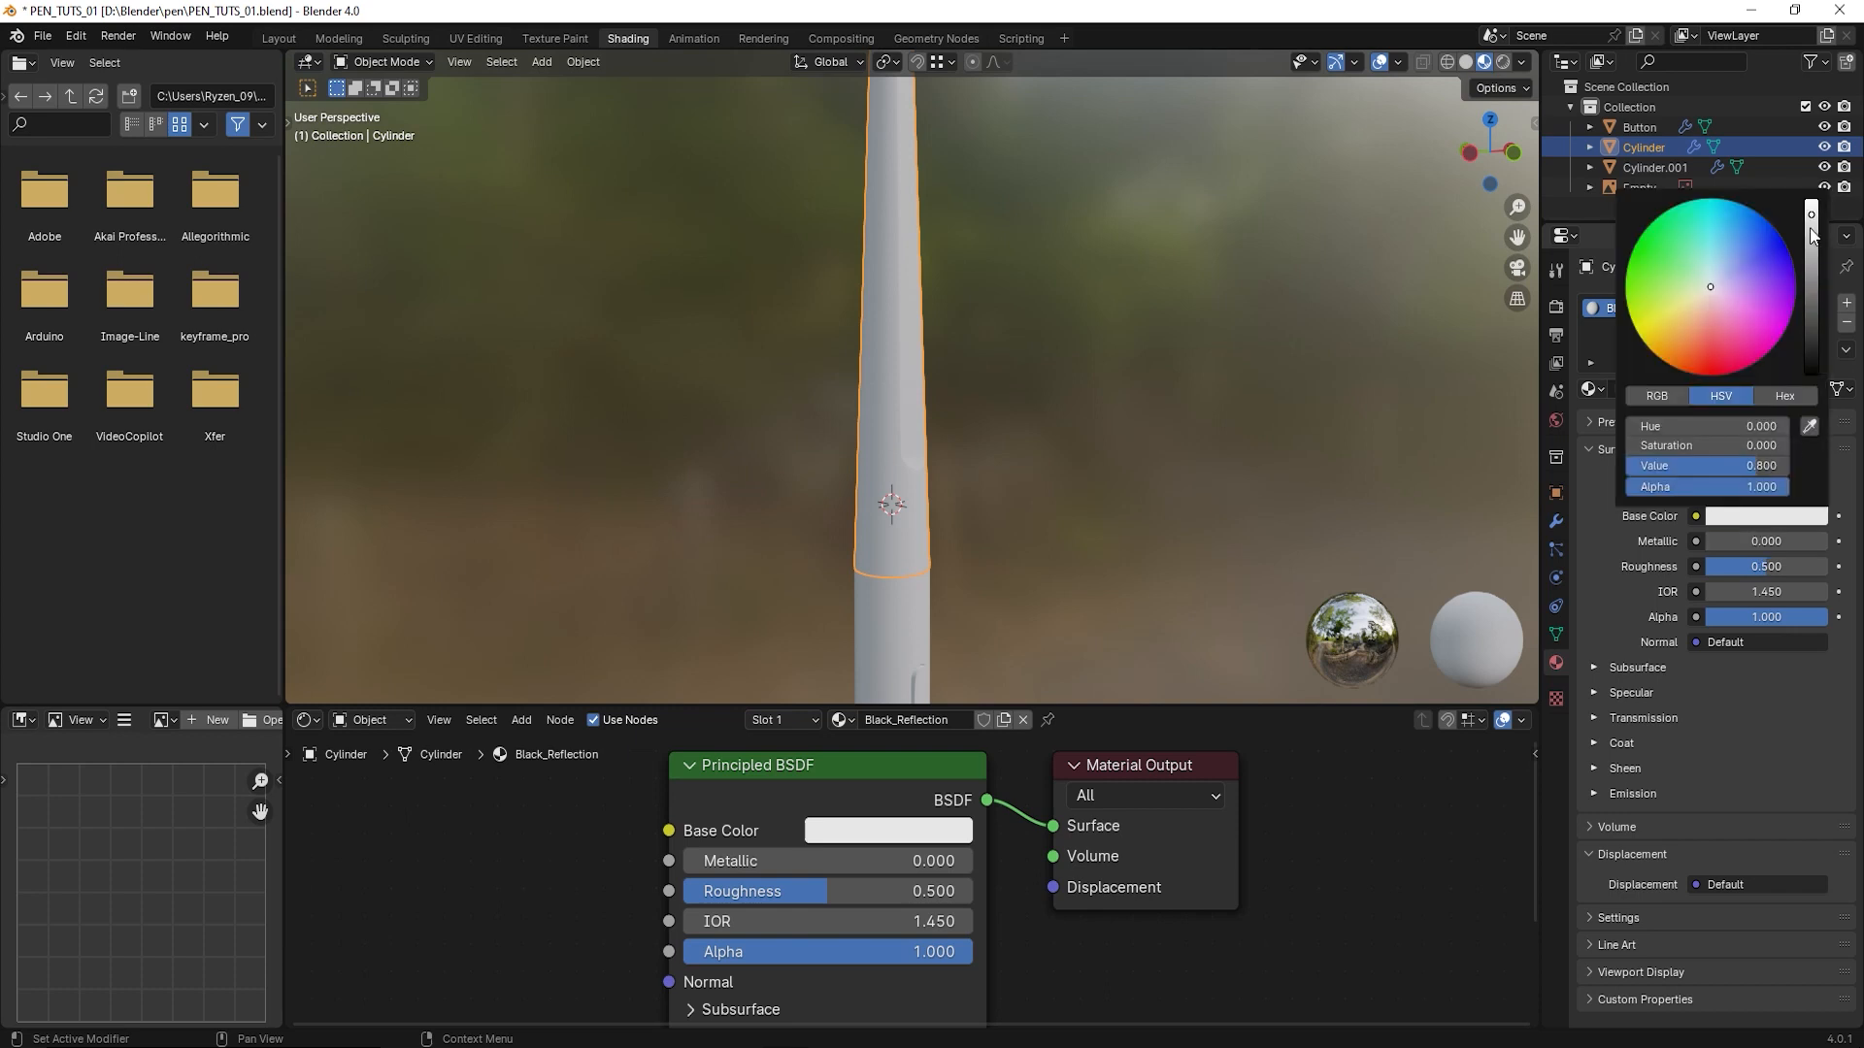
pyautogui.moveTo(1811, 215); pyautogui.dragTo(1811, 373)
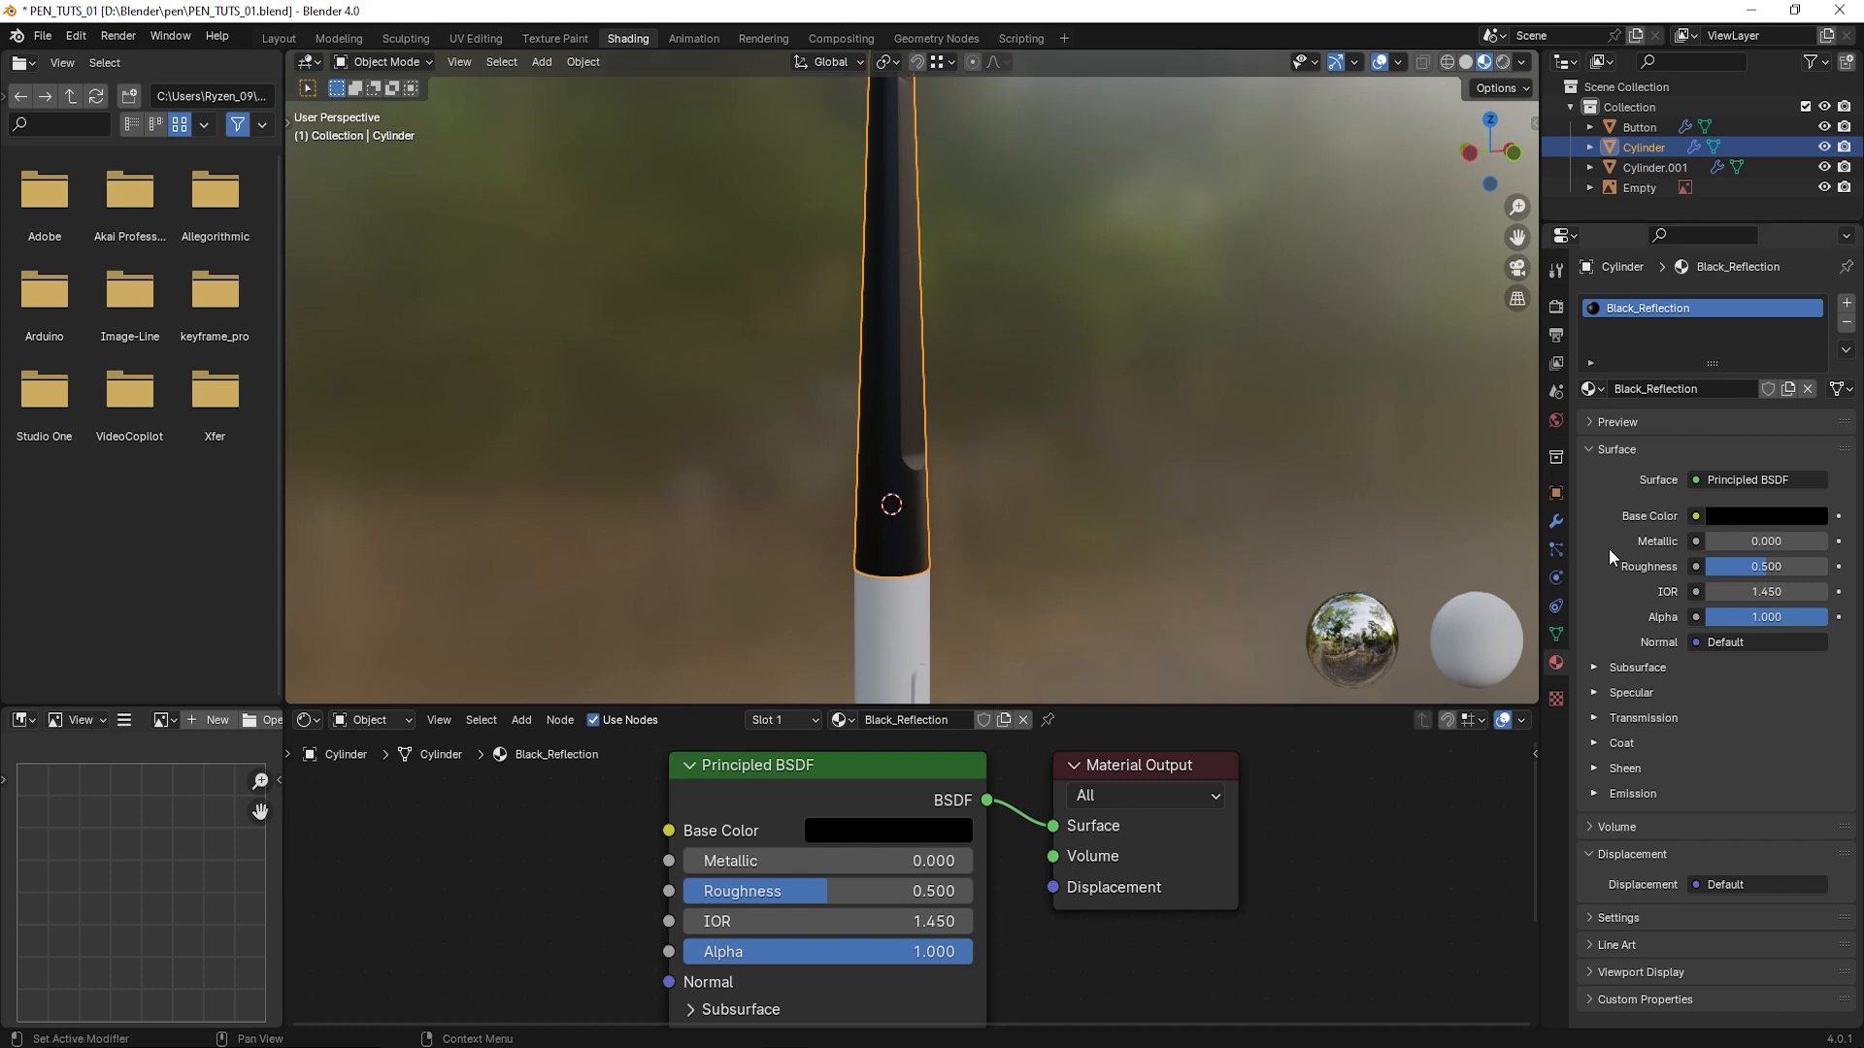
pyautogui.moveTo(1761, 567)
pyautogui.mouseDown()
pyautogui.moveTo(1721, 567)
pyautogui.moveTo(1741, 568)
pyautogui.mouseUp()
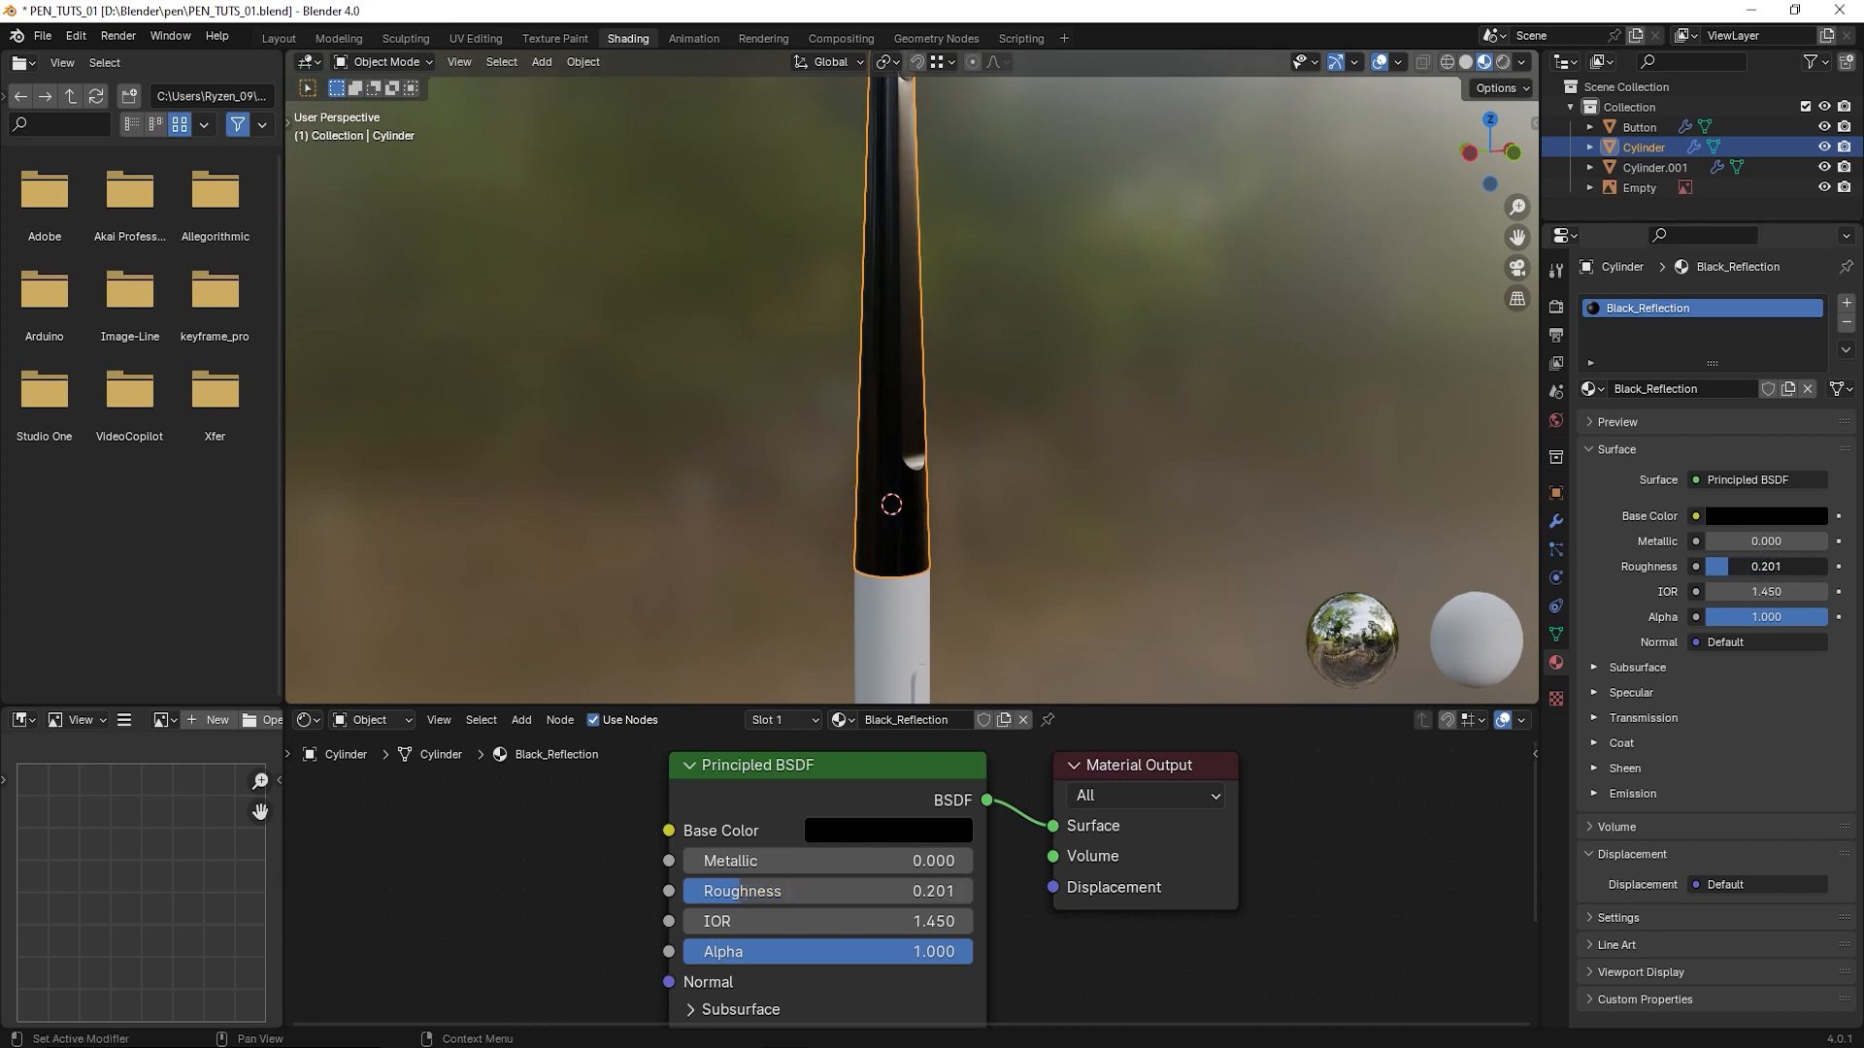
pyautogui.click(1747, 569)
pyautogui.write('0.25')
pyautogui.press('Return')
# - Add a new material to the pen's lower body below the seam
pyautogui.moveTo(790, 575); pyautogui.dragTo(913, 415, button='middle')
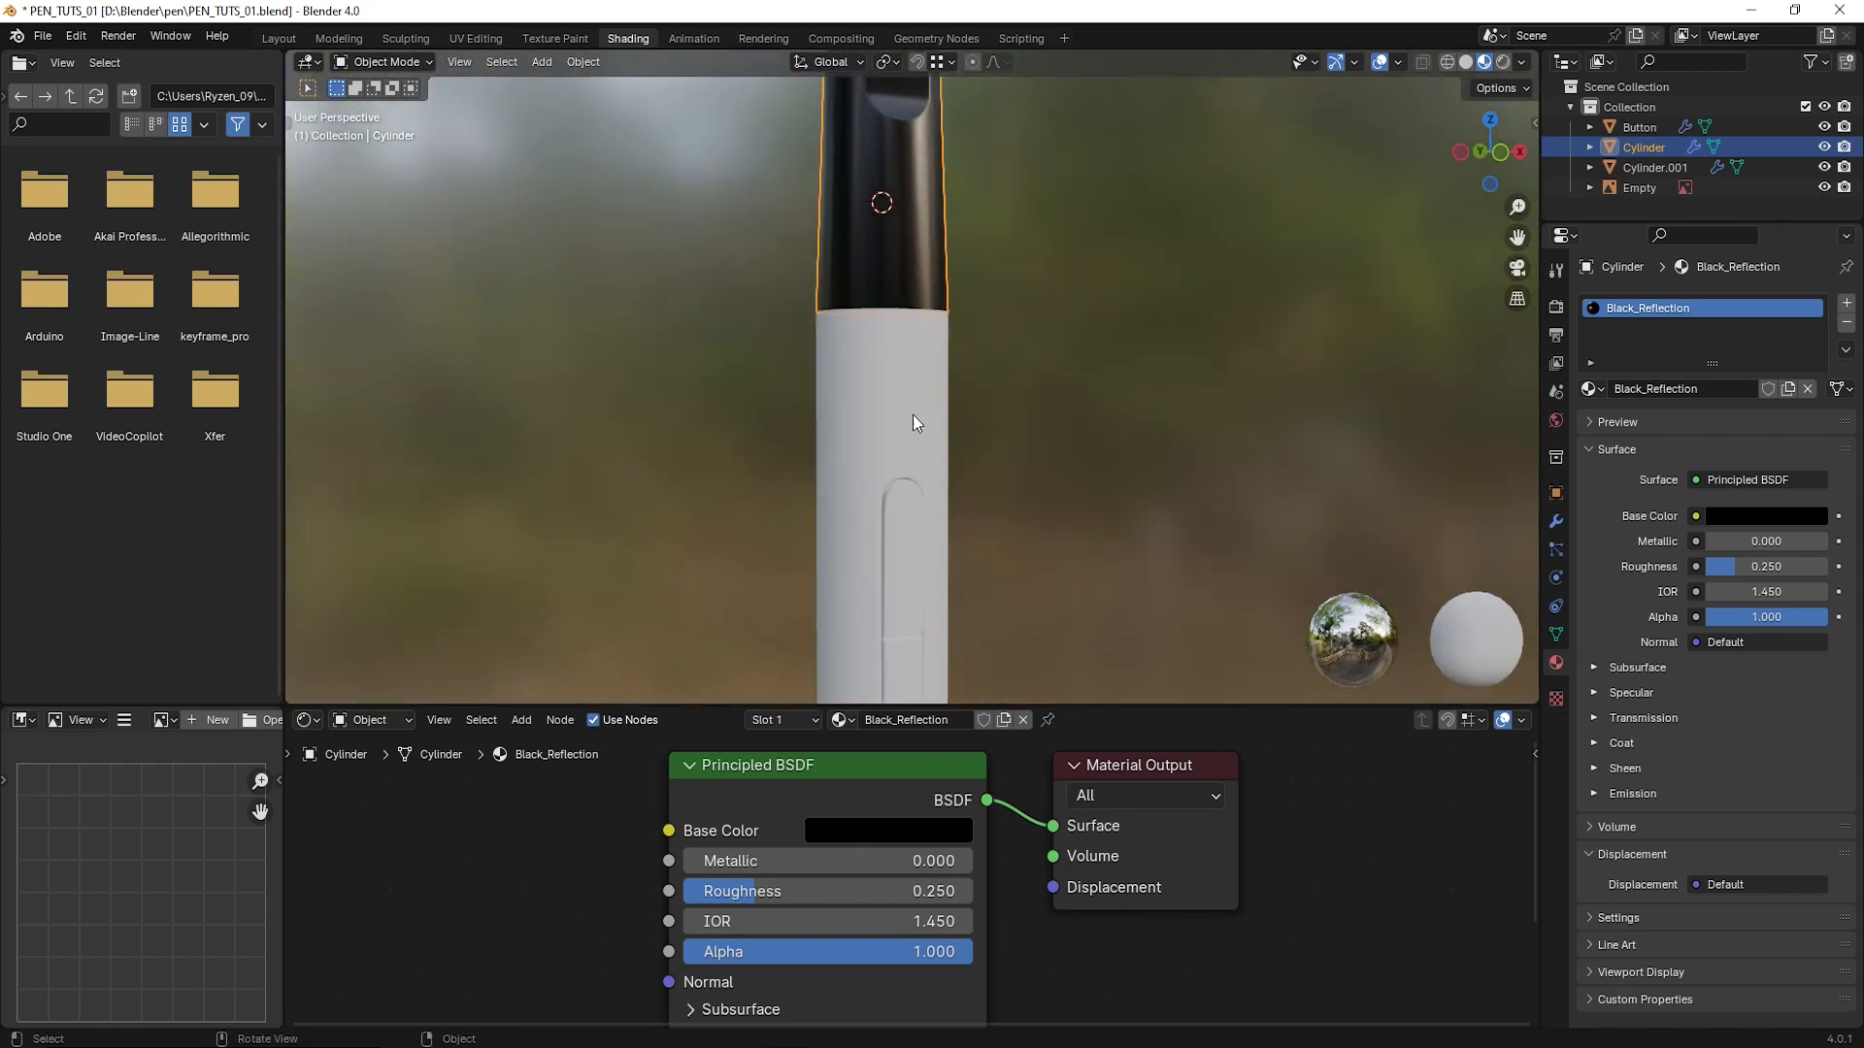
pyautogui.click(912, 402)
pyautogui.scroll(-2, 910, 402)
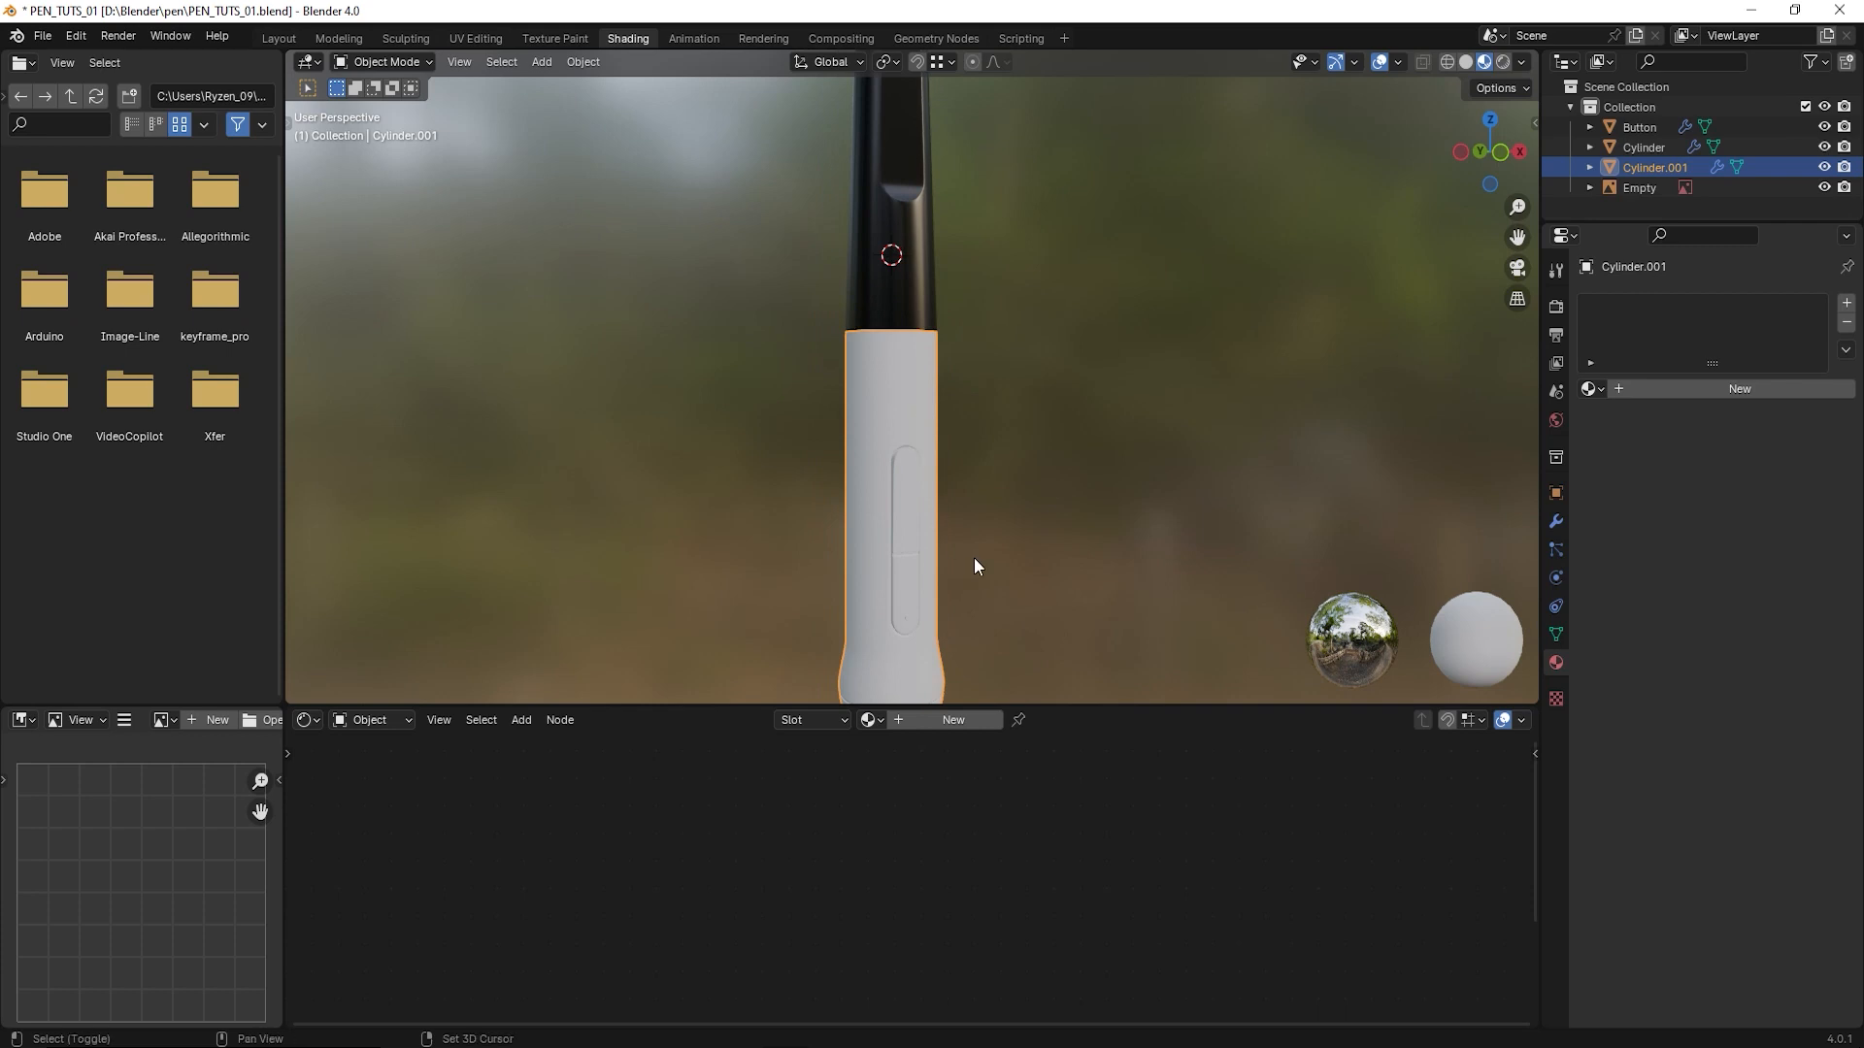
pyautogui.keyDown('shift'); pyautogui.moveTo(975, 557); pyautogui.dragTo(999, 394, button='middle'); pyautogui.keyUp('shift')
pyautogui.keyDown('shift'); pyautogui.moveTo(971, 305); pyautogui.dragTo(957, 402, button='middle'); pyautogui.keyUp('shift')
pyautogui.moveTo(956, 396); pyautogui.dragTo(990, 423, button='middle')
pyautogui.scroll(2, 930, 410)
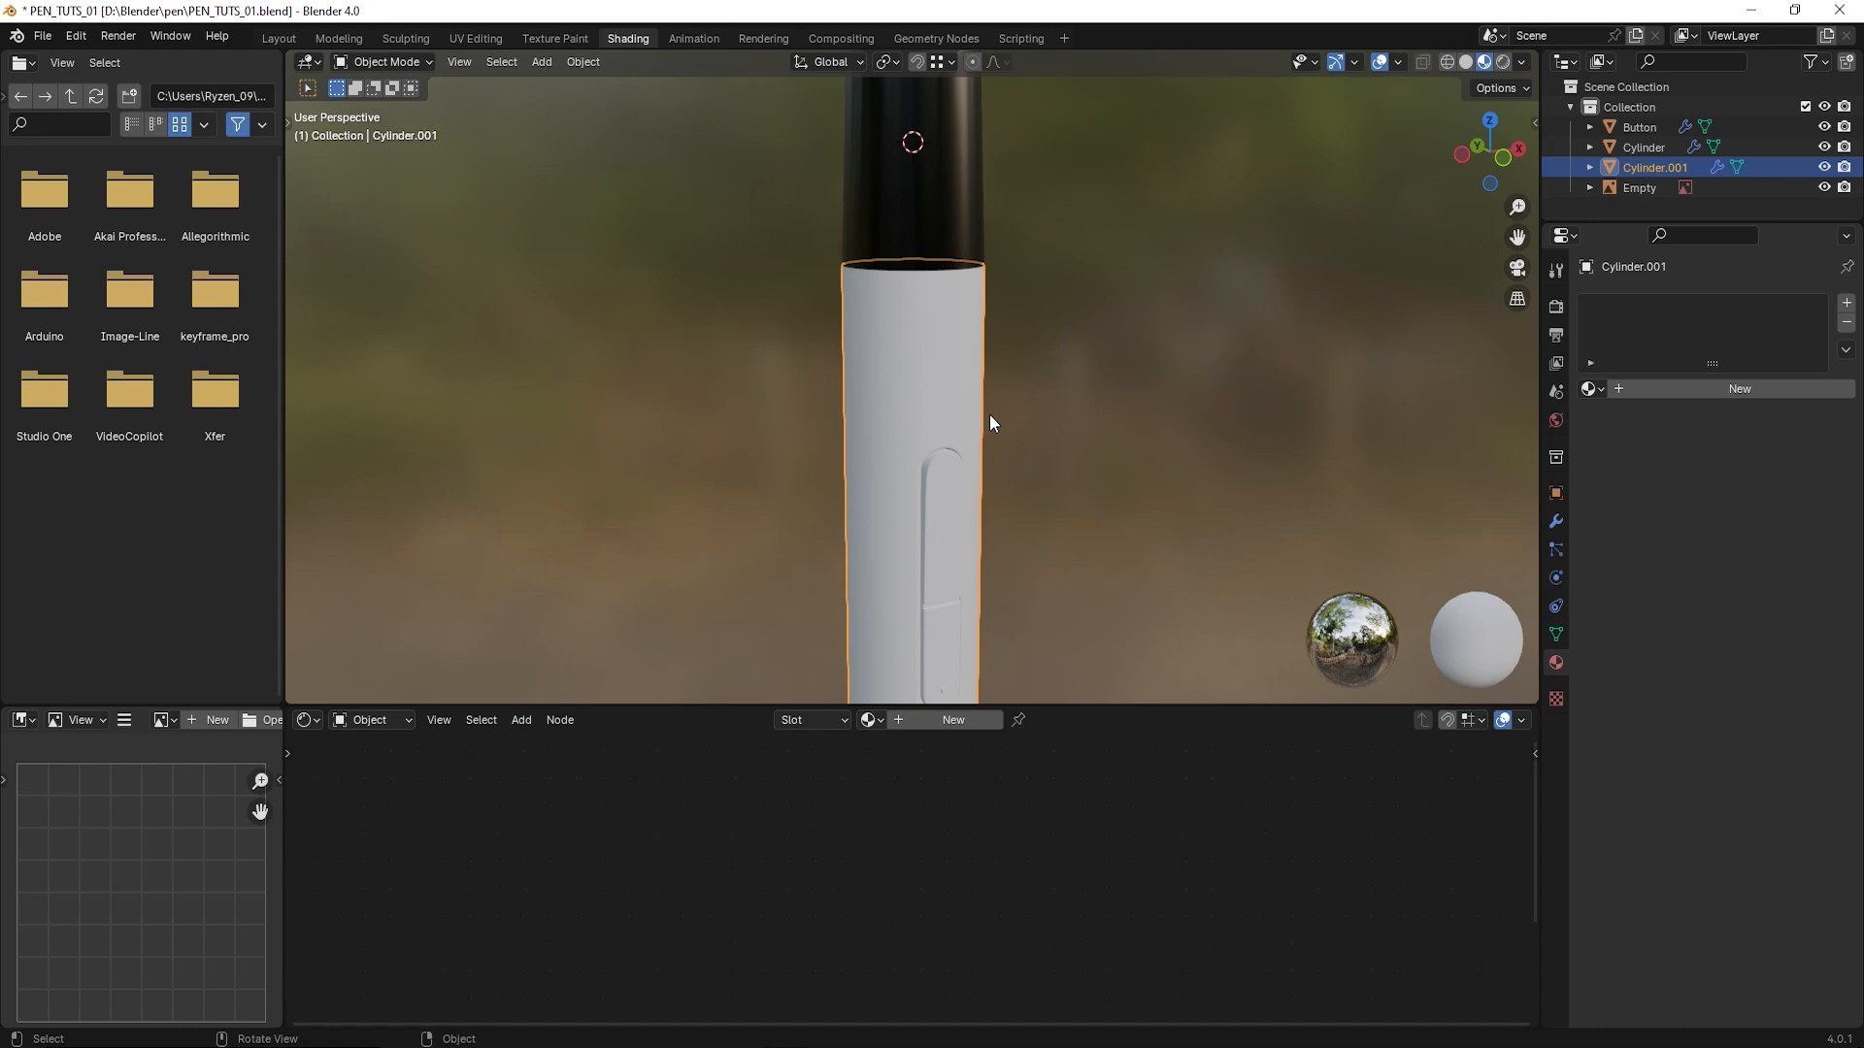
pyautogui.keyDown('shift'); pyautogui.moveTo(969, 504); pyautogui.dragTo(982, 420, button='middle'); pyautogui.keyUp('shift')
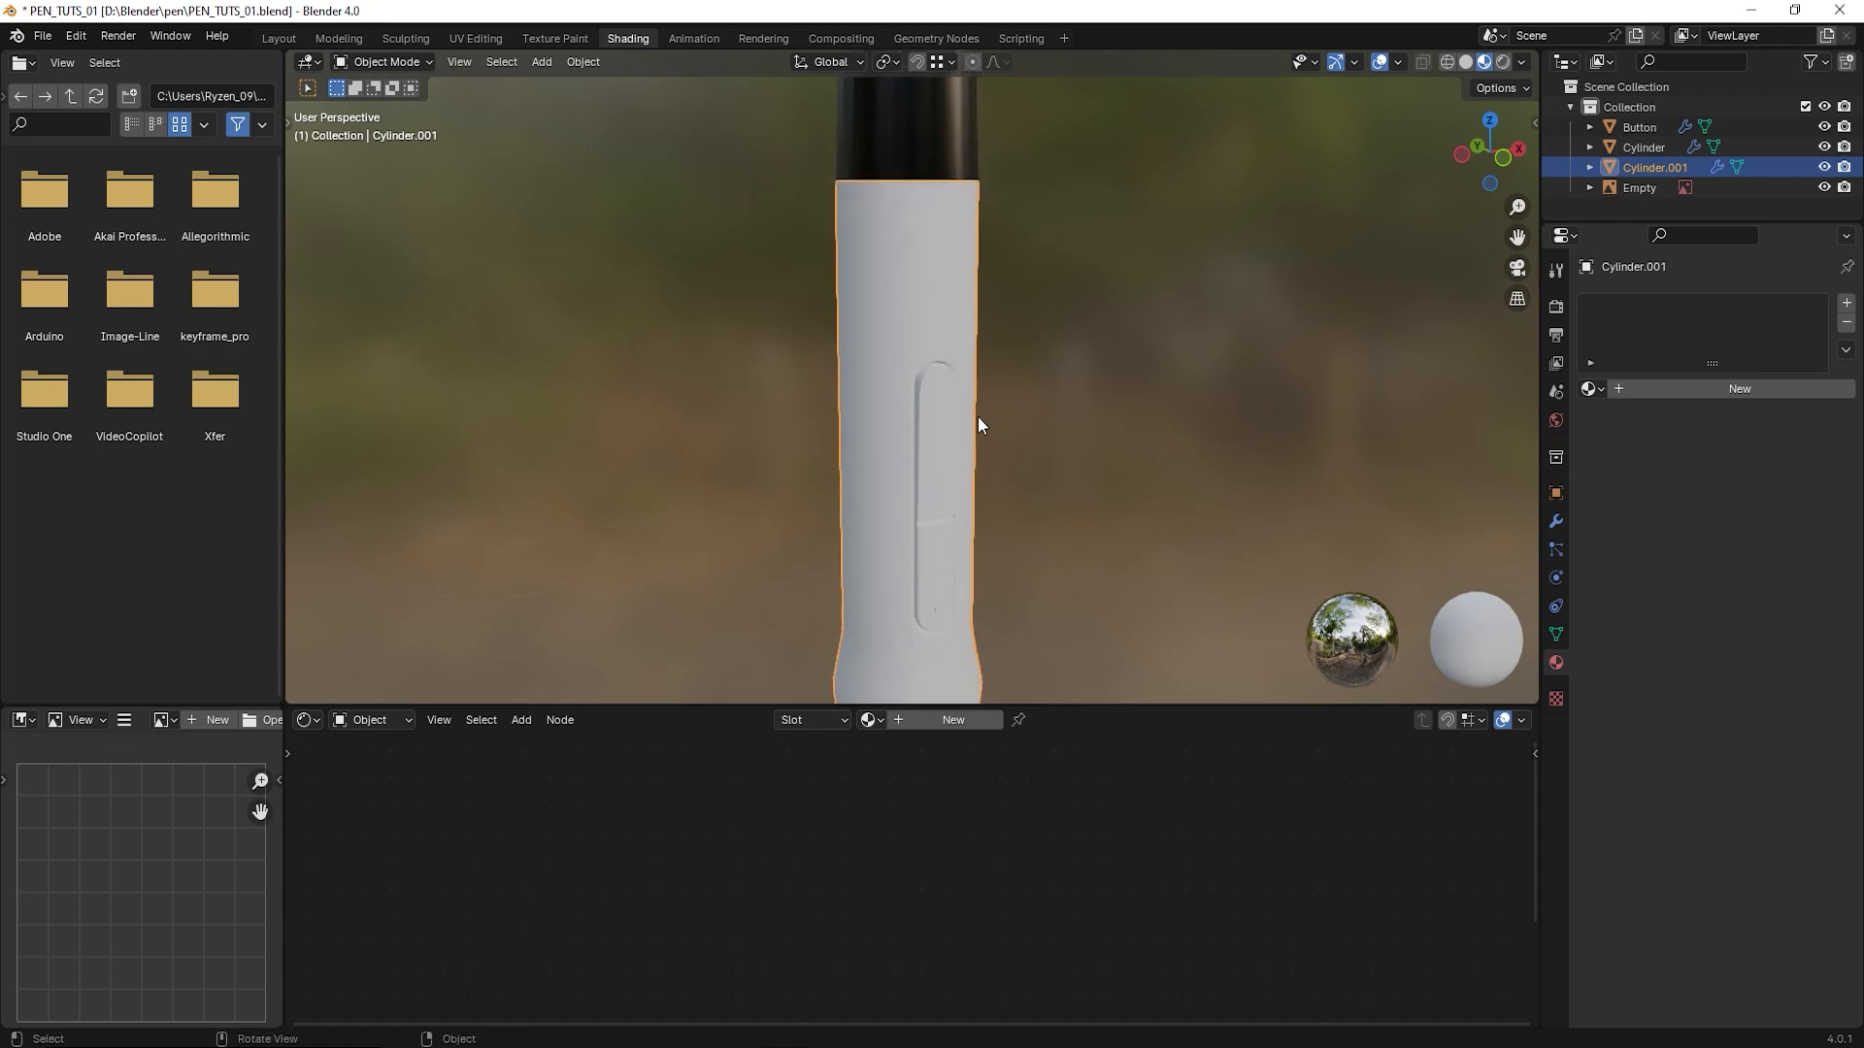
pyautogui.click(1710, 390)
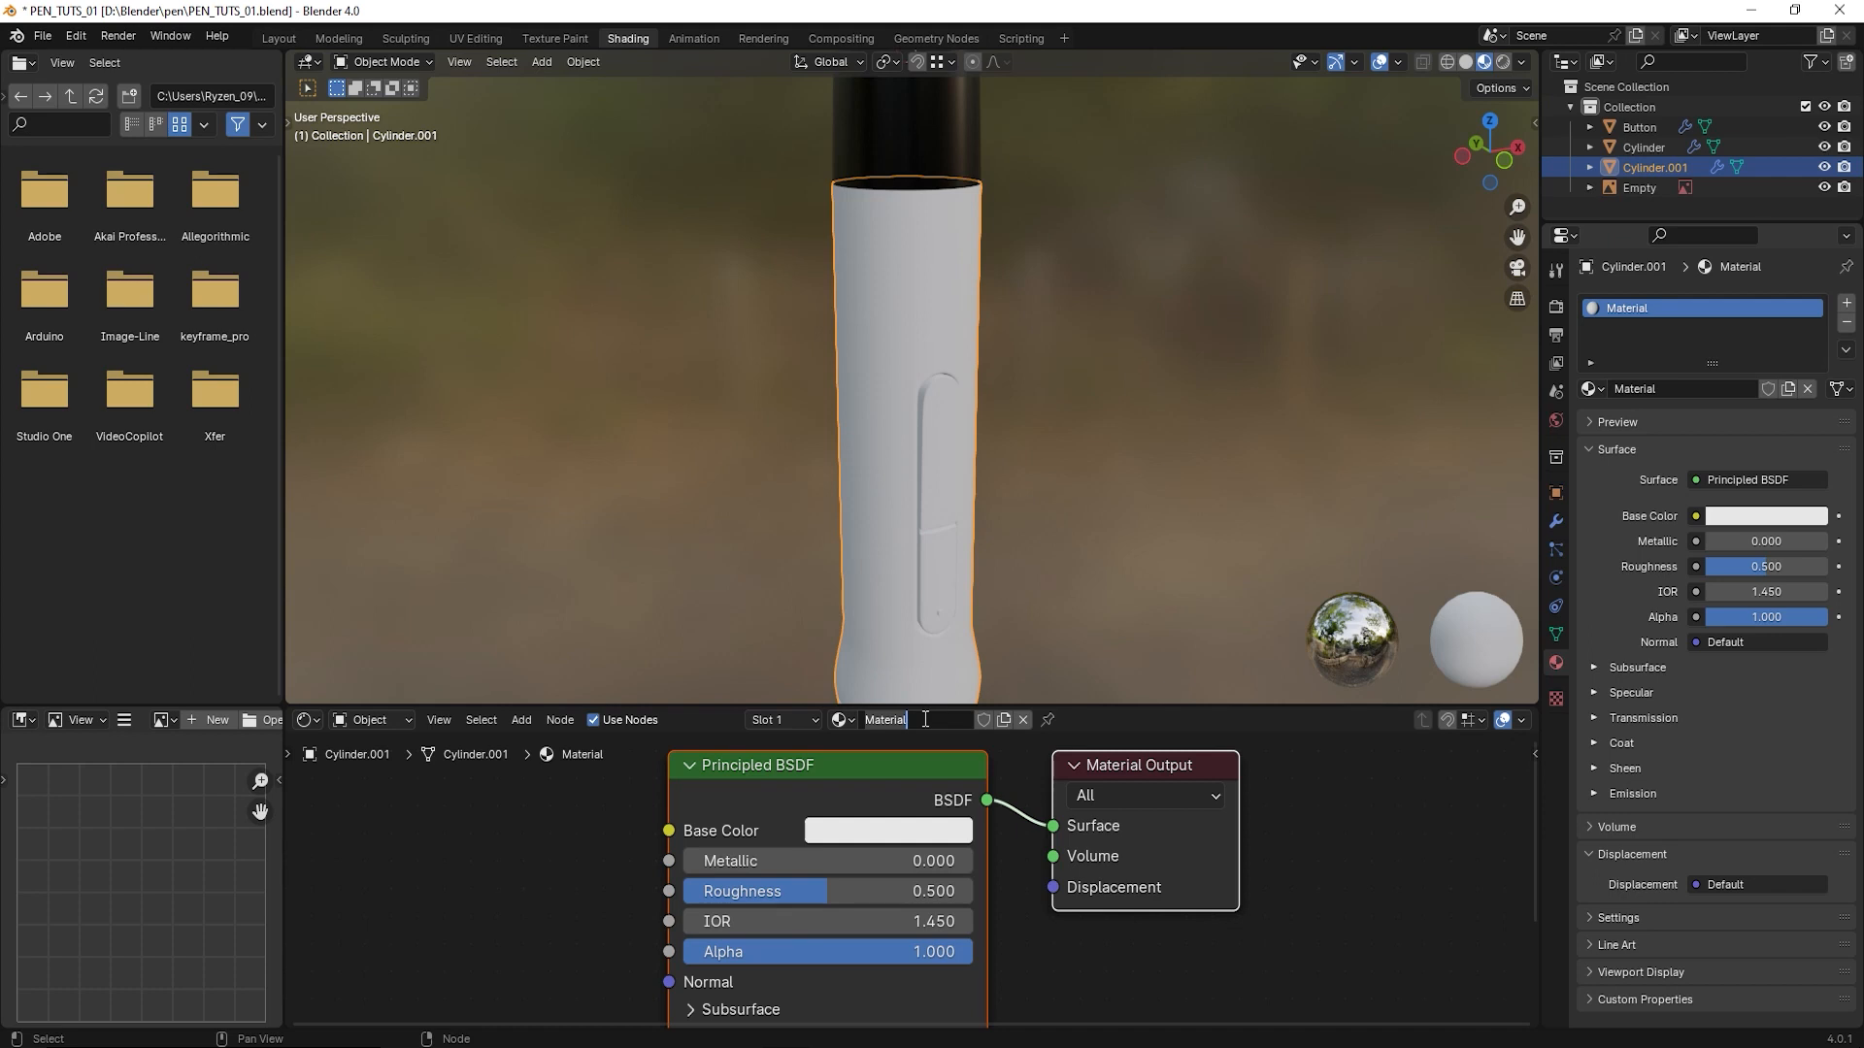
# - Name the lower body's new material Black_Matt
pyautogui.write('Black_Matt')
pyautogui.press('Return')
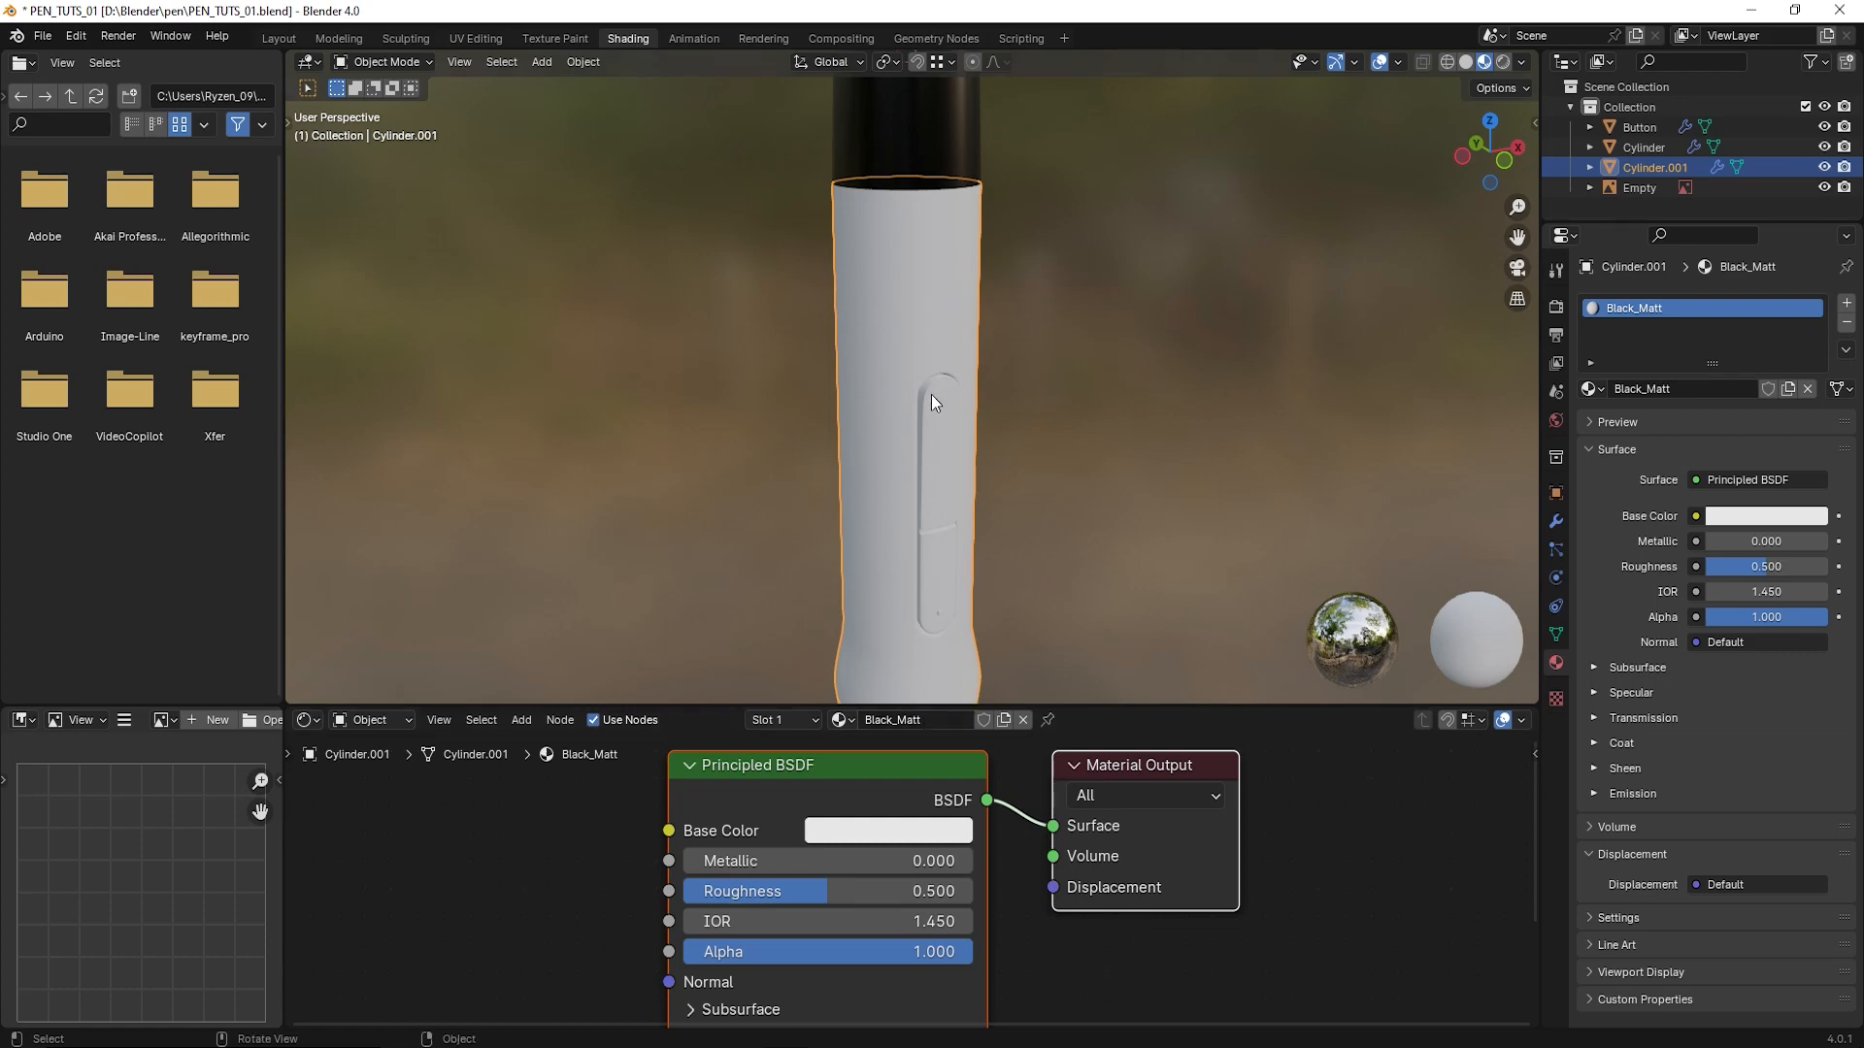
# - Make the Black_Matt material's base color black and raise its roughness to about 0.618
pyautogui.keyDown('shift'); pyautogui.moveTo(965, 372); pyautogui.dragTo(985, 494, button='middle'); pyautogui.keyUp('shift')
pyautogui.moveTo(981, 396)
pyautogui.mouseDown(button='middle')
pyautogui.moveTo(1040, 404)
pyautogui.moveTo(928, 305)
pyautogui.moveTo(973, 345)
pyautogui.moveTo(925, 385)
pyautogui.moveTo(976, 426)
pyautogui.moveTo(948, 429)
pyautogui.moveTo(958, 417)
pyautogui.mouseUp(button='middle')
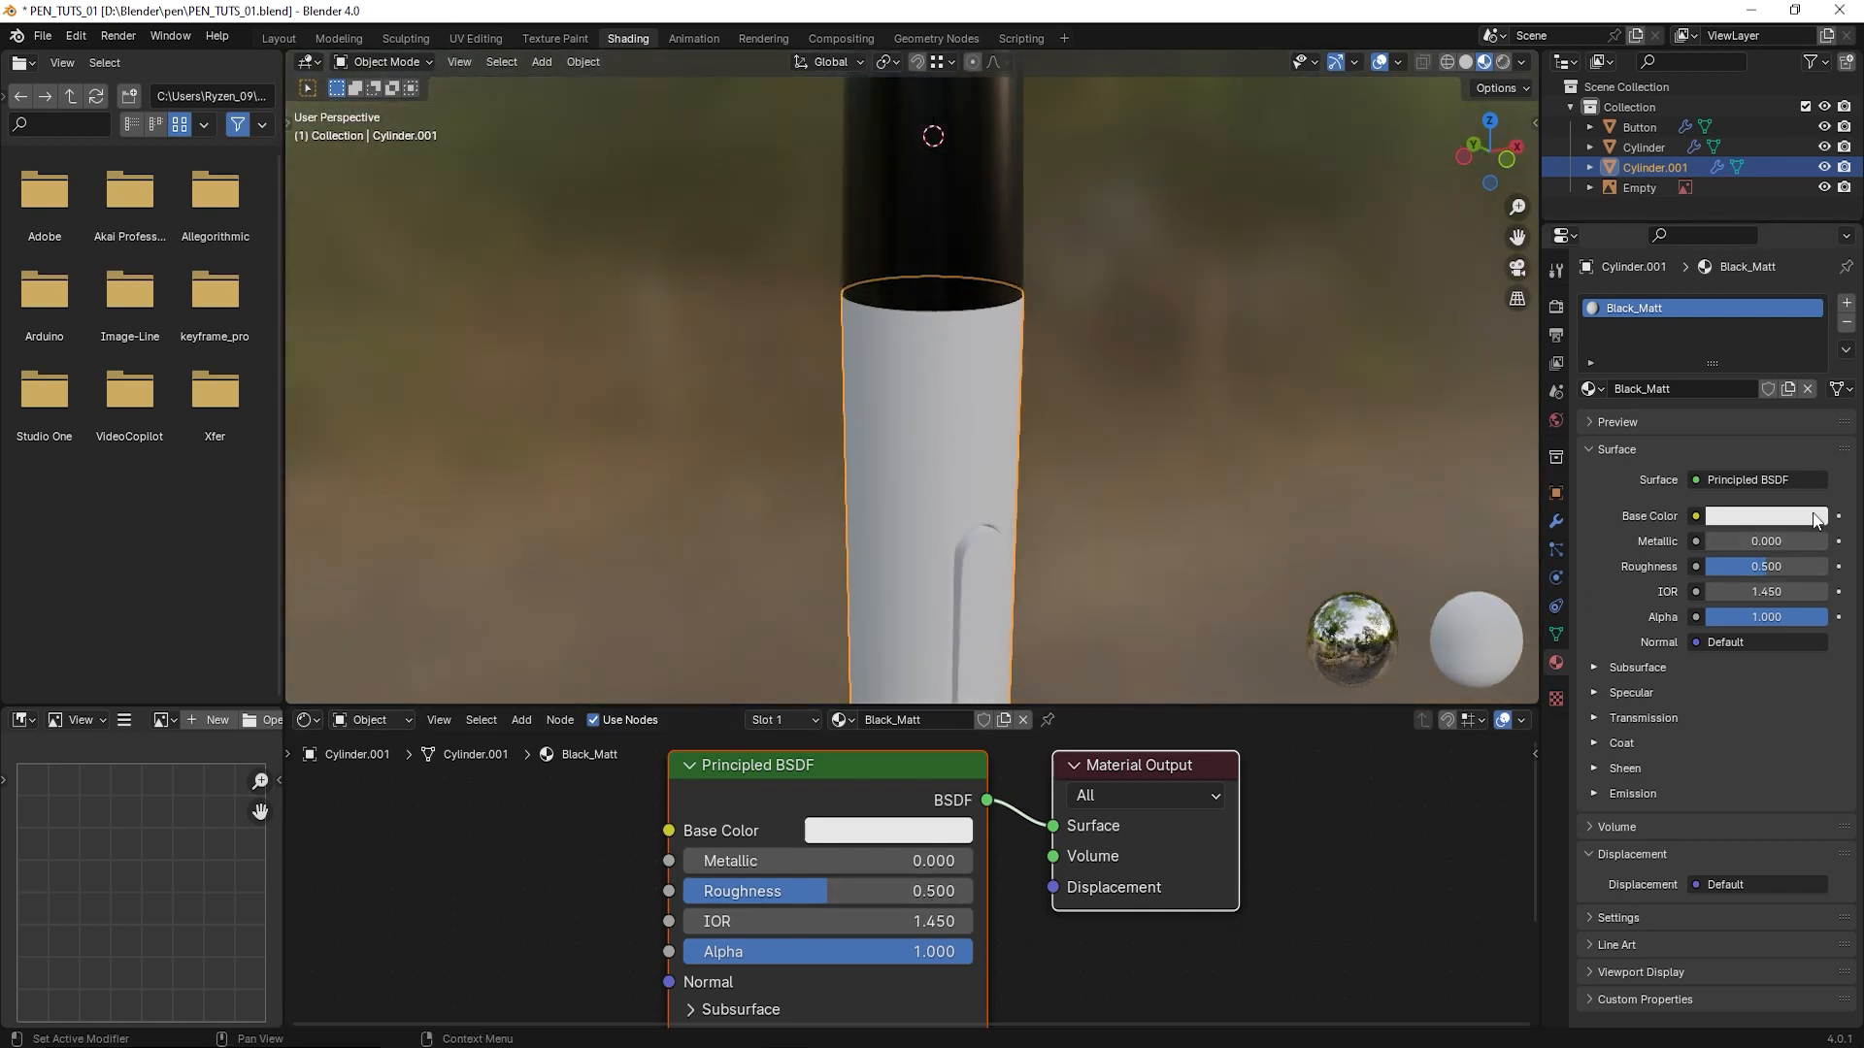
pyautogui.click(888, 831)
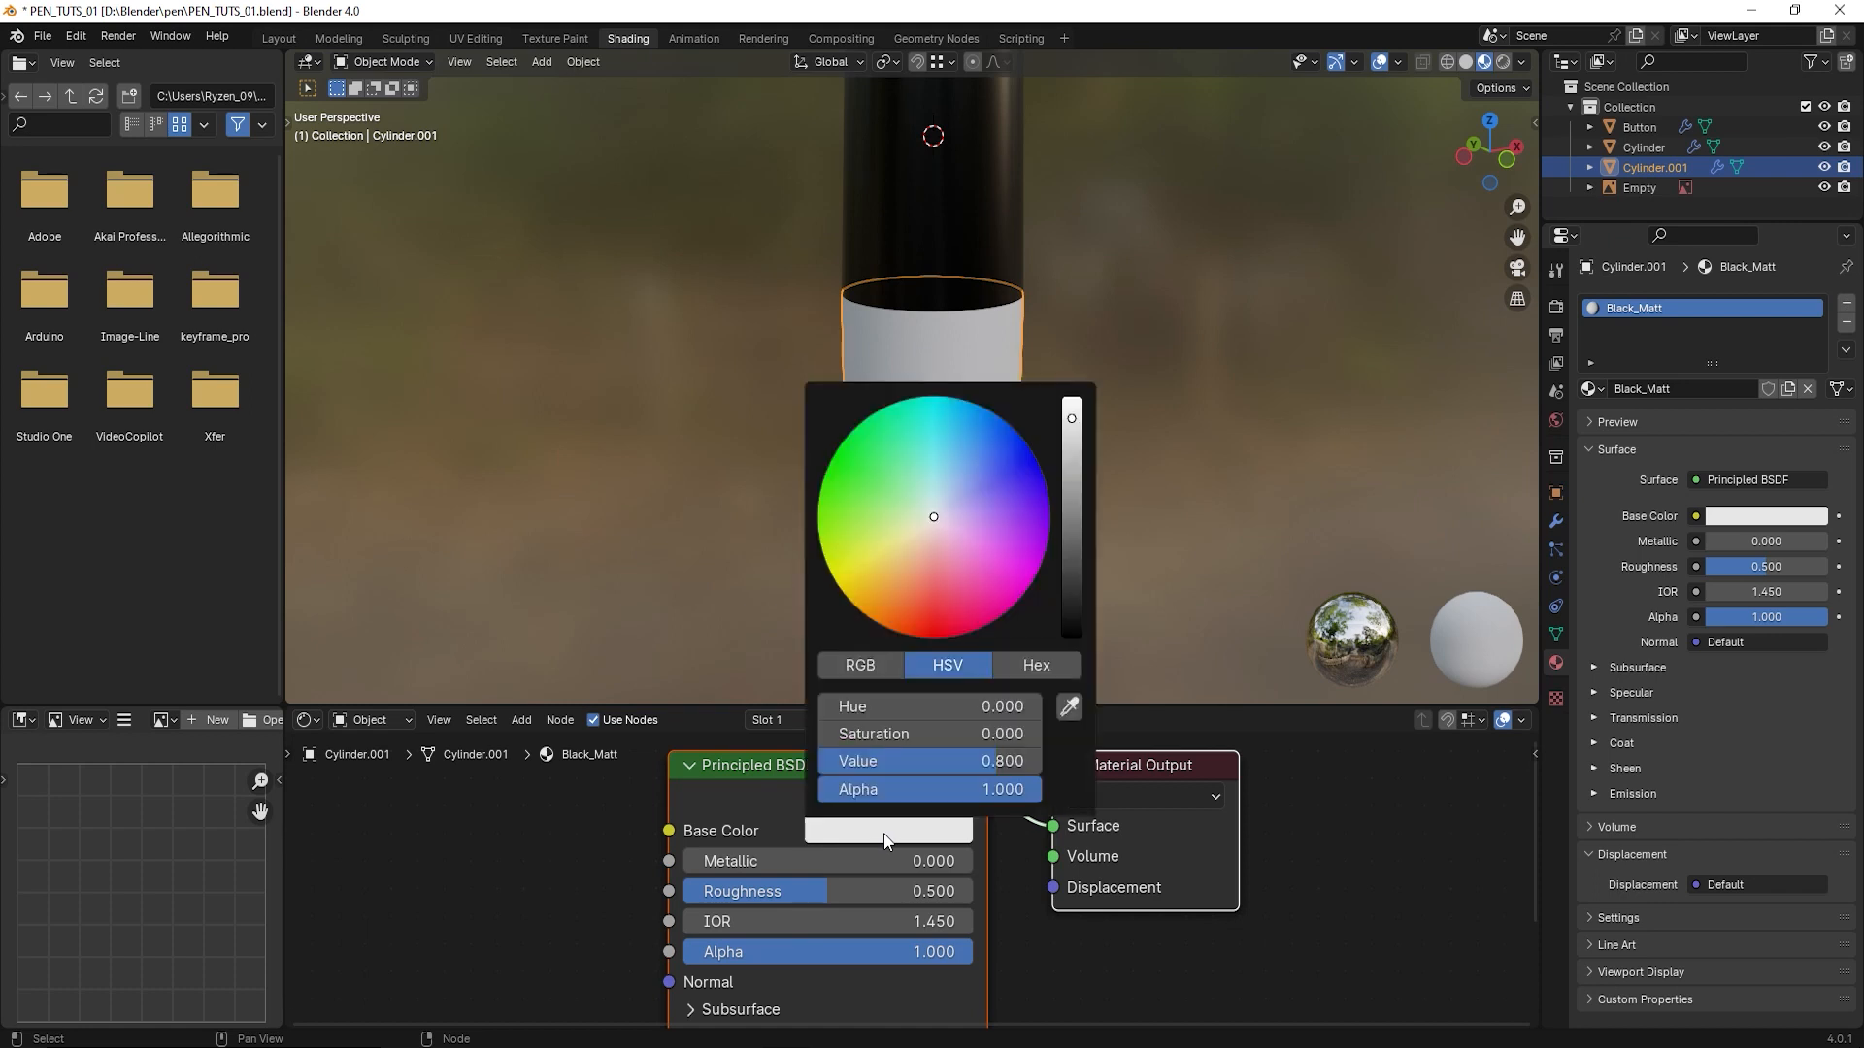
pyautogui.moveTo(1074, 422); pyautogui.dragTo(1072, 634)
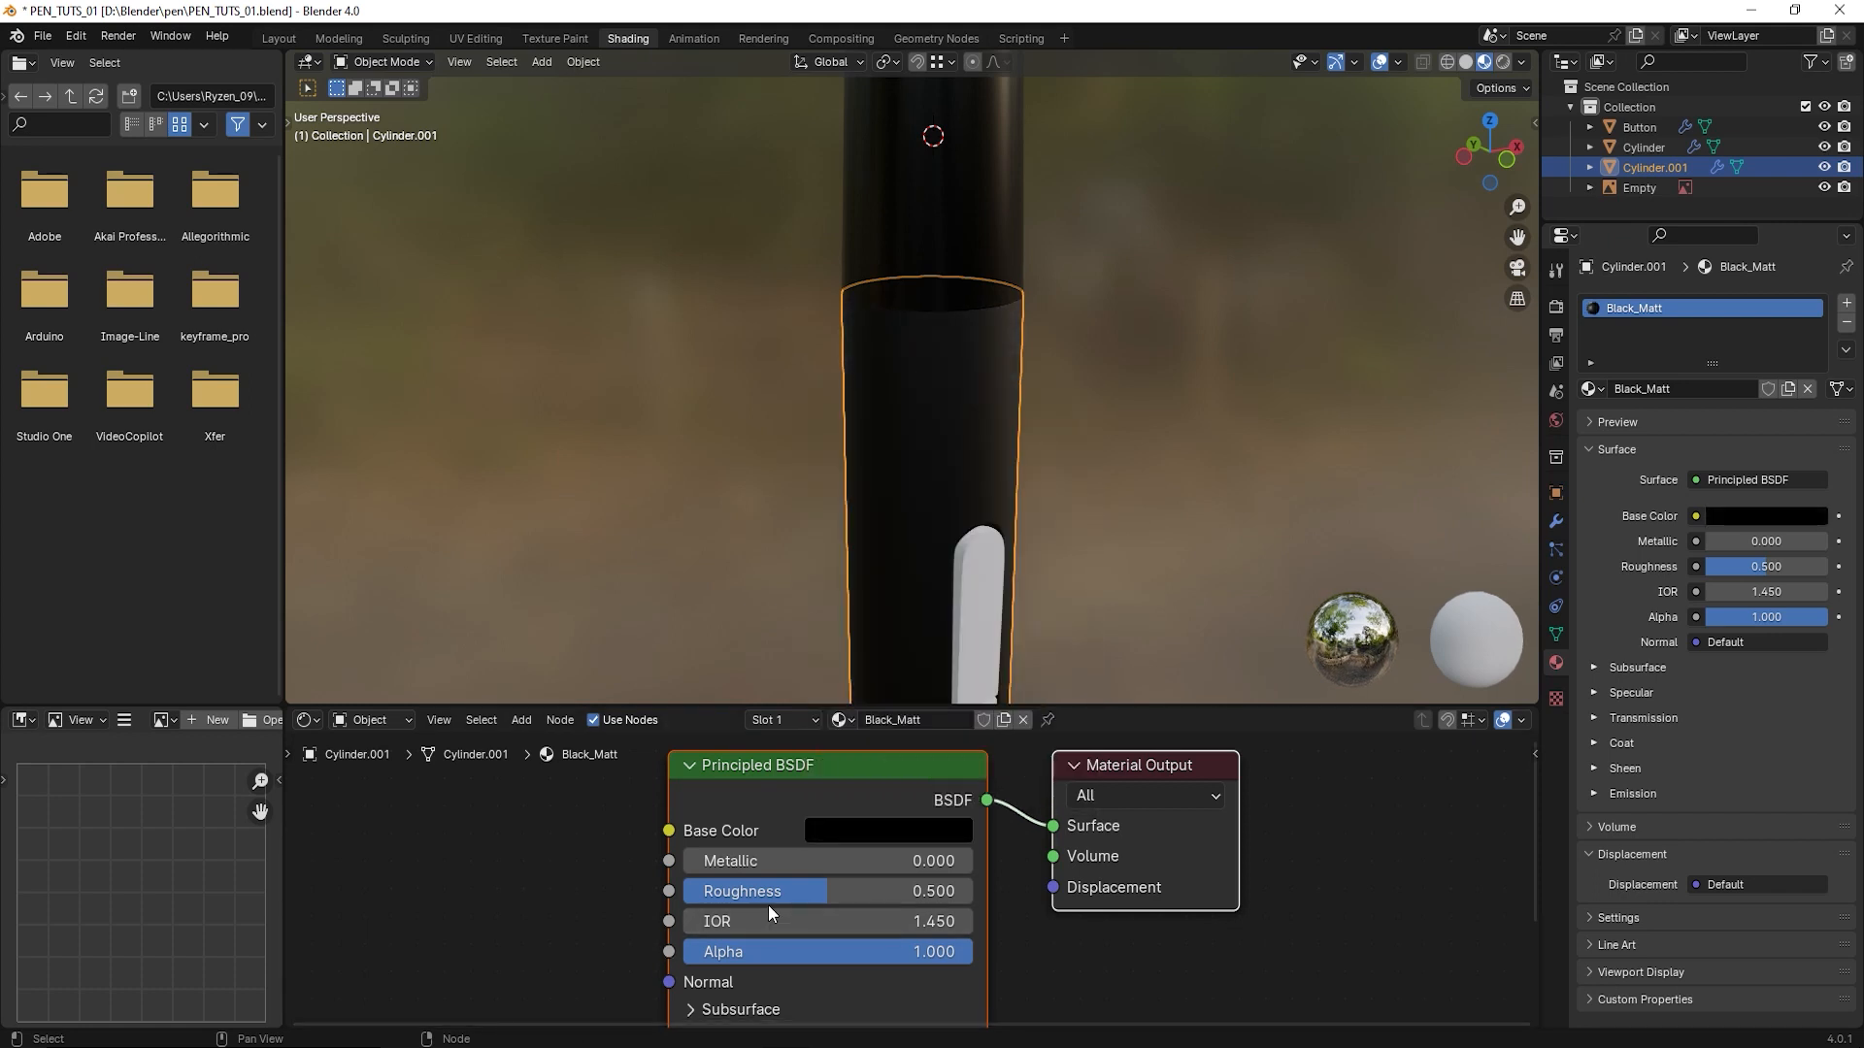
pyautogui.moveTo(825, 891); pyautogui.dragTo(860, 891)
pyautogui.click(1121, 498)
# - Assign the existing Black_Reflection material to the button on the pen's side
pyautogui.scroll(-4, 1114, 499)
pyautogui.moveTo(1107, 505); pyautogui.dragTo(666, 468, button='middle')
pyautogui.scroll(4, 955, 460)
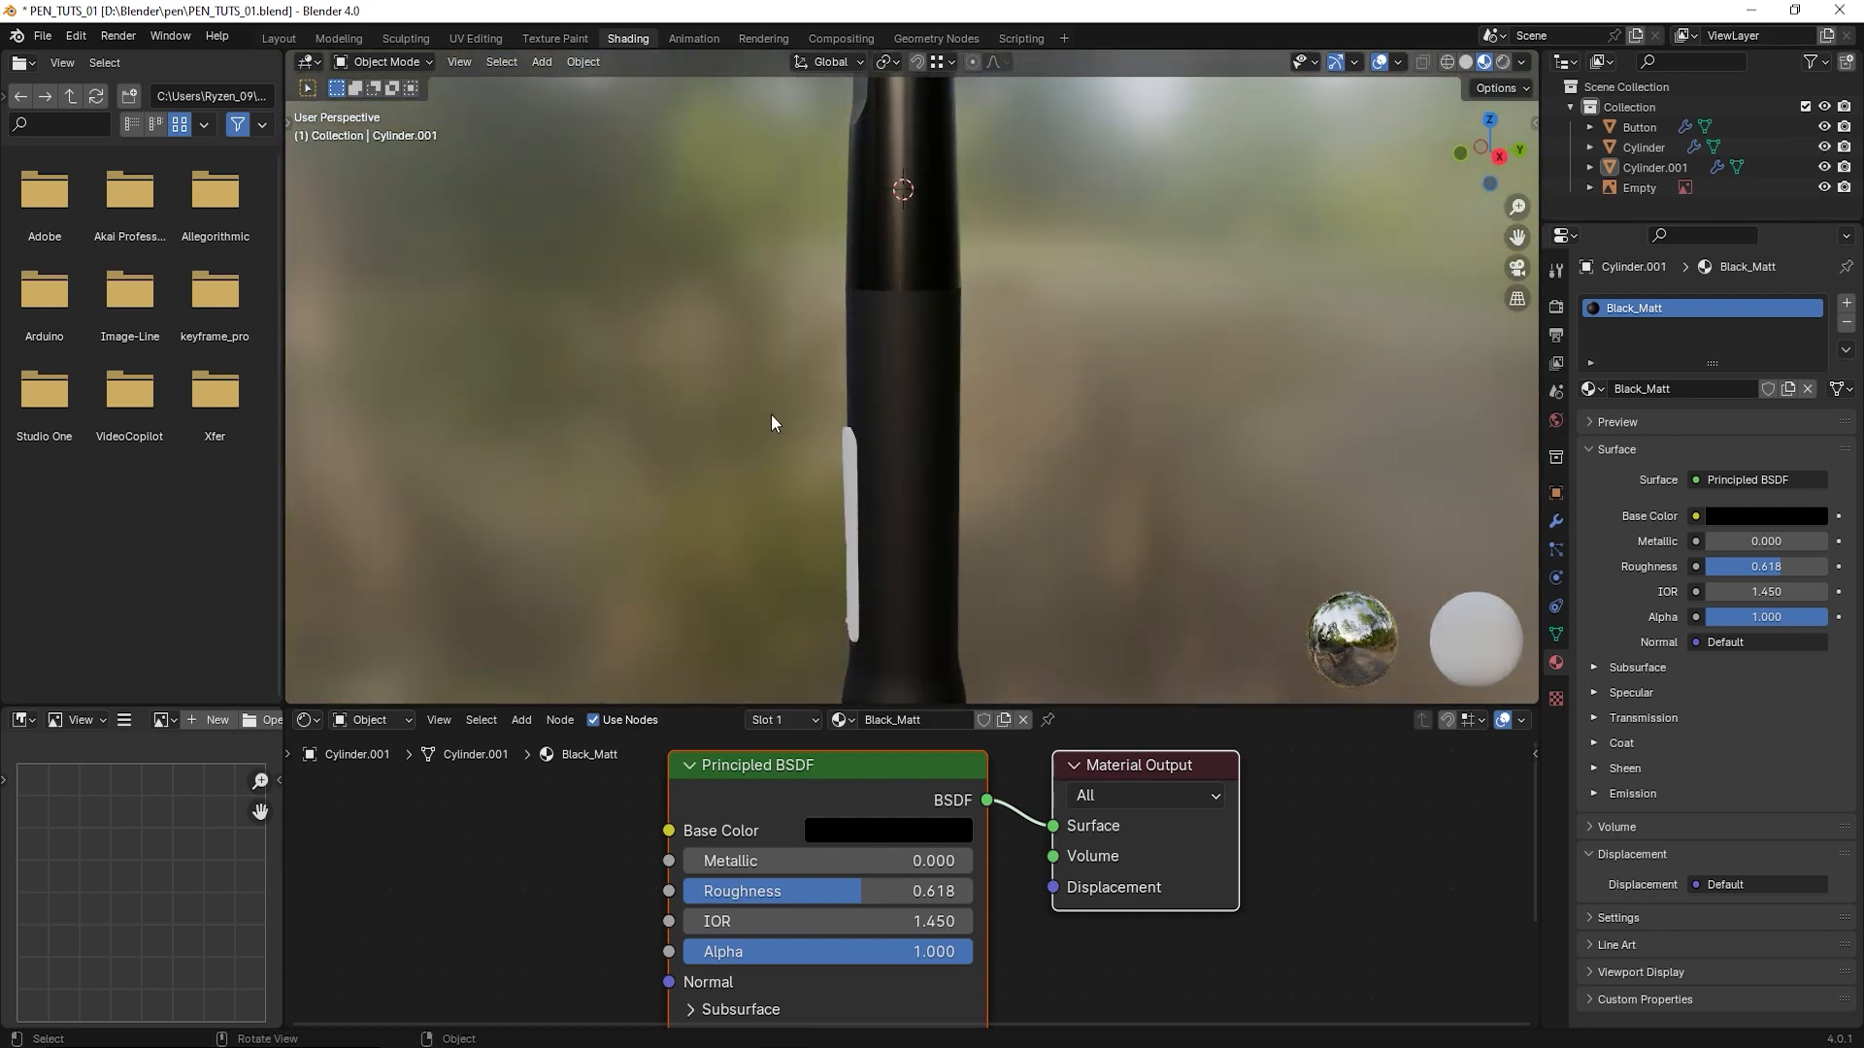
pyautogui.moveTo(772, 417); pyautogui.dragTo(866, 371, button='middle')
pyautogui.keyDown('shift'); pyautogui.moveTo(950, 550); pyautogui.dragTo(965, 406, button='middle'); pyautogui.keyUp('shift')
pyautogui.scroll(-1, 965, 405)
pyautogui.moveTo(915, 484); pyautogui.dragTo(1043, 493, button='middle')
pyautogui.scroll(2, 908, 503)
pyautogui.click(902, 398)
pyautogui.moveTo(903, 398); pyautogui.dragTo(964, 474, button='middle')
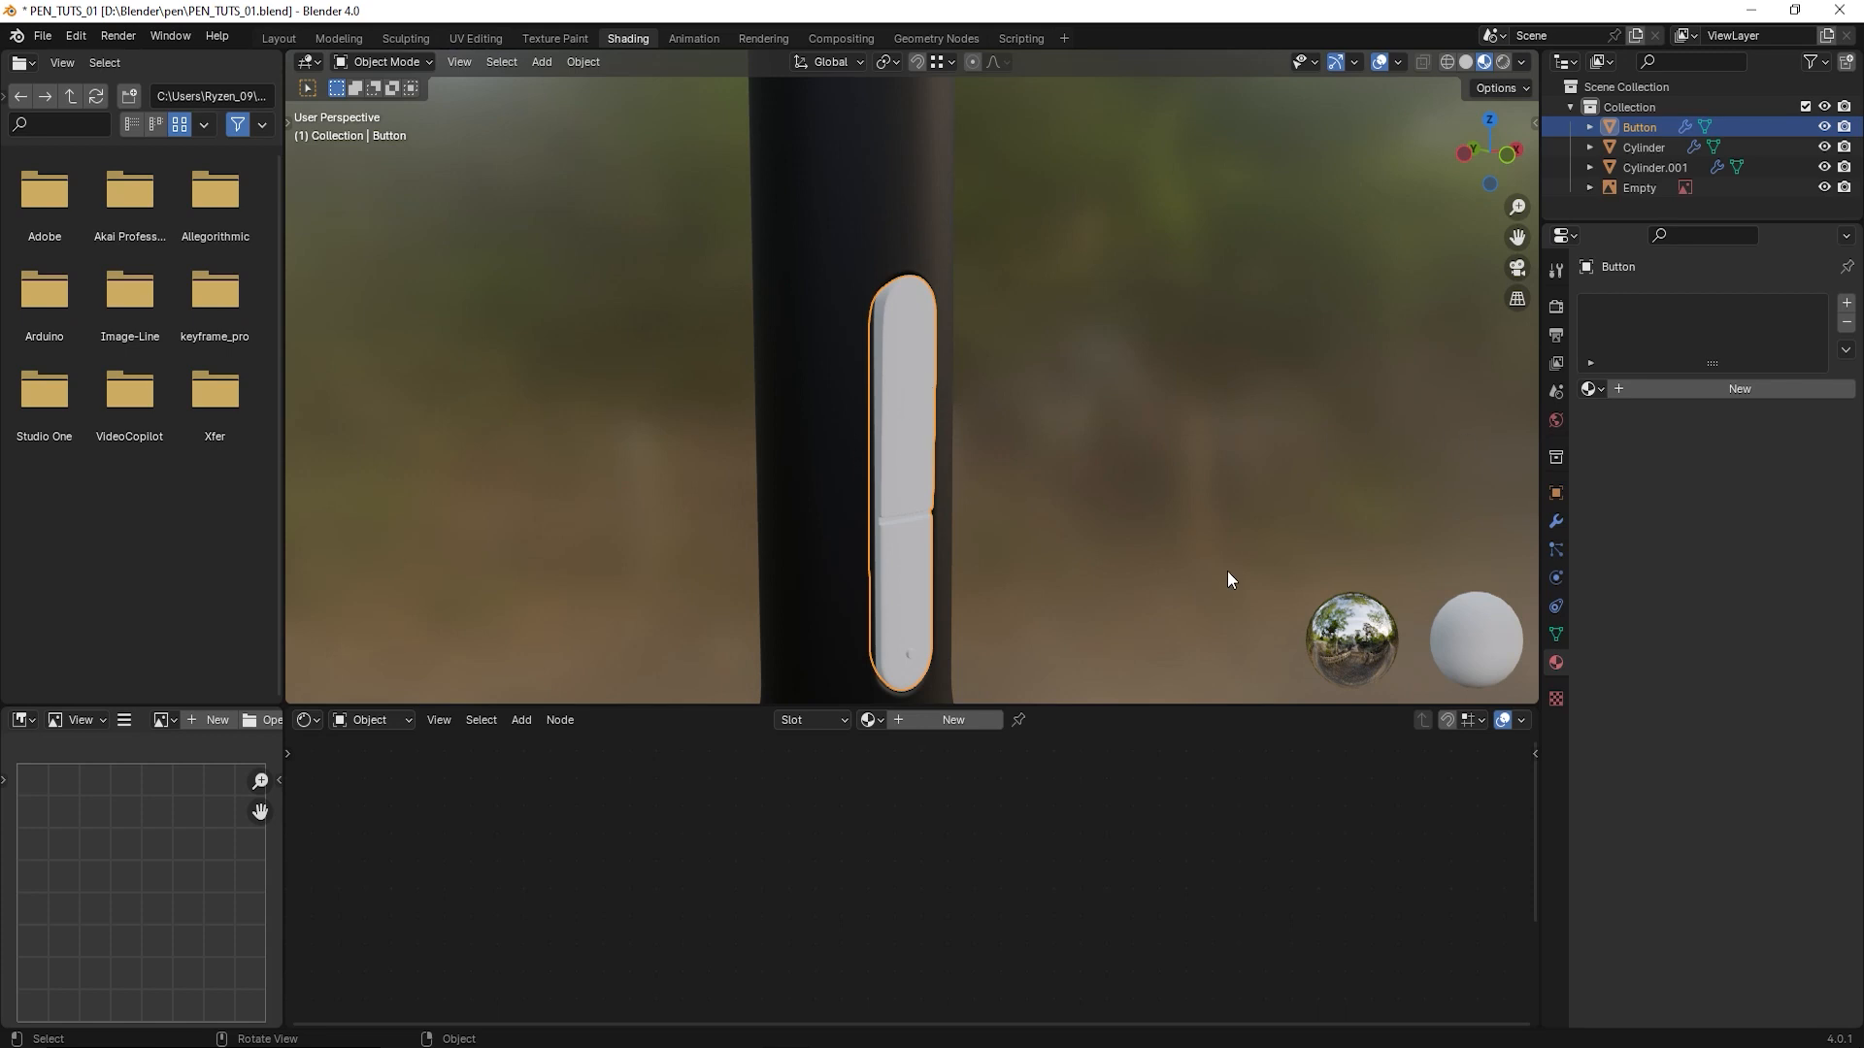
pyautogui.click(1600, 390)
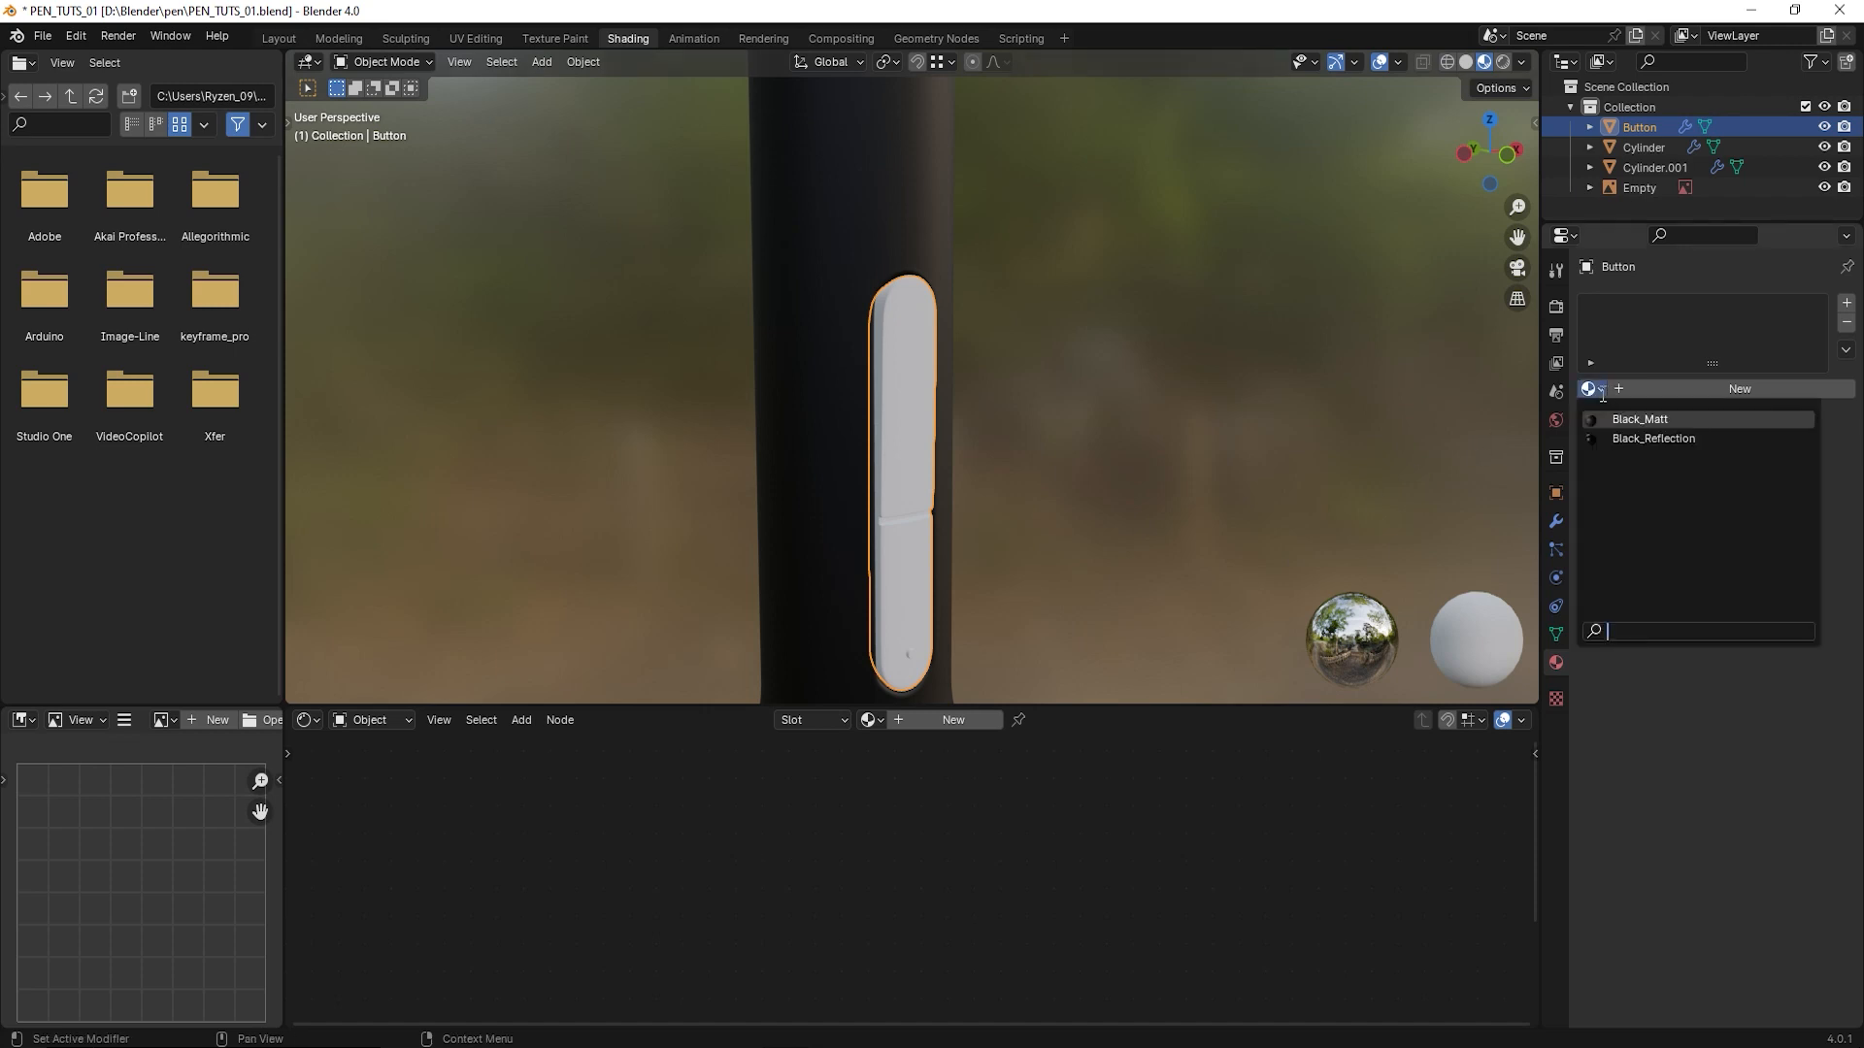
pyautogui.click(1619, 439)
pyautogui.click(1163, 499)
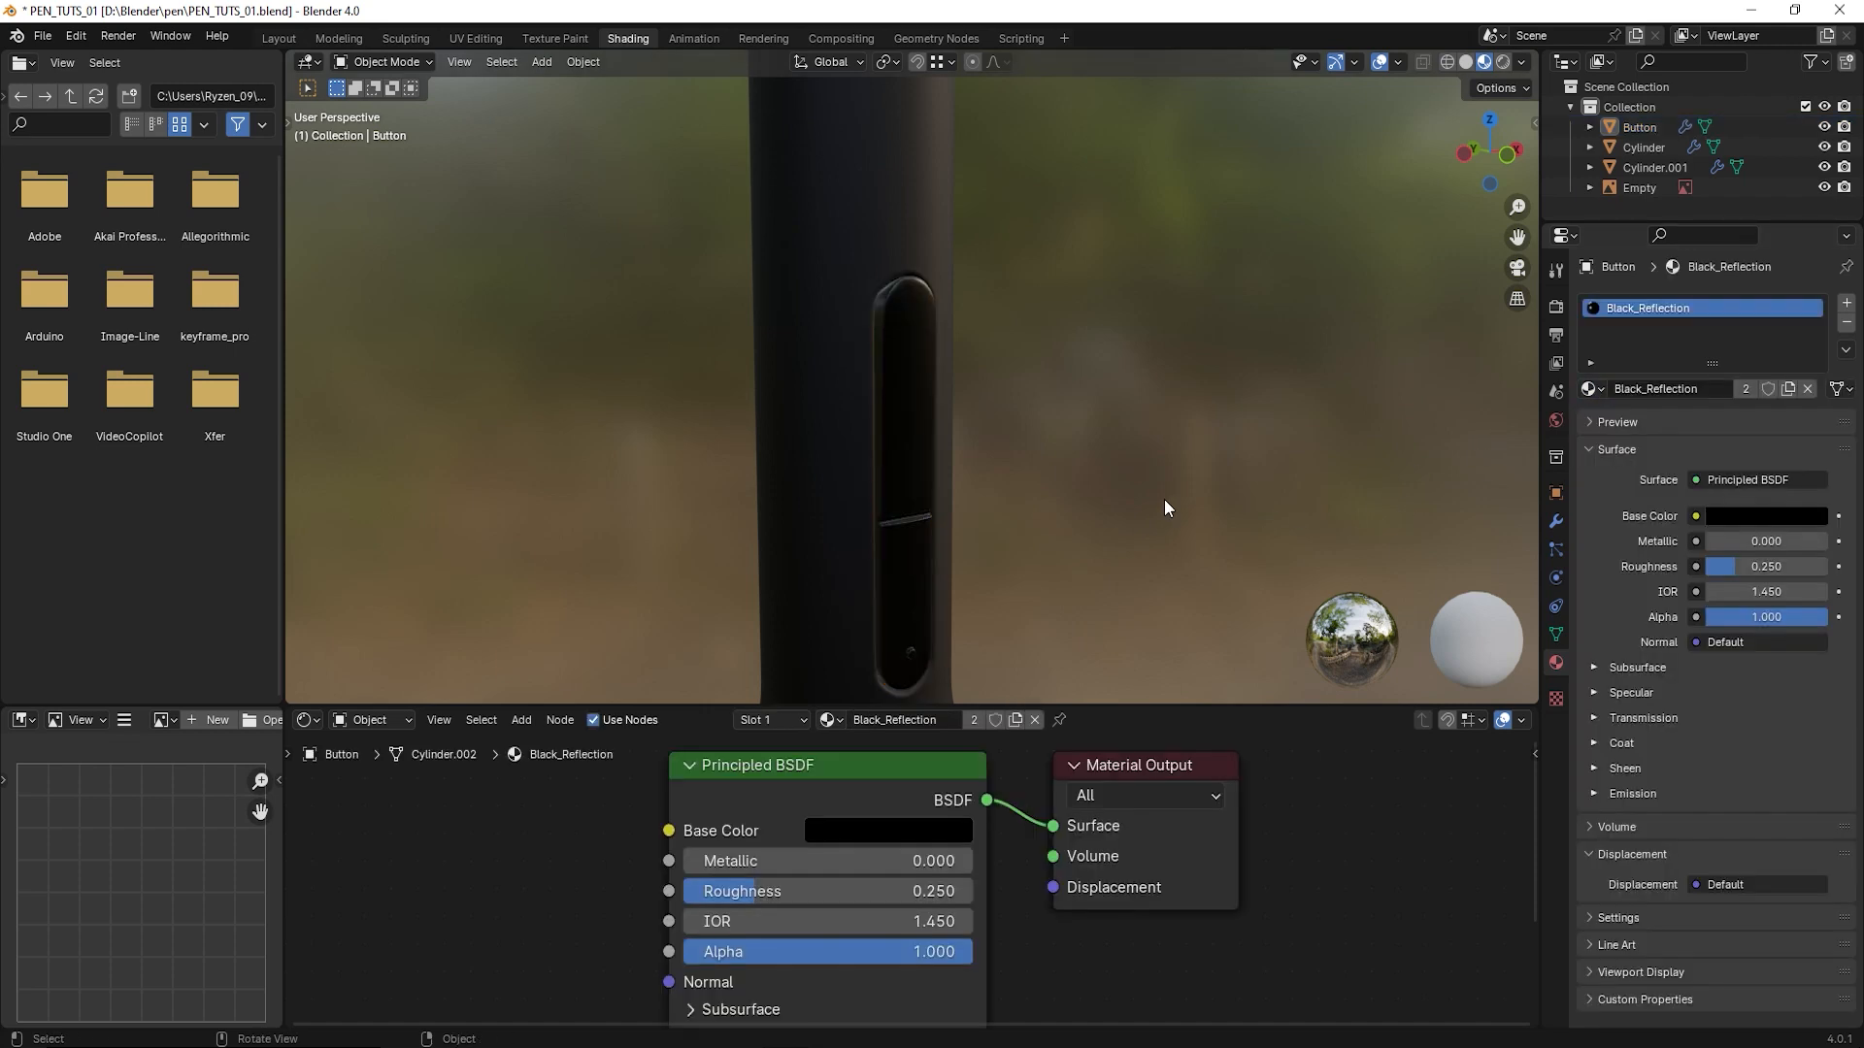
# - Open the pen's lower body mesh for face editing in the front view
pyautogui.moveTo(1163, 499); pyautogui.dragTo(974, 396, button='middle')
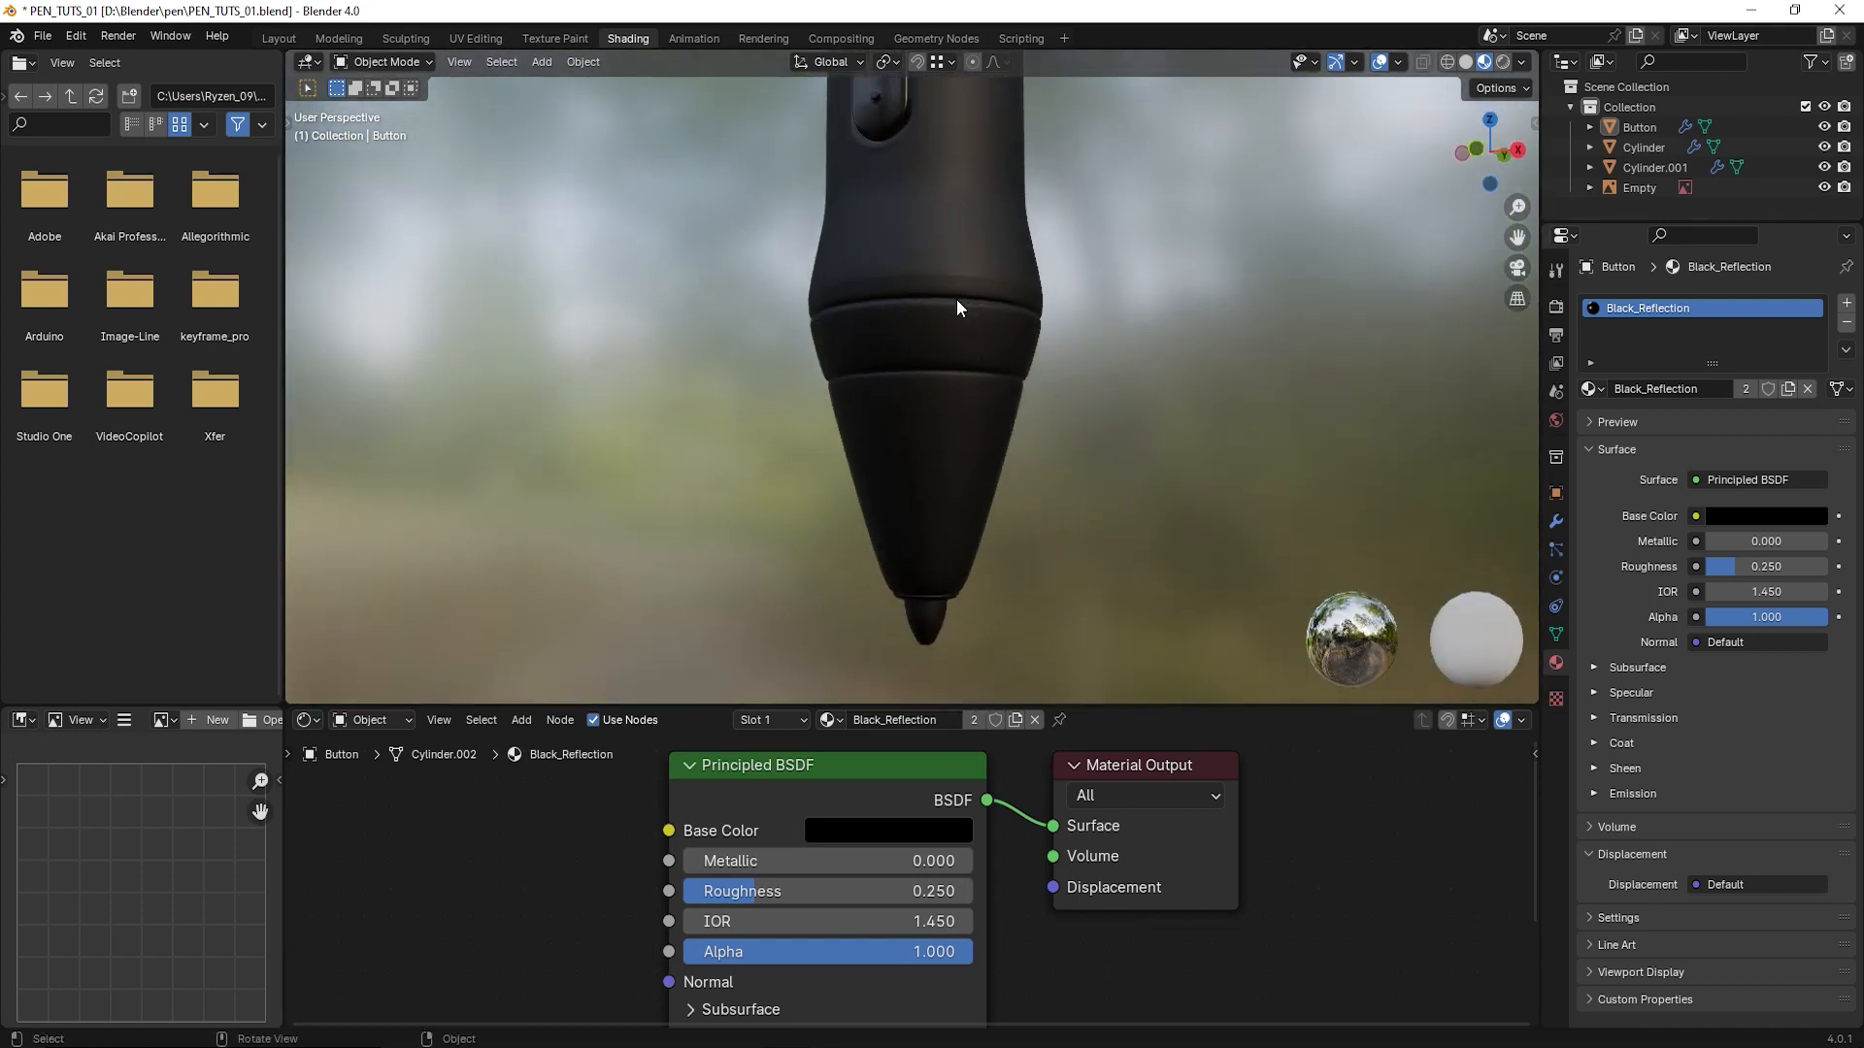
pyautogui.moveTo(953, 300); pyautogui.dragTo(934, 318, button='middle')
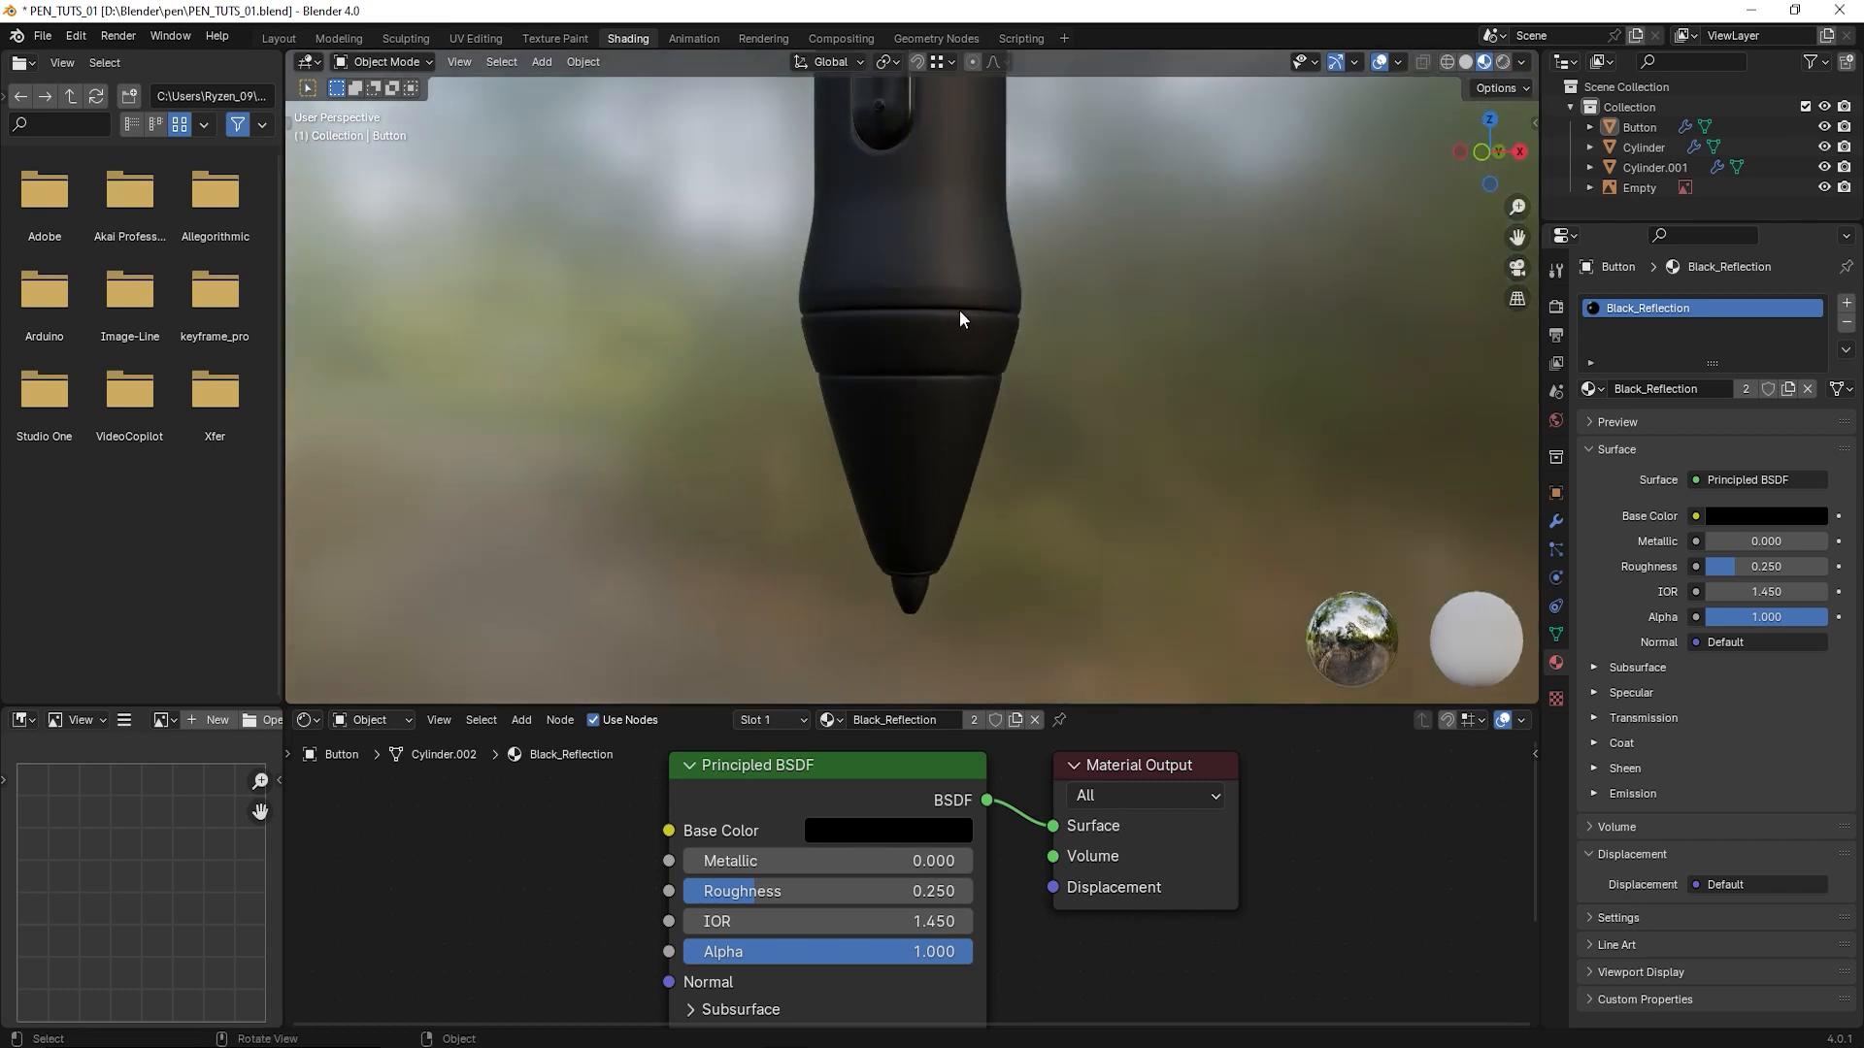
pyautogui.scroll(2, 951, 318)
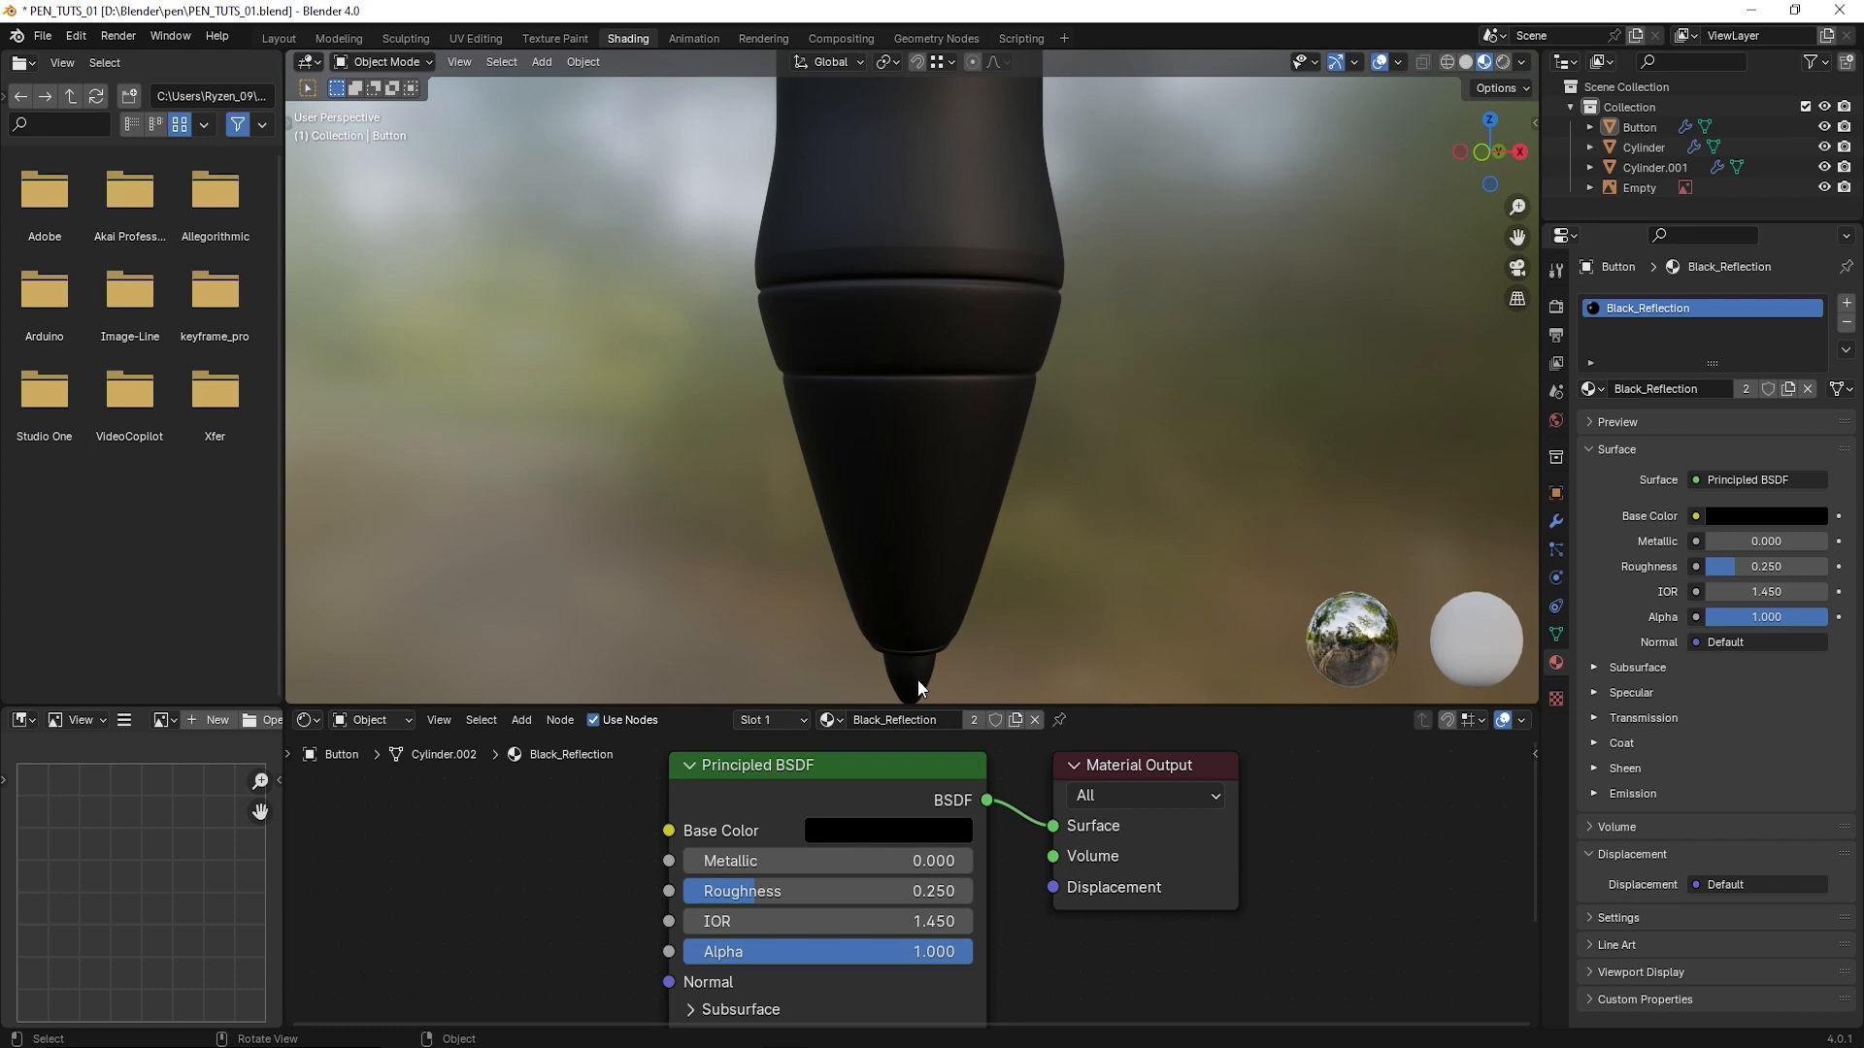
pyautogui.scroll(-2, 945, 475)
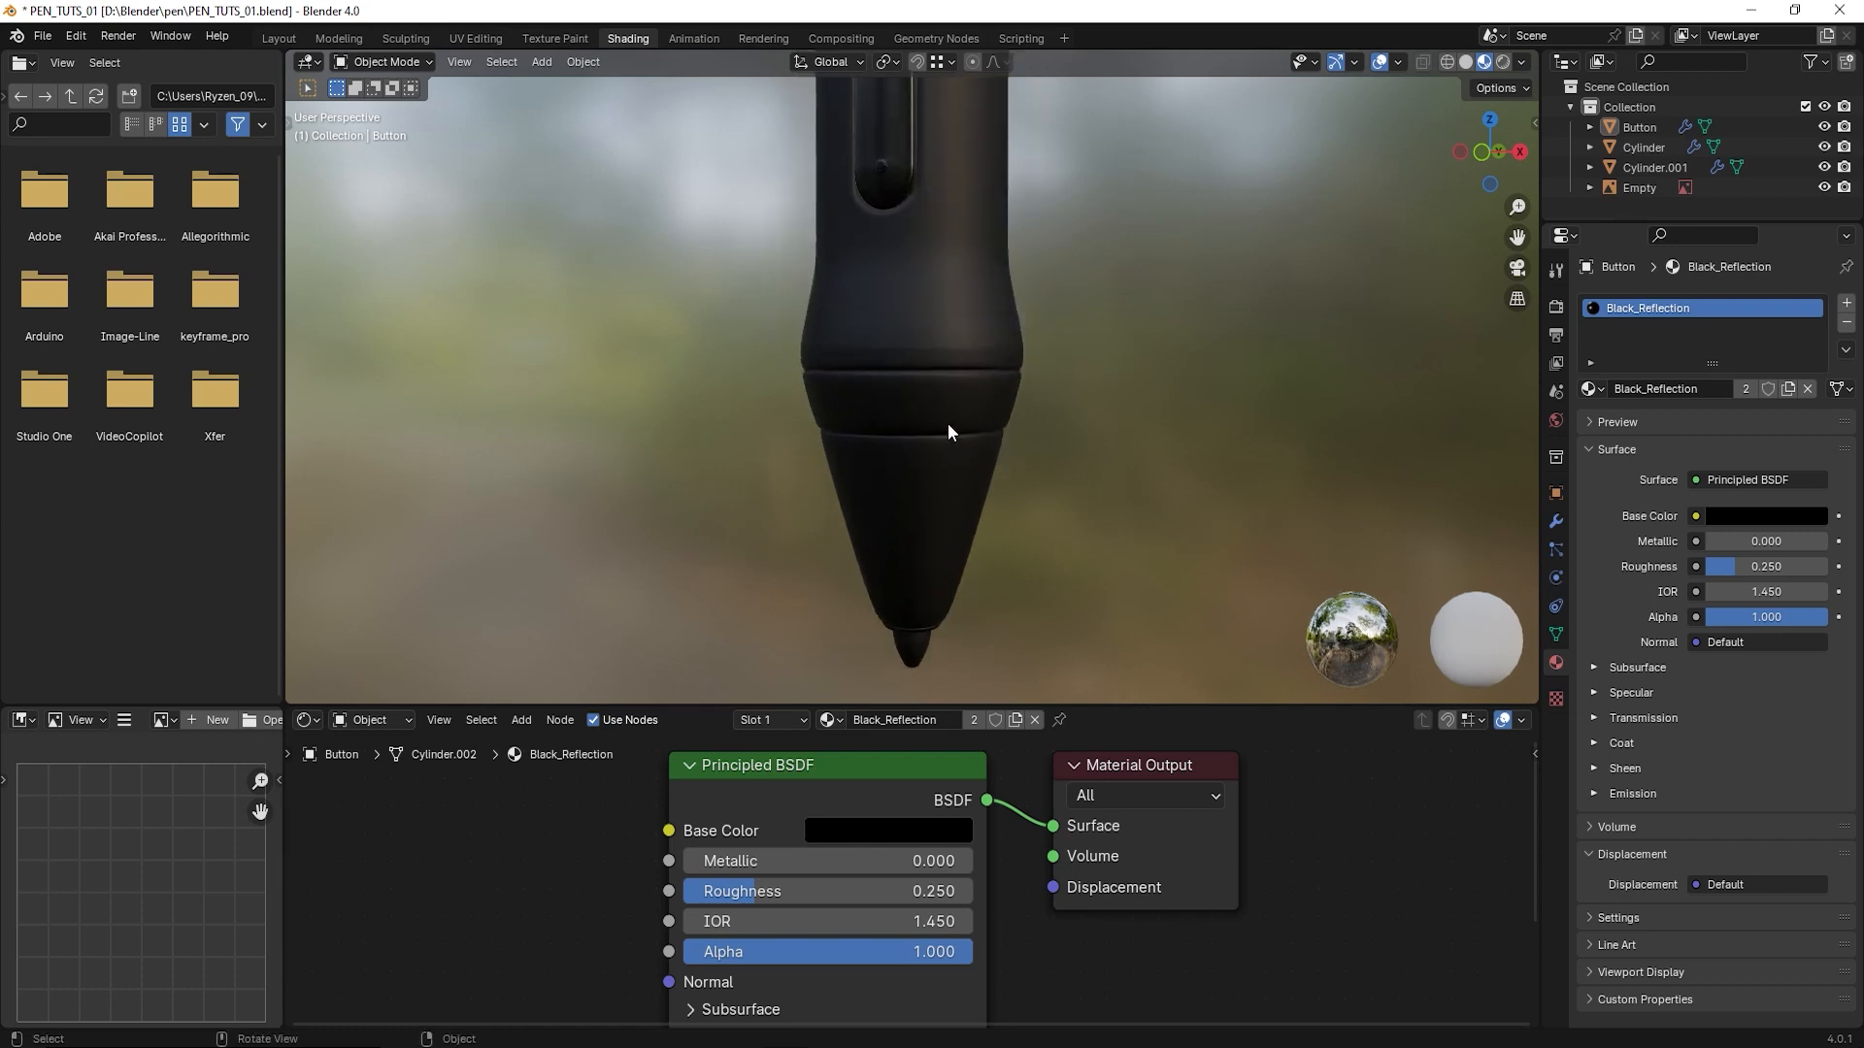
pyautogui.scroll(3, 925, 544)
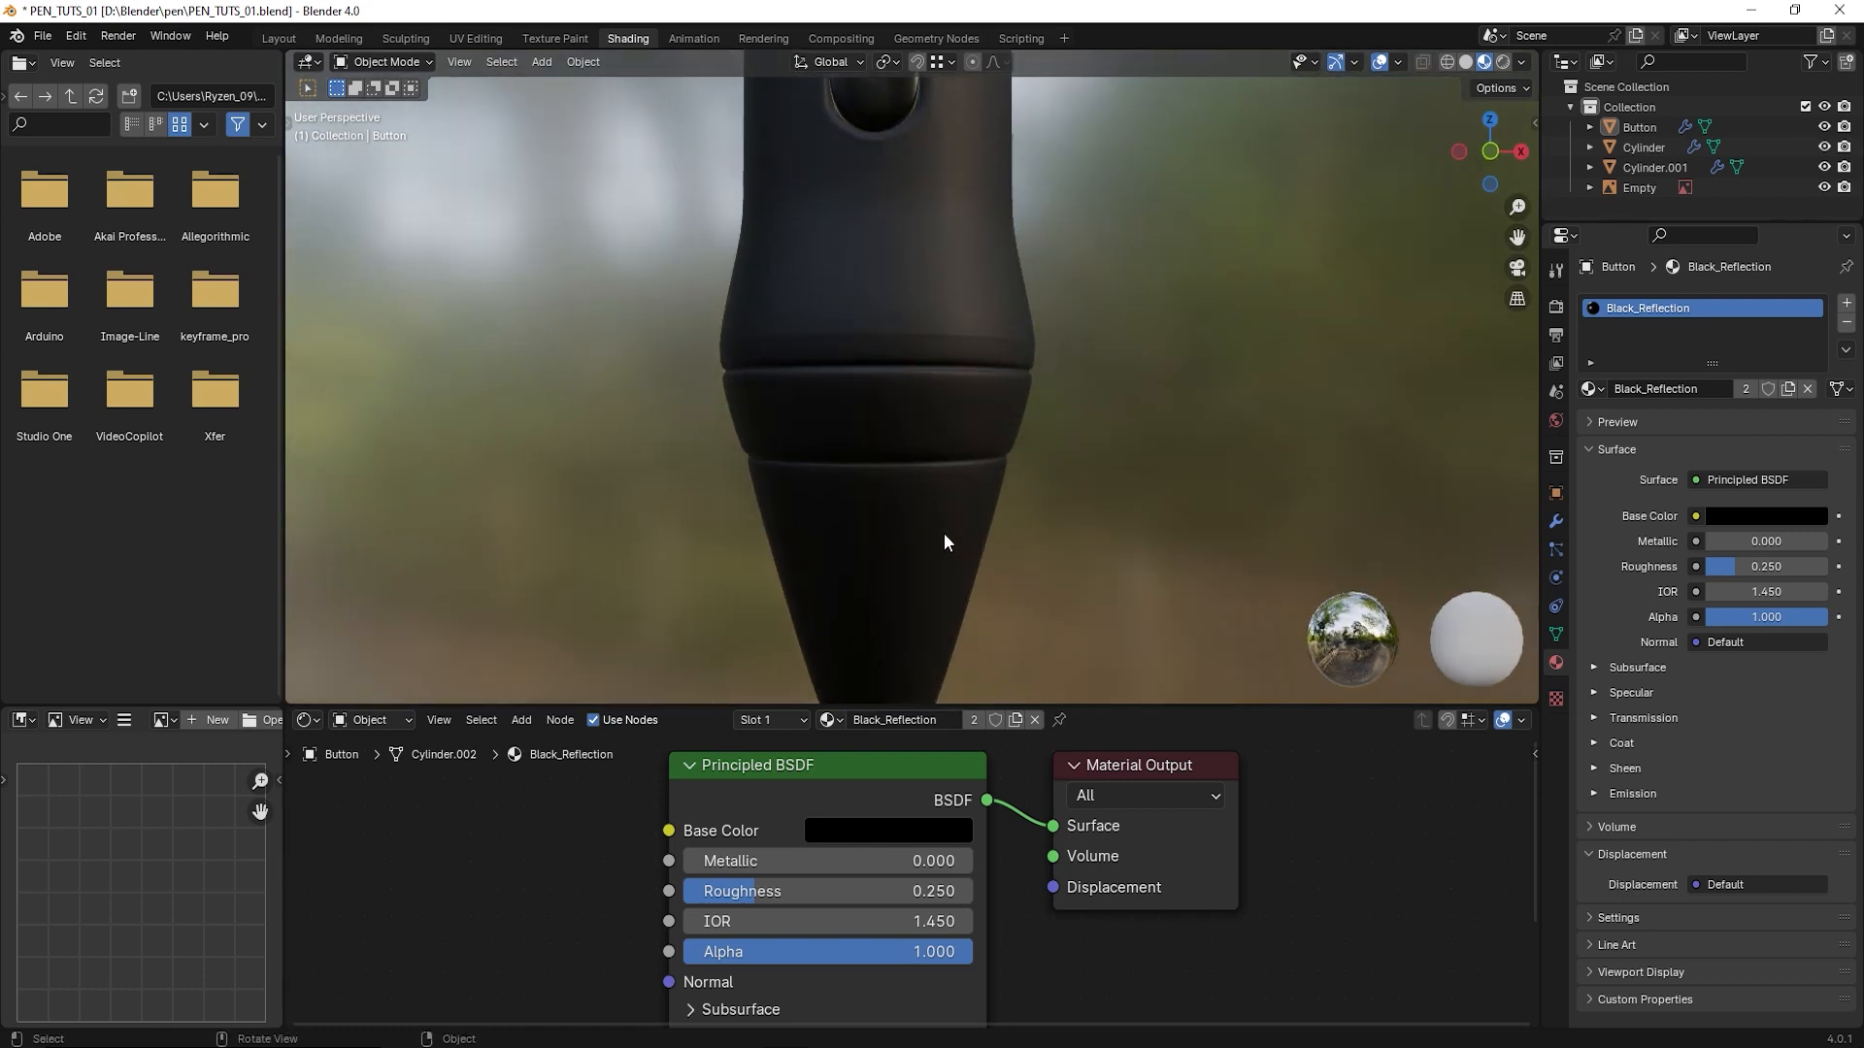
pyautogui.click(924, 433)
pyautogui.scroll(-2, 926, 485)
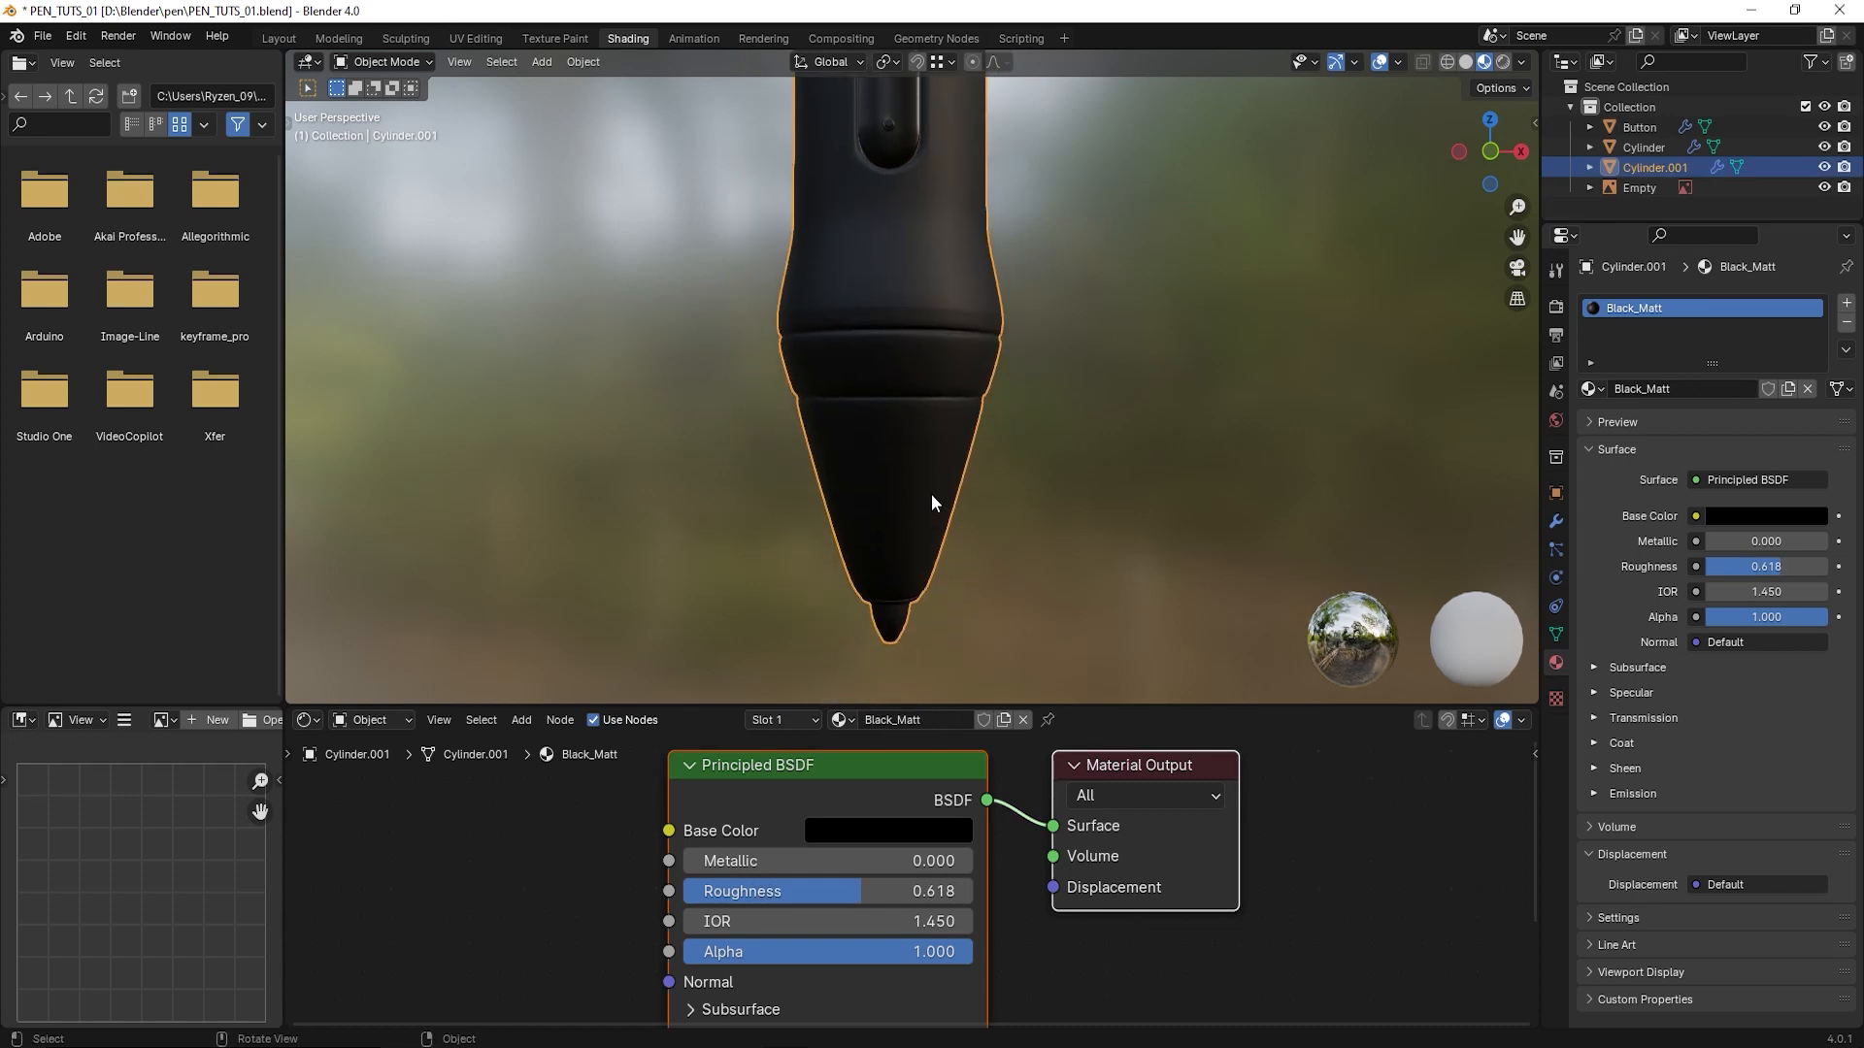
pyautogui.press('KP_1')
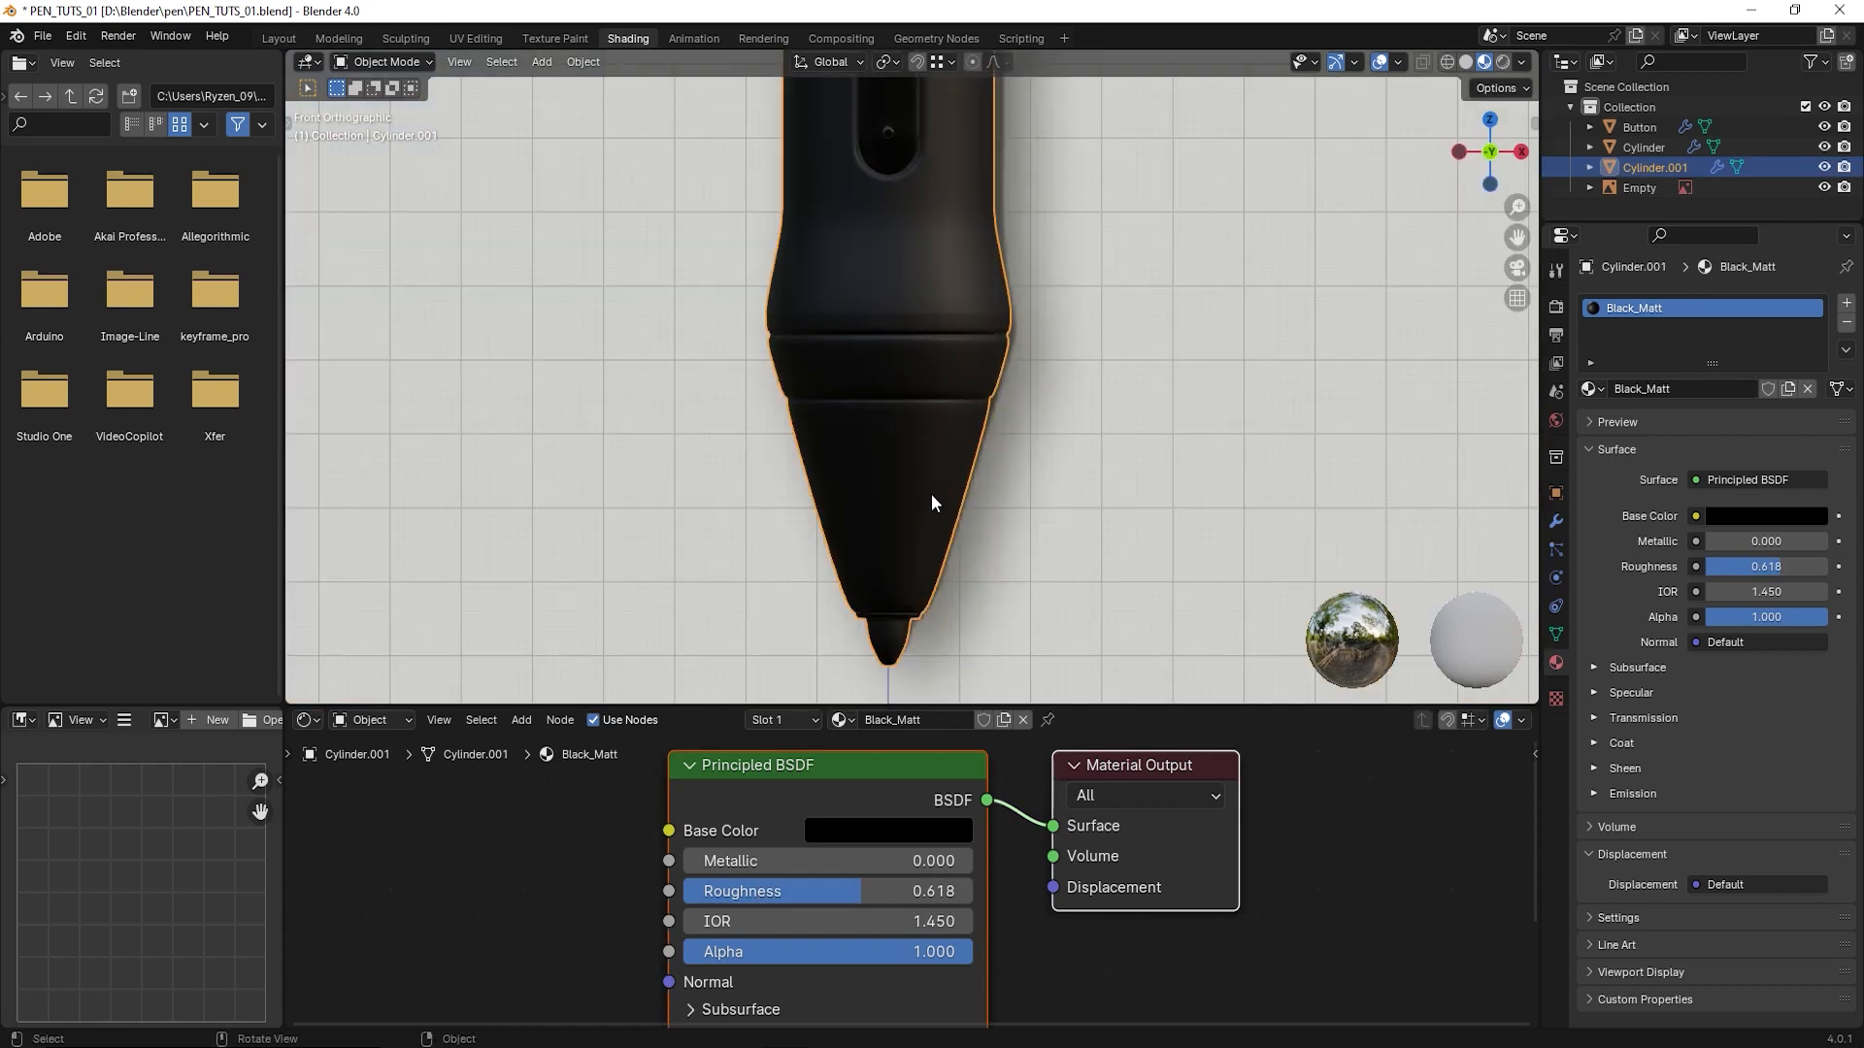
pyautogui.press('Tab')
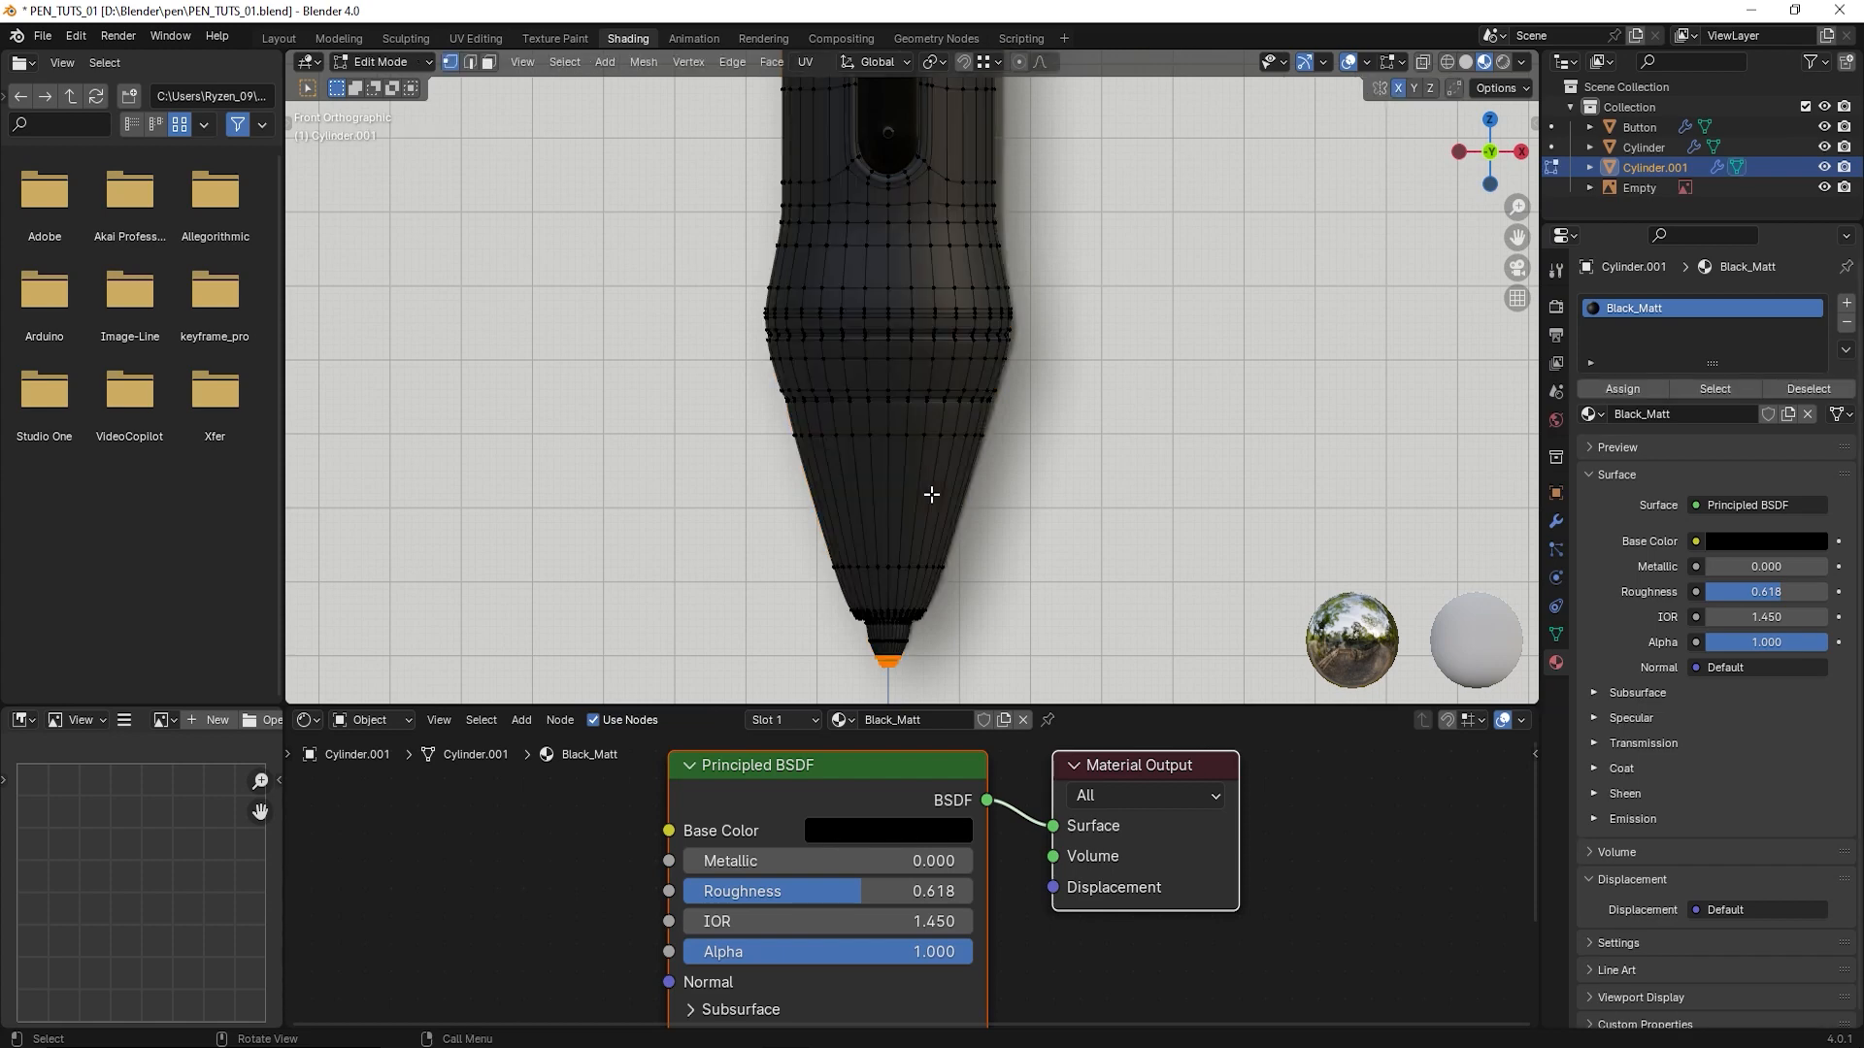
pyautogui.click(489, 62)
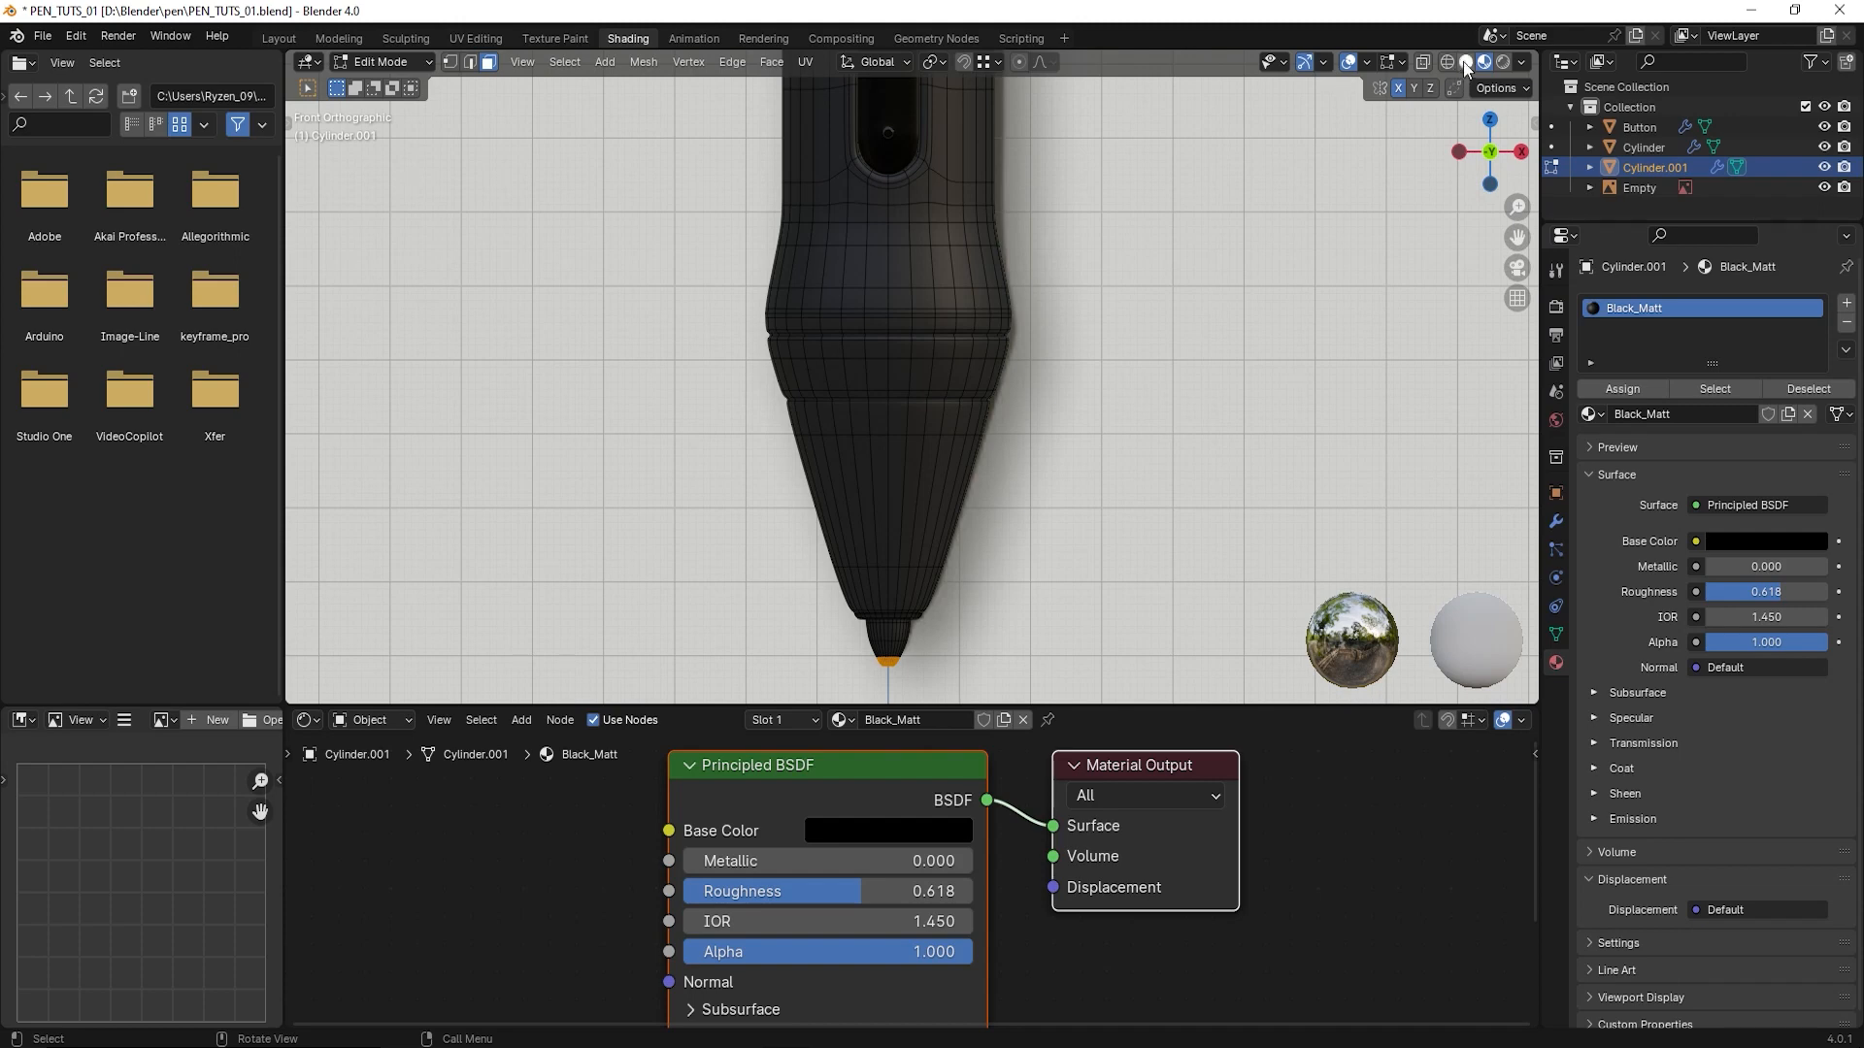
# - Select all front and back faces from the groove at the pen's widest part down to the tip, using X-ray, and return to material preview
pyautogui.hotkey('alt', 'z')
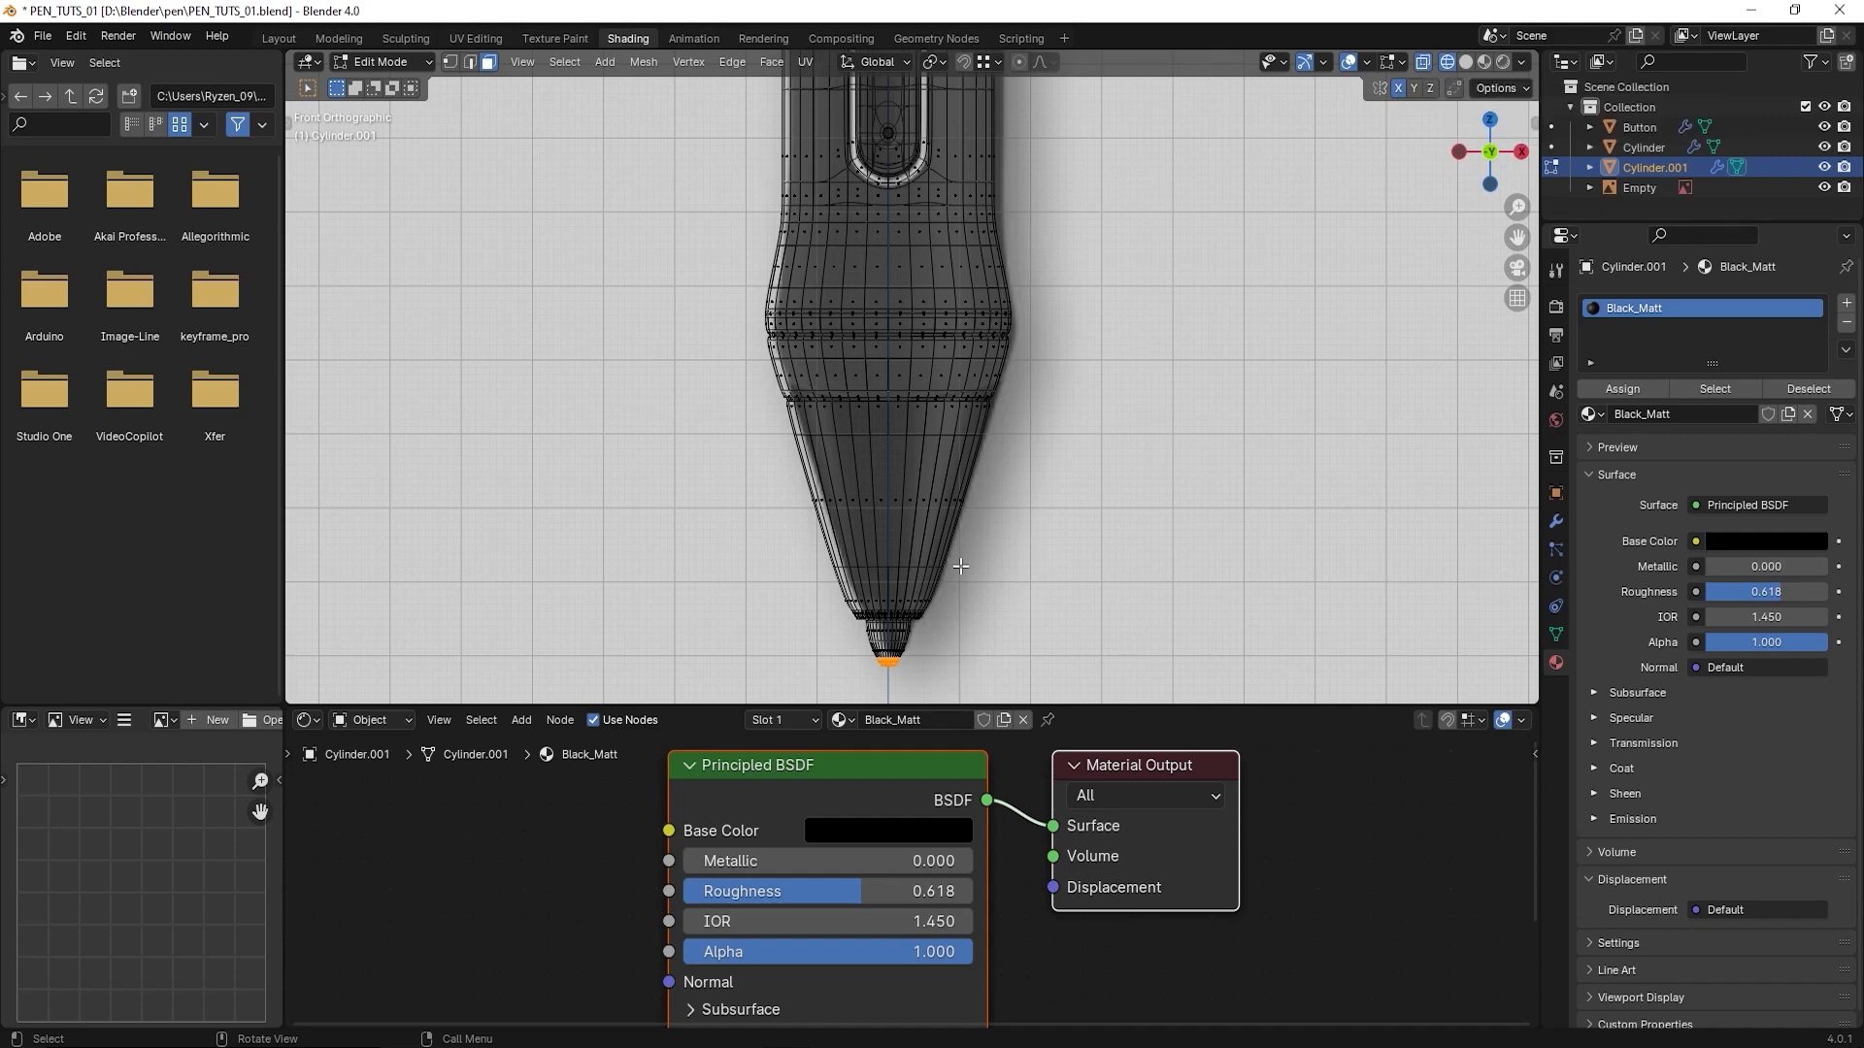
pyautogui.moveTo(1072, 683); pyautogui.dragTo(680, 333)
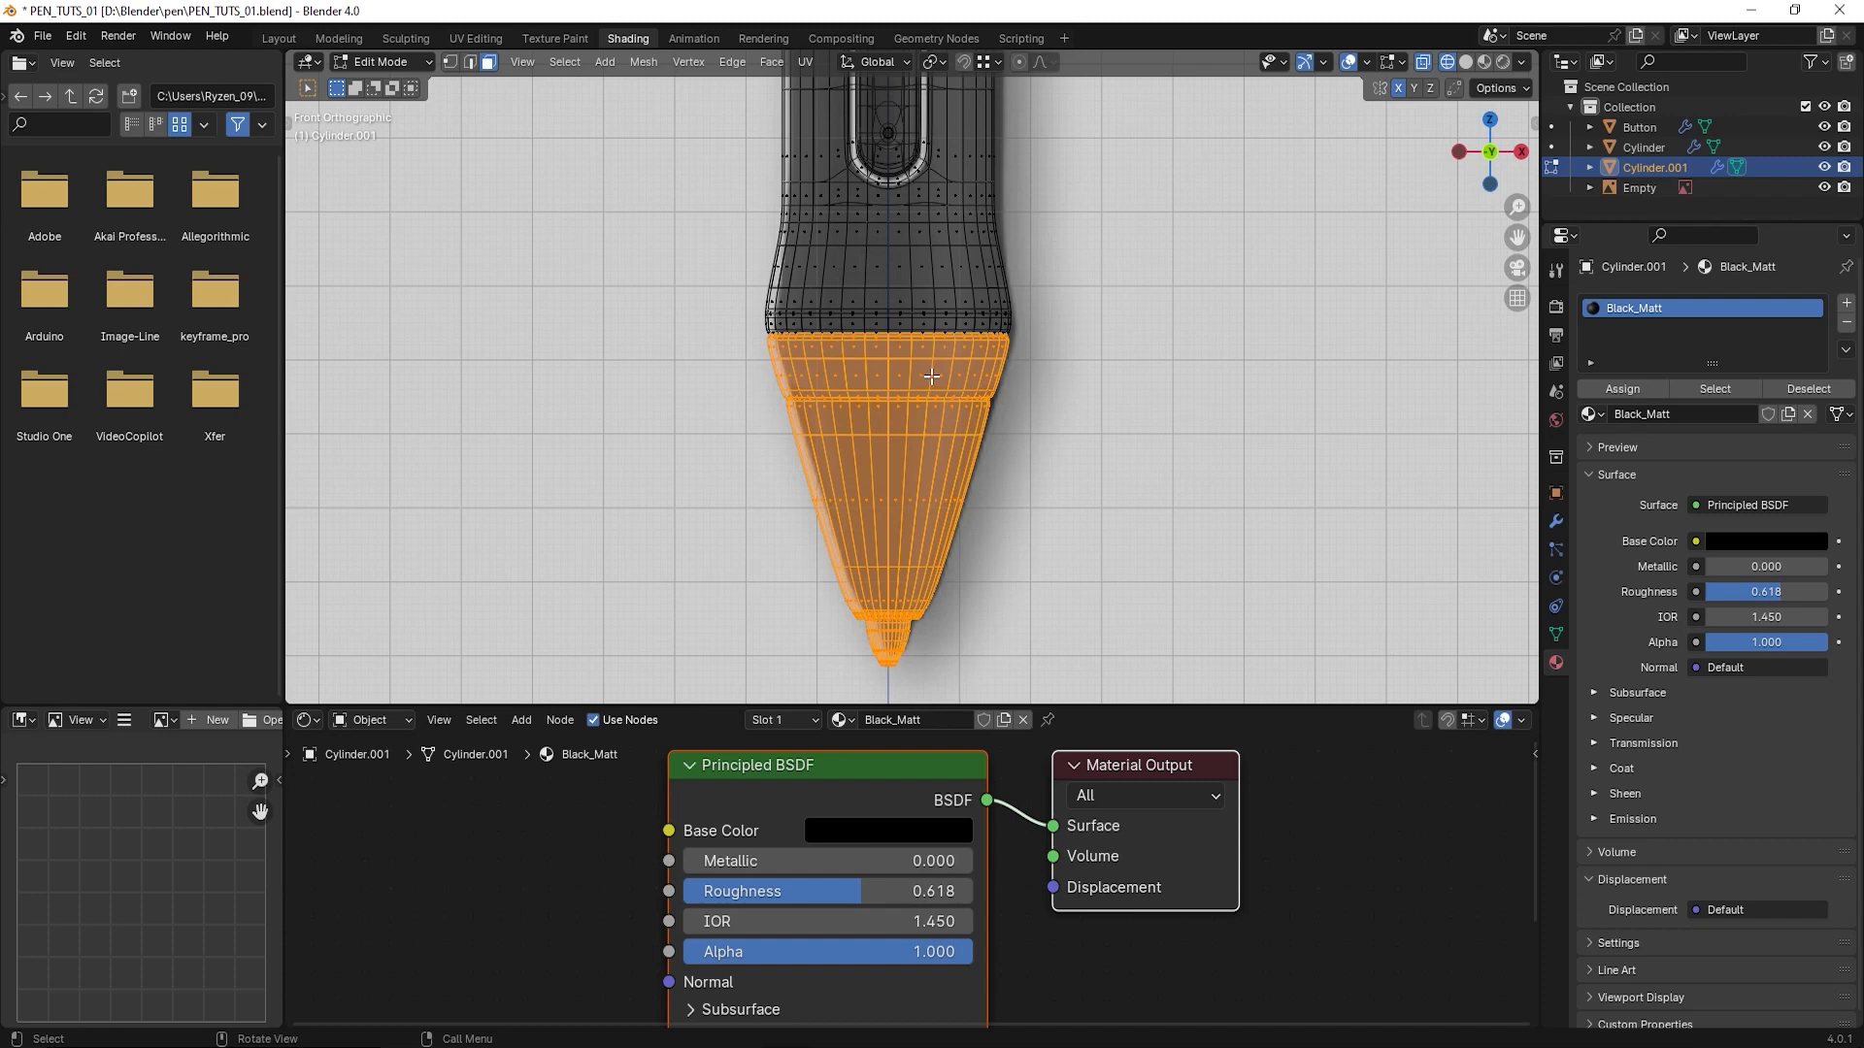
pyautogui.scroll(5, 932, 377)
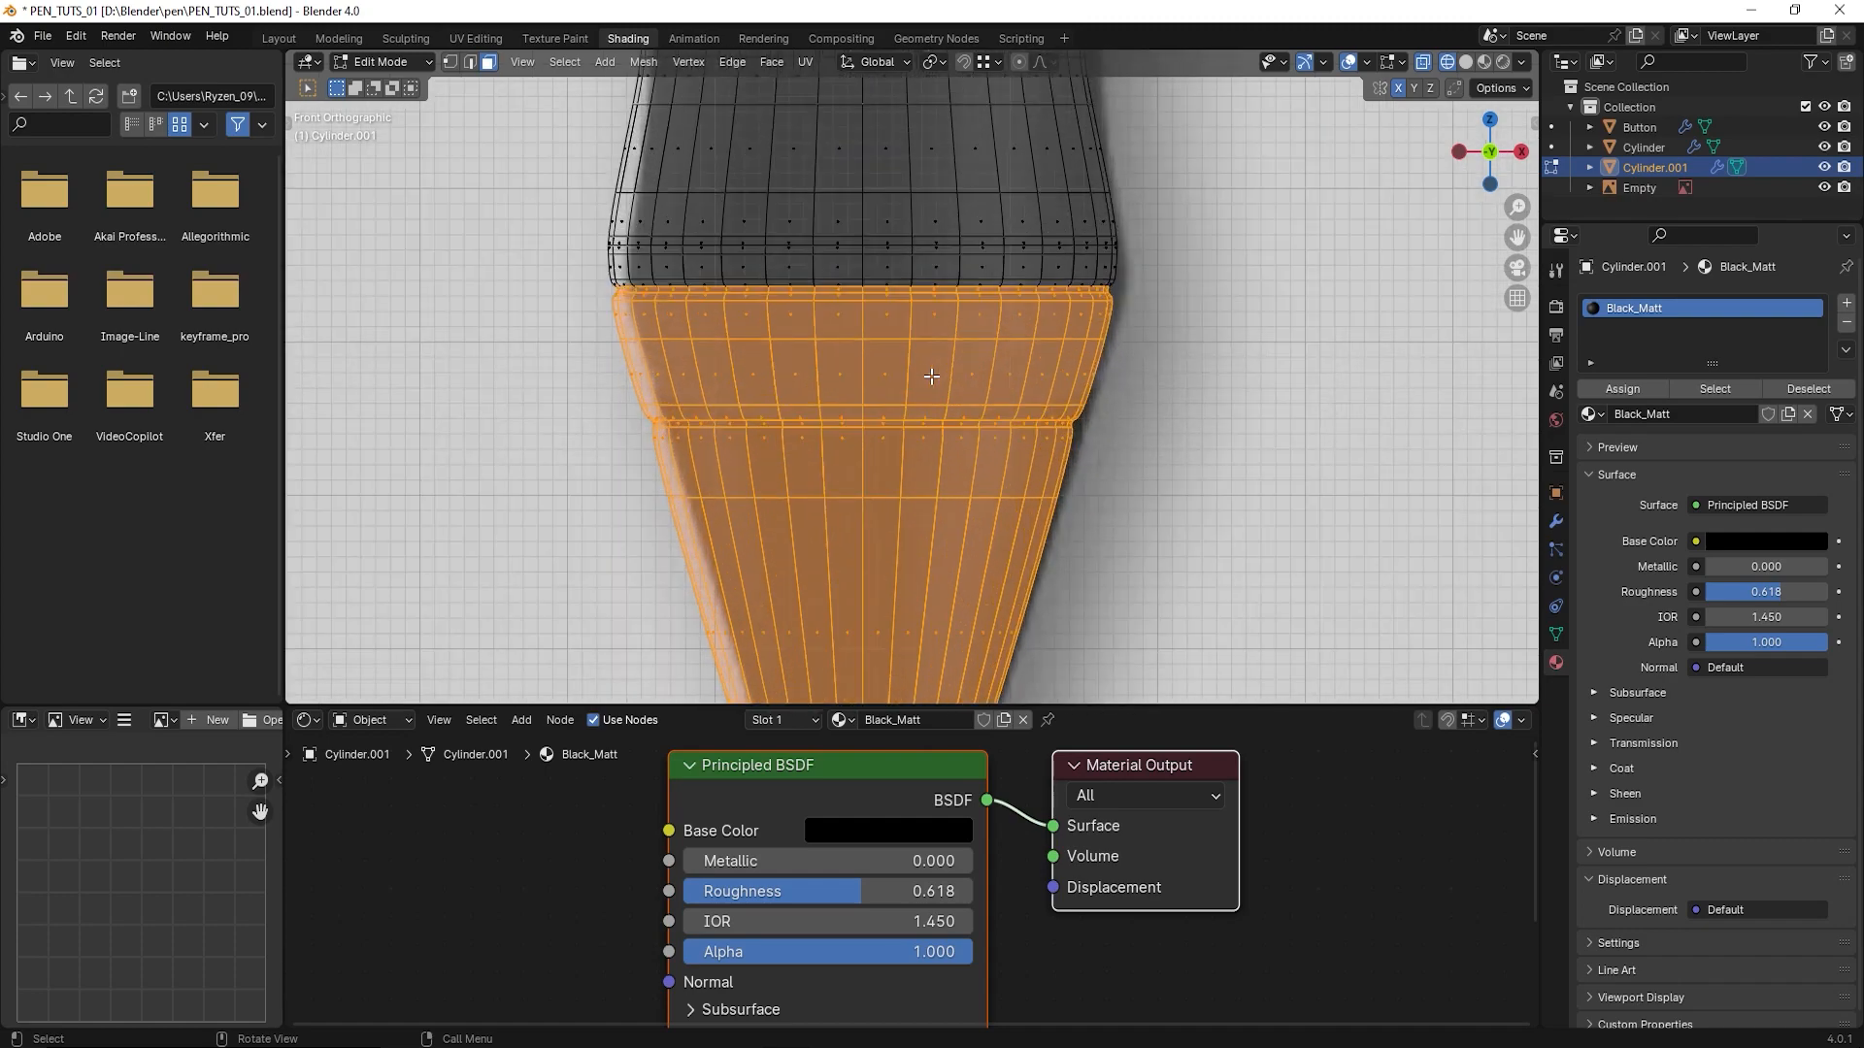
pyautogui.click(1464, 62)
pyautogui.moveTo(1023, 420); pyautogui.dragTo(893, 431, button='middle')
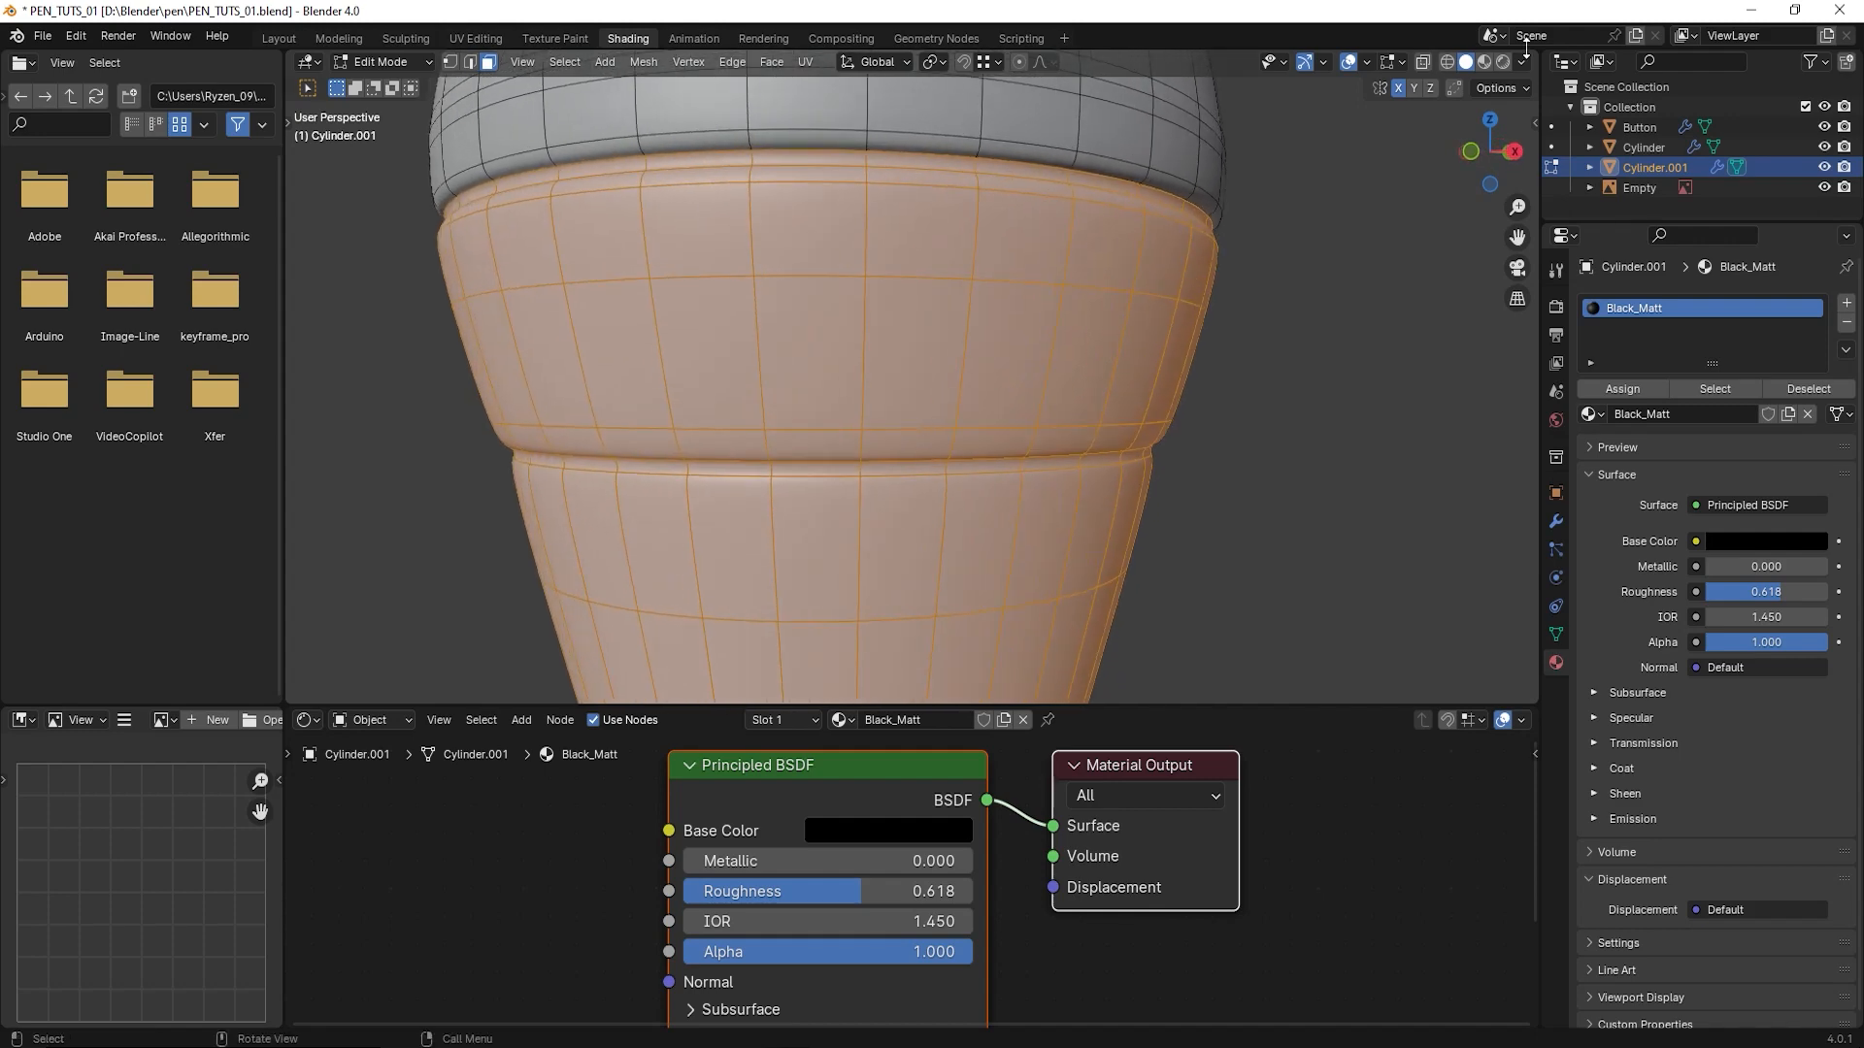
pyautogui.click(1484, 61)
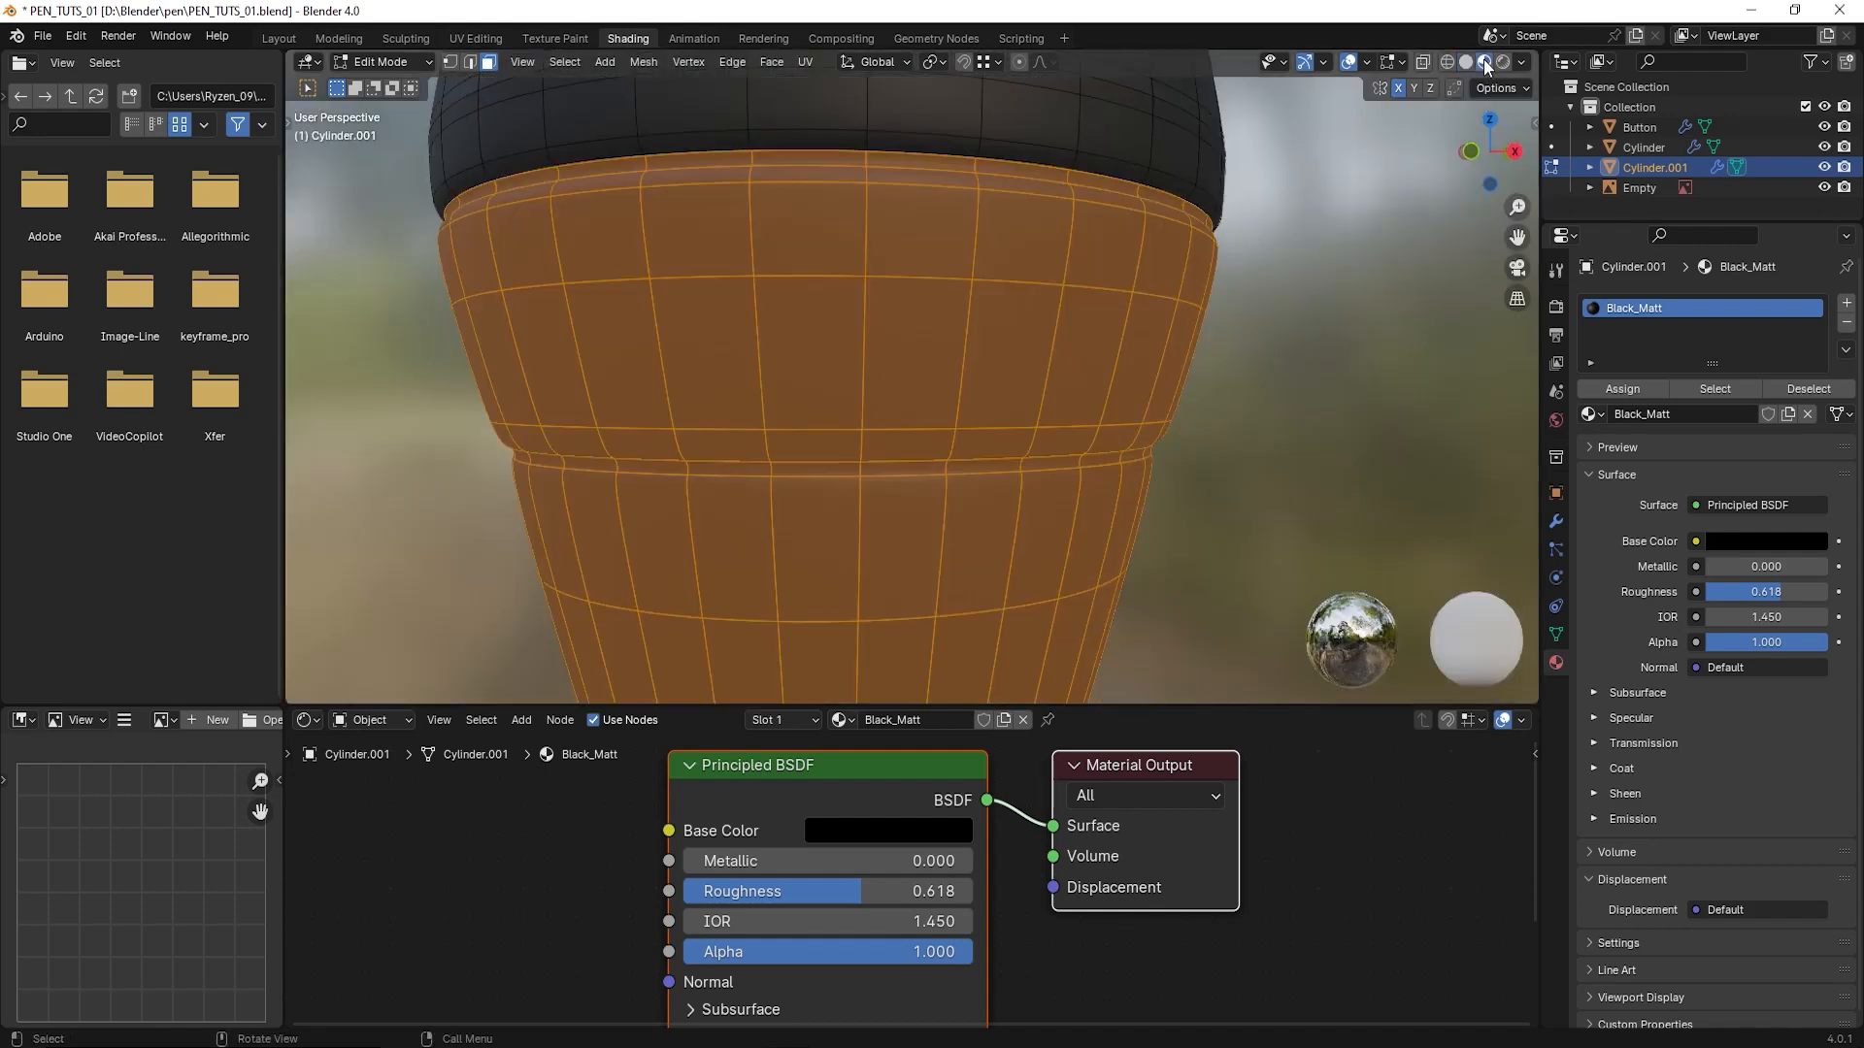
# - Add a second material slot to the lower body and assign it to the selected tip faces
pyautogui.scroll(-4, 1032, 349)
pyautogui.scroll(1, 1146, 279)
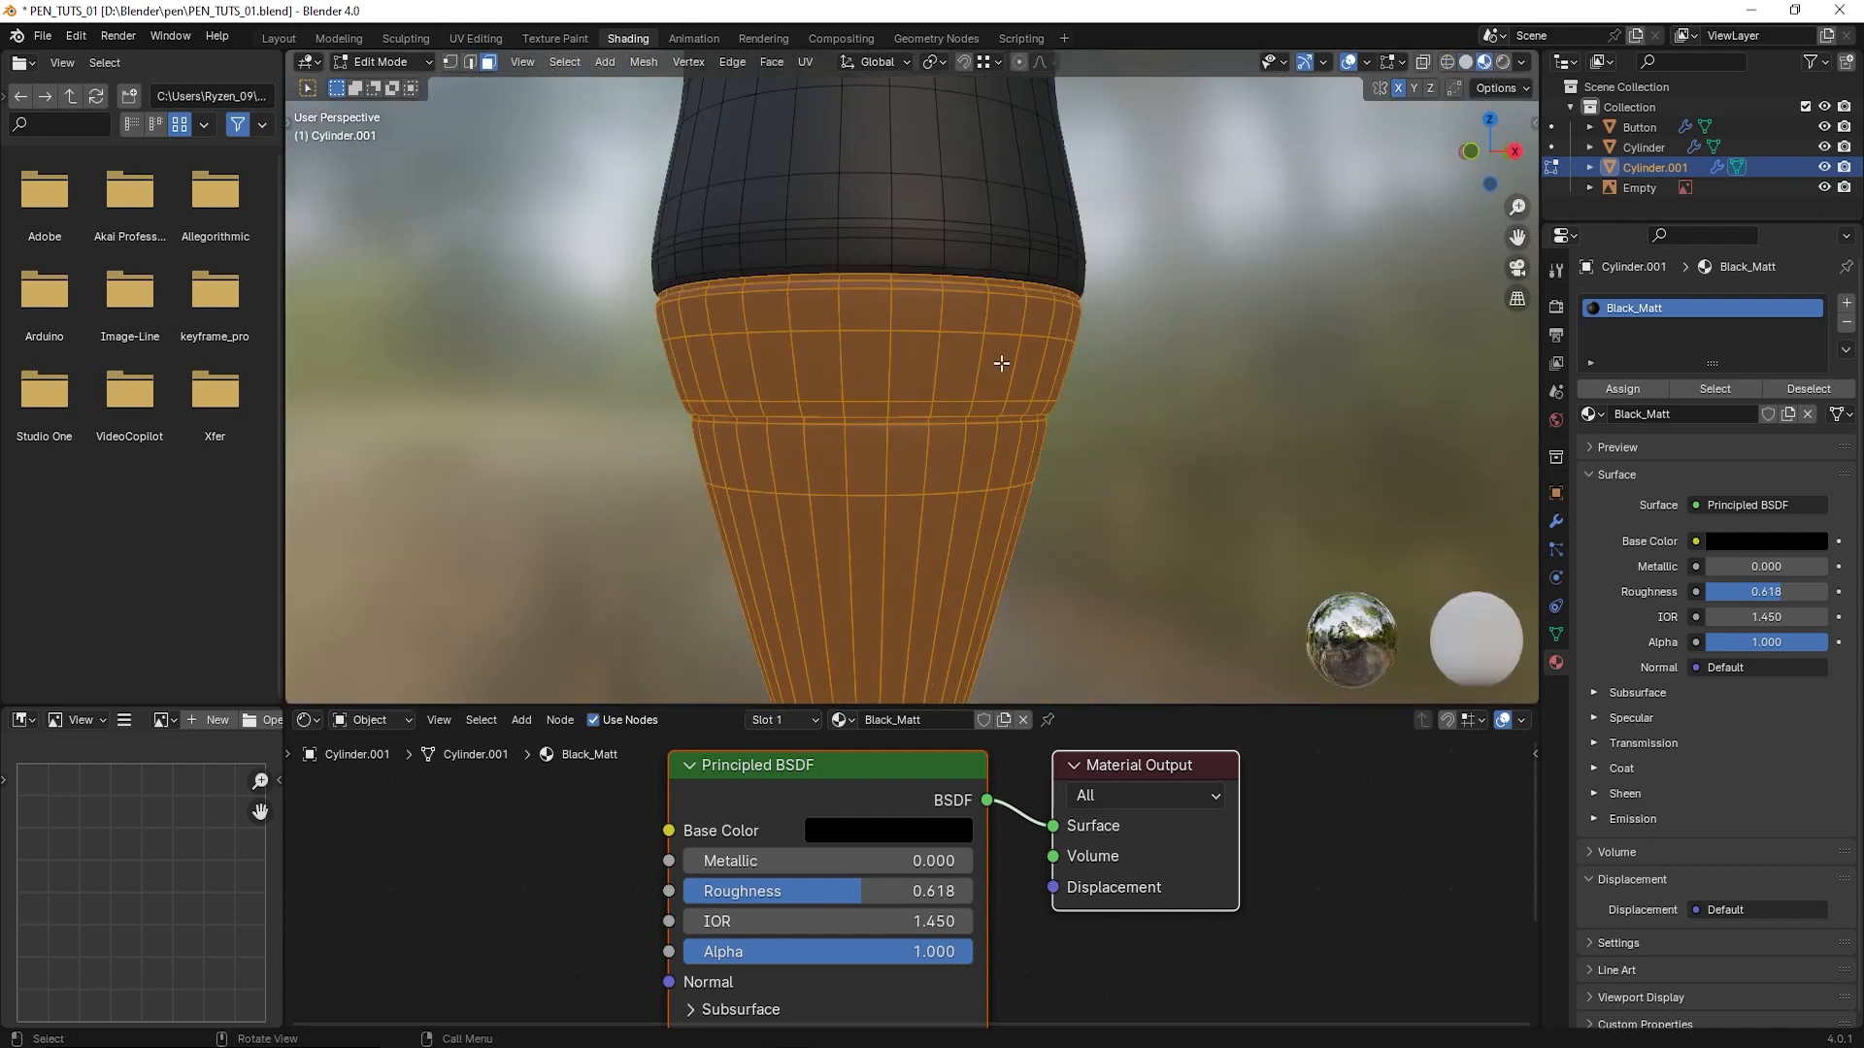
pyautogui.moveTo(1001, 364); pyautogui.dragTo(1025, 379, button='middle')
pyautogui.keyDown('shift'); pyautogui.moveTo(1003, 458); pyautogui.dragTo(978, 410, button='middle'); pyautogui.keyUp('shift')
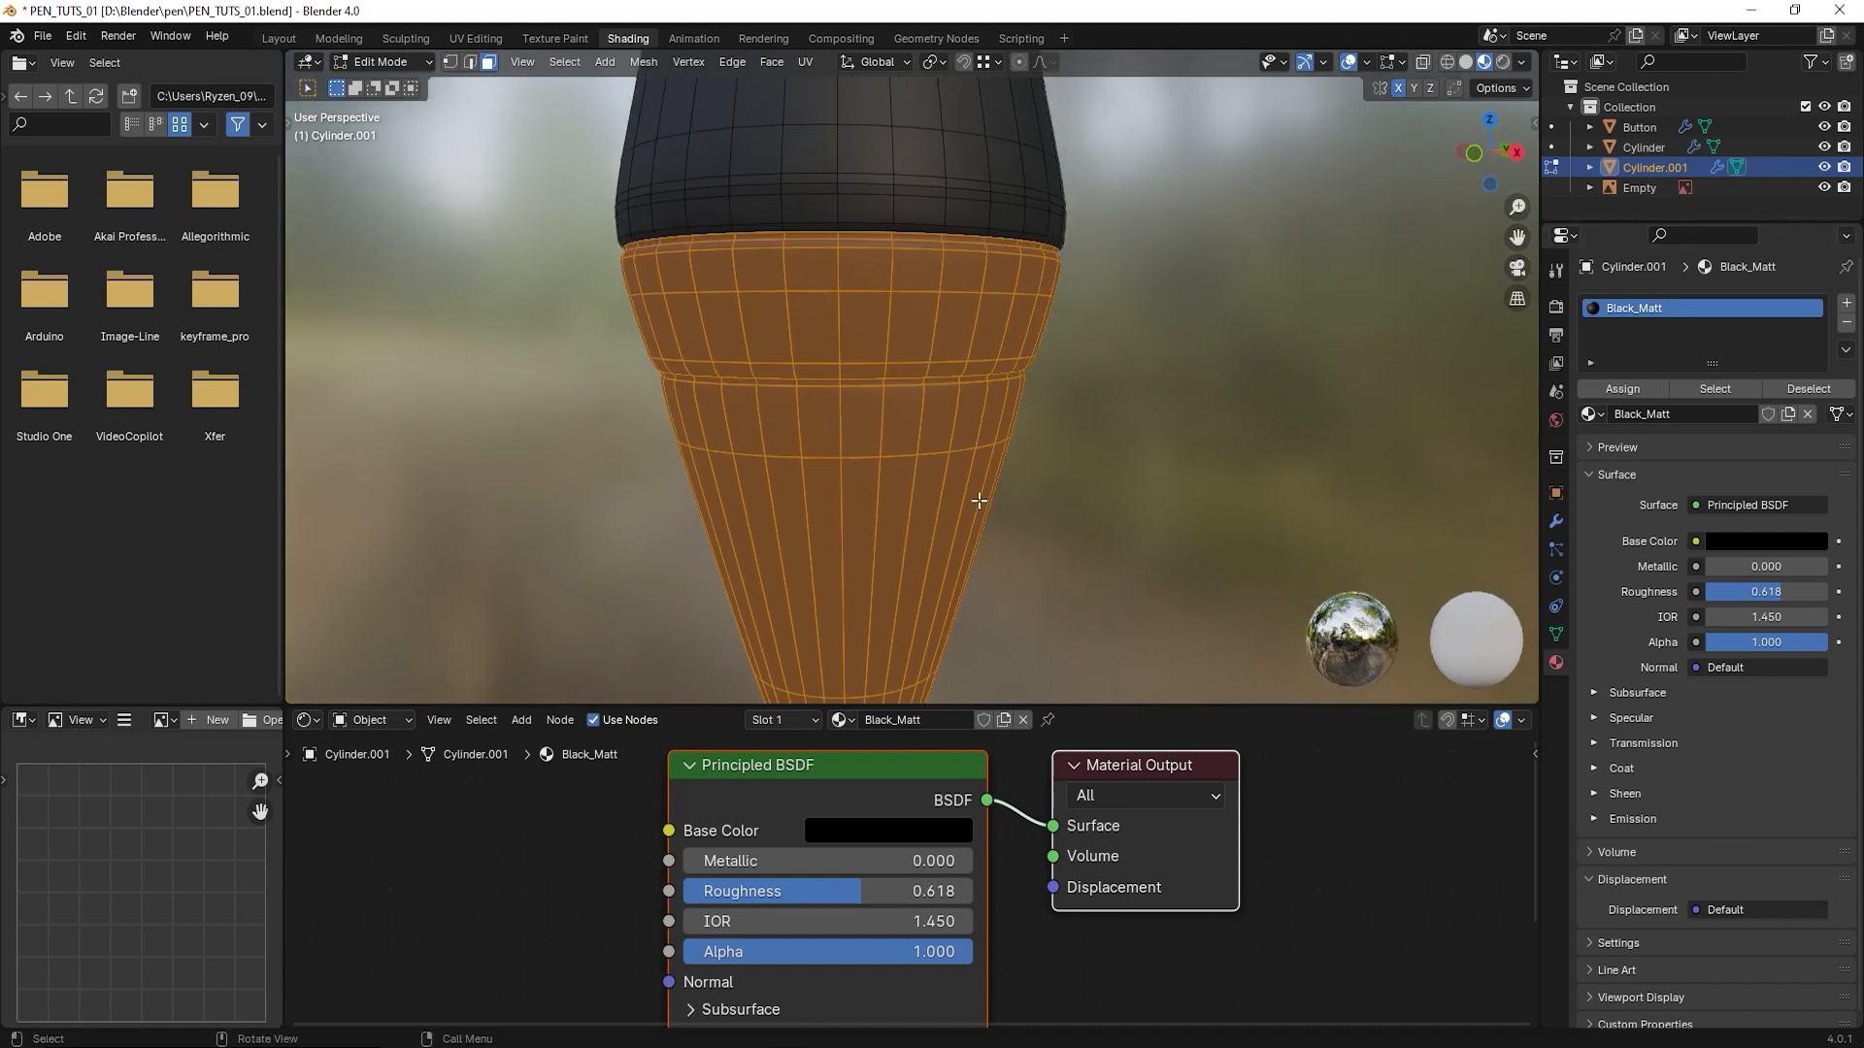
pyautogui.scroll(-3, 891, 446)
pyautogui.scroll(1, 886, 442)
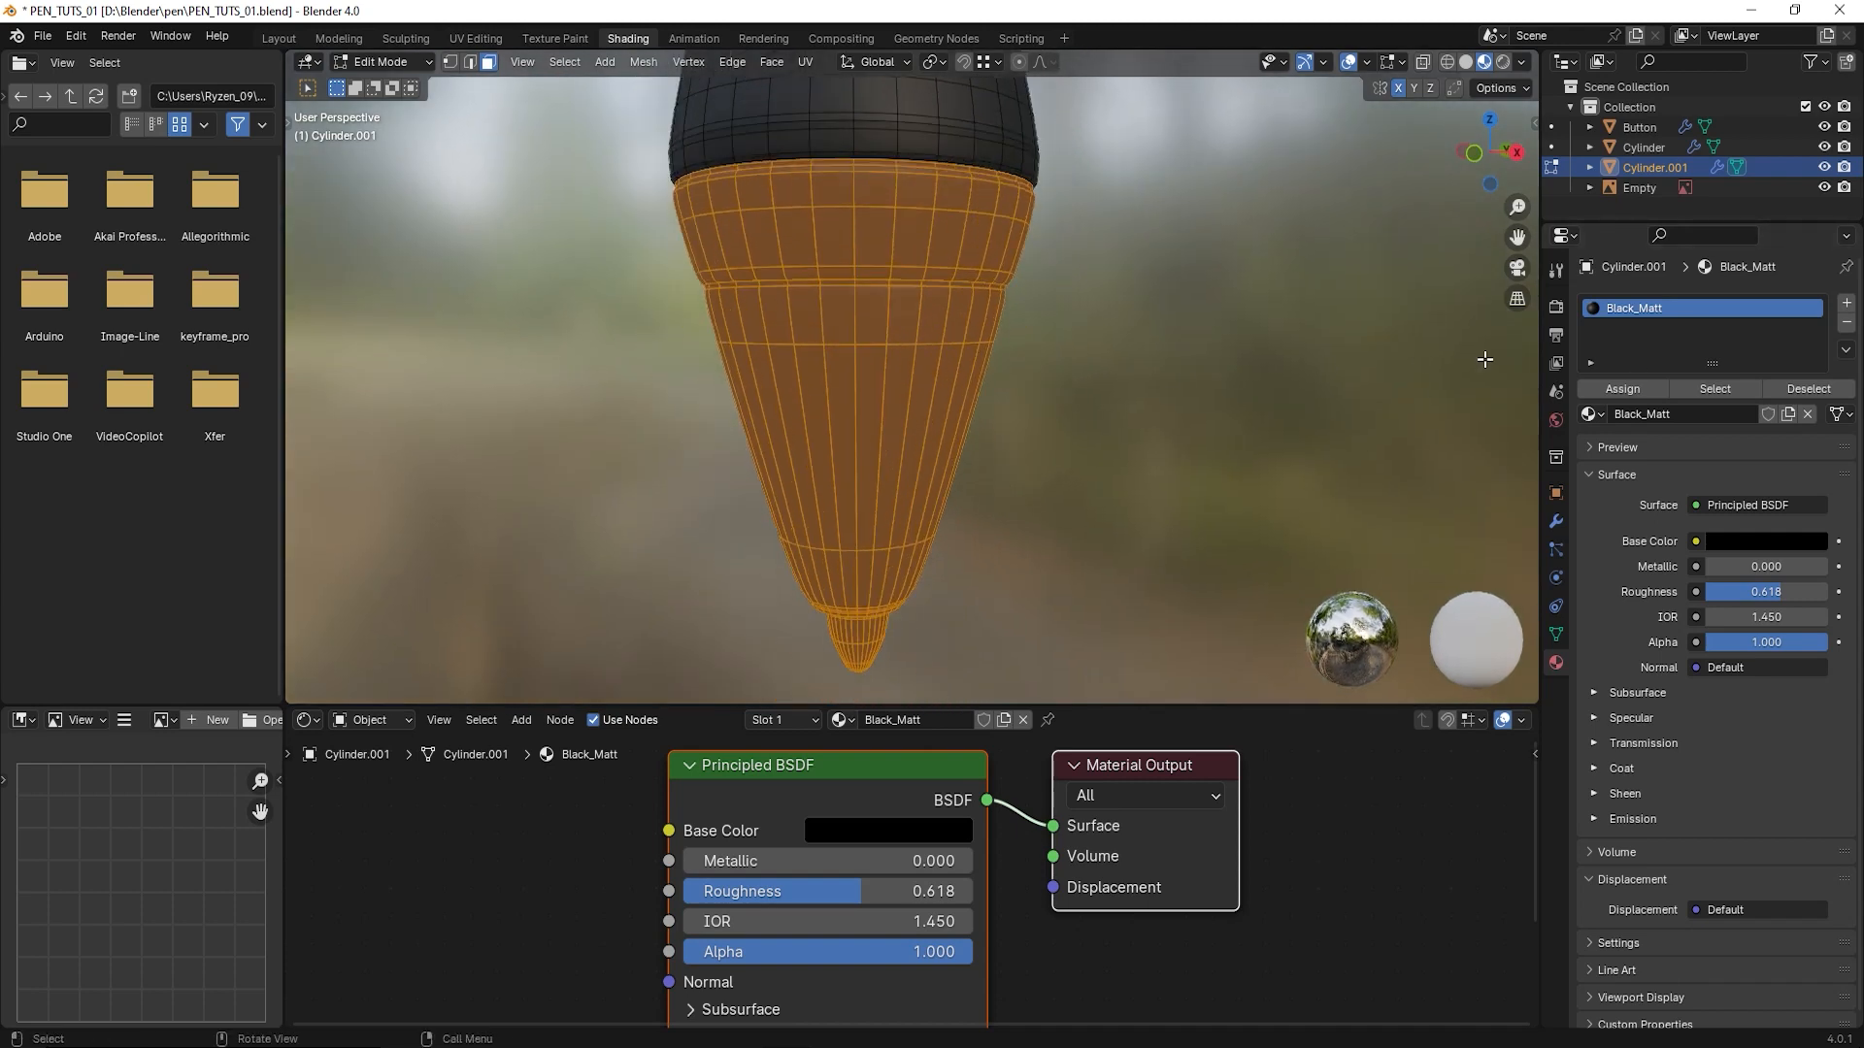
pyautogui.click(1847, 305)
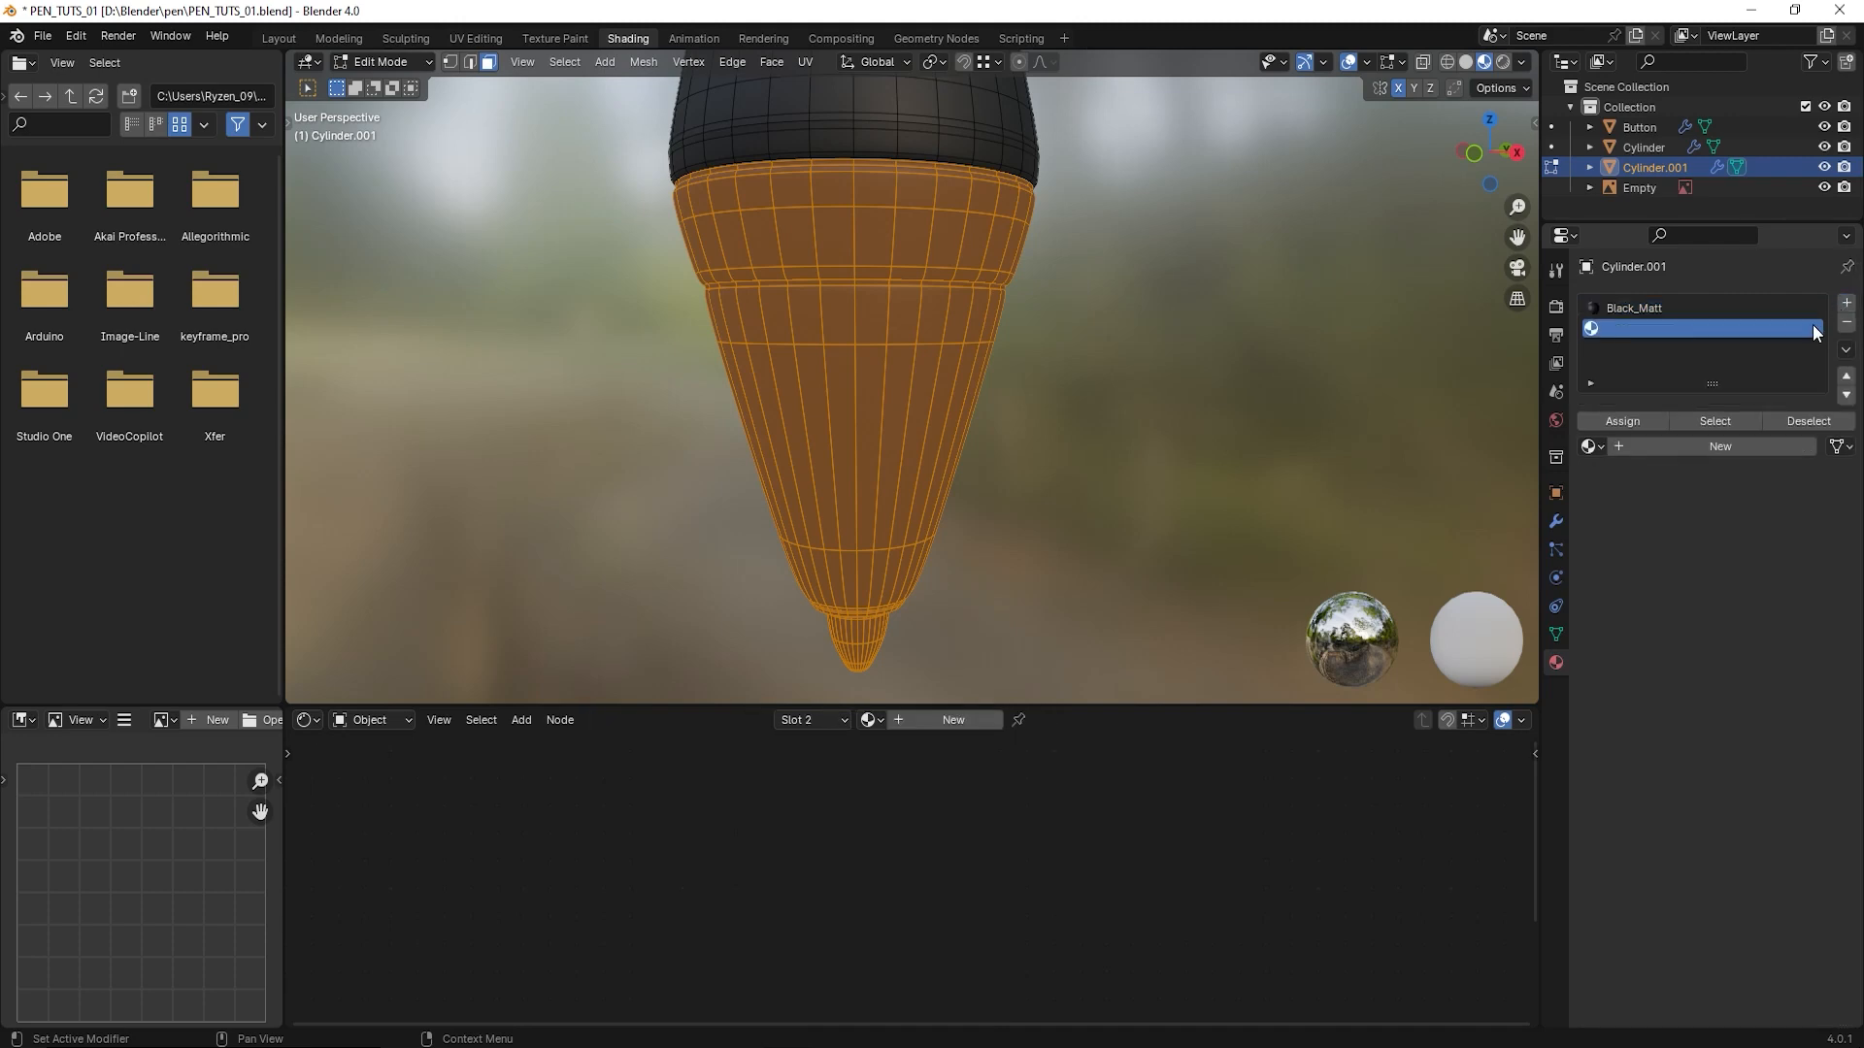
pyautogui.click(1619, 422)
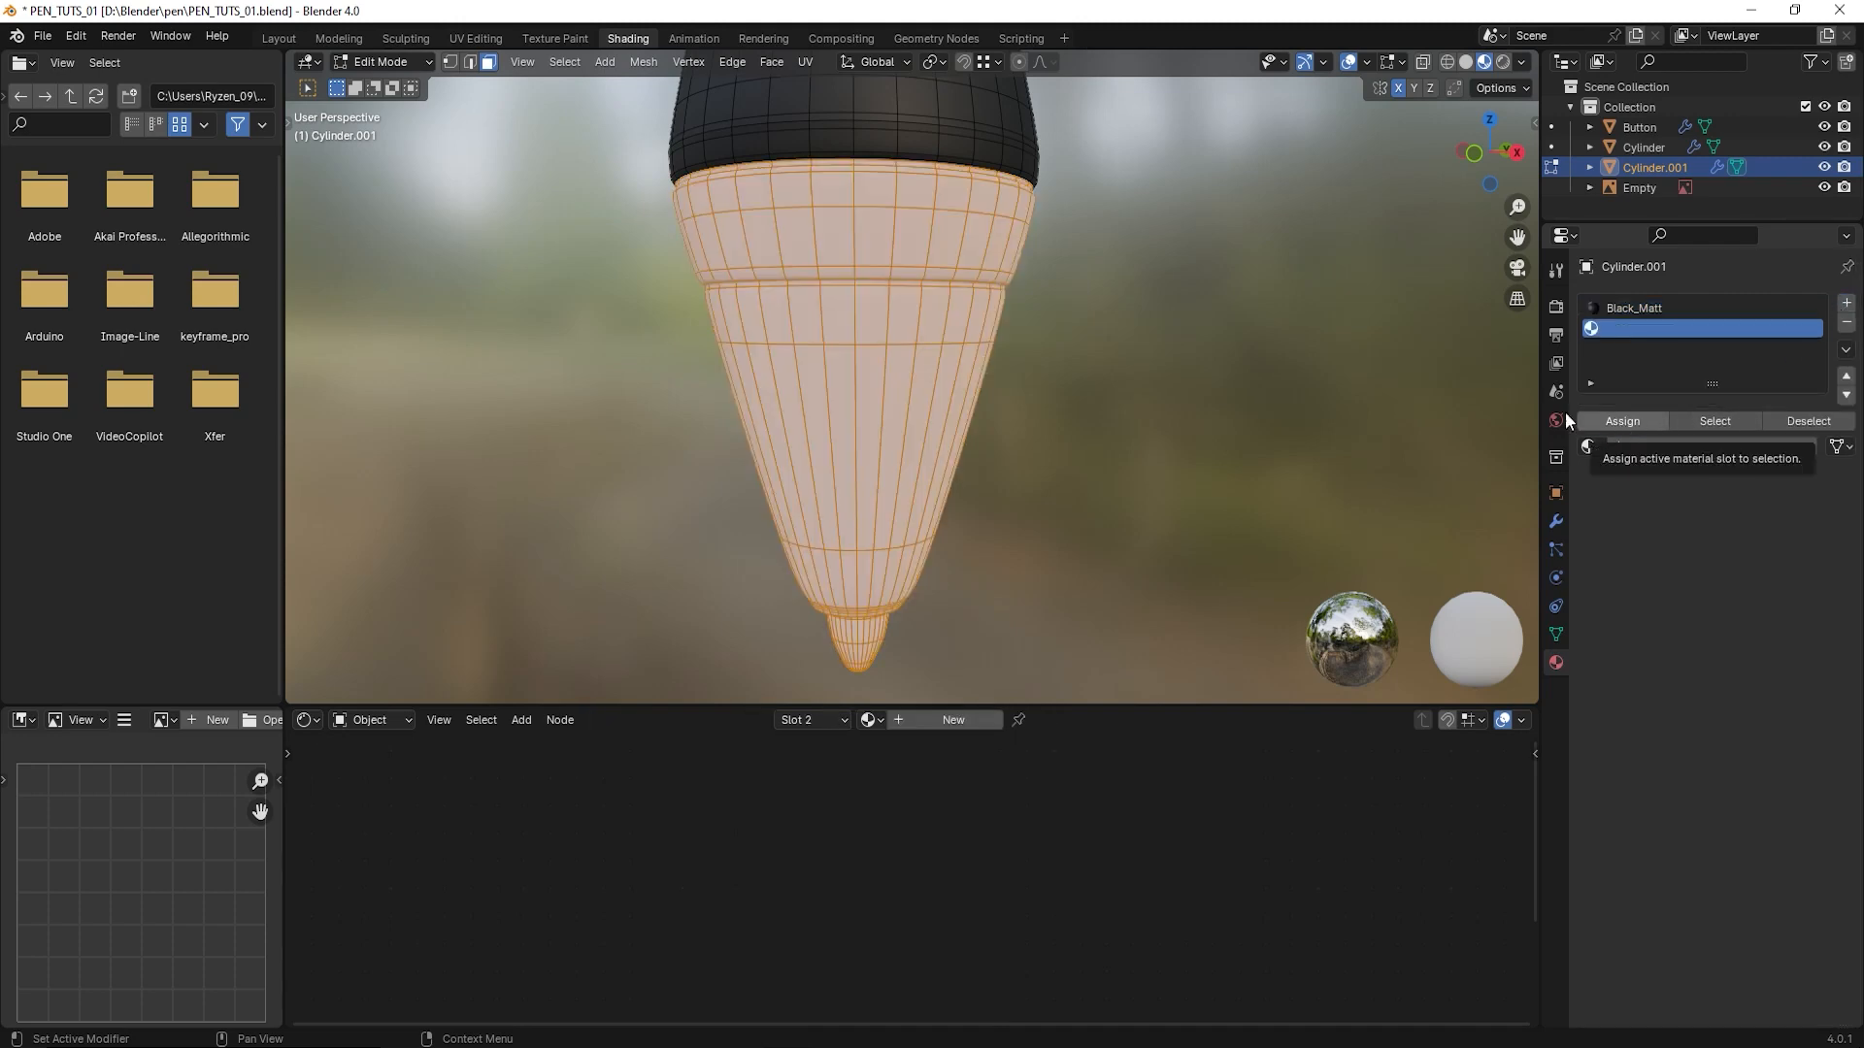
# - Use the existing Black_Reflection material in the tip's slot and return to Object Mode
pyautogui.moveTo(927, 332); pyautogui.dragTo(1001, 388, button='middle')
pyautogui.scroll(-3, 1048, 326)
pyautogui.scroll(3, 996, 379)
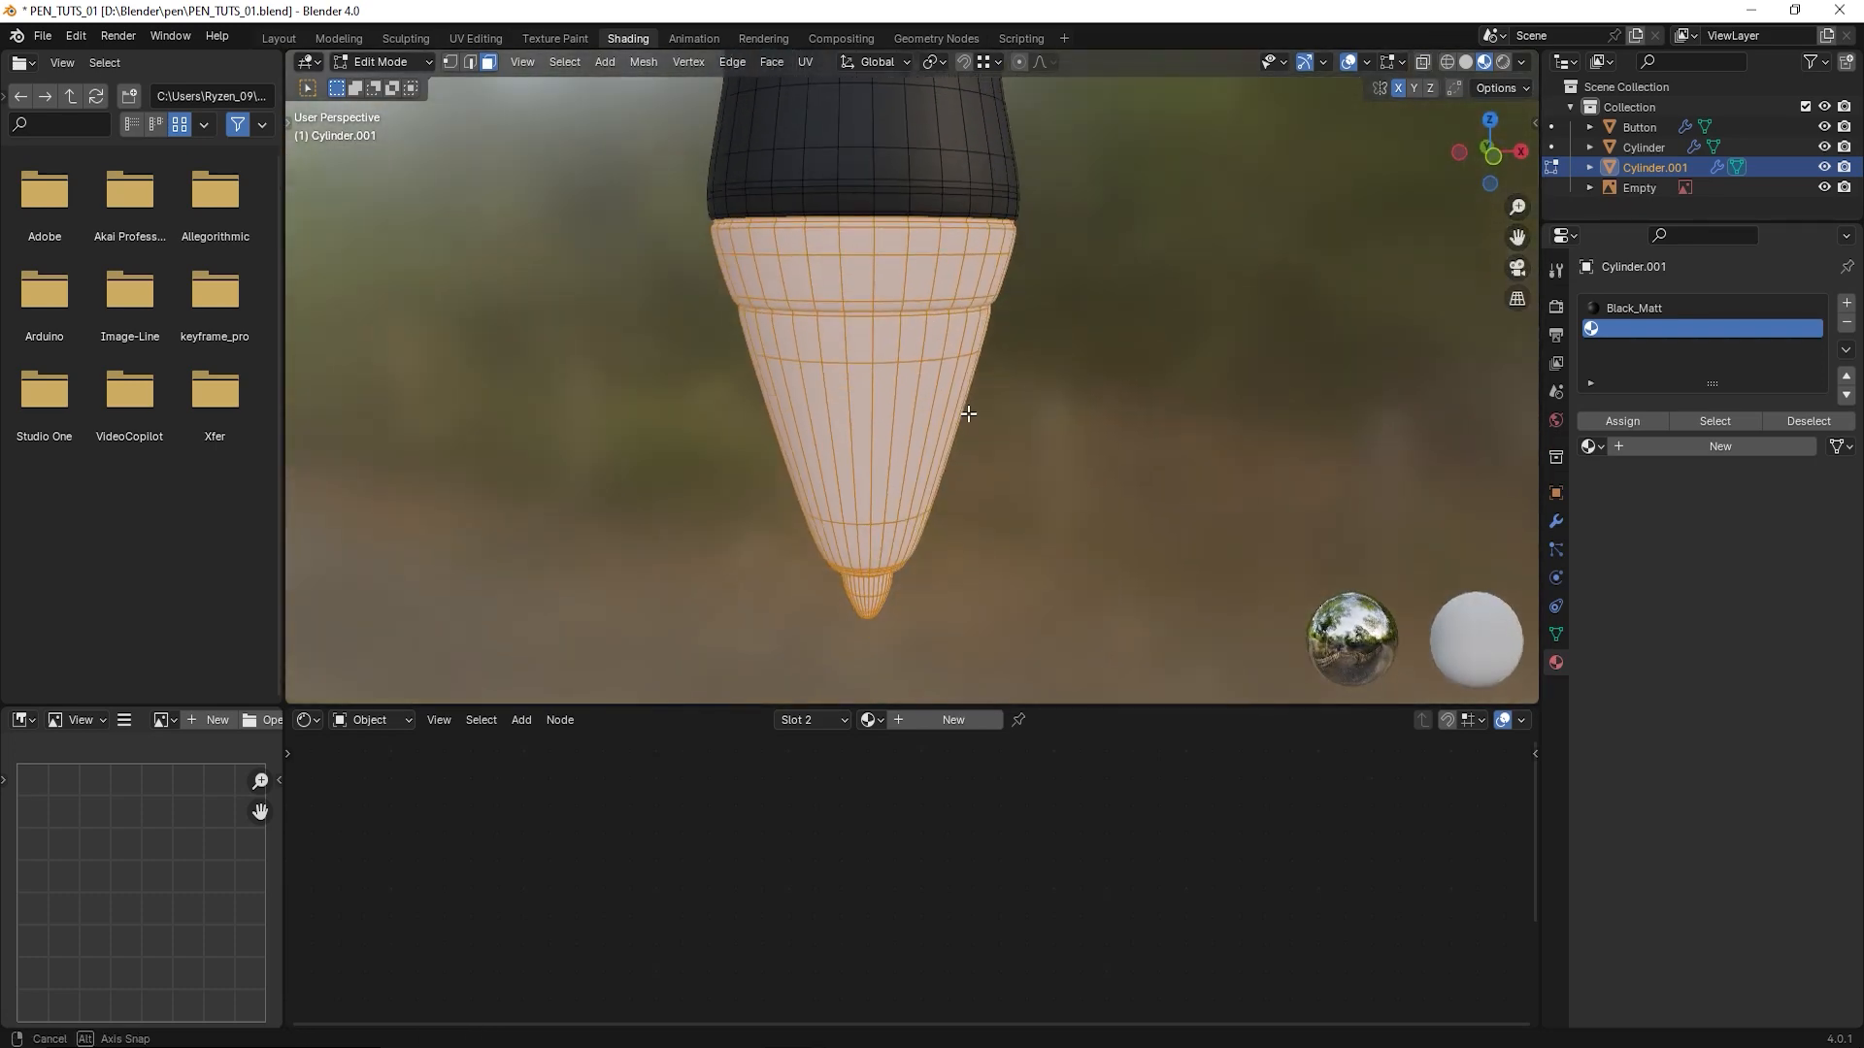
pyautogui.click(1592, 447)
pyautogui.click(1632, 496)
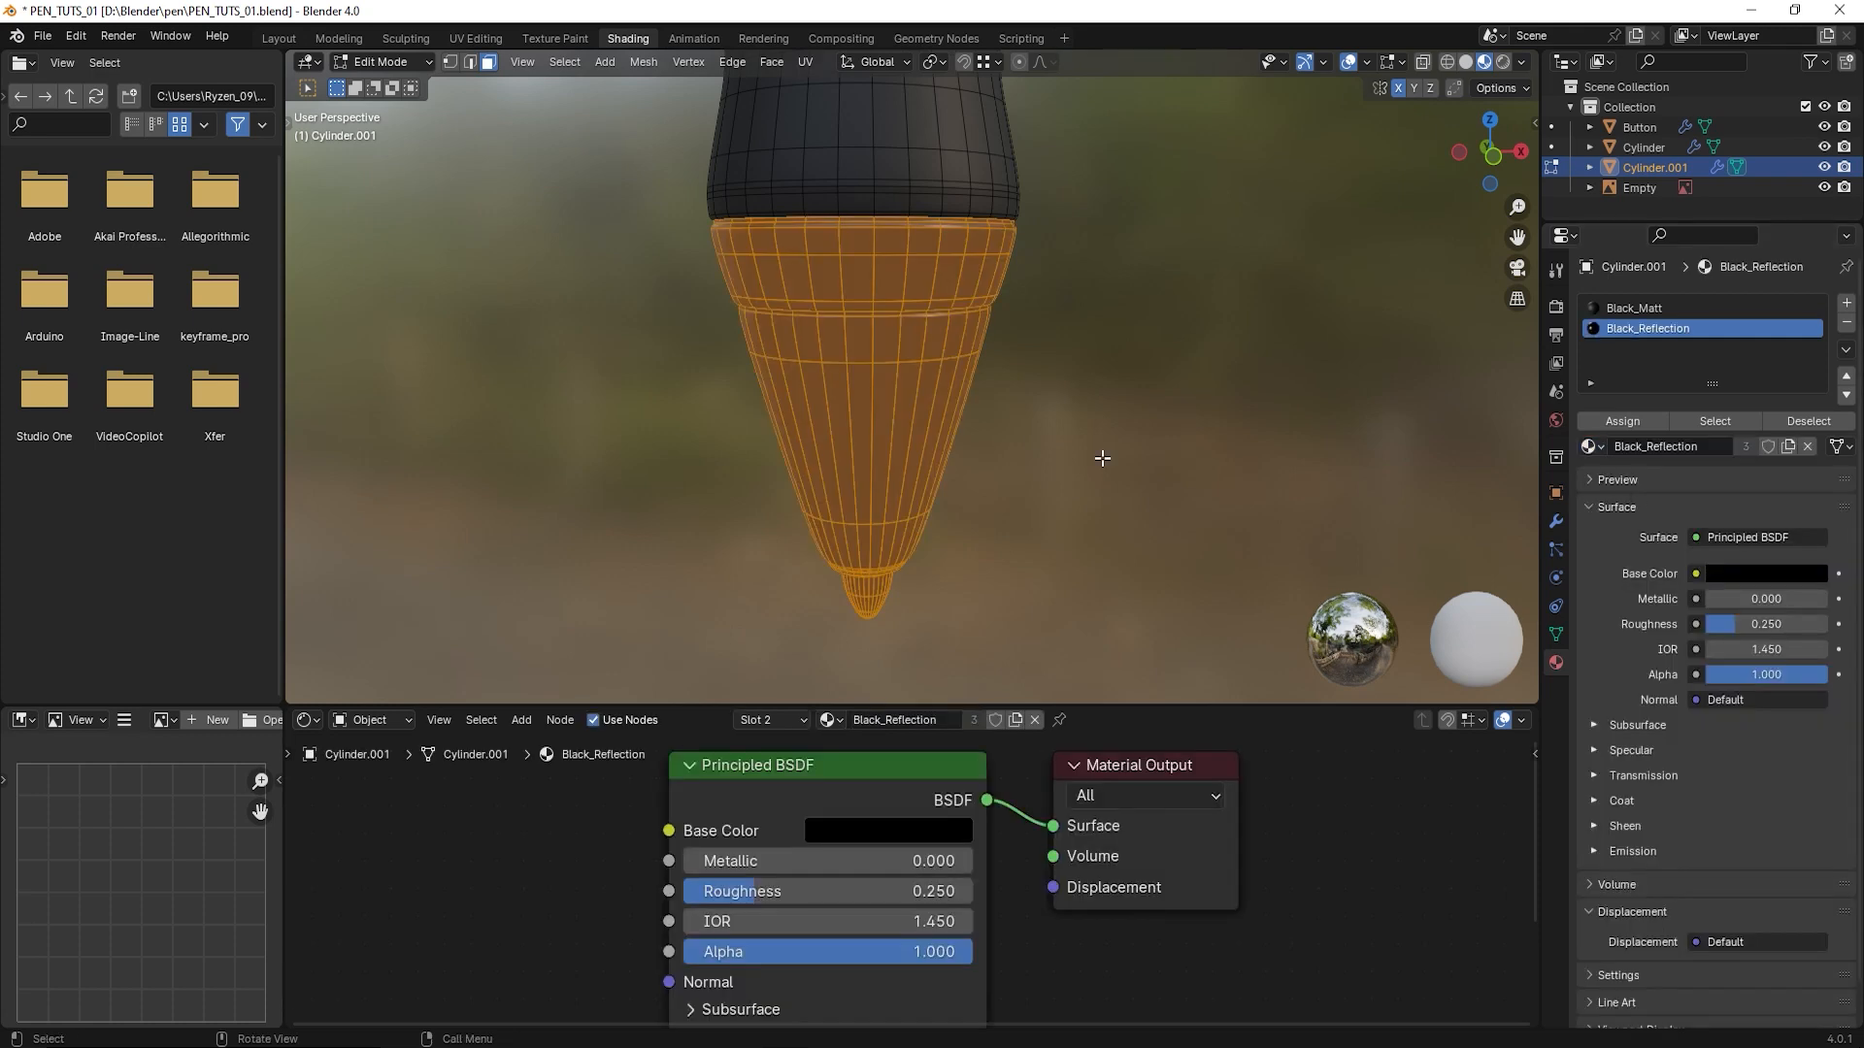
pyautogui.click(382, 61)
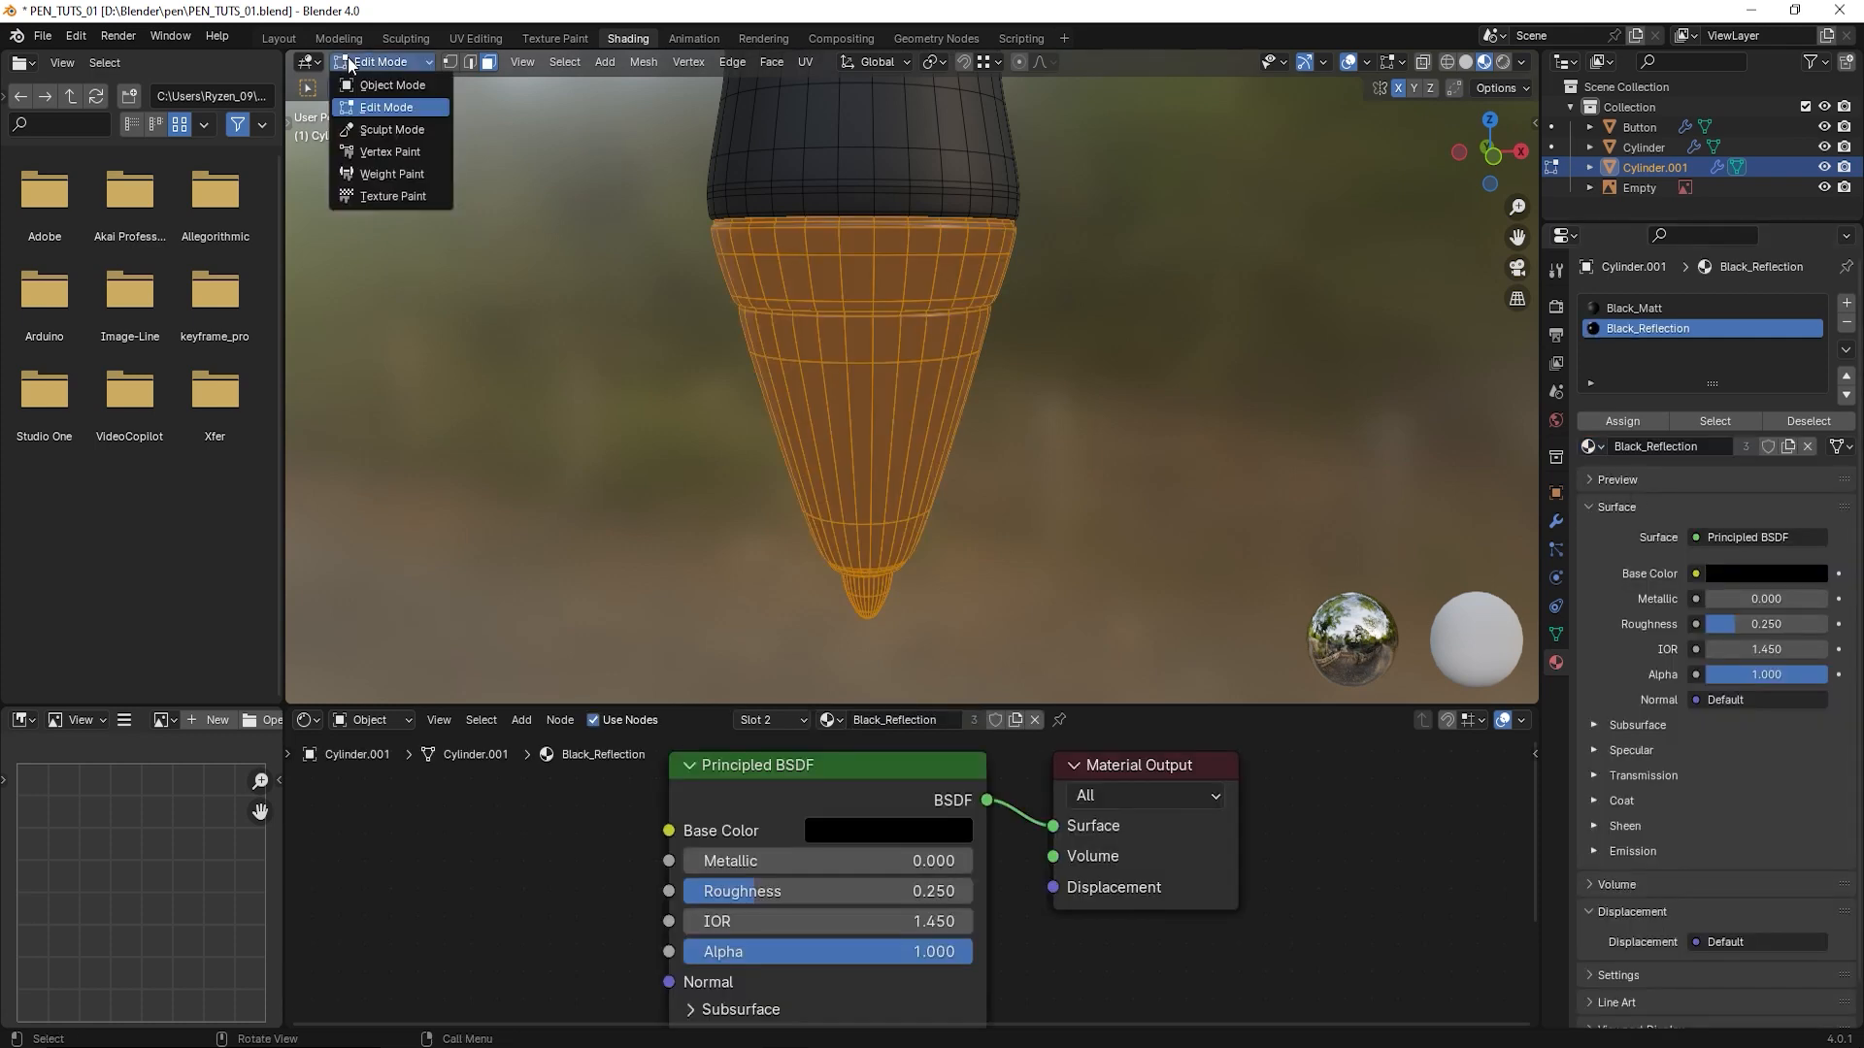
pyautogui.click(376, 82)
# - Select the pen's upper body and turn on the wireframe overlay for its geometry
pyautogui.scroll(-8, 1169, 416)
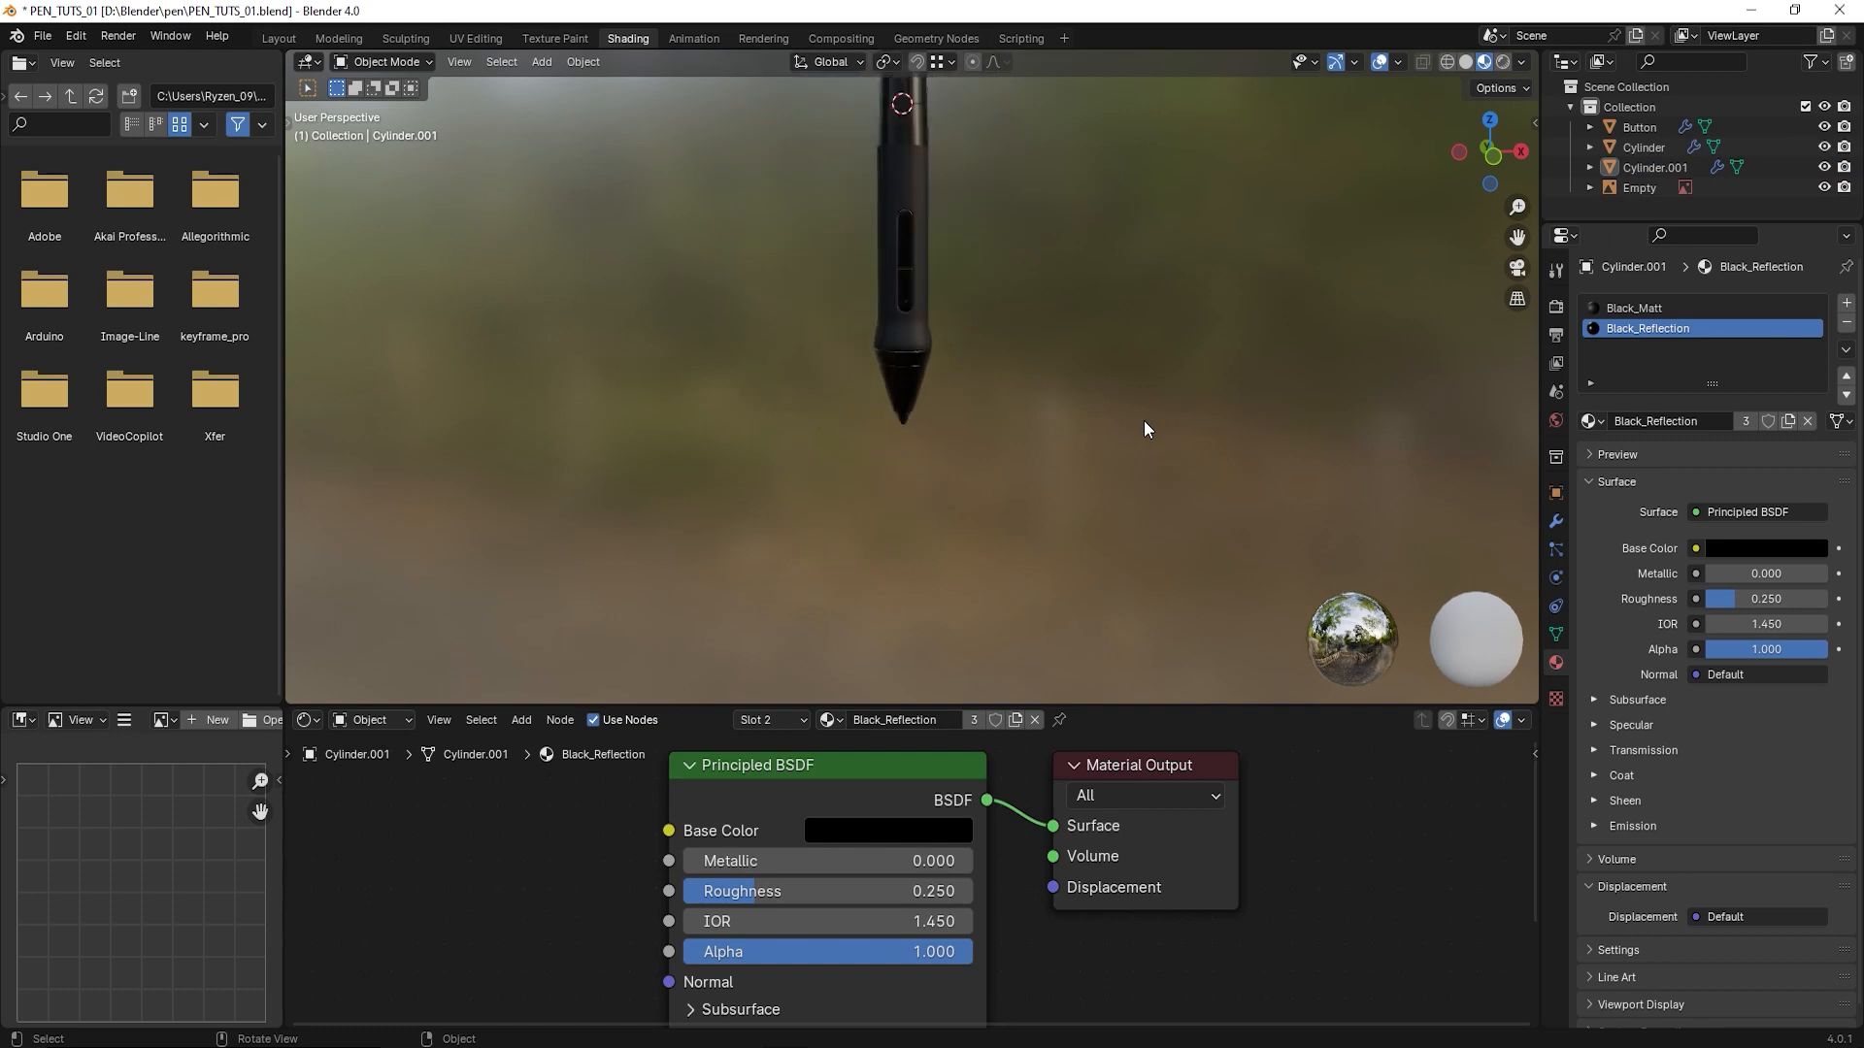
pyautogui.moveTo(1143, 421); pyautogui.dragTo(982, 468, button='middle')
pyautogui.scroll(2, 983, 468)
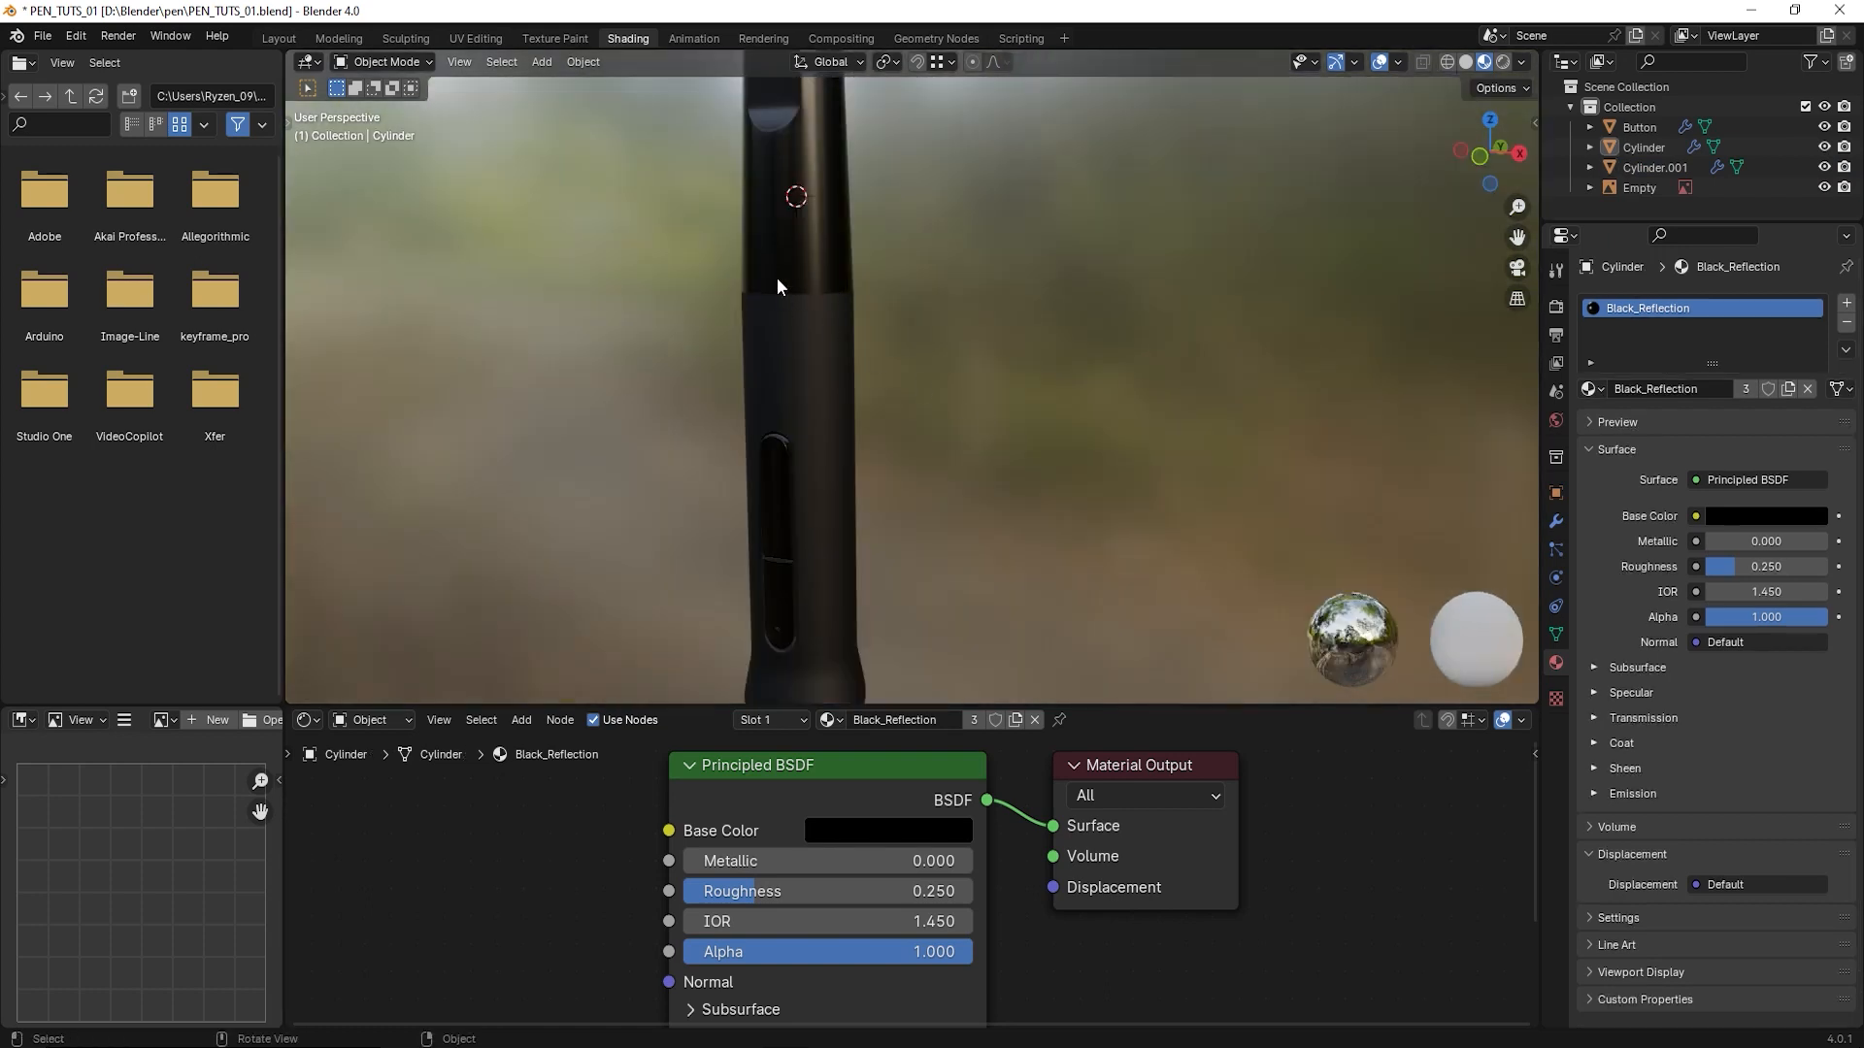
pyautogui.click(795, 272)
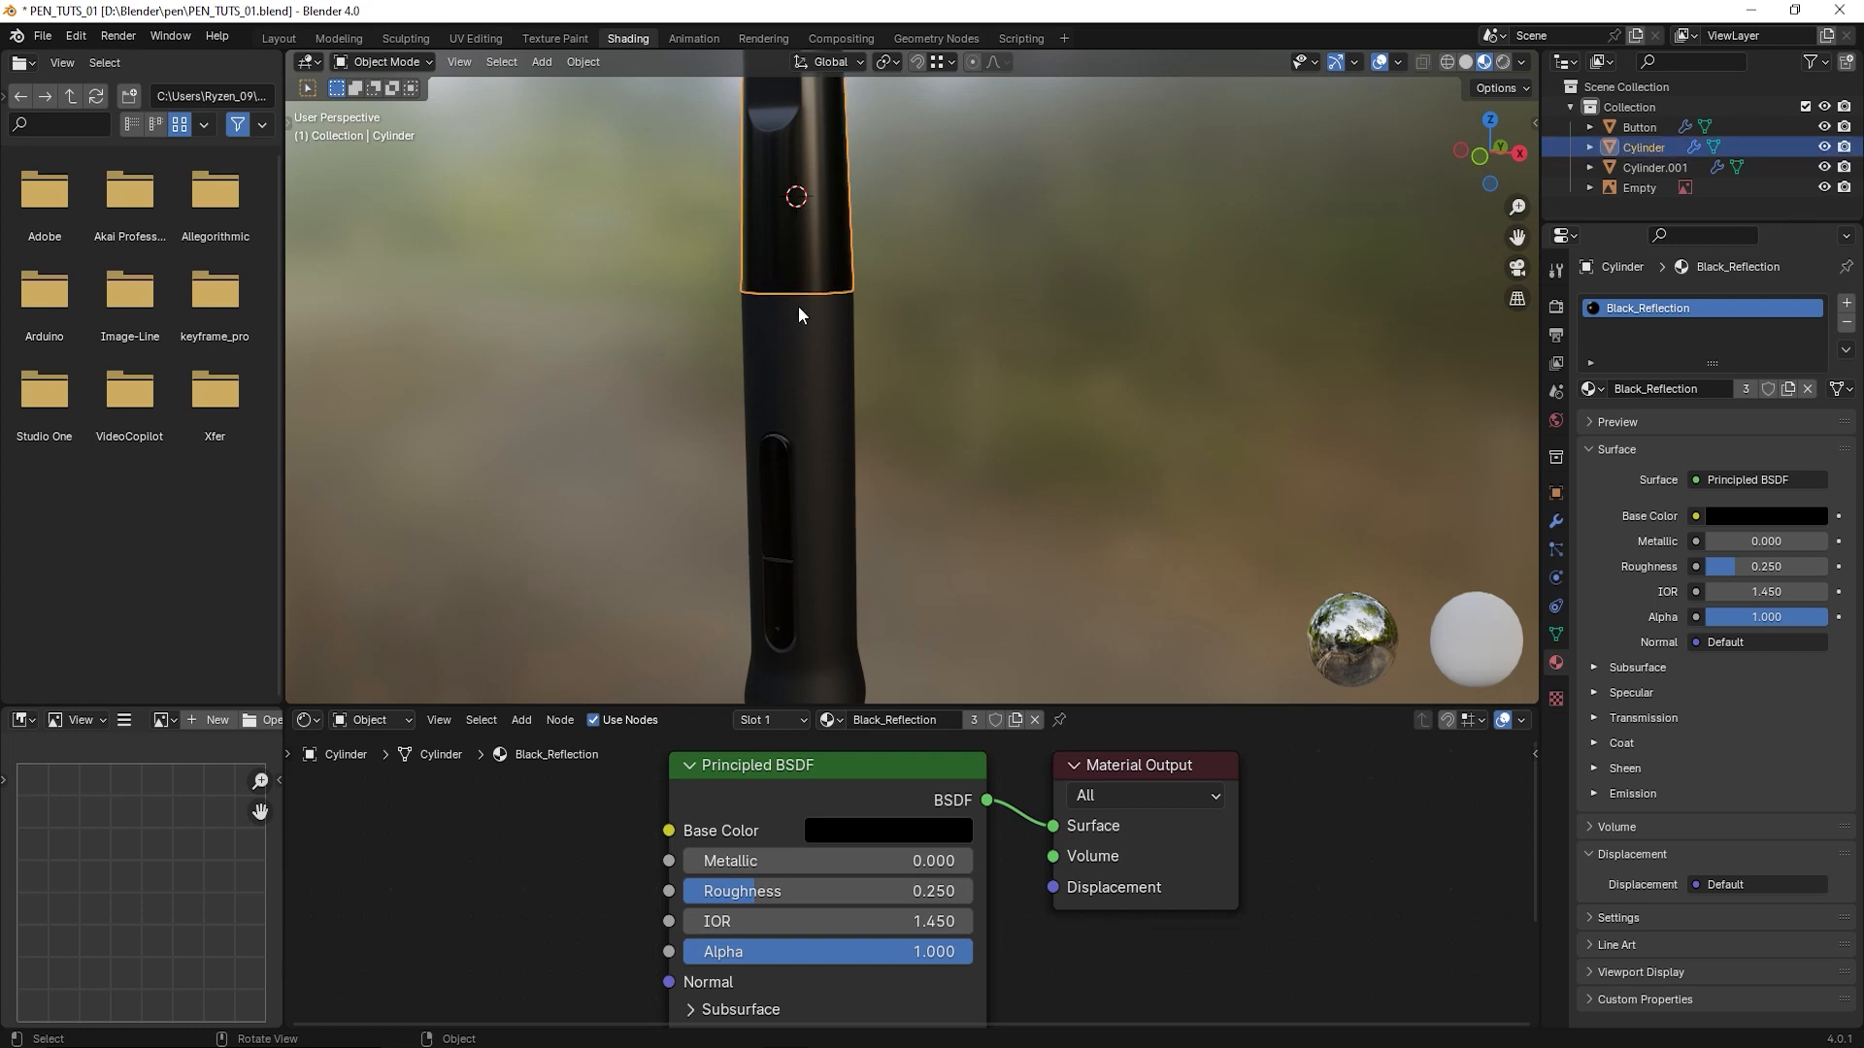
pyautogui.scroll(5, 802, 339)
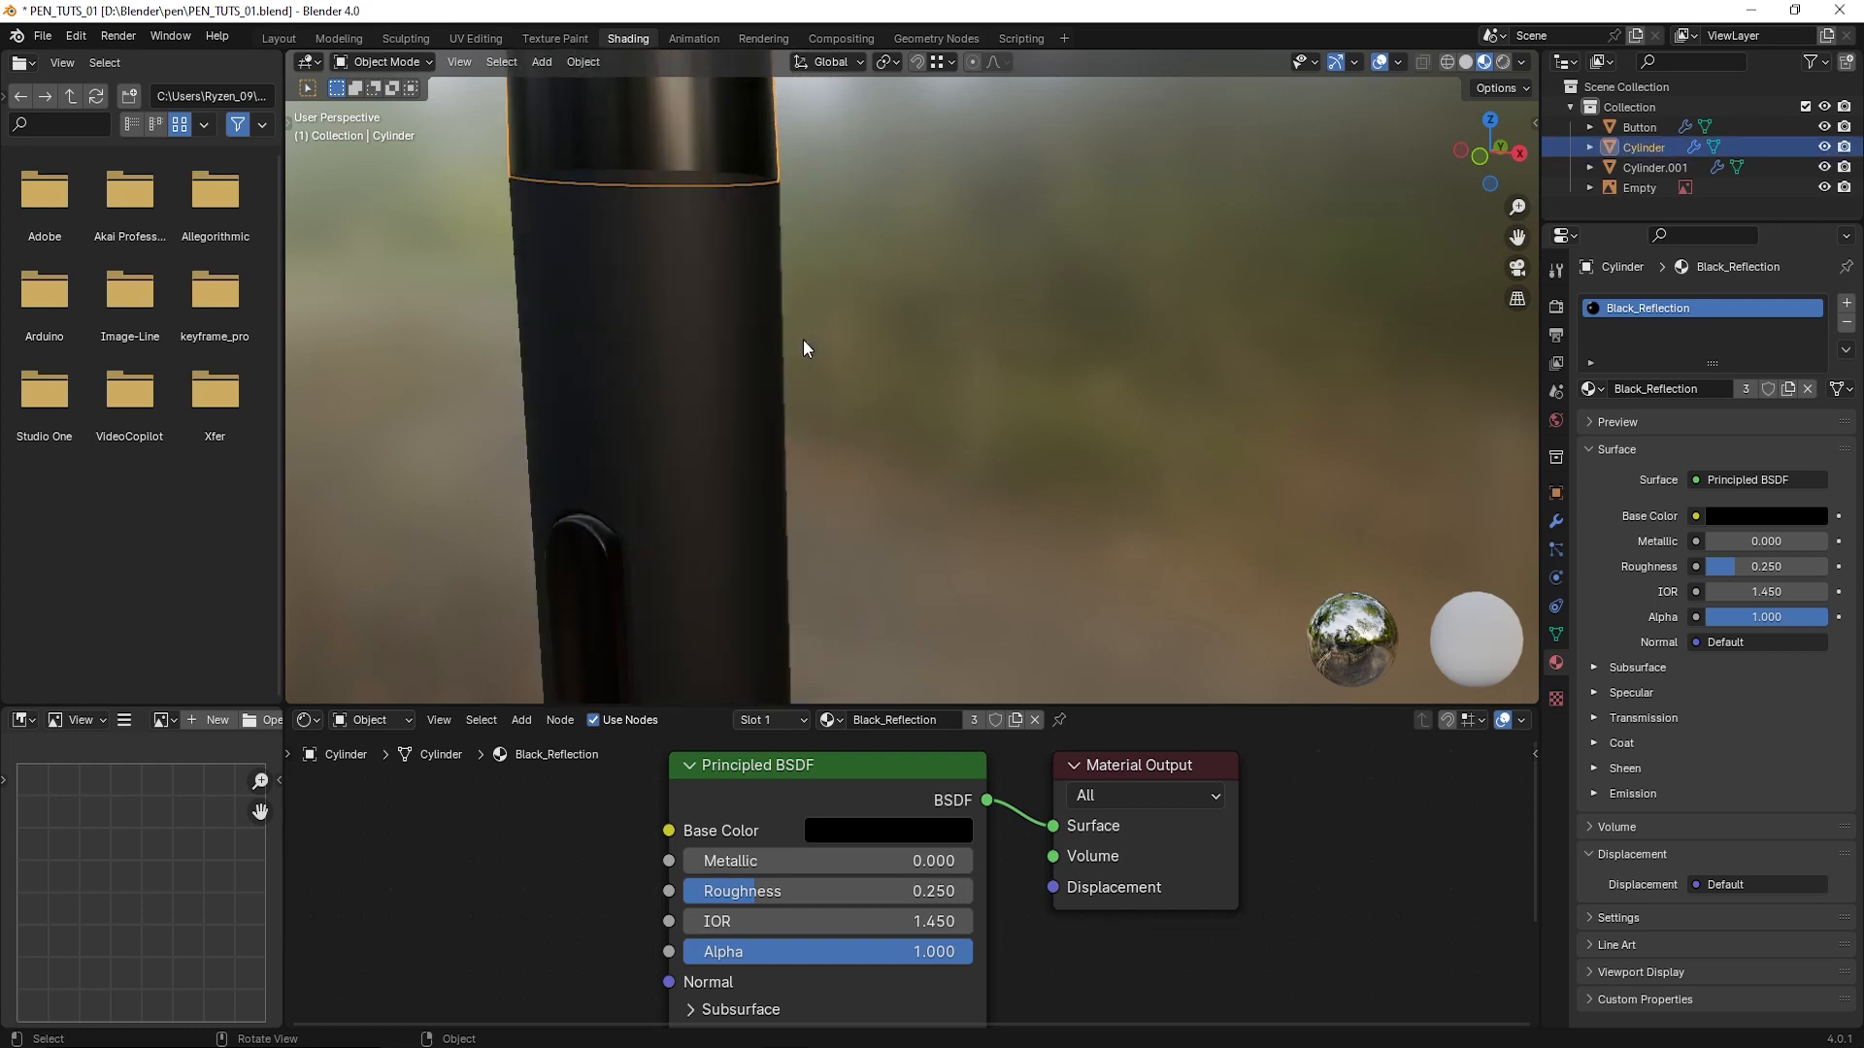
pyautogui.keyDown('shift'); pyautogui.moveTo(754, 347); pyautogui.dragTo(940, 529, button='middle'); pyautogui.keyUp('shift')
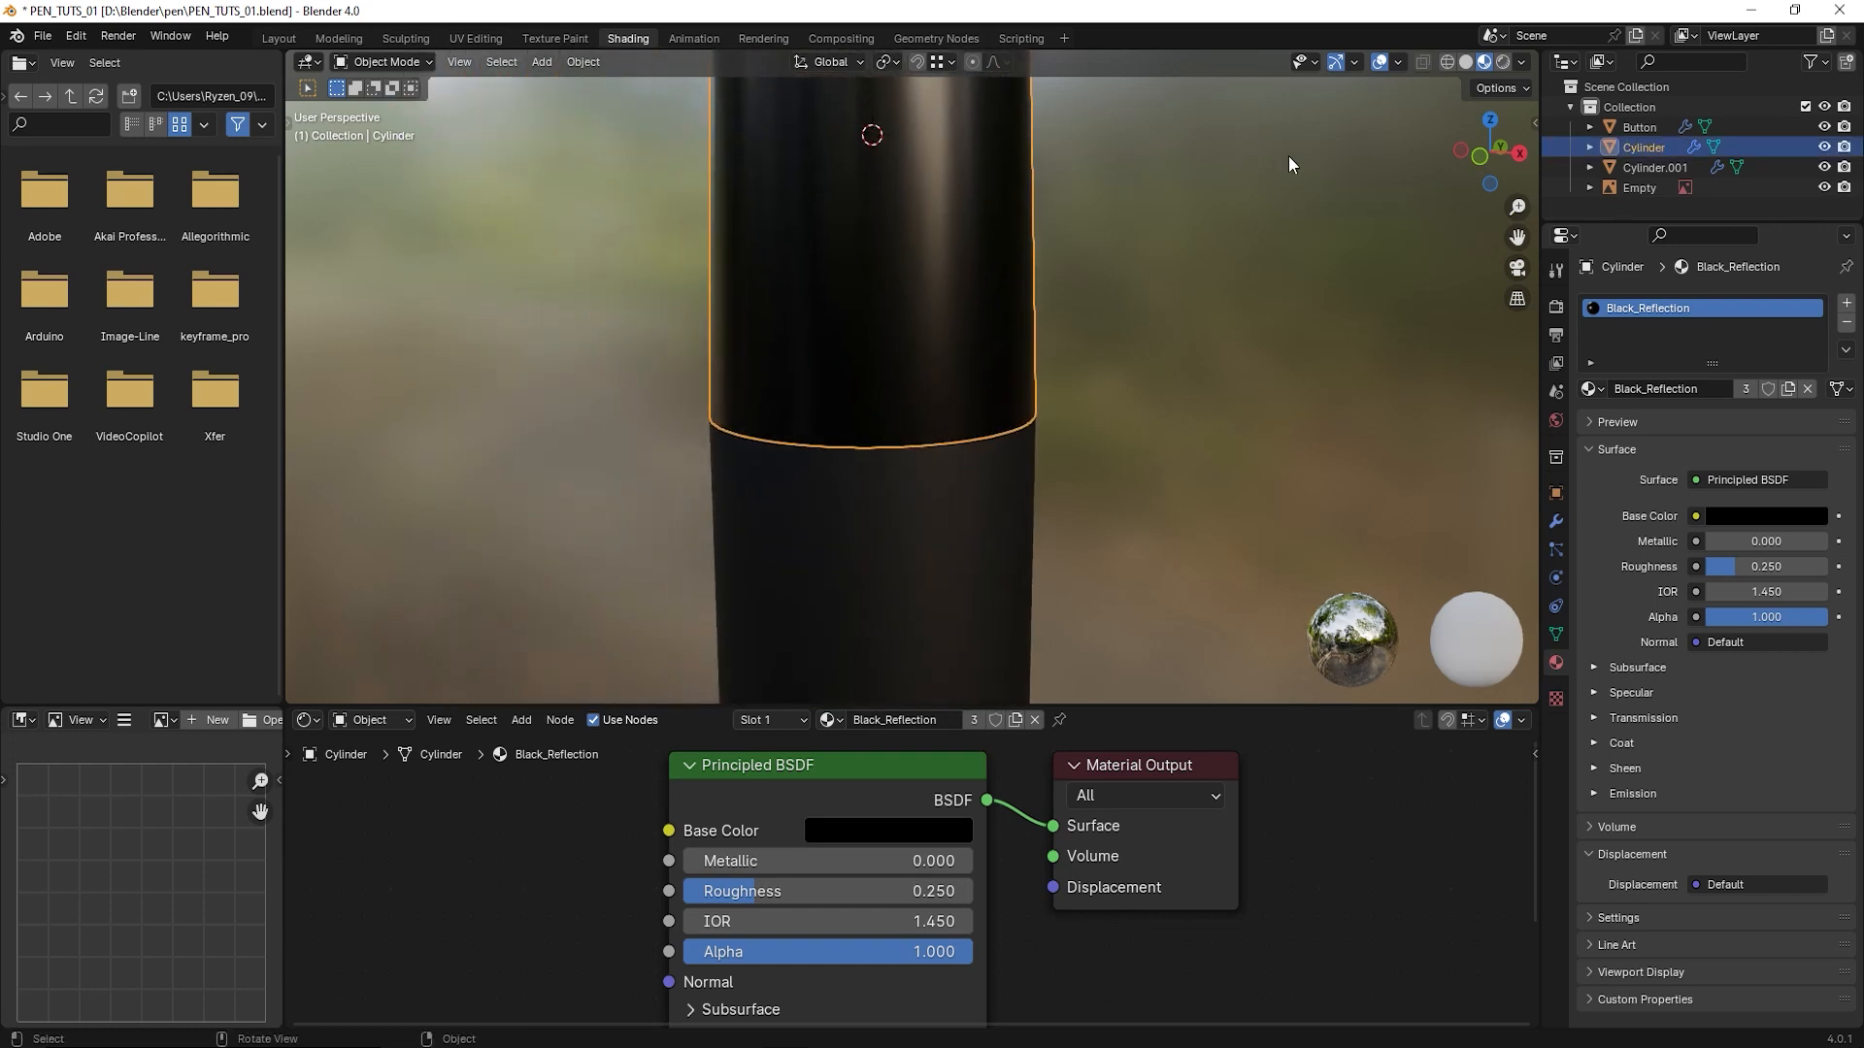
pyautogui.click(1398, 63)
pyautogui.click(1279, 425)
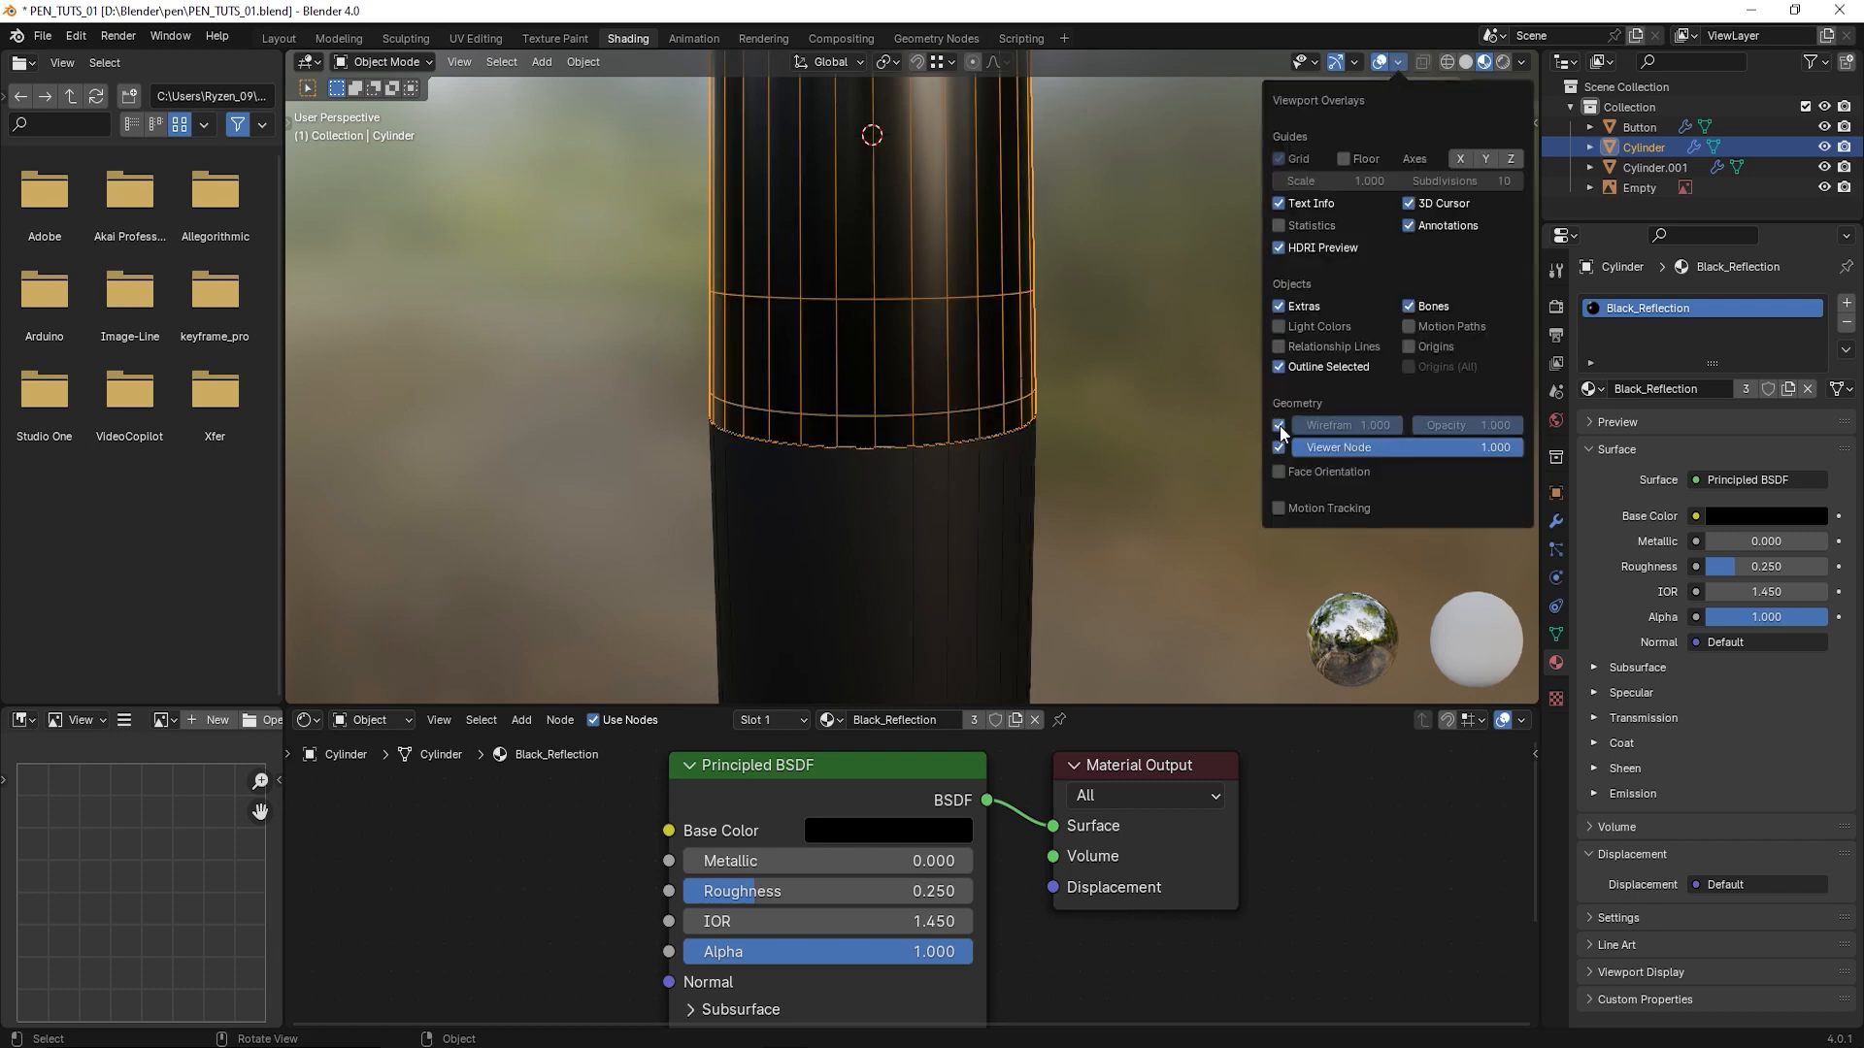
# - Select the narrow ring of faces at the upper body's bottom edge, just above the seam, in Edit Mode
pyautogui.scroll(2, 893, 495)
pyautogui.keyDown('shift'); pyautogui.moveTo(902, 485); pyautogui.dragTo(882, 439, button='middle'); pyautogui.keyUp('shift')
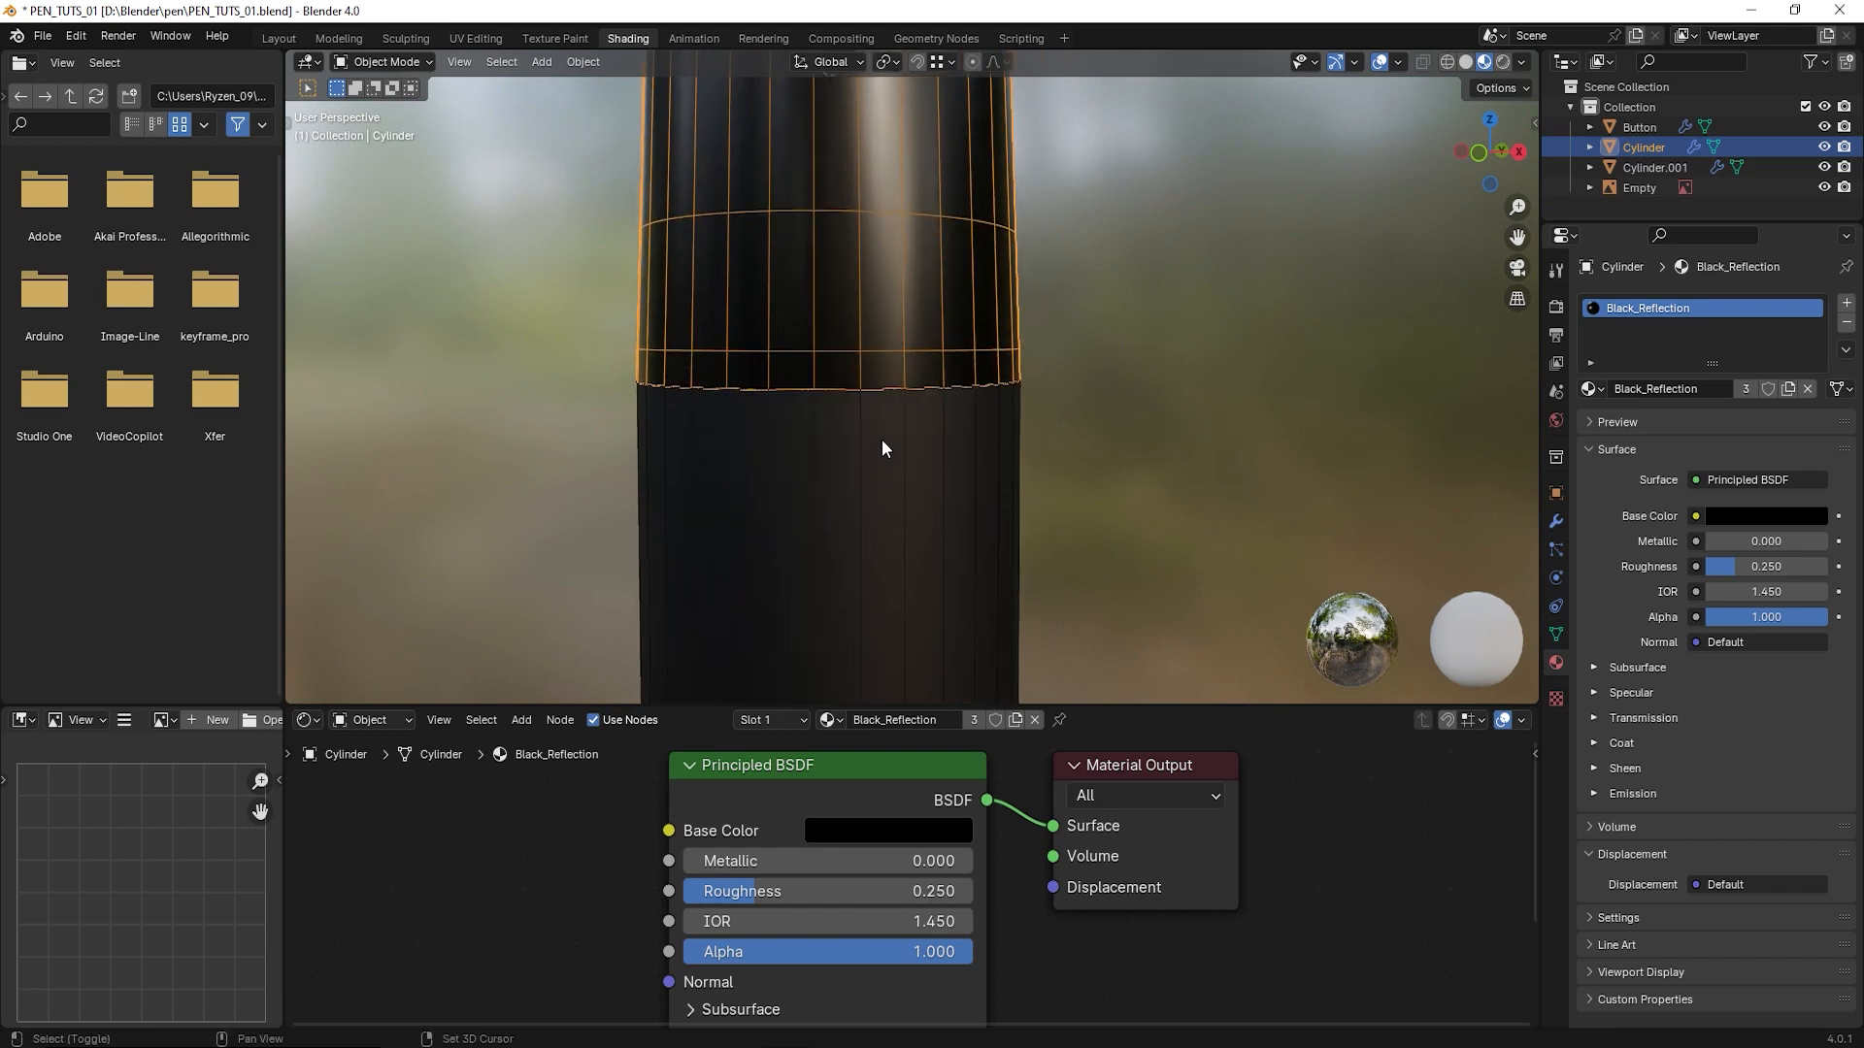
pyautogui.click(394, 58)
pyautogui.click(386, 115)
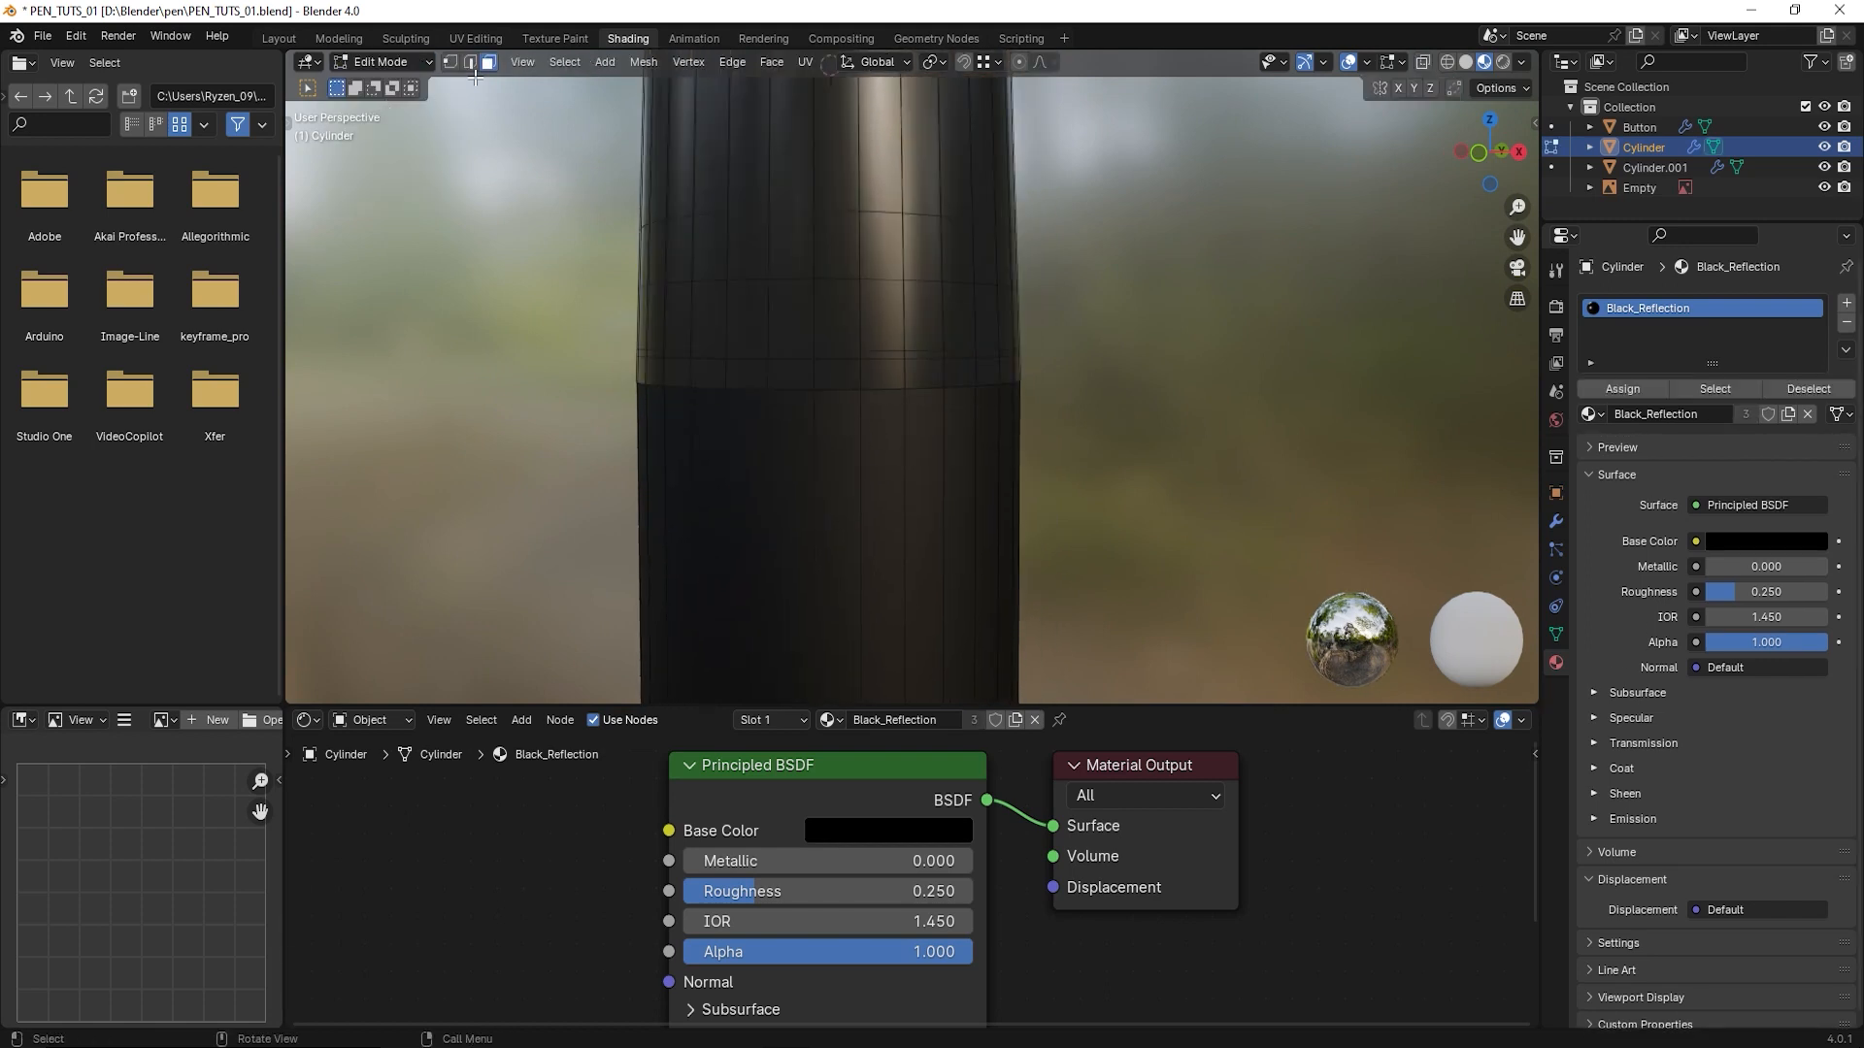
pyautogui.keyDown('alt'); pyautogui.click(859, 377); pyautogui.keyUp('alt')
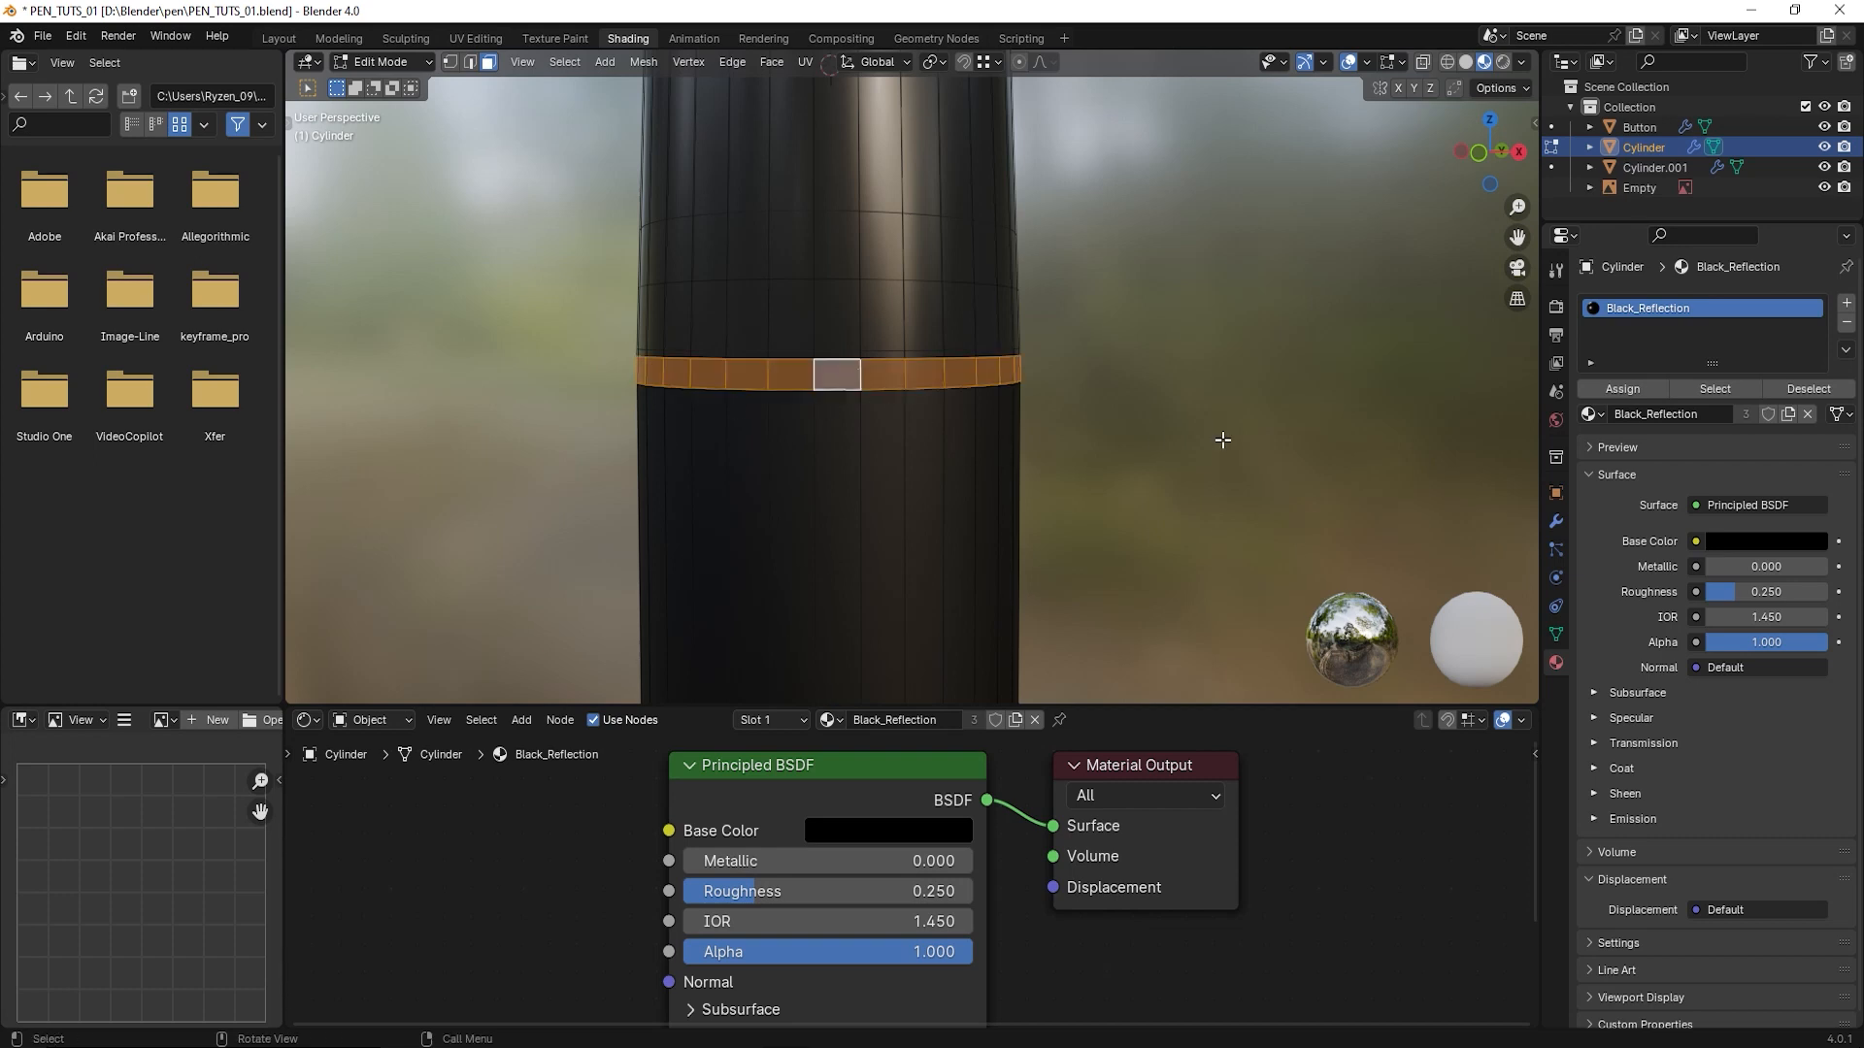
# - Add a second material slot to the upper body, assign it to the selected ring and create a new material in it
pyautogui.click(1847, 303)
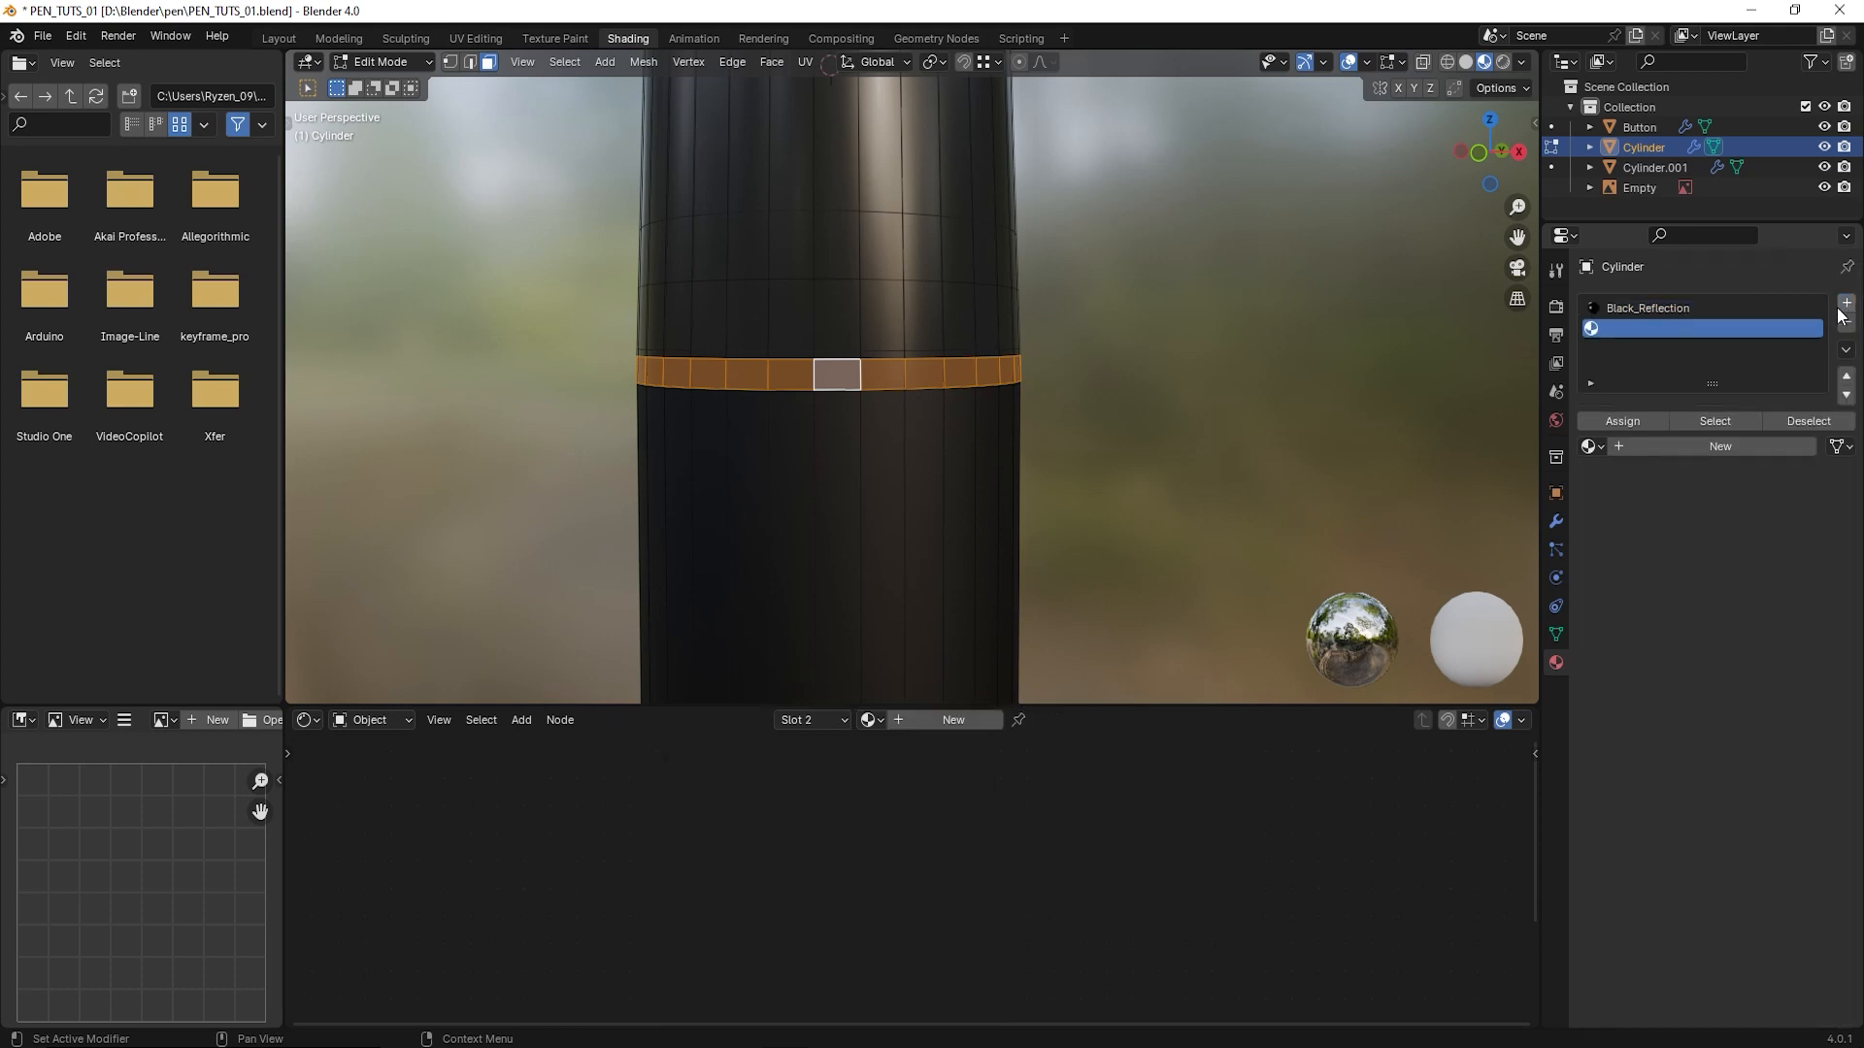
pyautogui.click(1617, 422)
pyautogui.moveTo(975, 458); pyautogui.dragTo(1040, 464, button='middle')
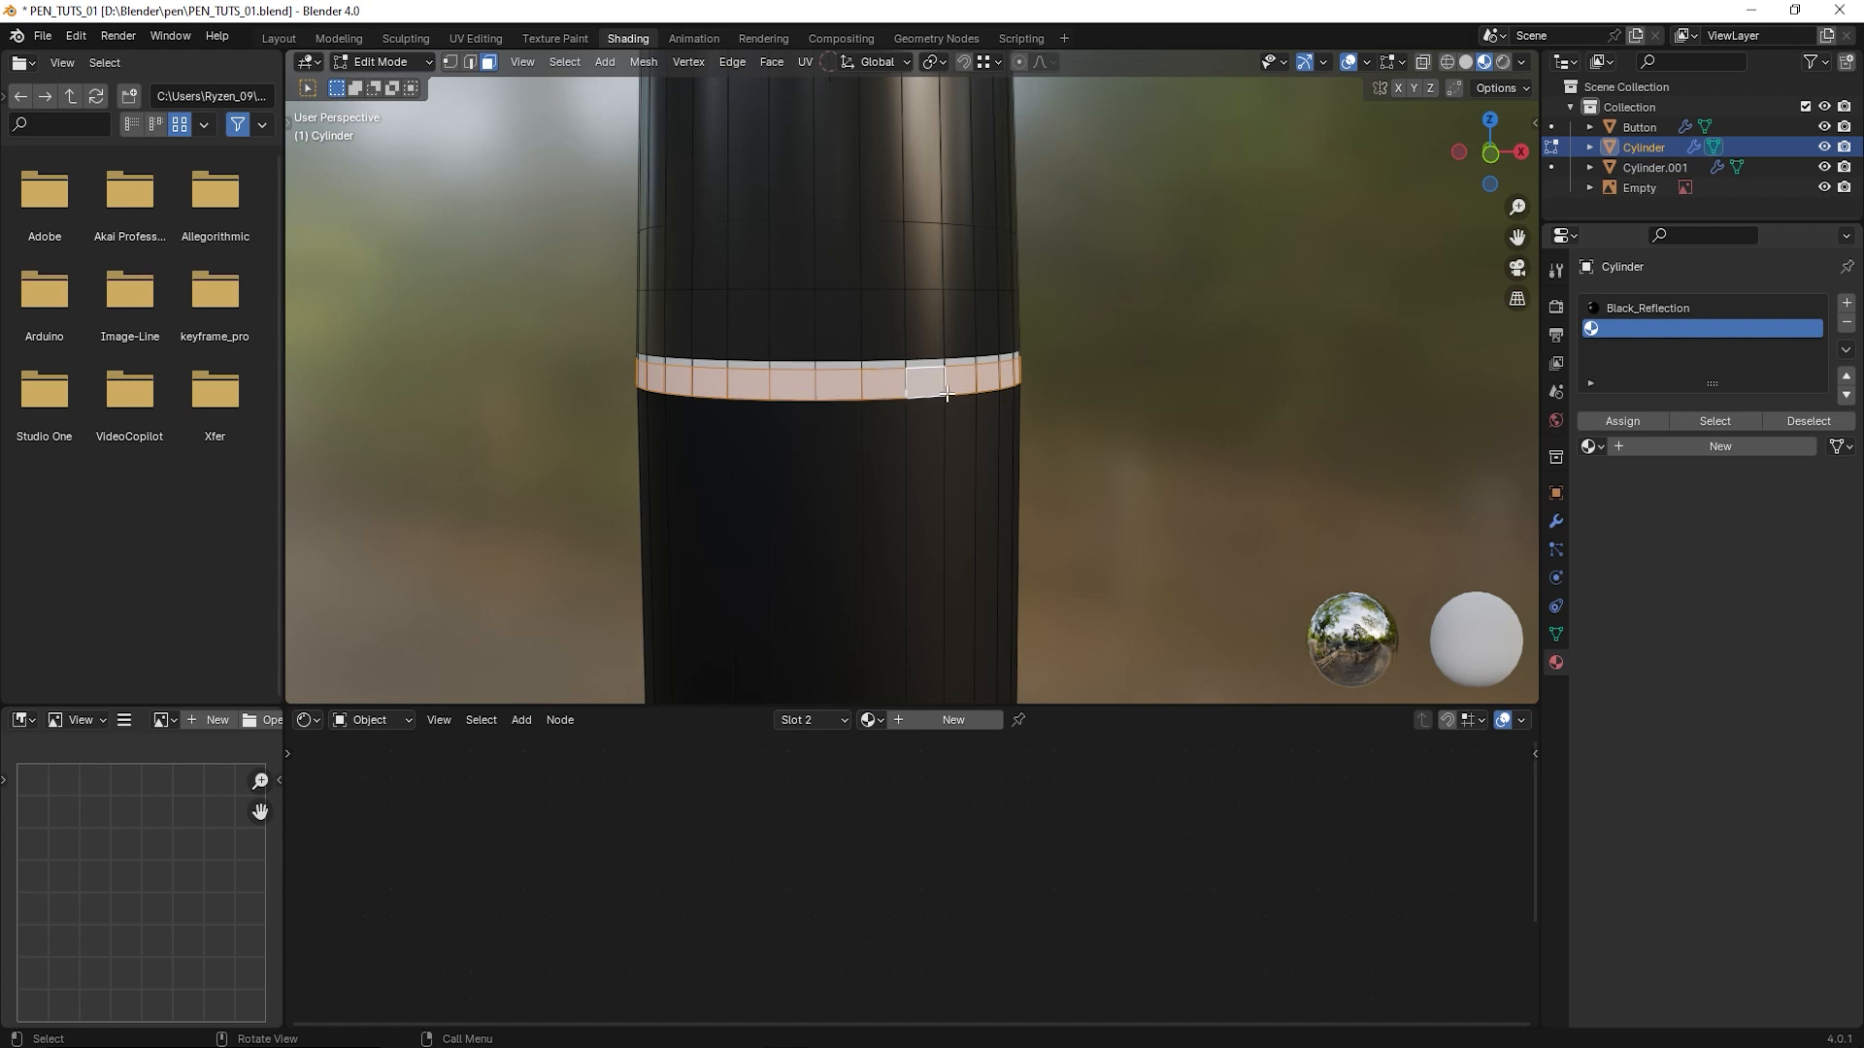
pyautogui.click(1670, 449)
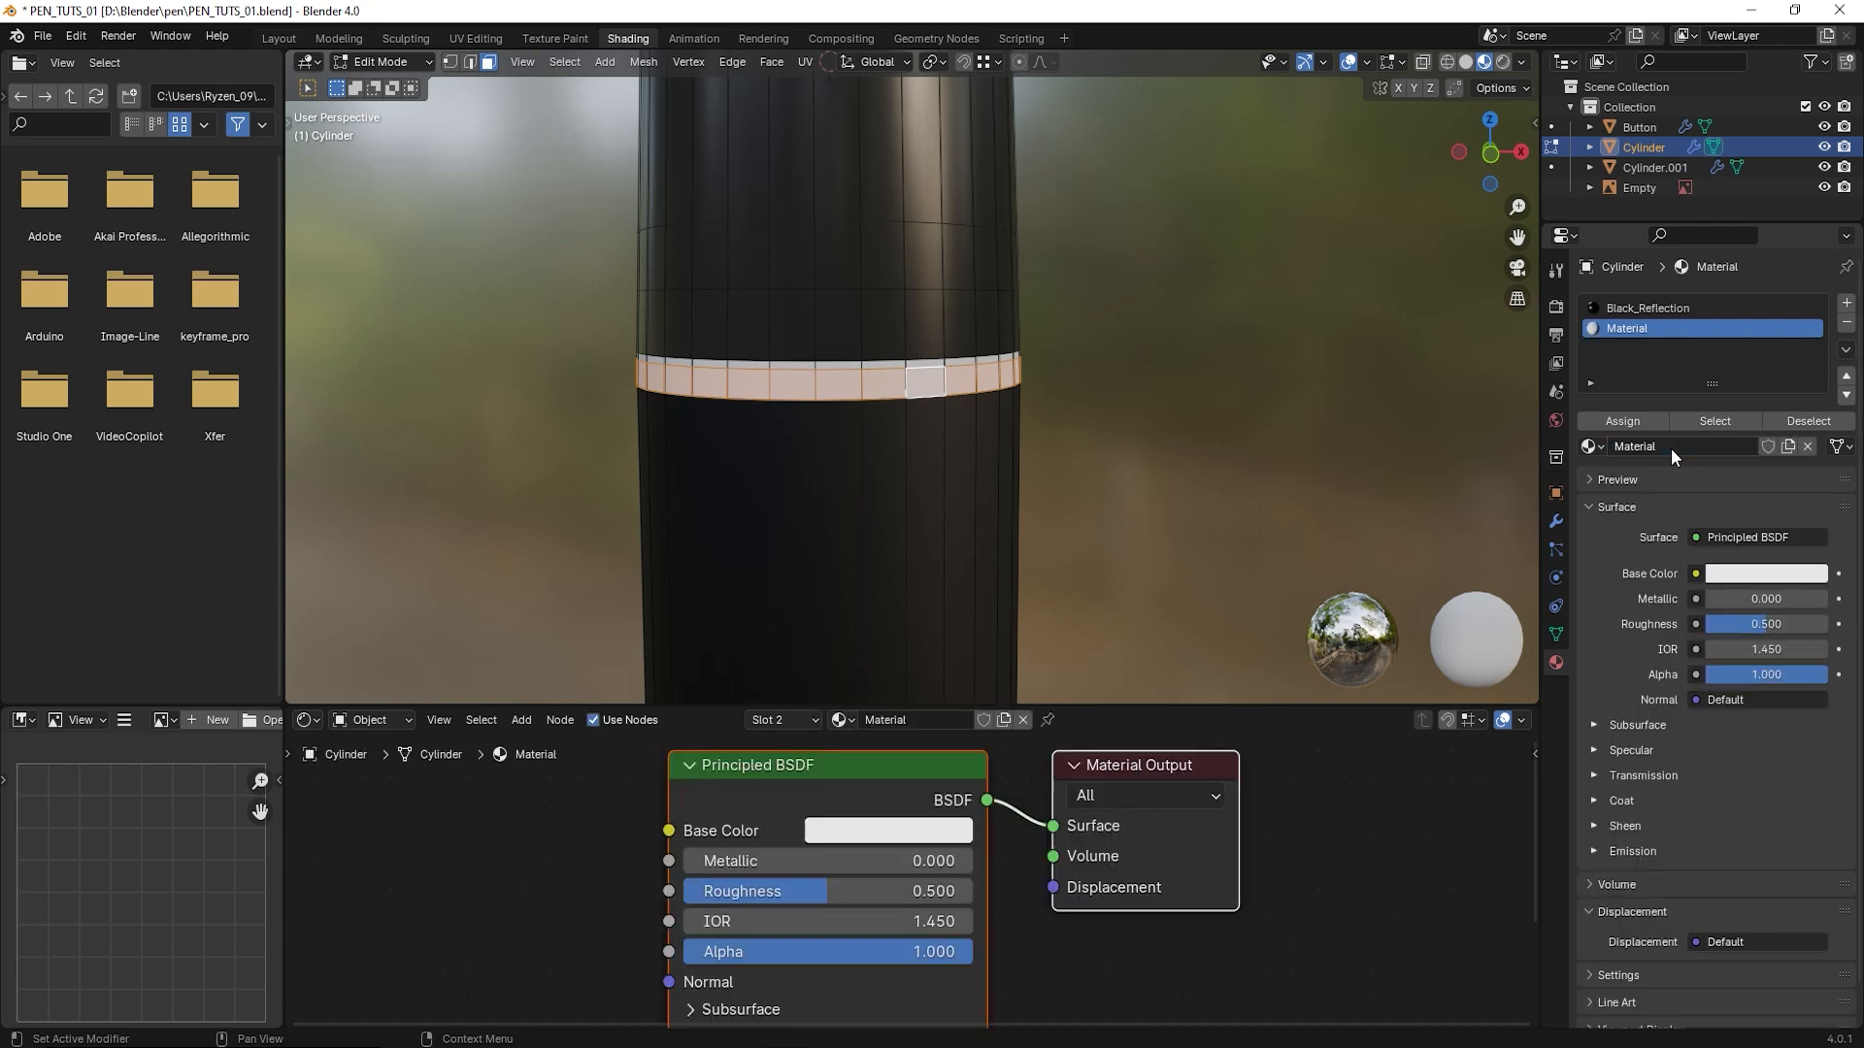
pyautogui.moveTo(924, 466); pyautogui.dragTo(1228, 395, button='middle')
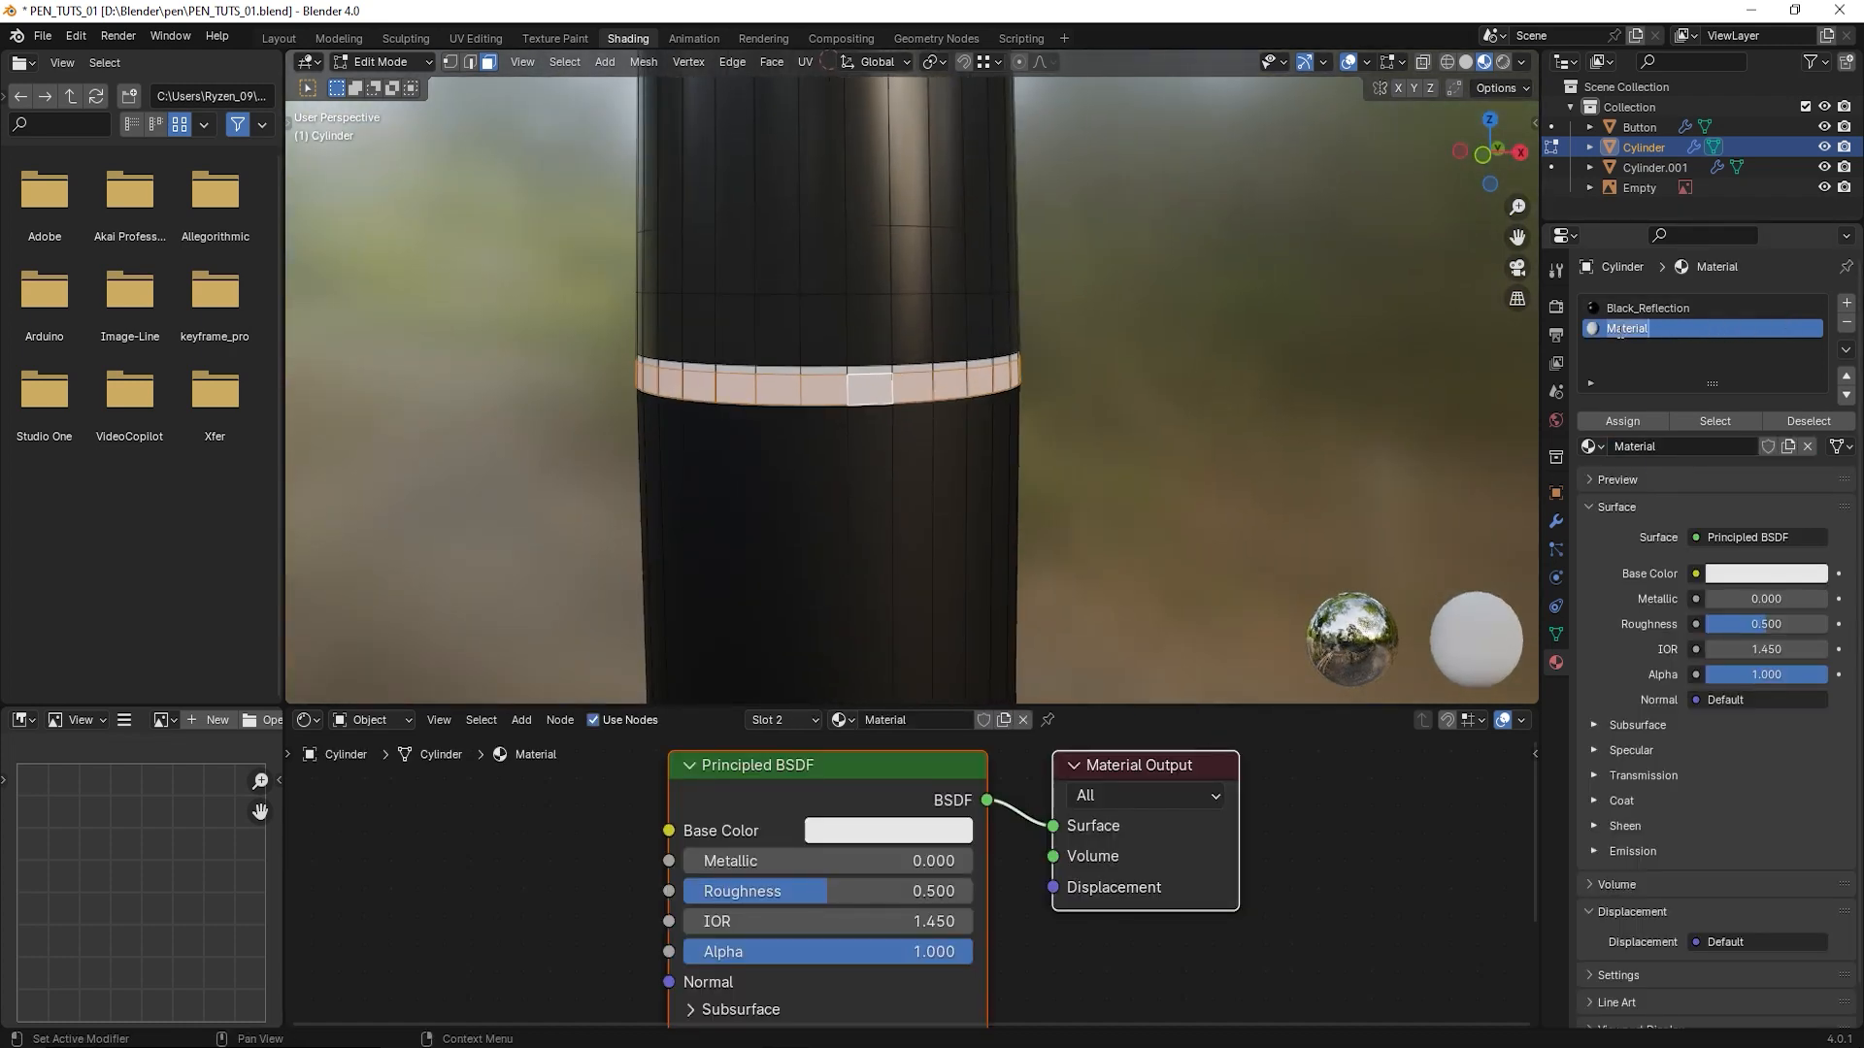
# - Name the upper body's new ring material Silver and set its Metallic to 1.000
pyautogui.write('Silver')
pyautogui.press('Return')
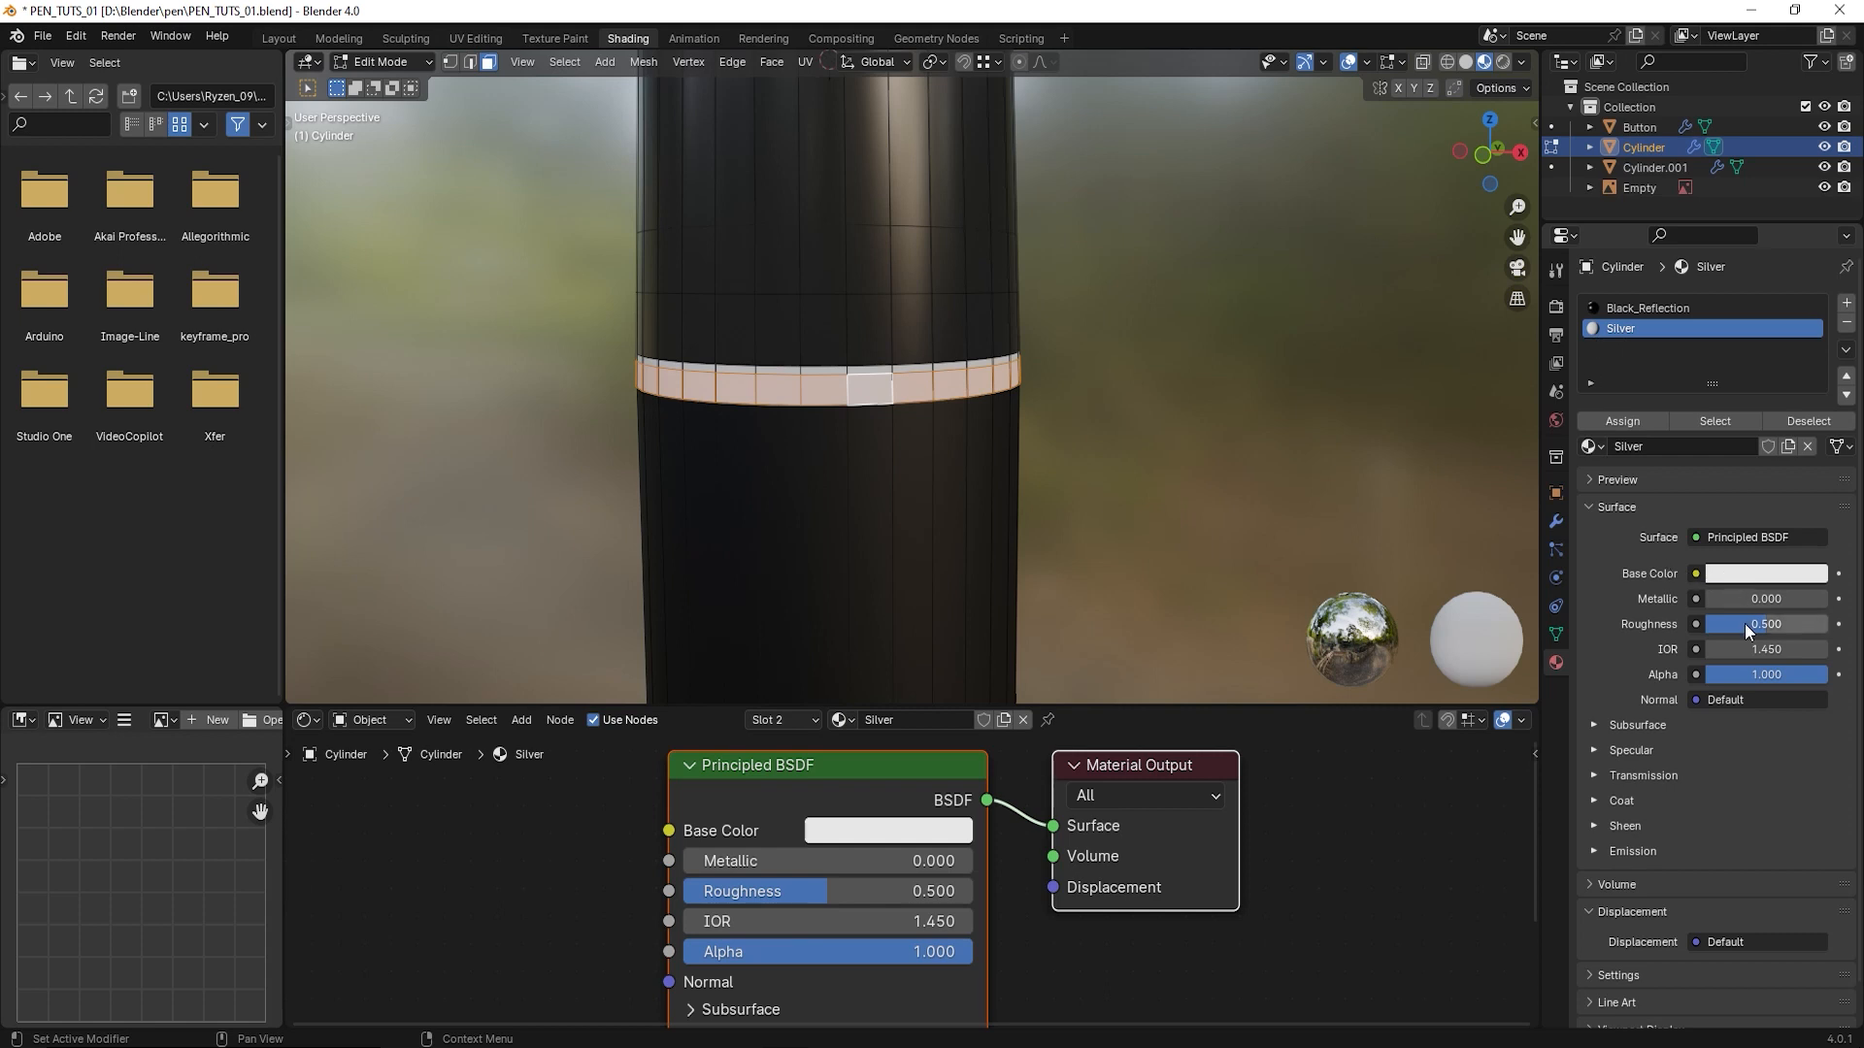
pyautogui.moveTo(1728, 599); pyautogui.dragTo(1826, 599)
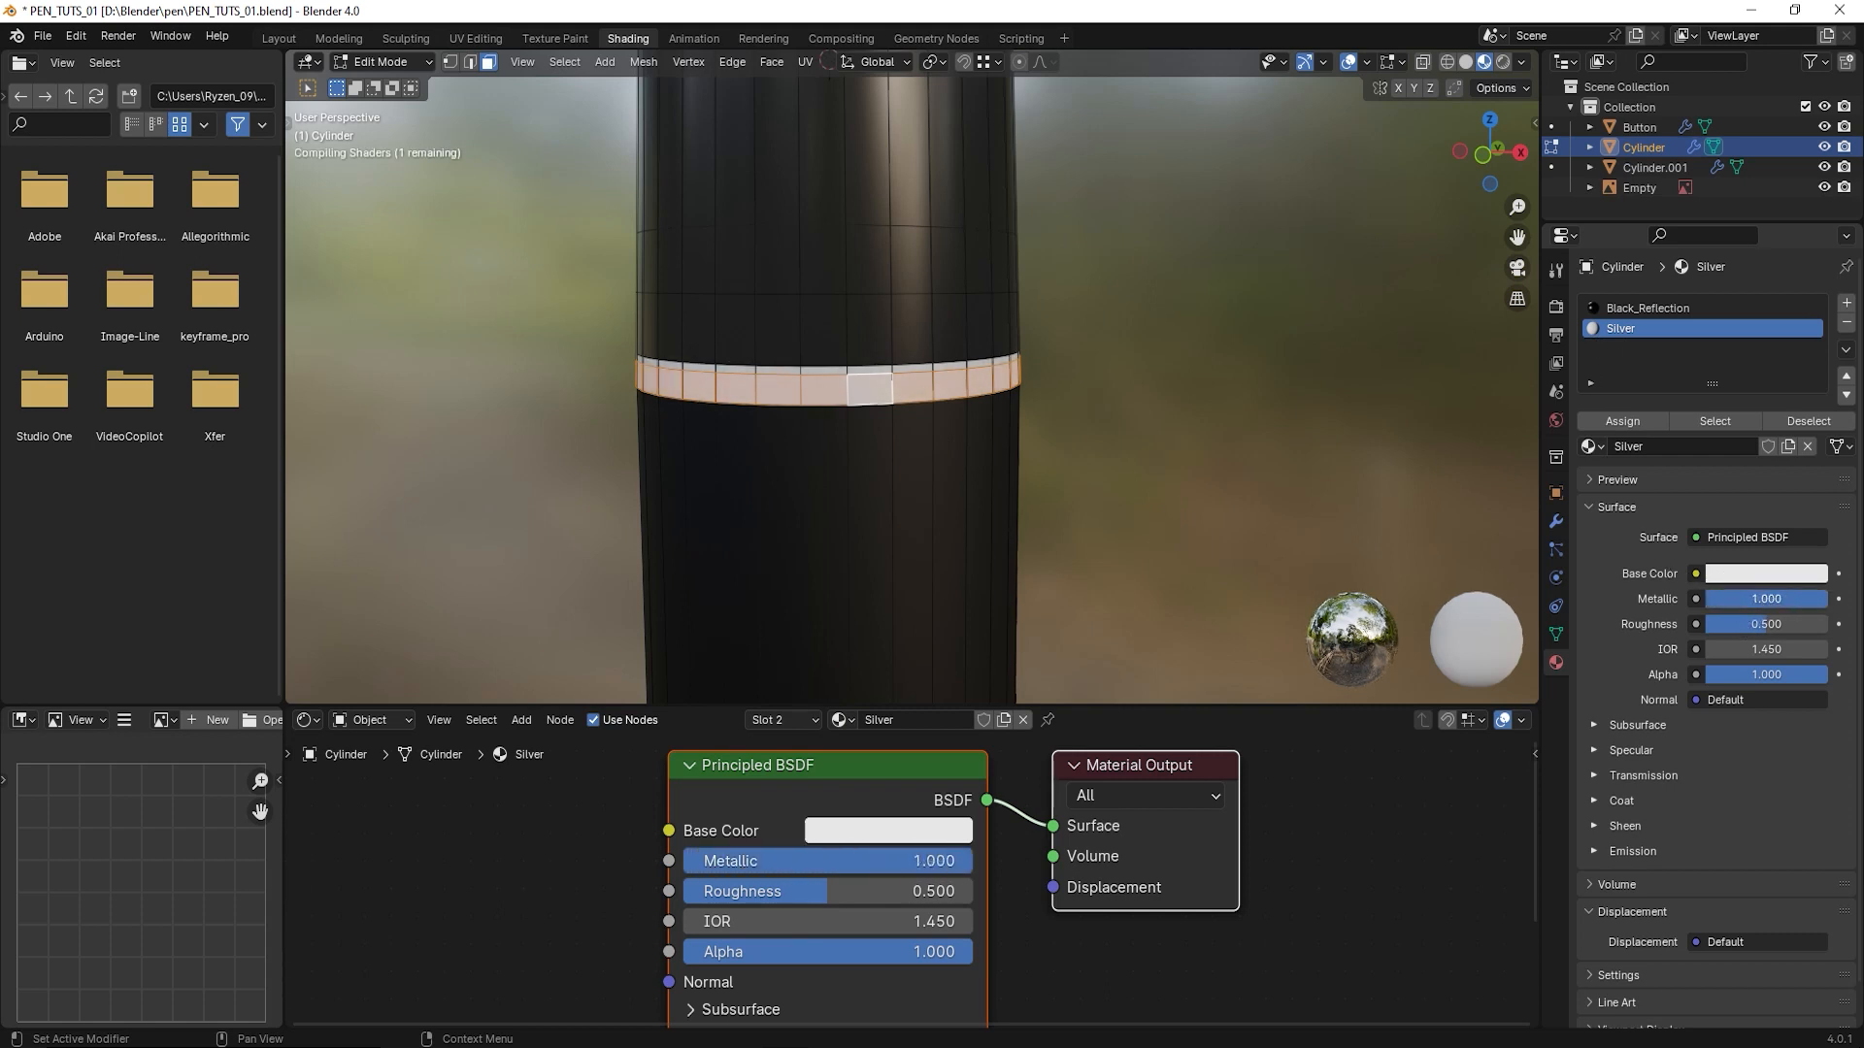
# - Set the Silver material's Roughness to 0.25 and return to Object Mode
pyautogui.moveTo(1757, 627); pyautogui.dragTo(1729, 626)
pyautogui.click(1760, 624)
pyautogui.write('0.')
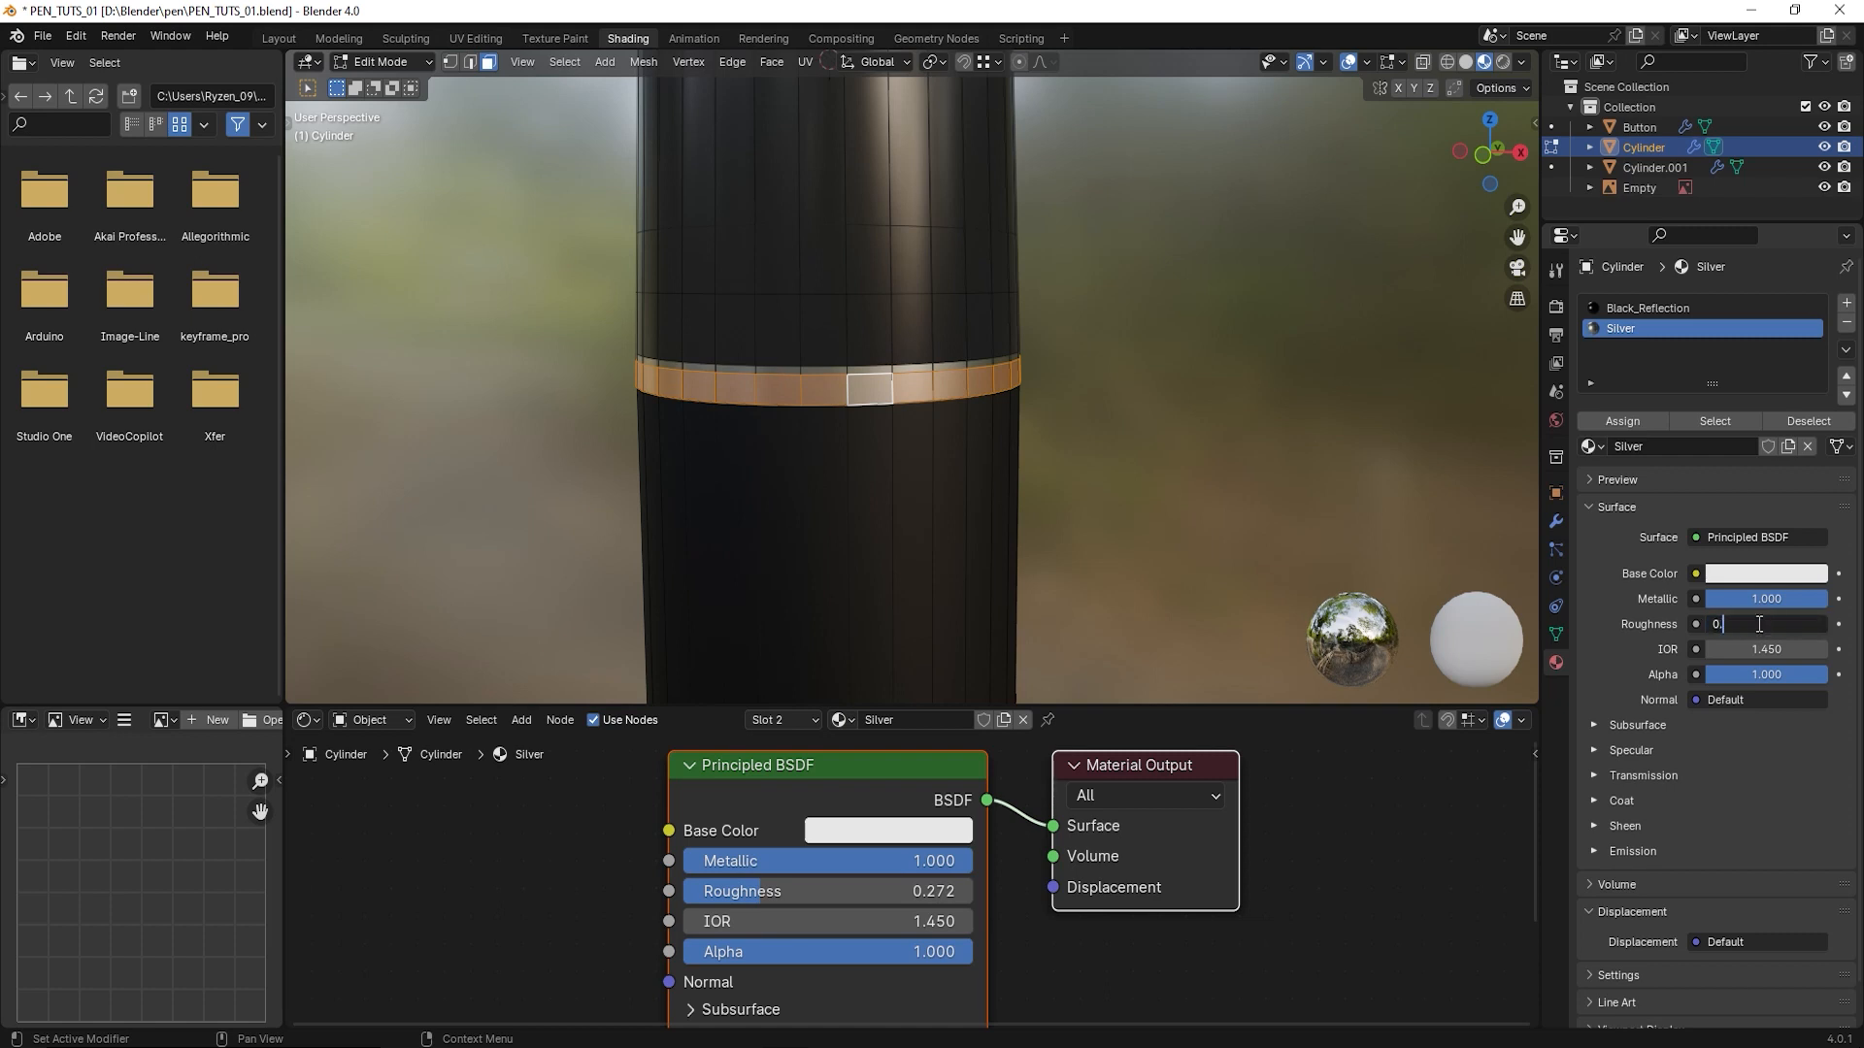
pyautogui.write('250')
pyautogui.press('Return')
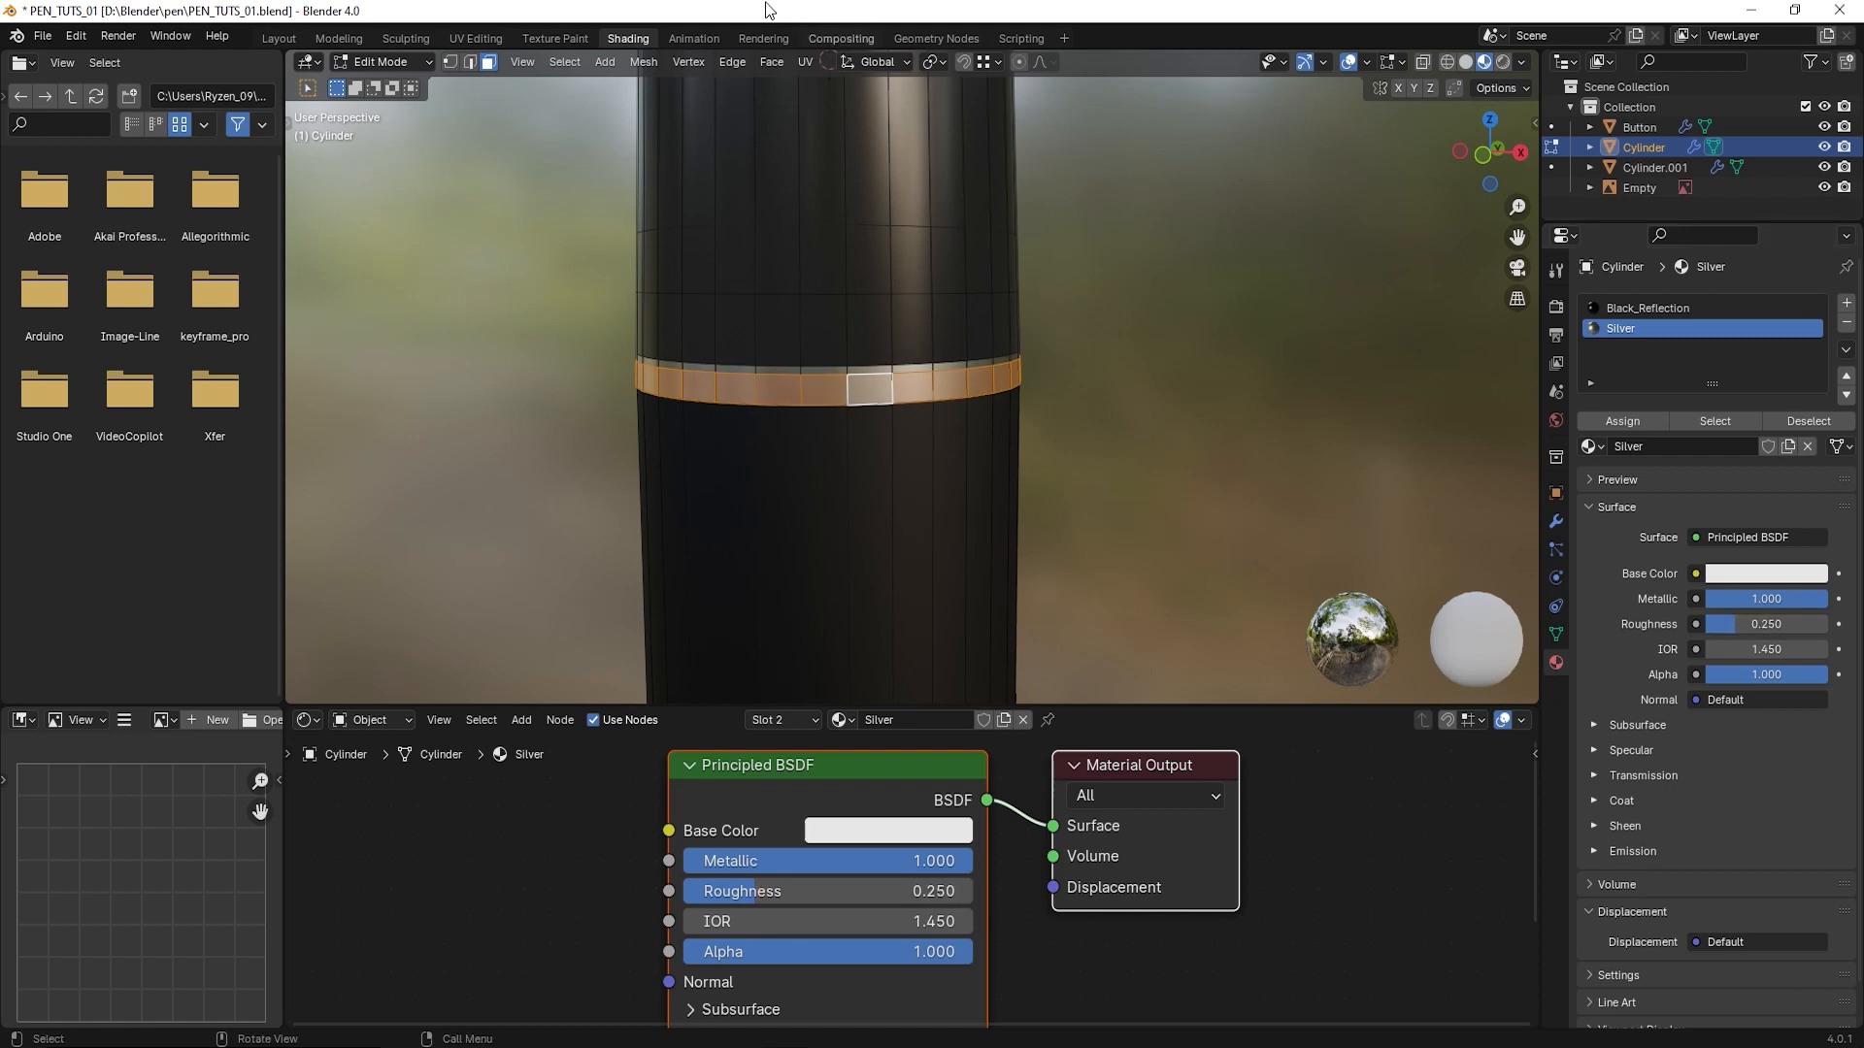
pyautogui.click(346, 60)
pyautogui.click(370, 87)
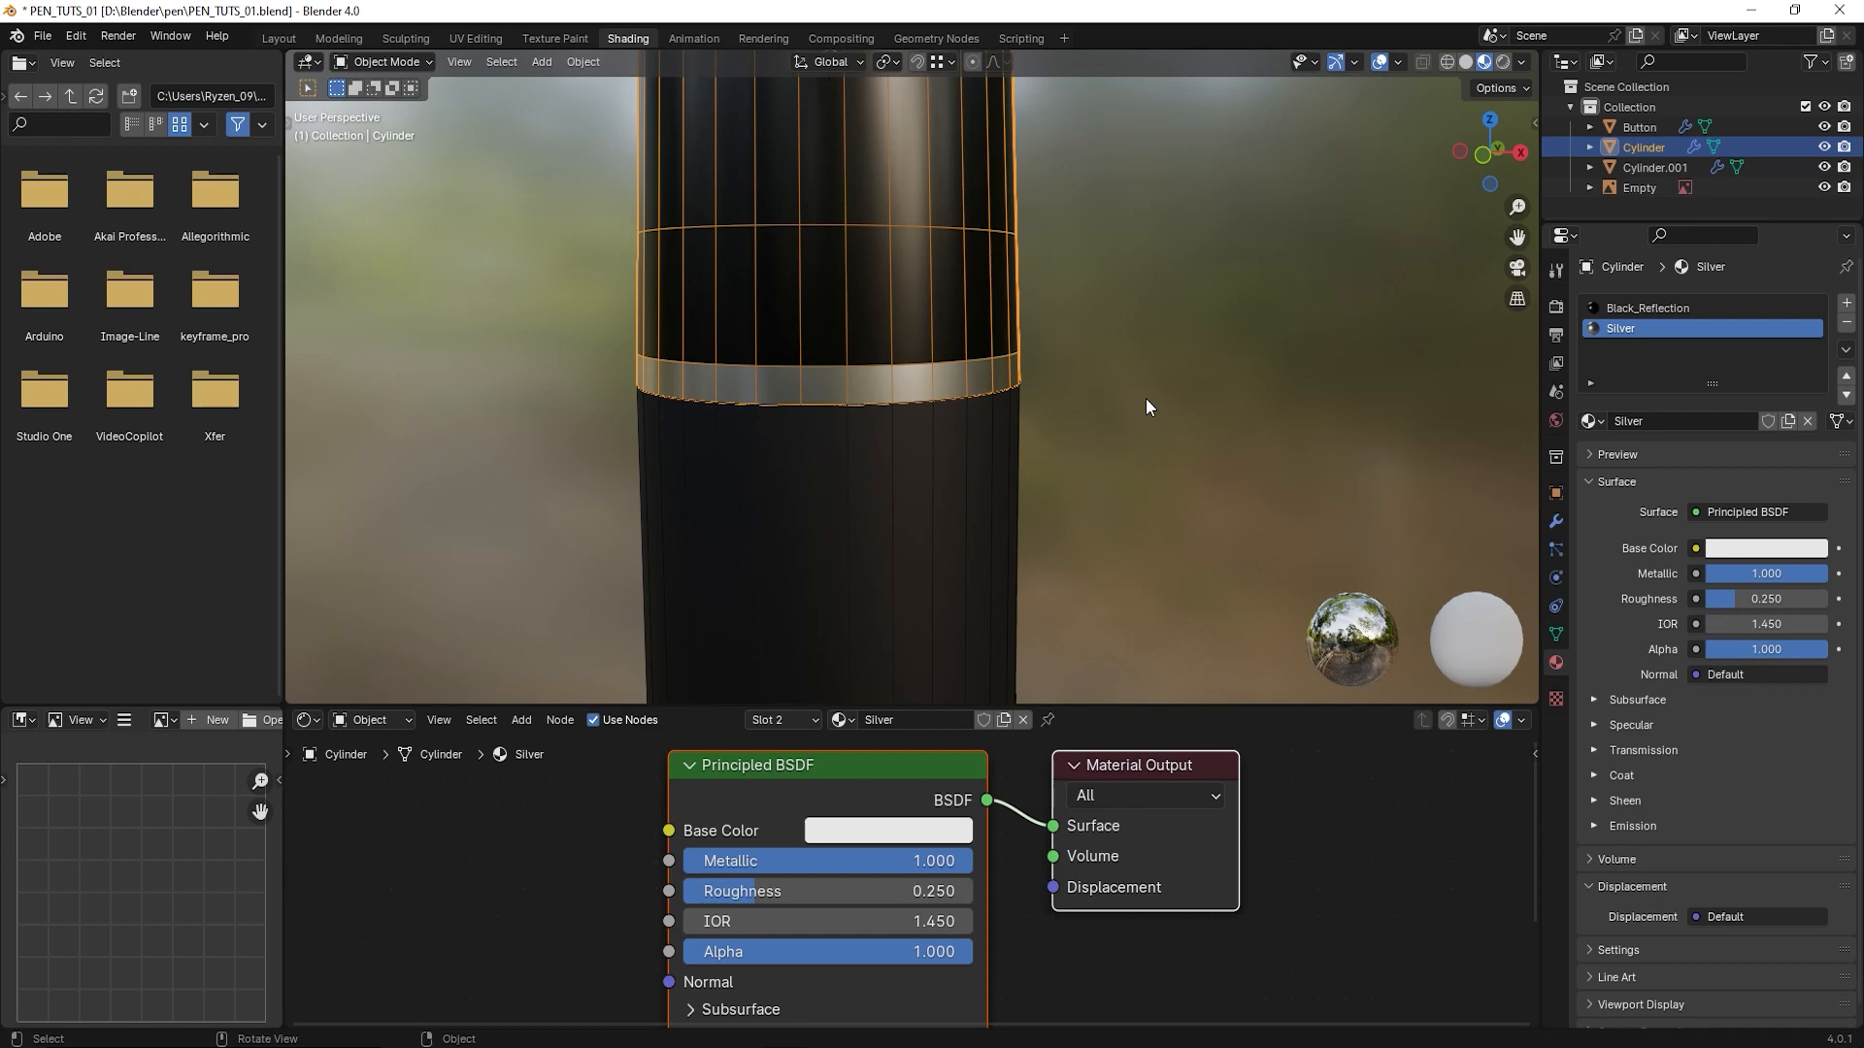
# - Select the pen's lower grip body around the side button opening and enter Edit Mode
pyautogui.scroll(-4, 1146, 398)
pyautogui.moveTo(1055, 450); pyautogui.dragTo(961, 507, button='middle')
pyautogui.scroll(-4, 961, 499)
pyautogui.keyDown('shift'); pyautogui.moveTo(945, 679); pyautogui.dragTo(936, 361, button='middle'); pyautogui.keyUp('shift')
pyautogui.scroll(1, 935, 361)
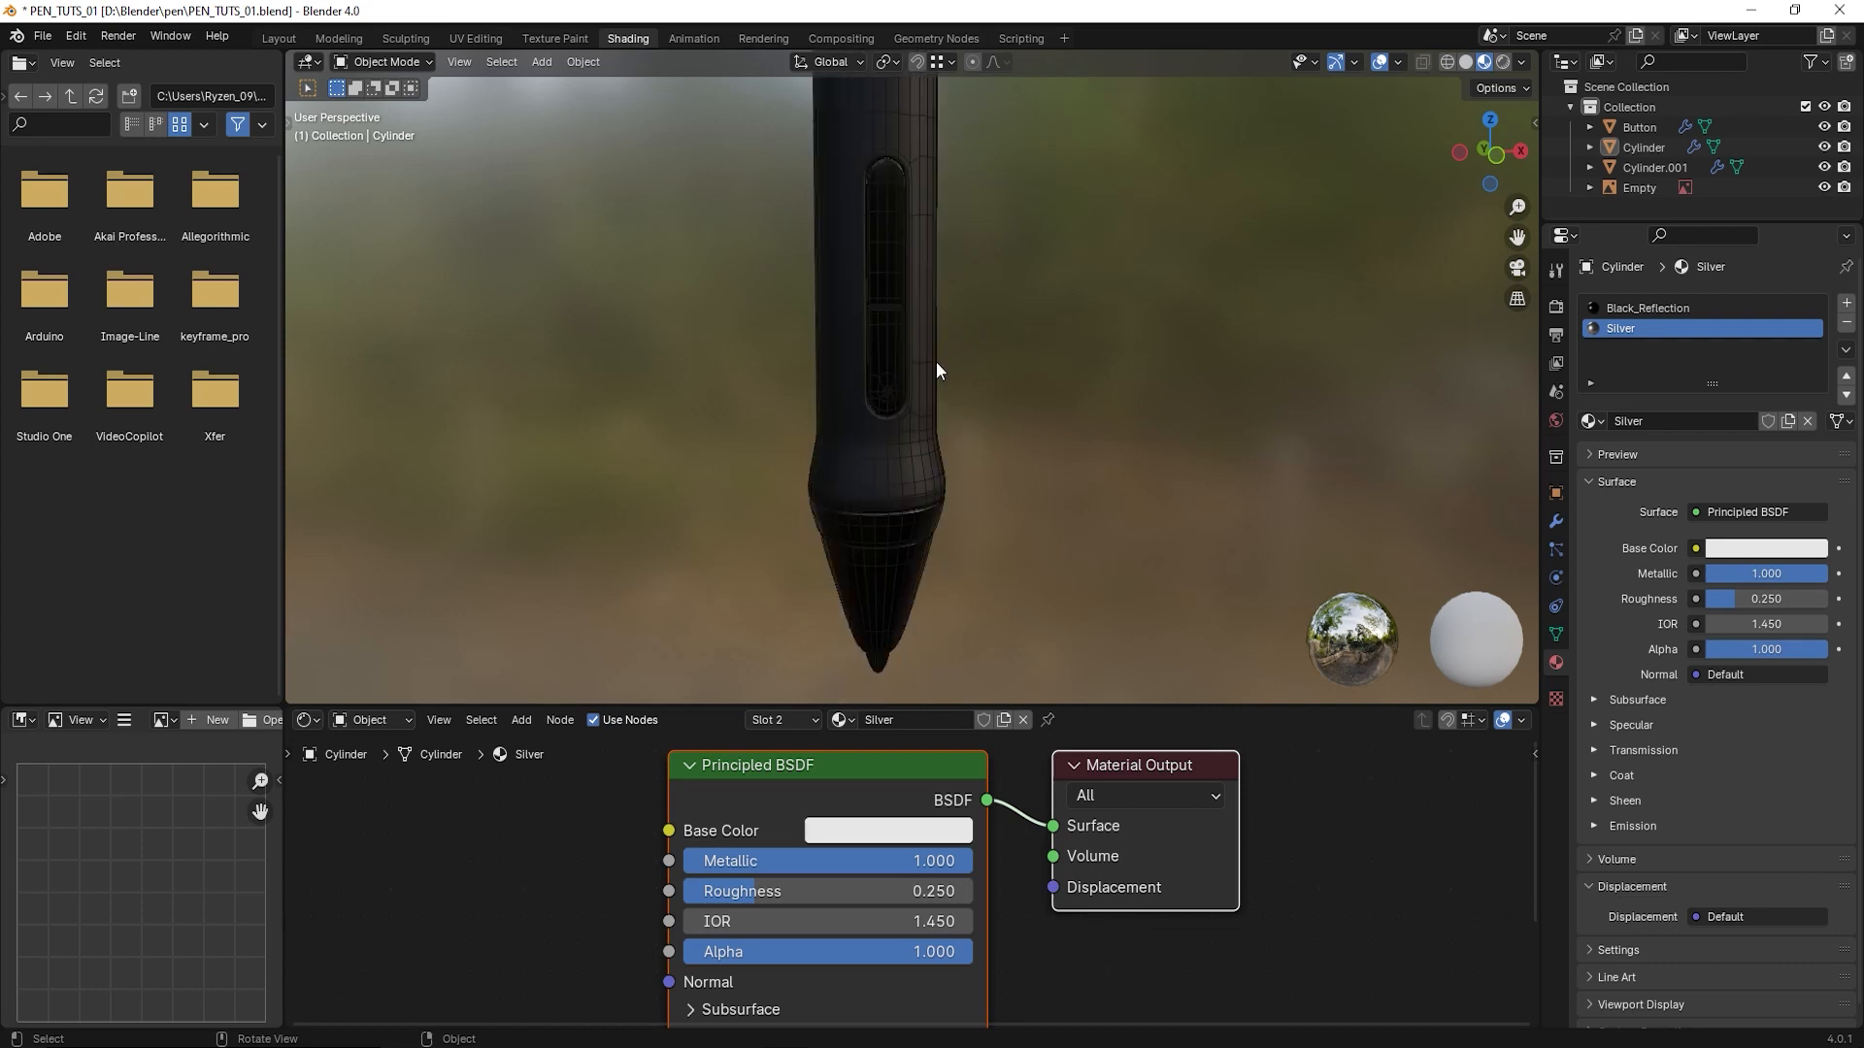
pyautogui.scroll(5, 935, 361)
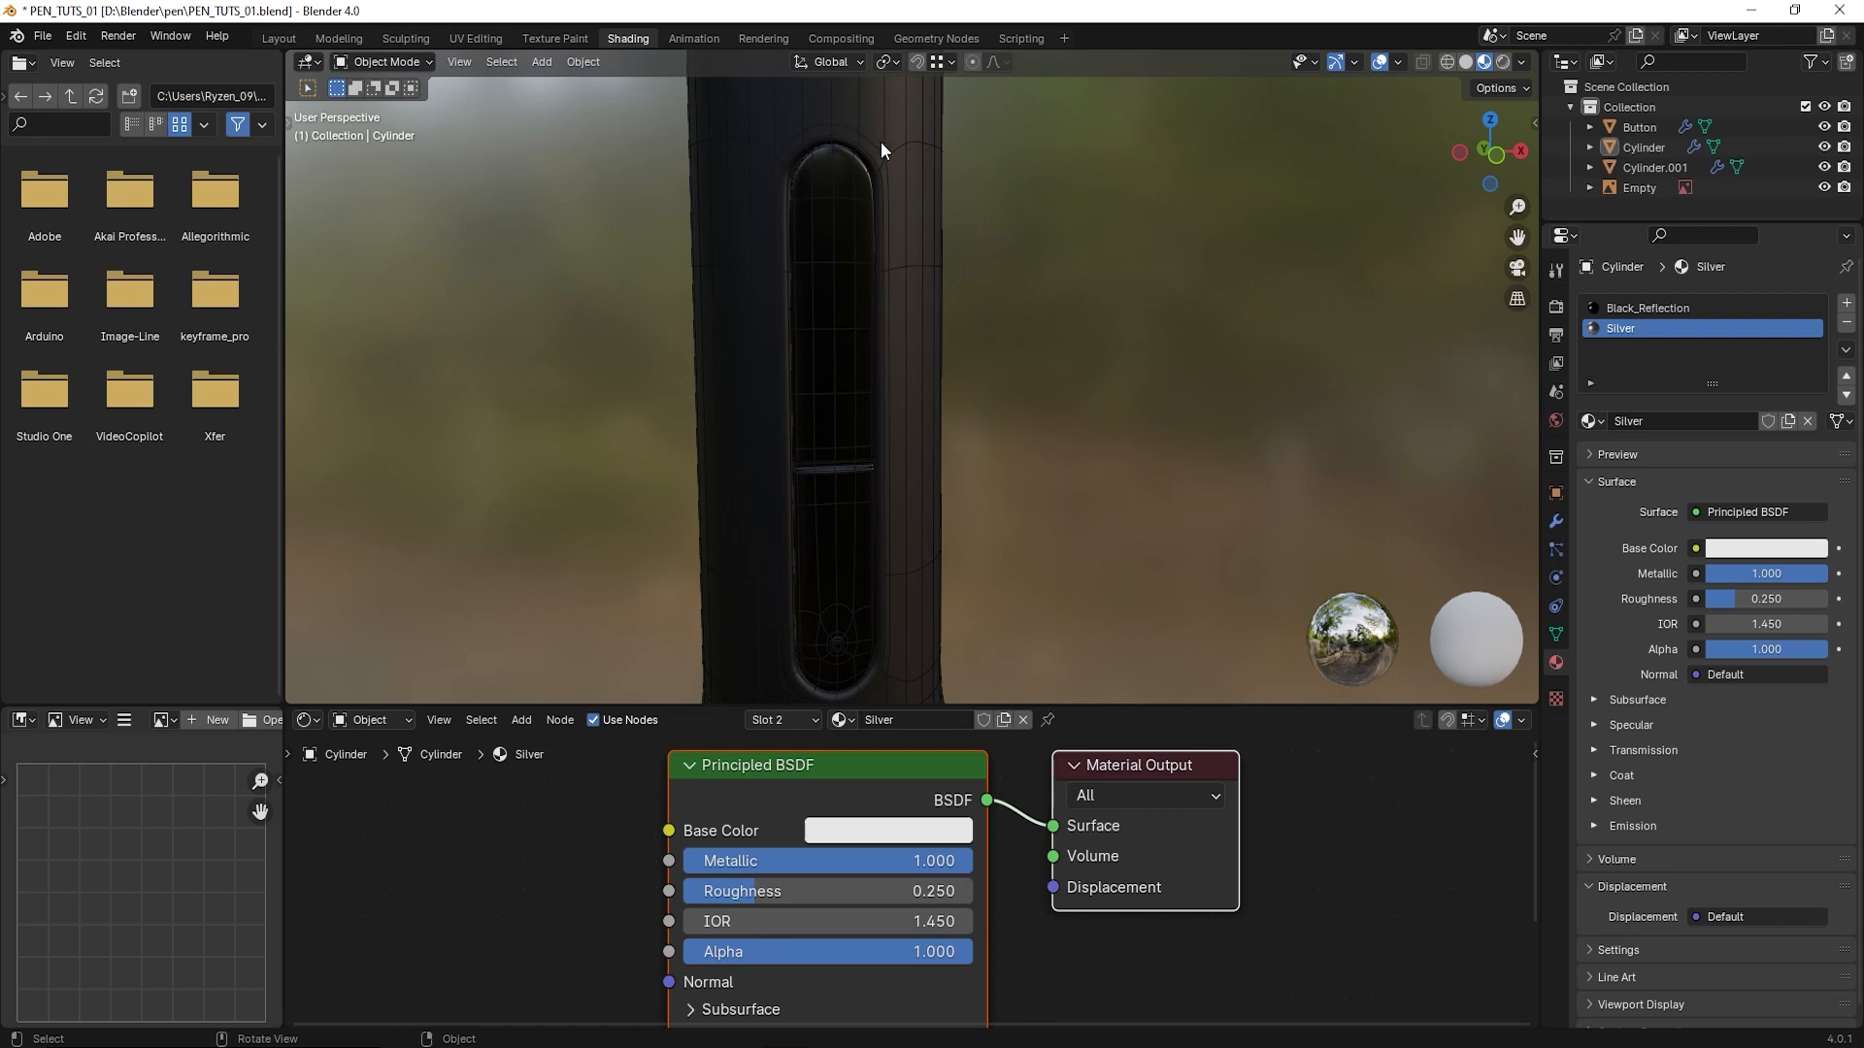
pyautogui.click(913, 376)
pyautogui.scroll(1, 889, 388)
pyautogui.scroll(1, 880, 297)
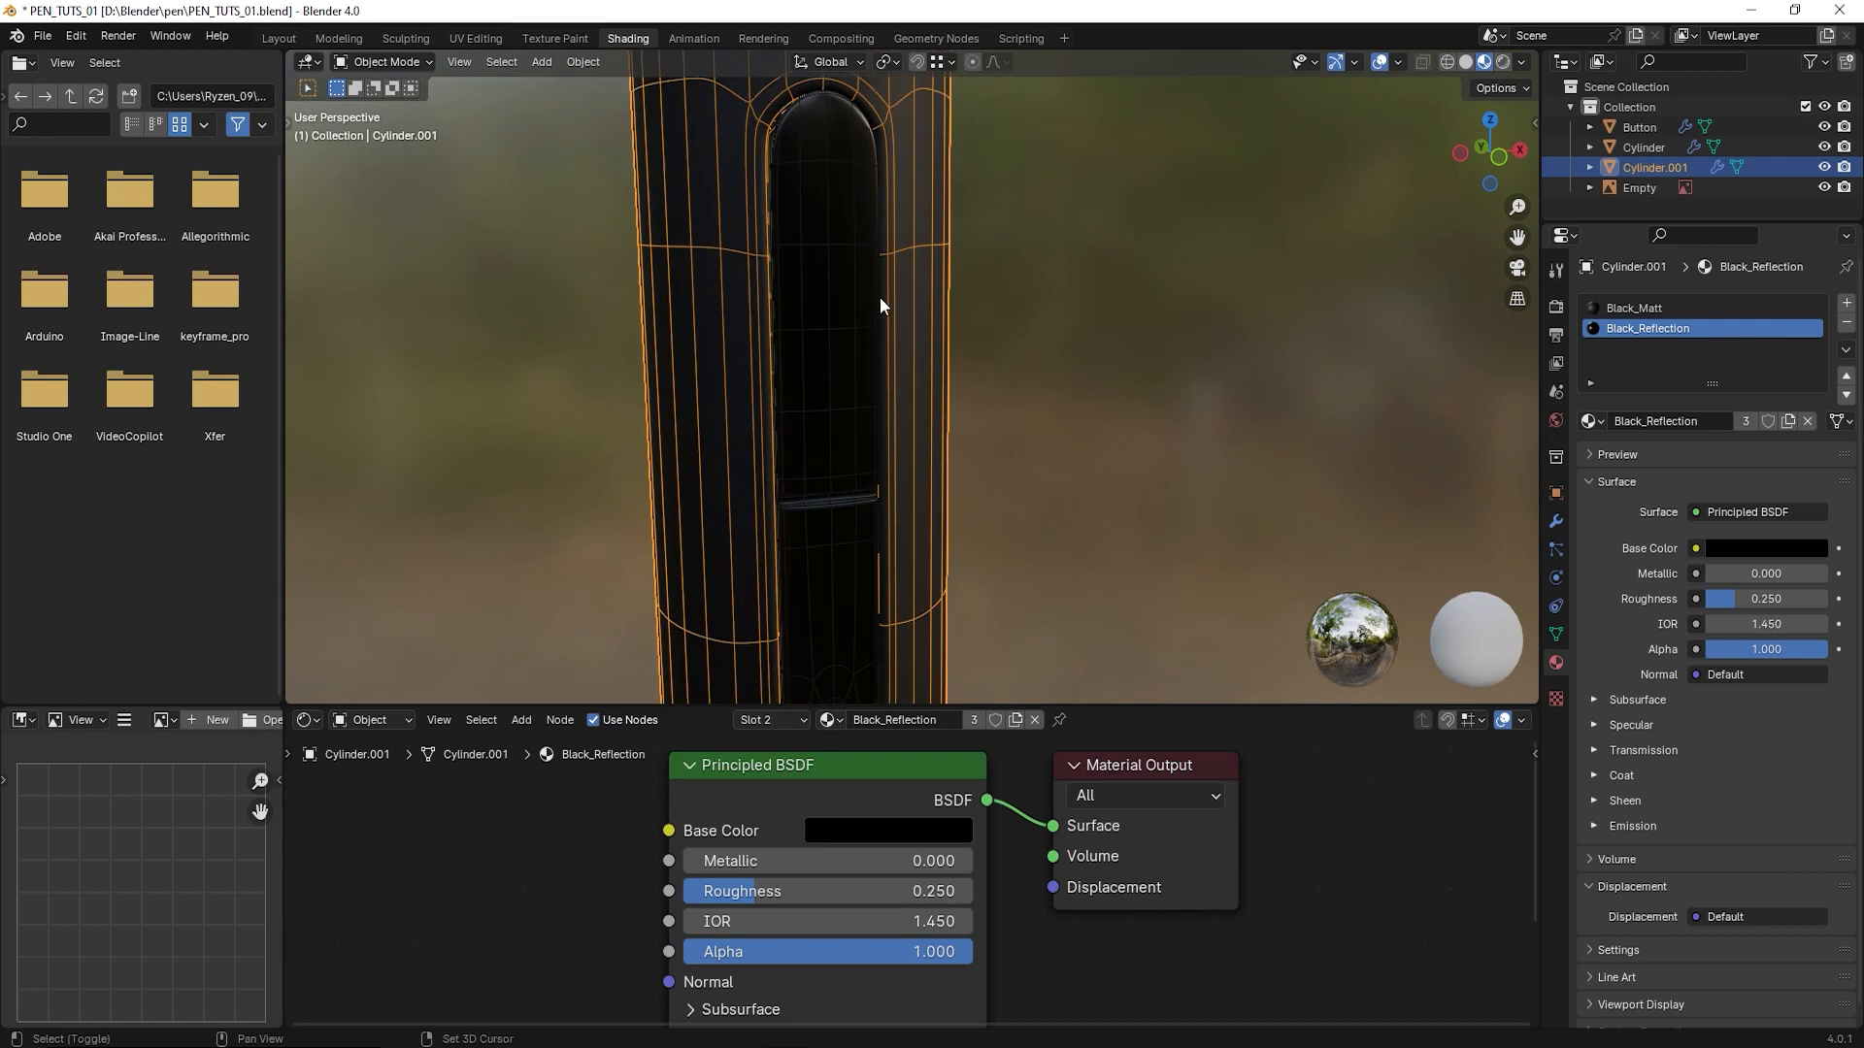
pyautogui.keyDown('shift'); pyautogui.moveTo(880, 297); pyautogui.dragTo(879, 359, button='middle'); pyautogui.keyUp('shift')
pyautogui.scroll(1, 880, 359)
pyautogui.click(396, 63)
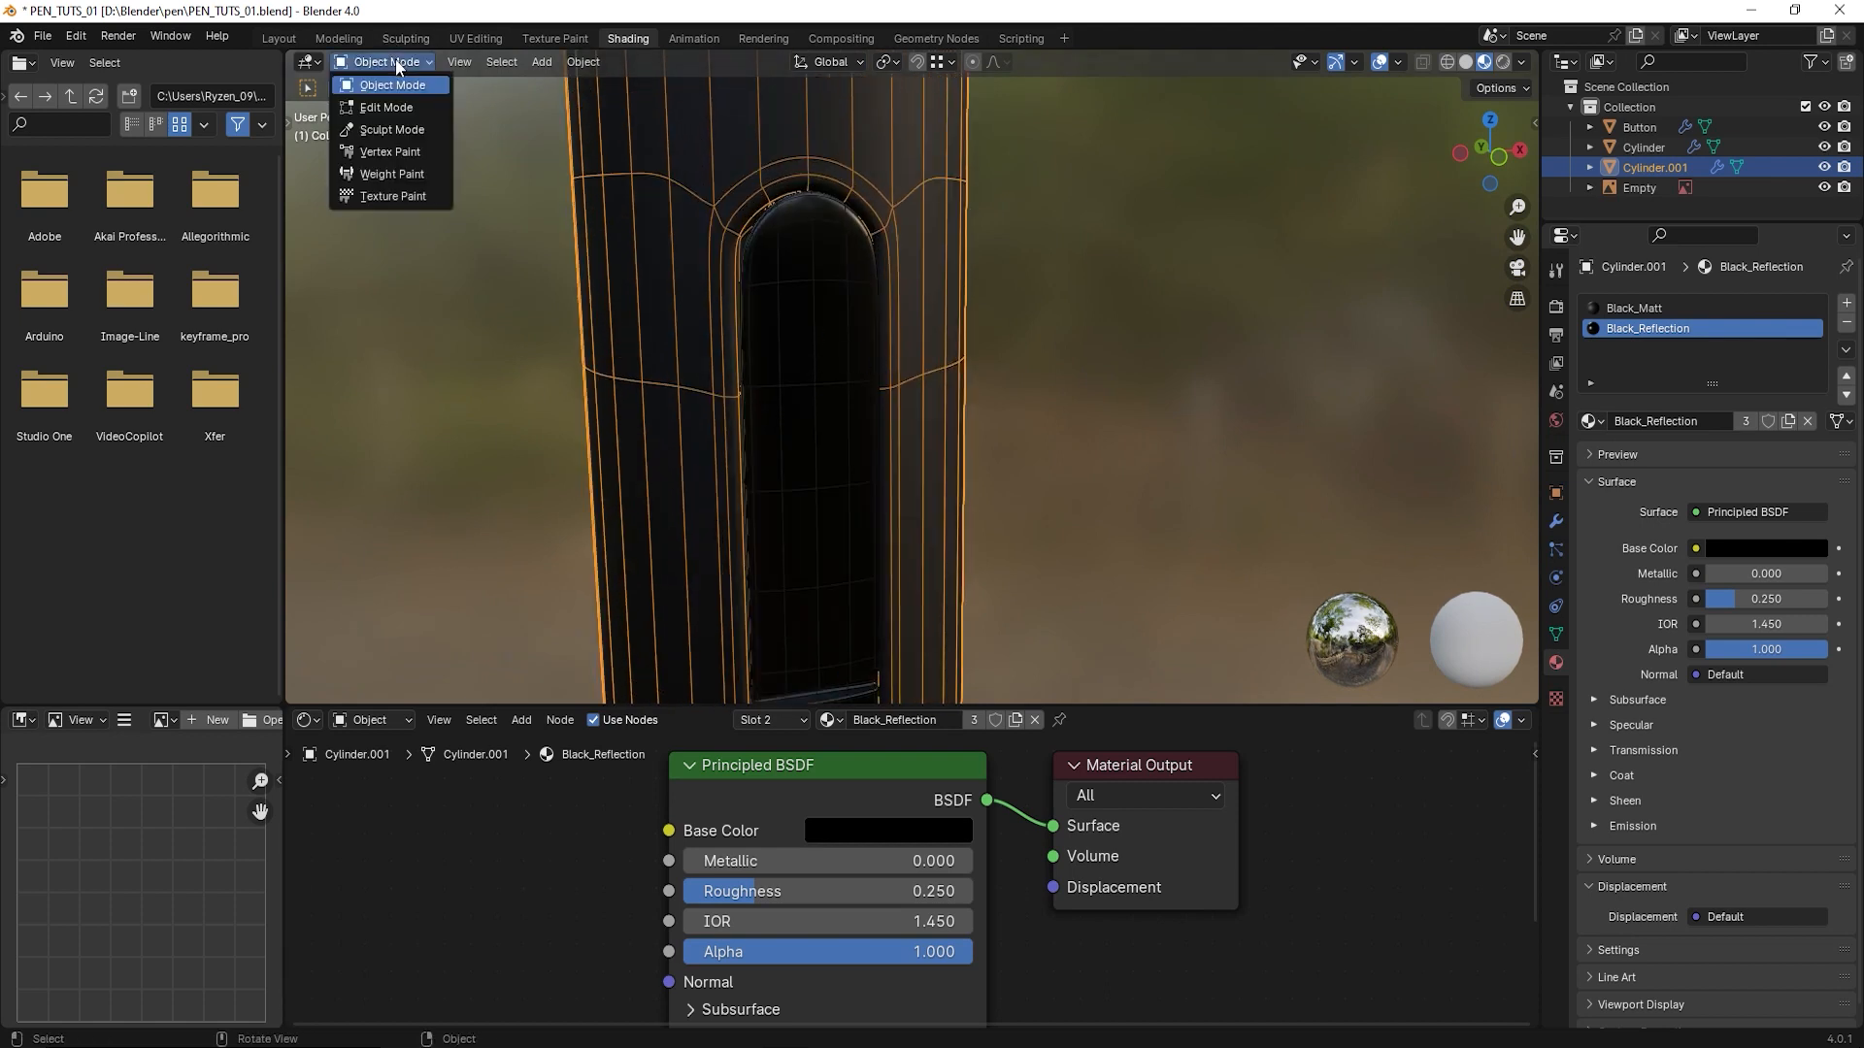
pyautogui.click(378, 106)
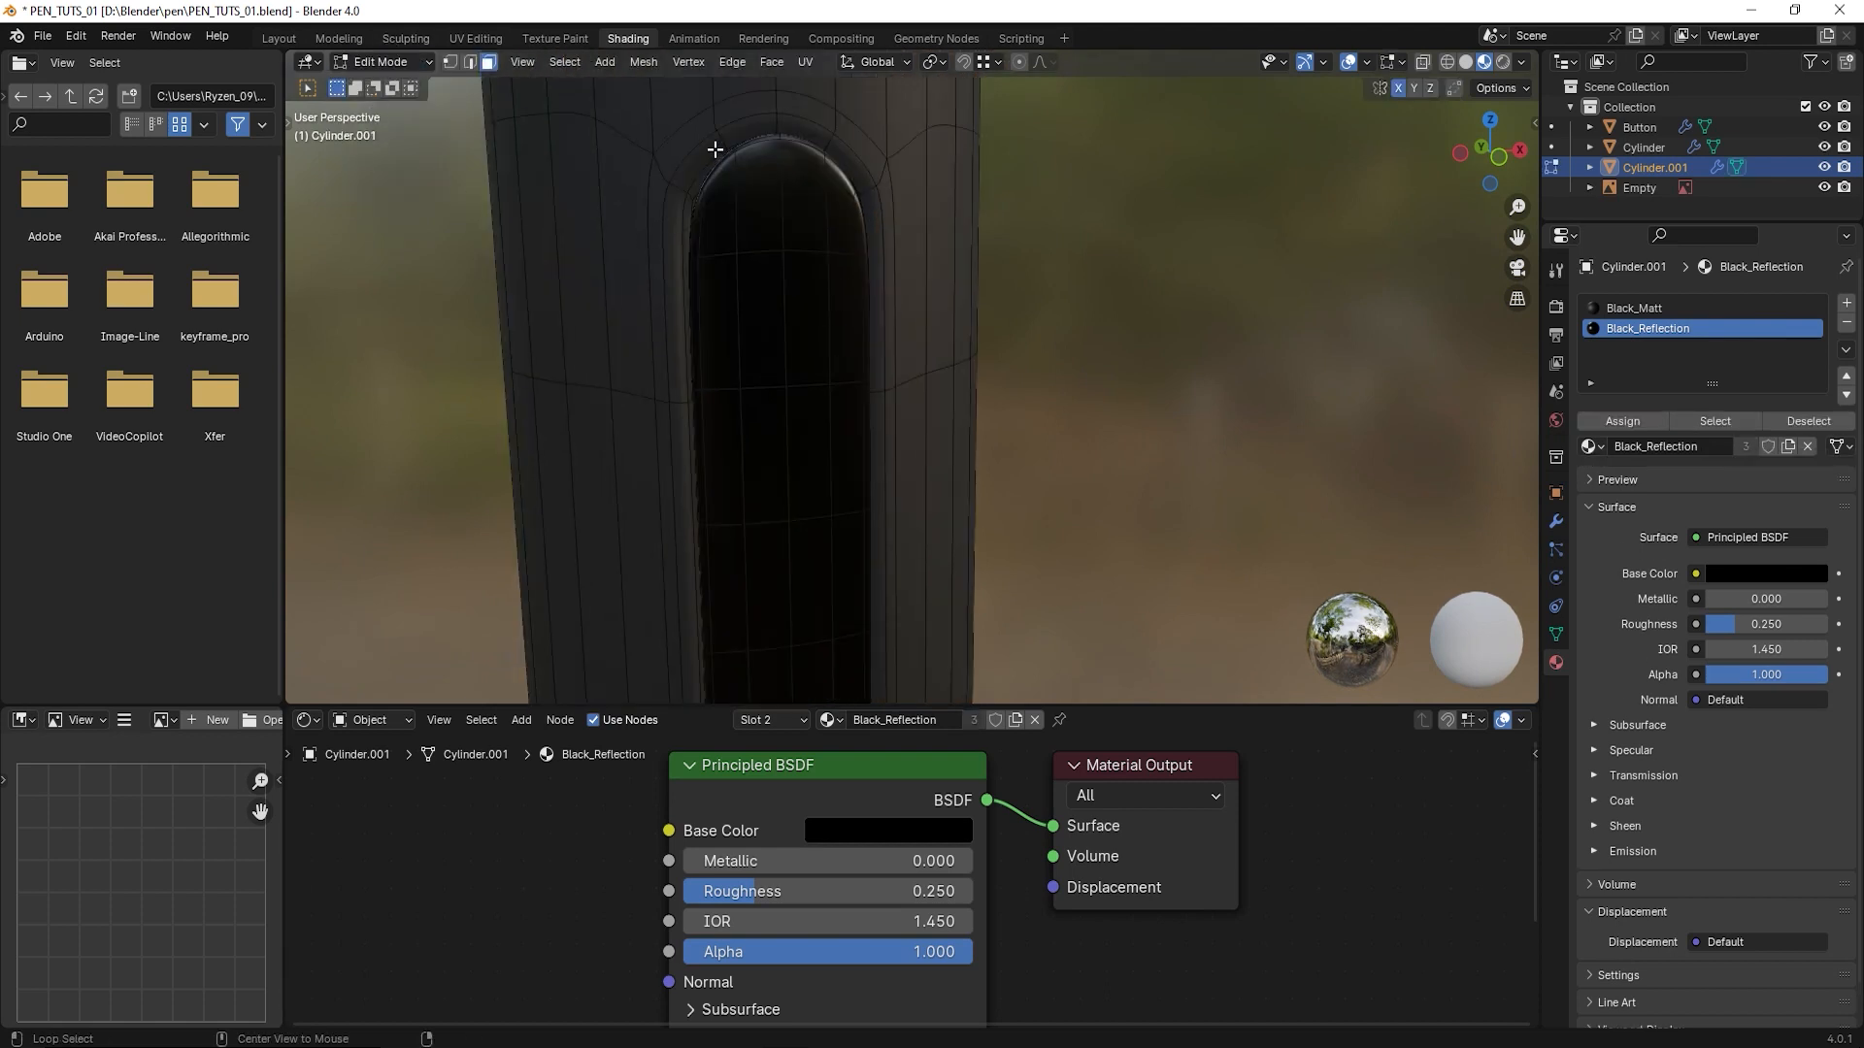
# - Select the face loop bordering the button opening and add a third material slot that uses the existing Silver material
pyautogui.keyDown('alt'); pyautogui.click(720, 140); pyautogui.keyUp('alt')
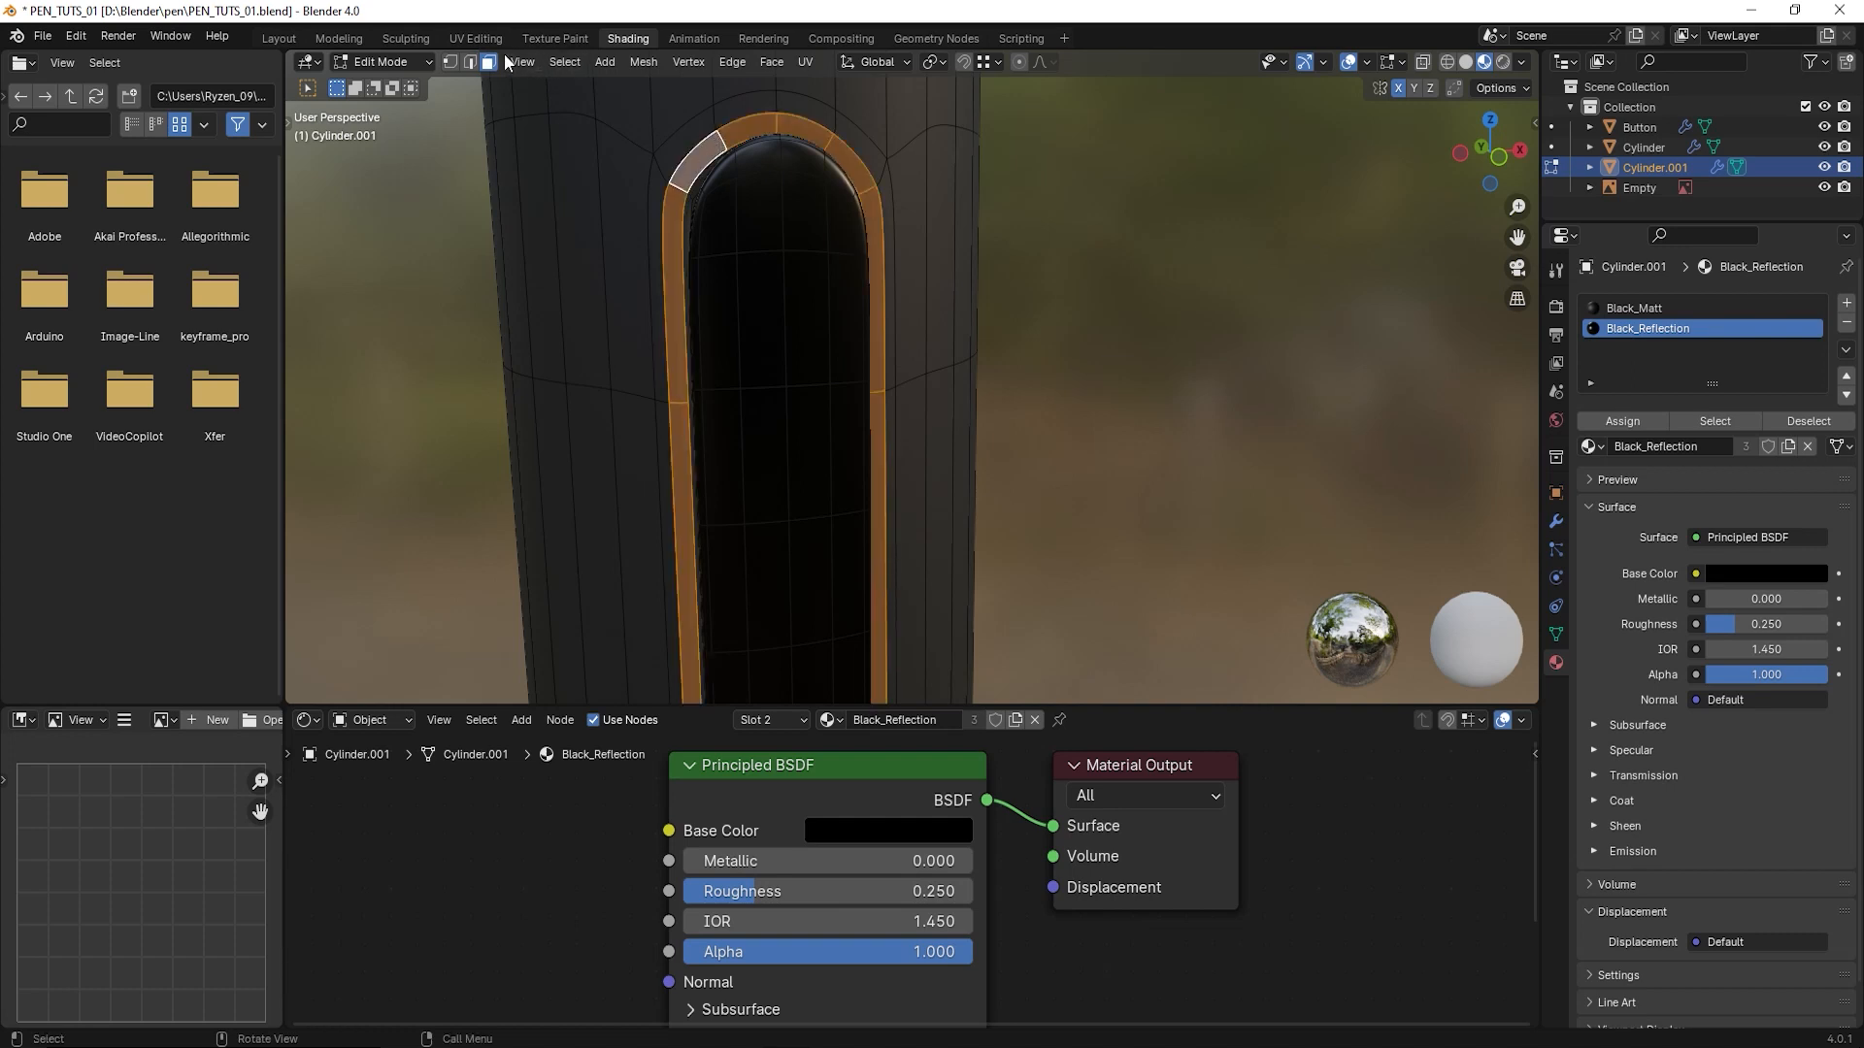
pyautogui.scroll(-3, 896, 372)
pyautogui.keyDown('shift'); pyautogui.moveTo(890, 534); pyautogui.dragTo(894, 250, button='middle'); pyautogui.keyUp('shift')
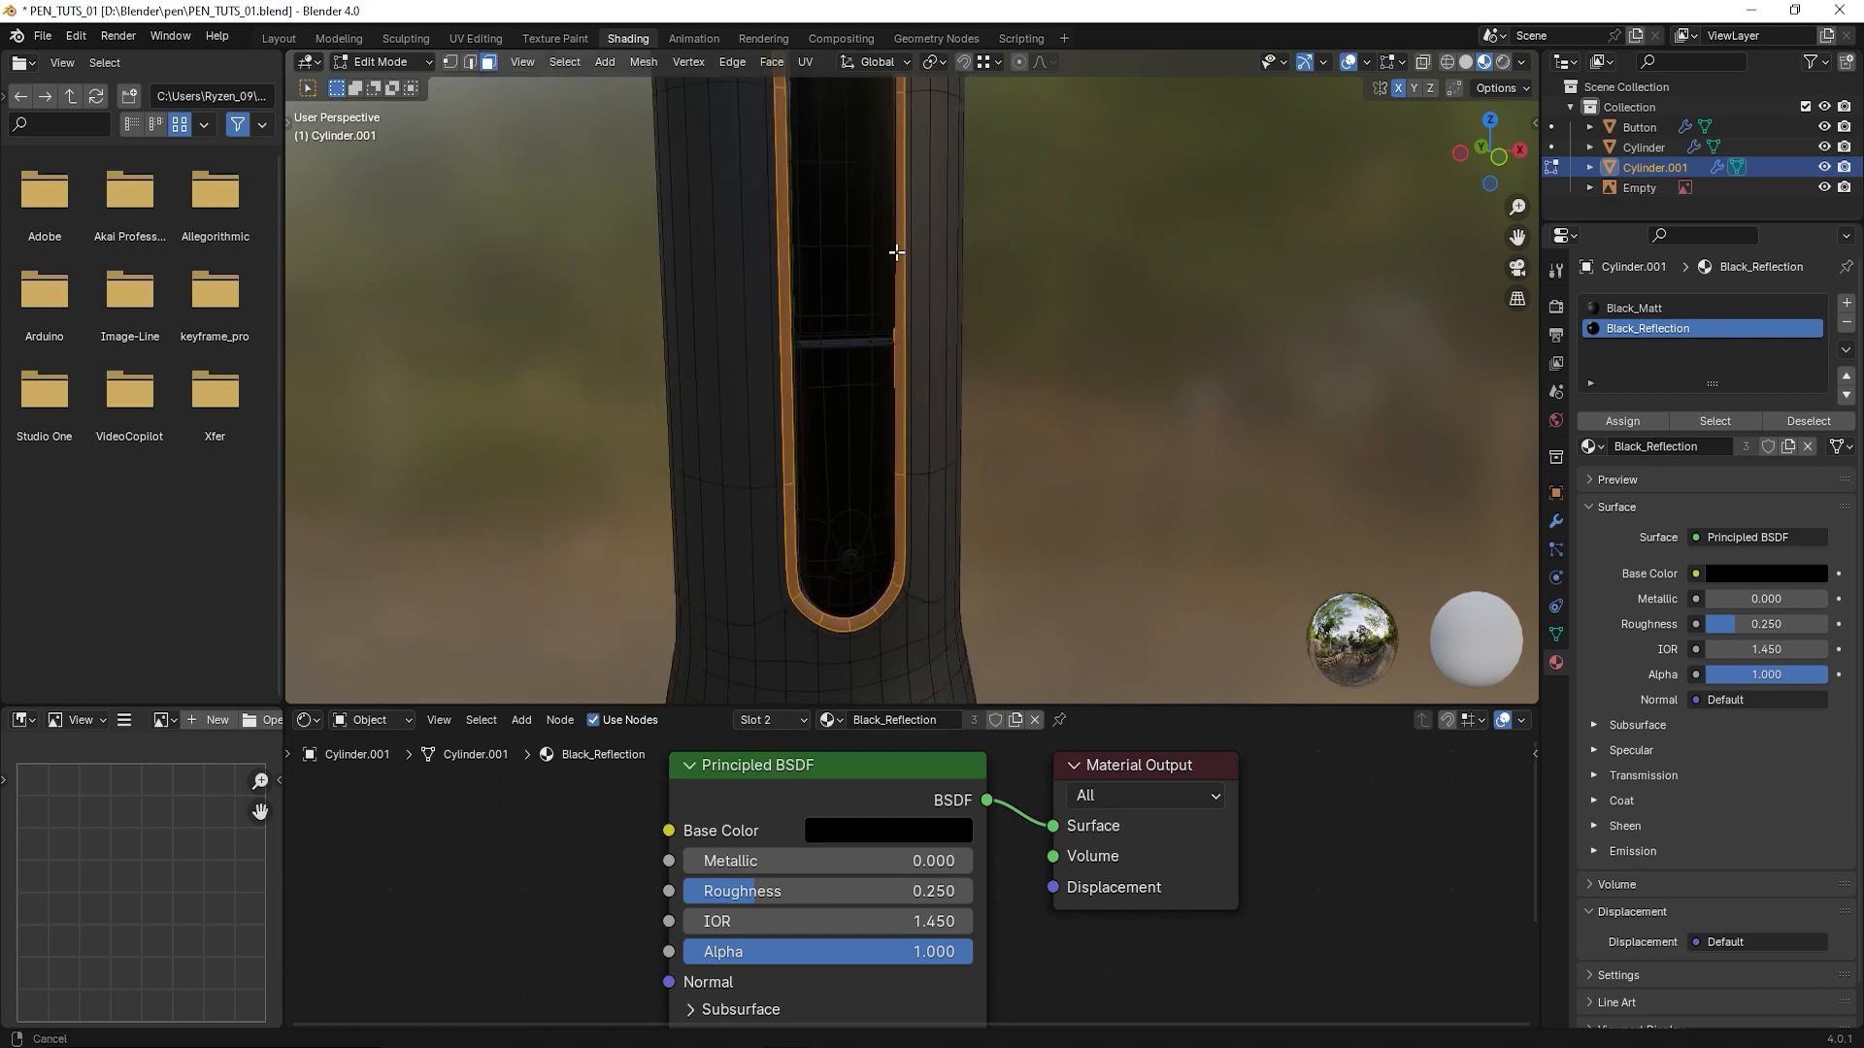
pyautogui.scroll(-3, 818, 299)
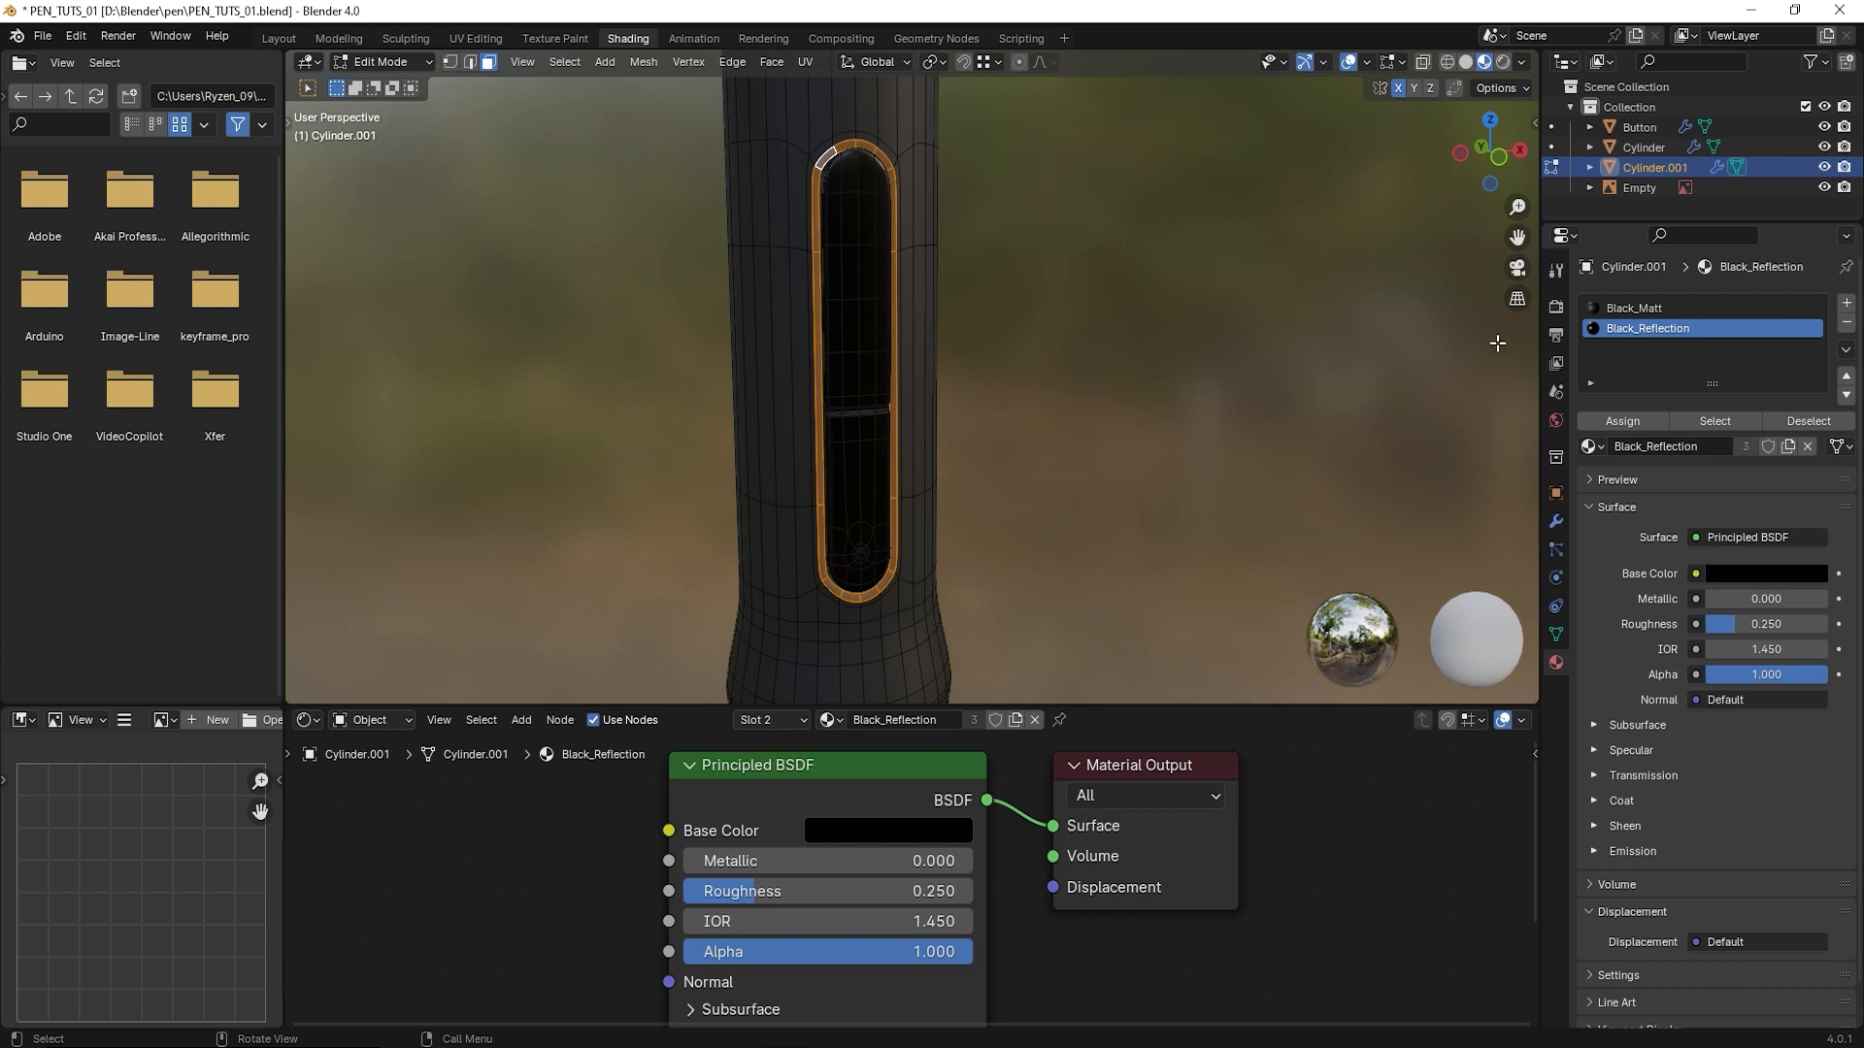
pyautogui.click(1847, 304)
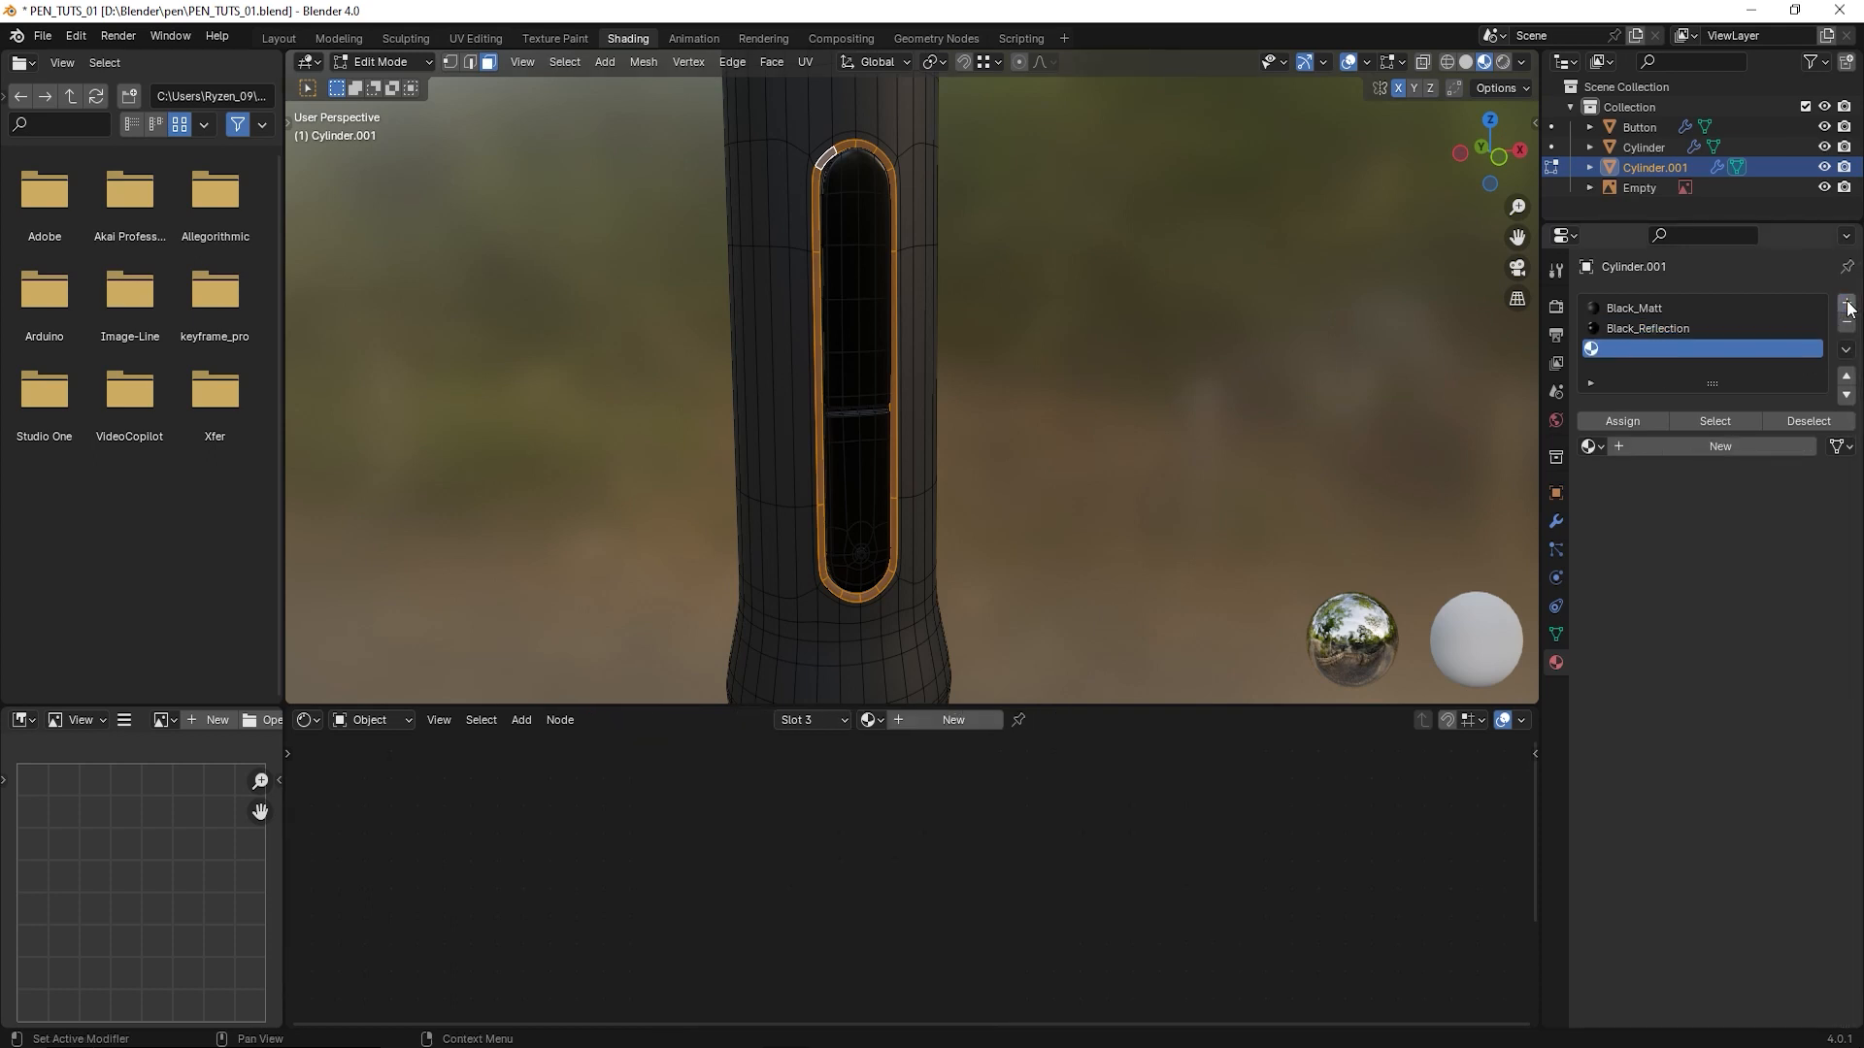
pyautogui.click(1597, 447)
pyautogui.click(1613, 515)
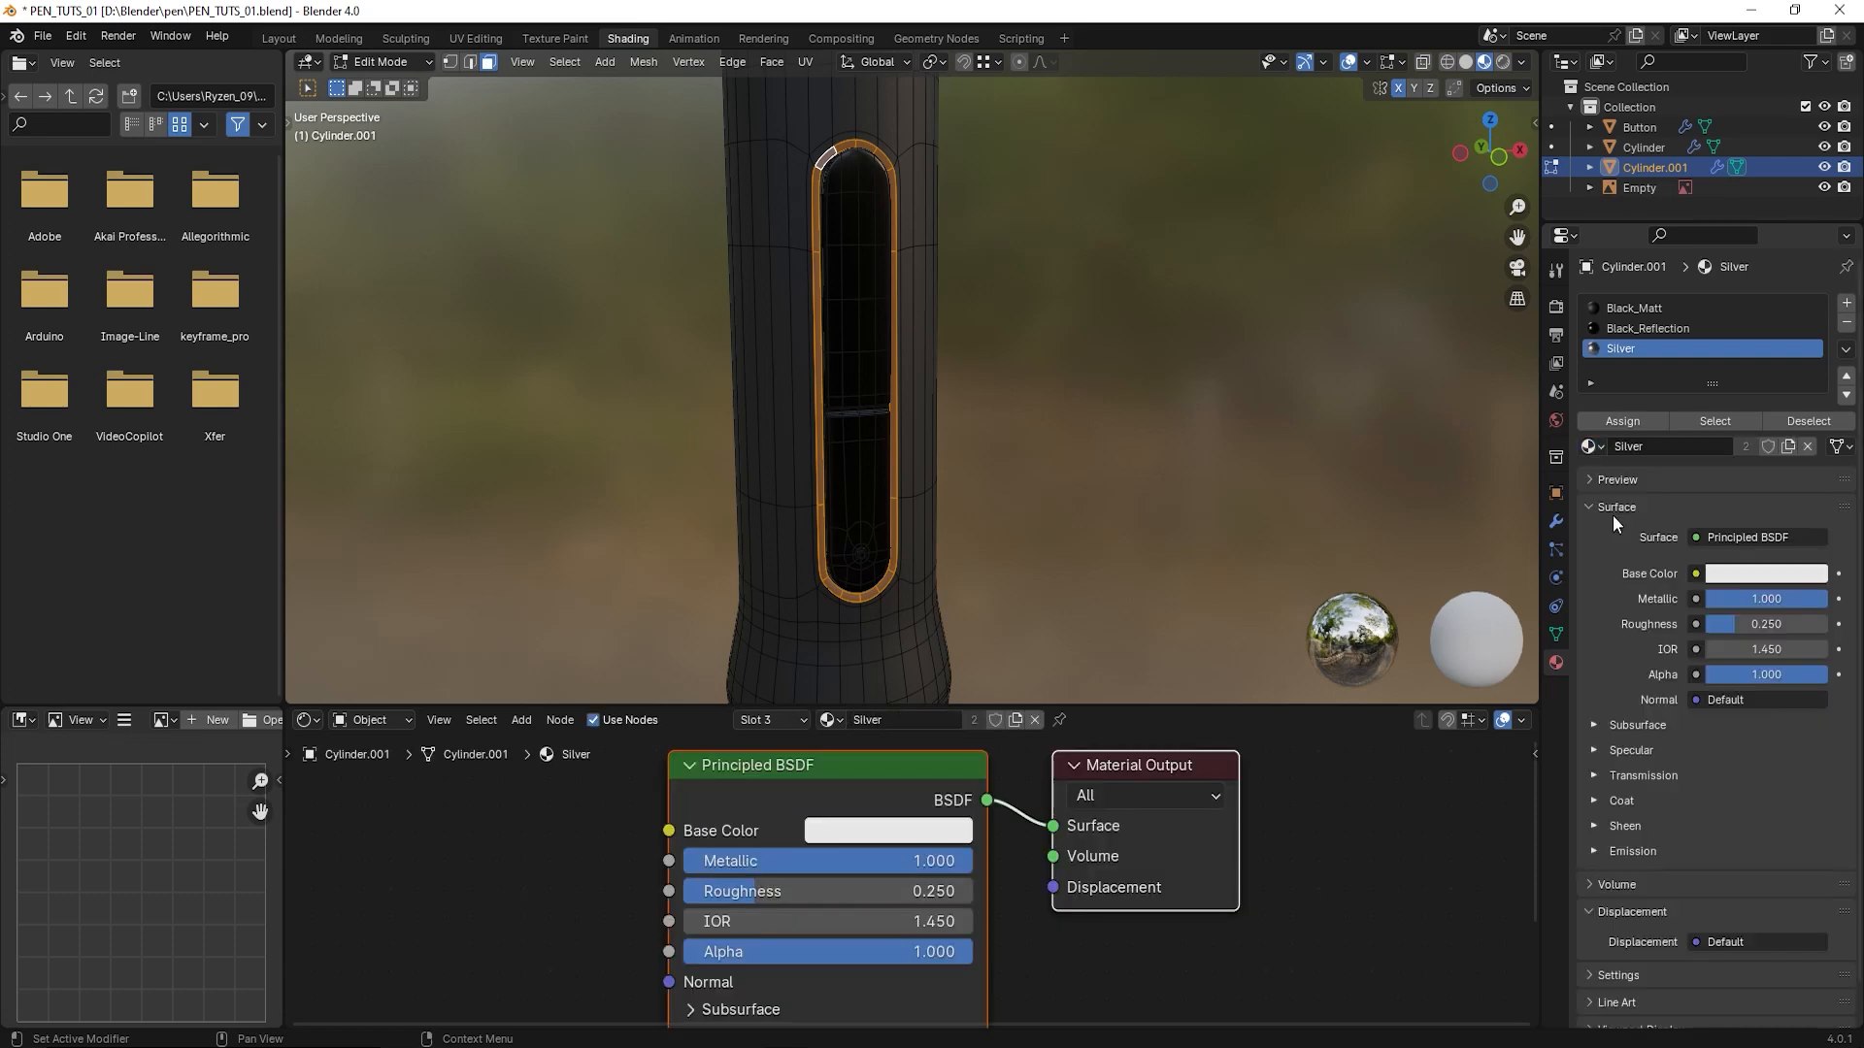
# - Check the rim of the button opening up close in Object Mode, and return to Edit Mode
pyautogui.moveTo(1068, 408); pyautogui.dragTo(944, 457, button='middle')
pyautogui.scroll(2, 961, 445)
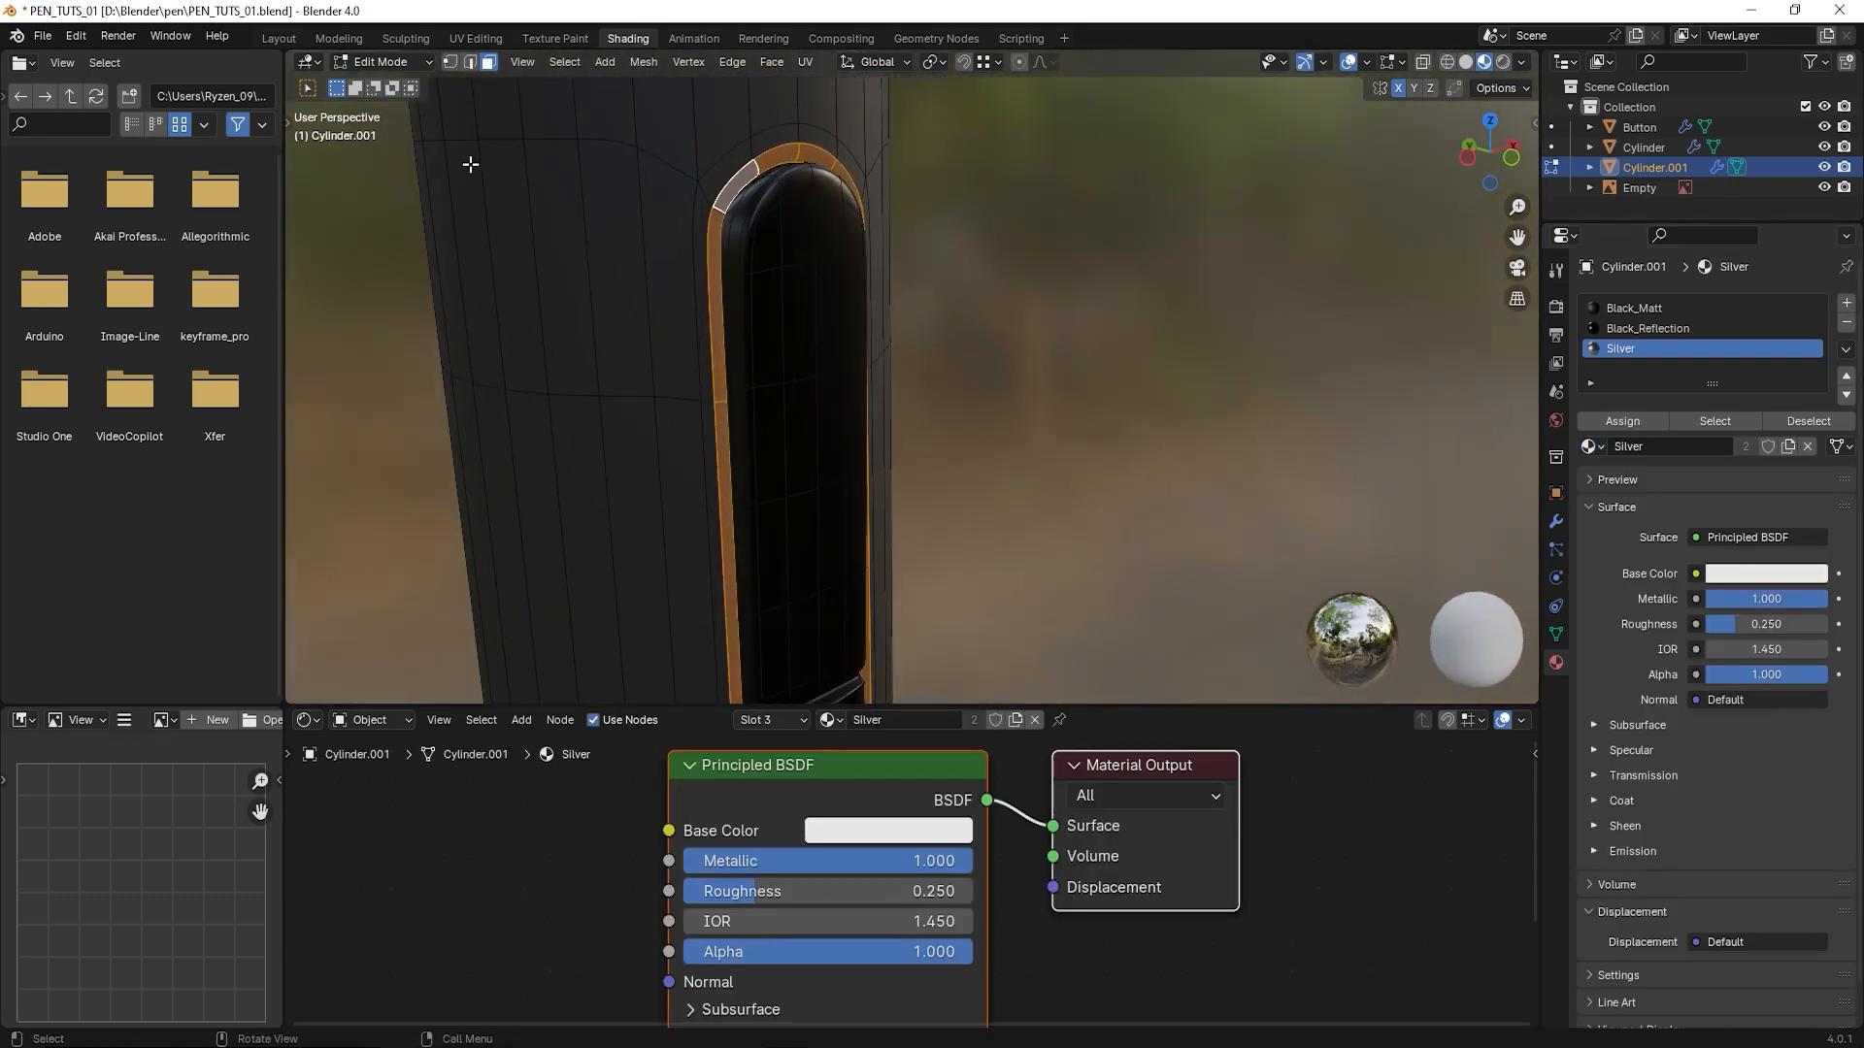
pyautogui.click(377, 66)
pyautogui.click(383, 82)
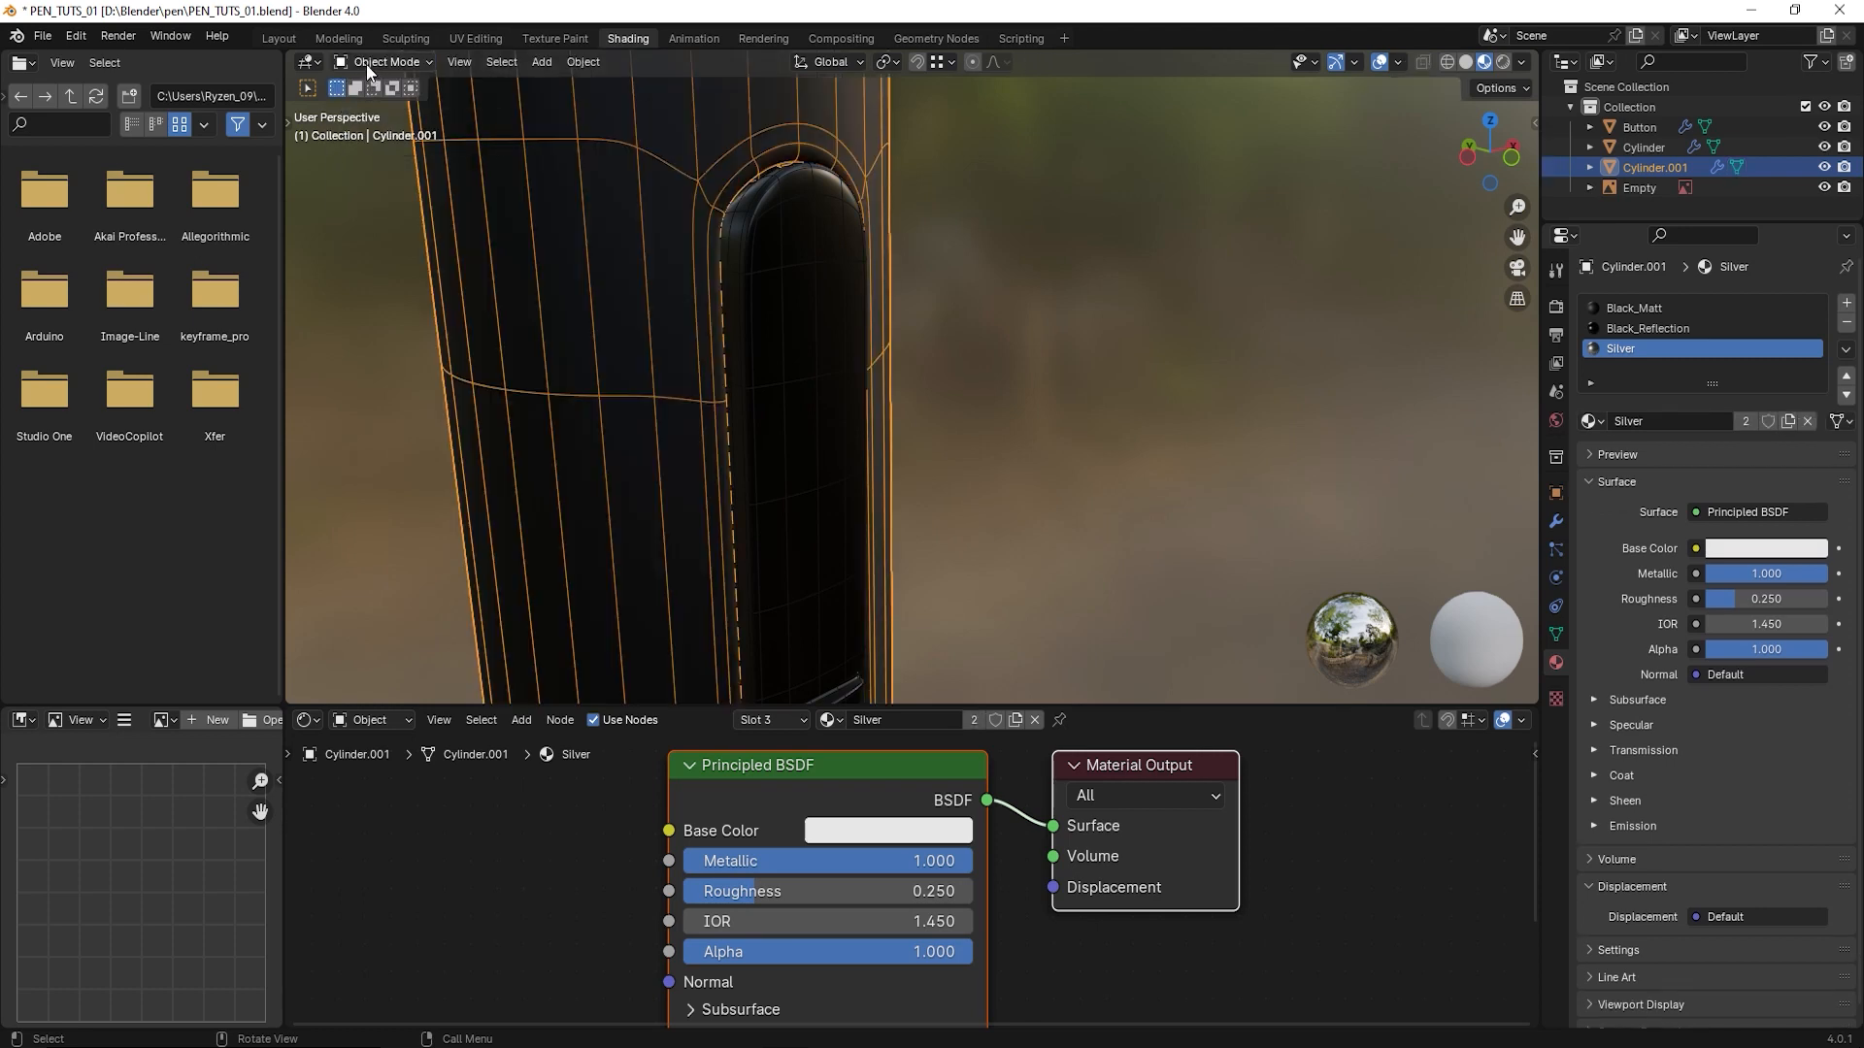
pyautogui.click(365, 64)
pyautogui.click(367, 89)
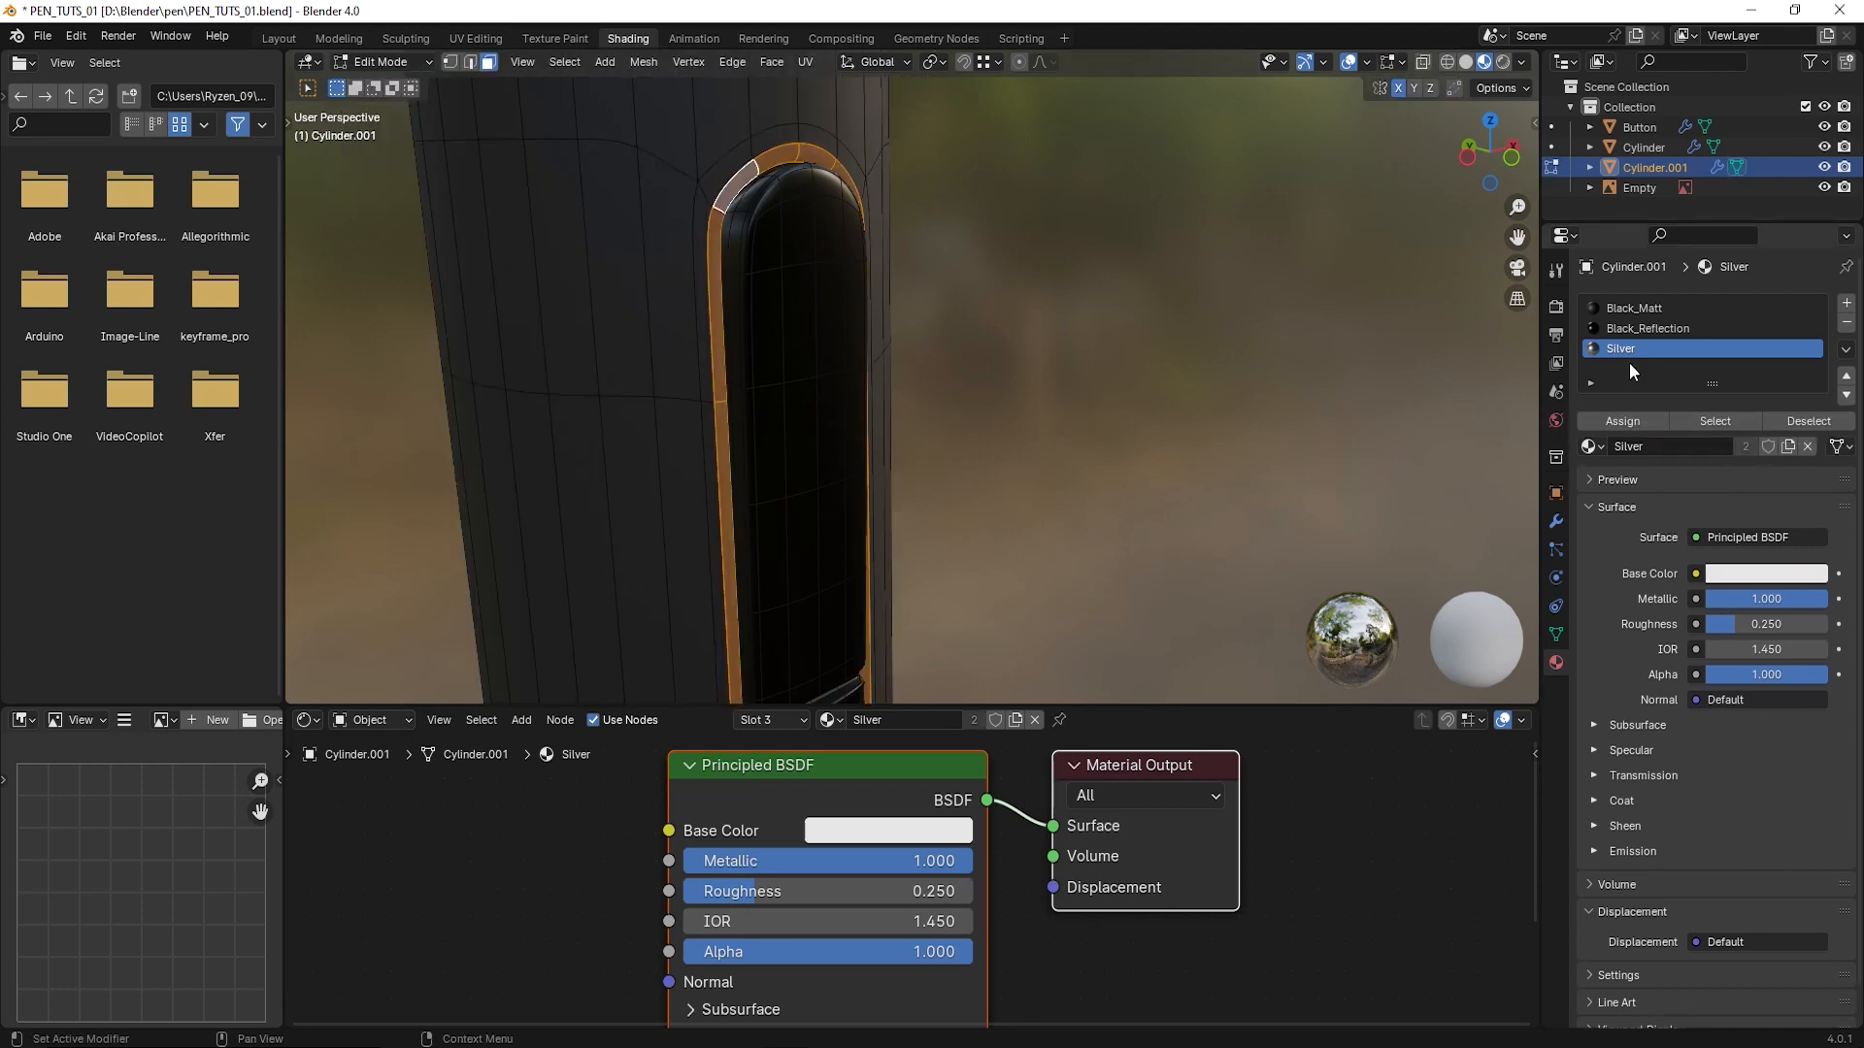
# - Assign Silver to the selected rim of the button opening, return to Object Mode and deselect the grip body
pyautogui.click(1624, 422)
pyautogui.moveTo(796, 389); pyautogui.dragTo(696, 322, button='middle')
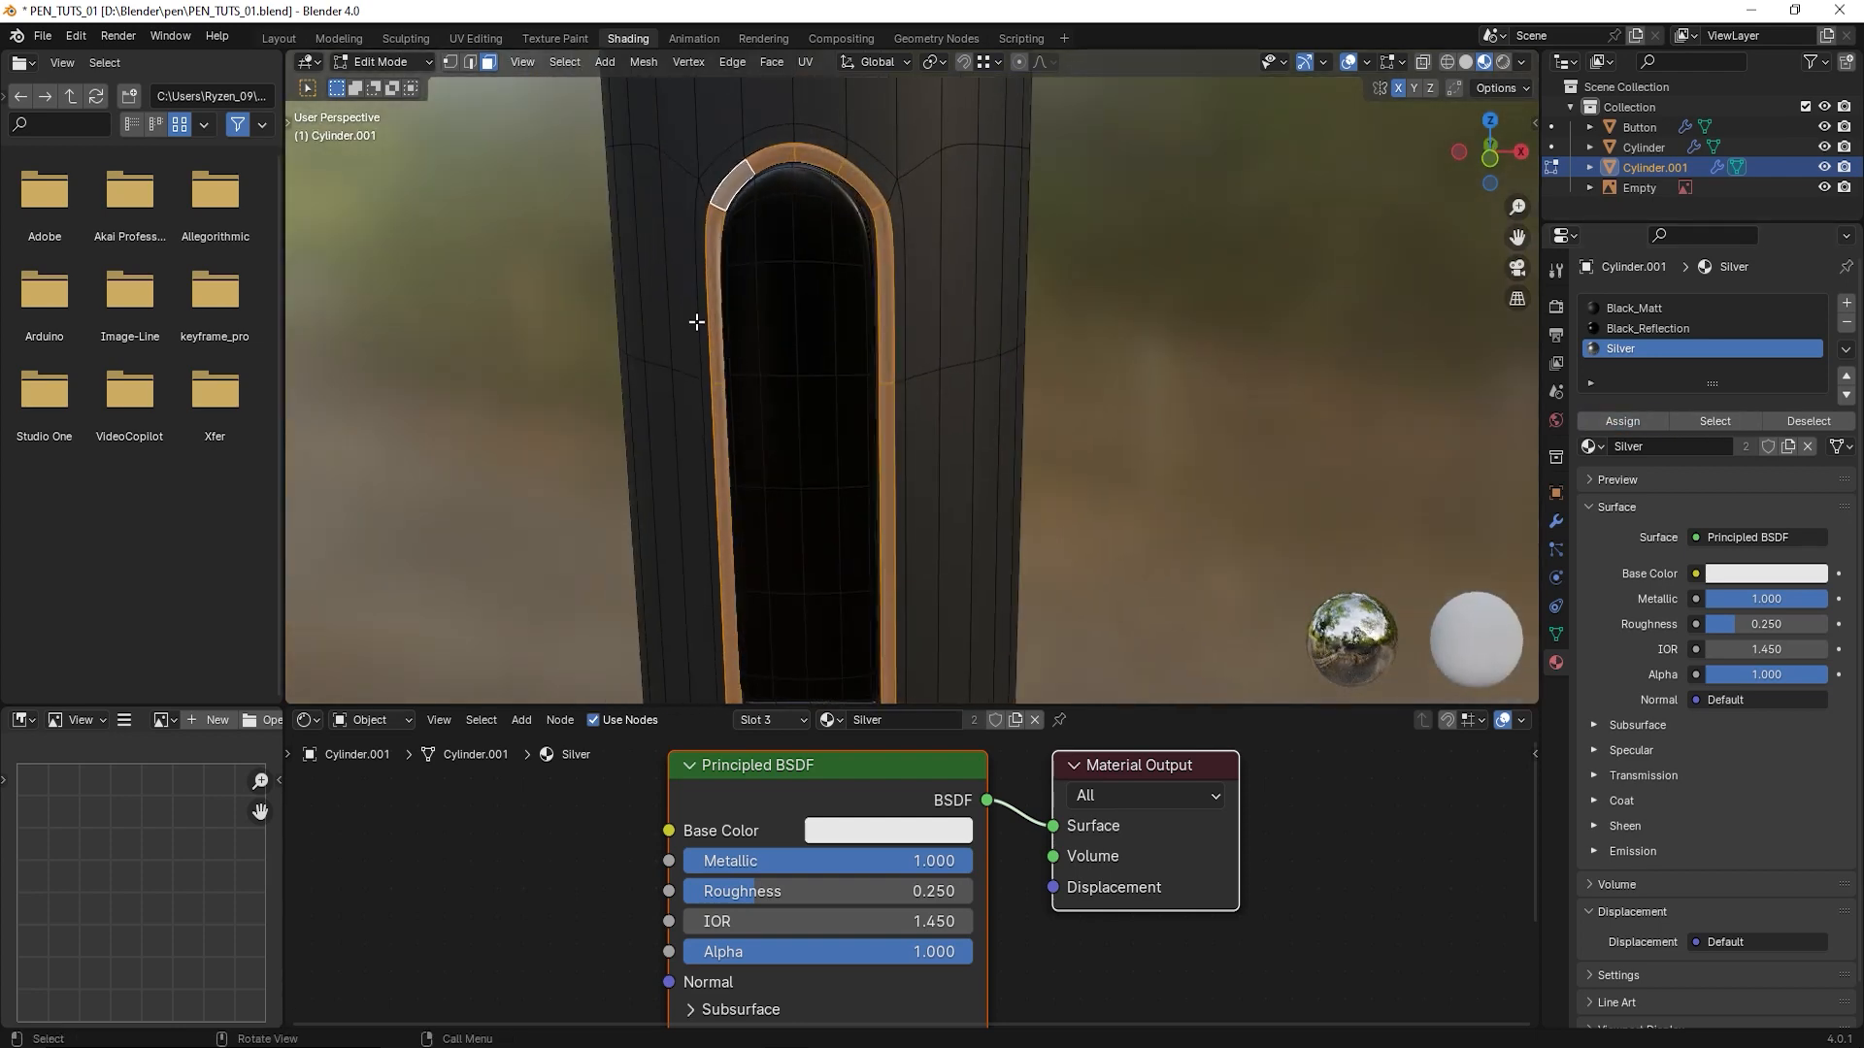
pyautogui.click(378, 59)
pyautogui.click(361, 84)
pyautogui.scroll(-5, 957, 383)
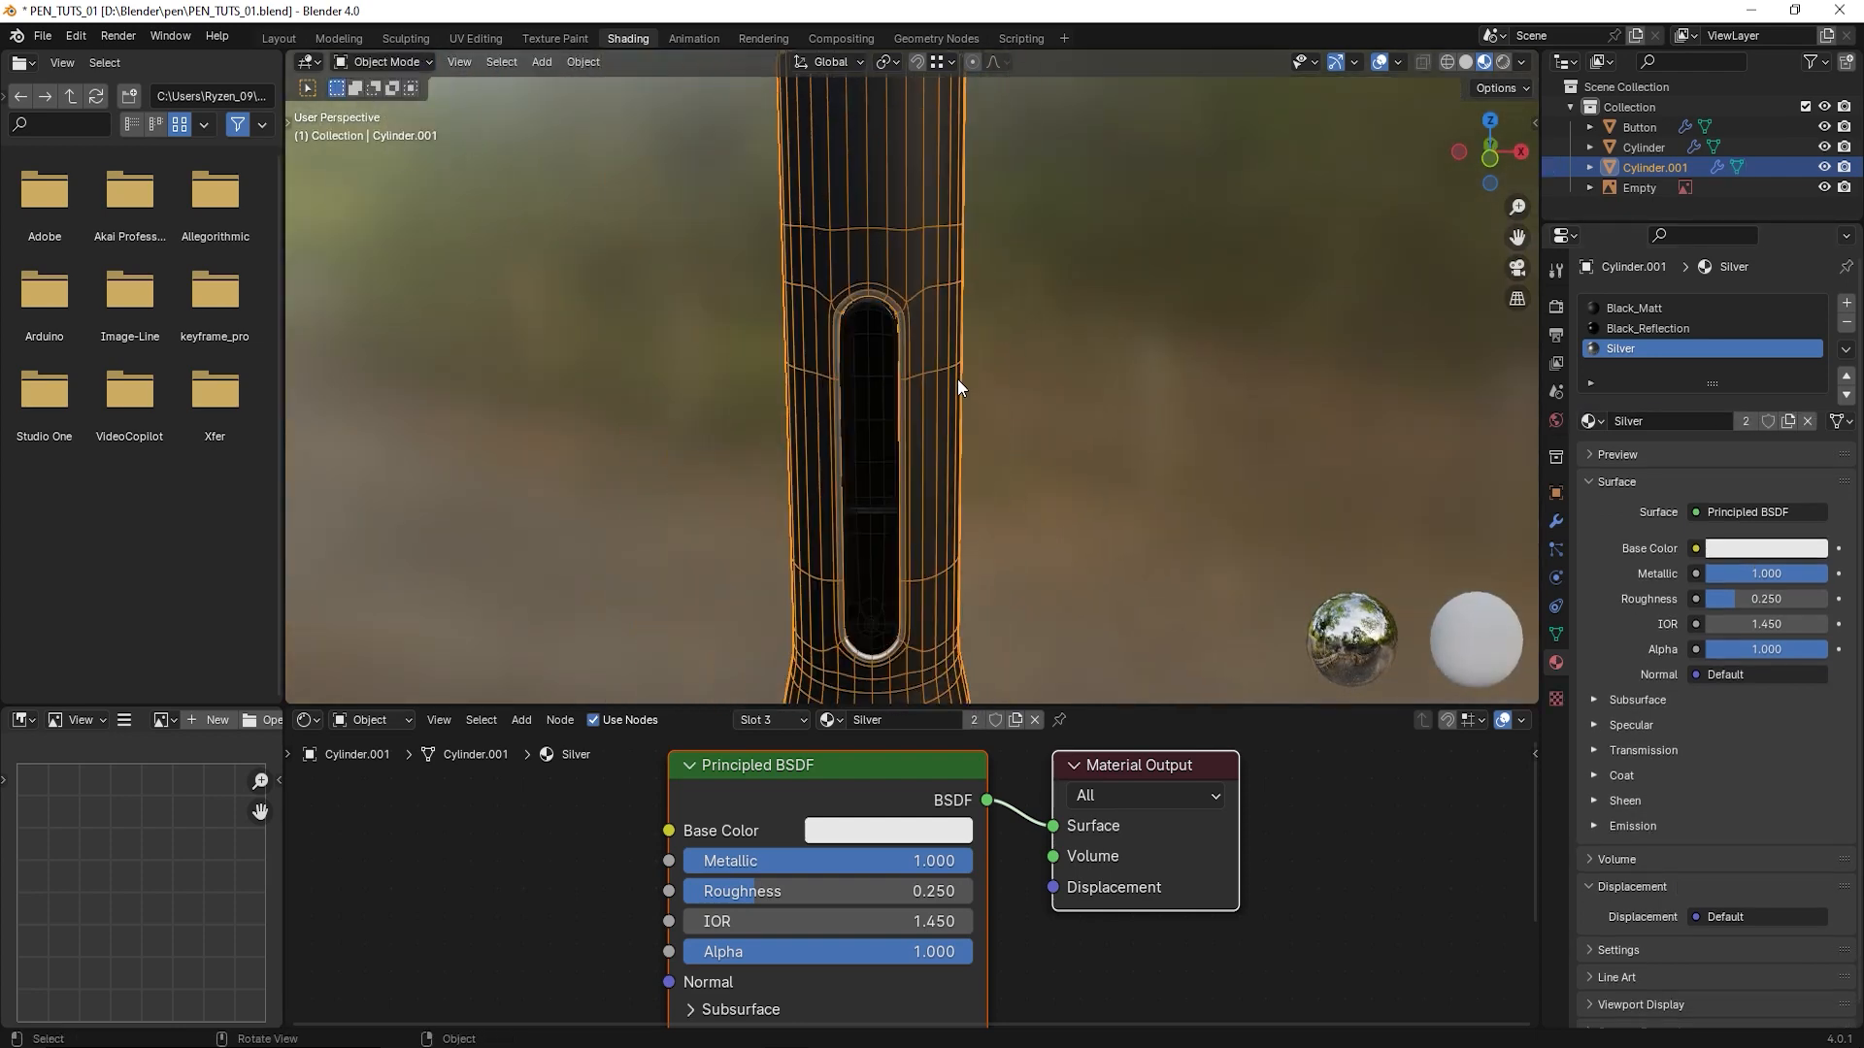
pyautogui.click(1110, 347)
pyautogui.scroll(-3, 1044, 401)
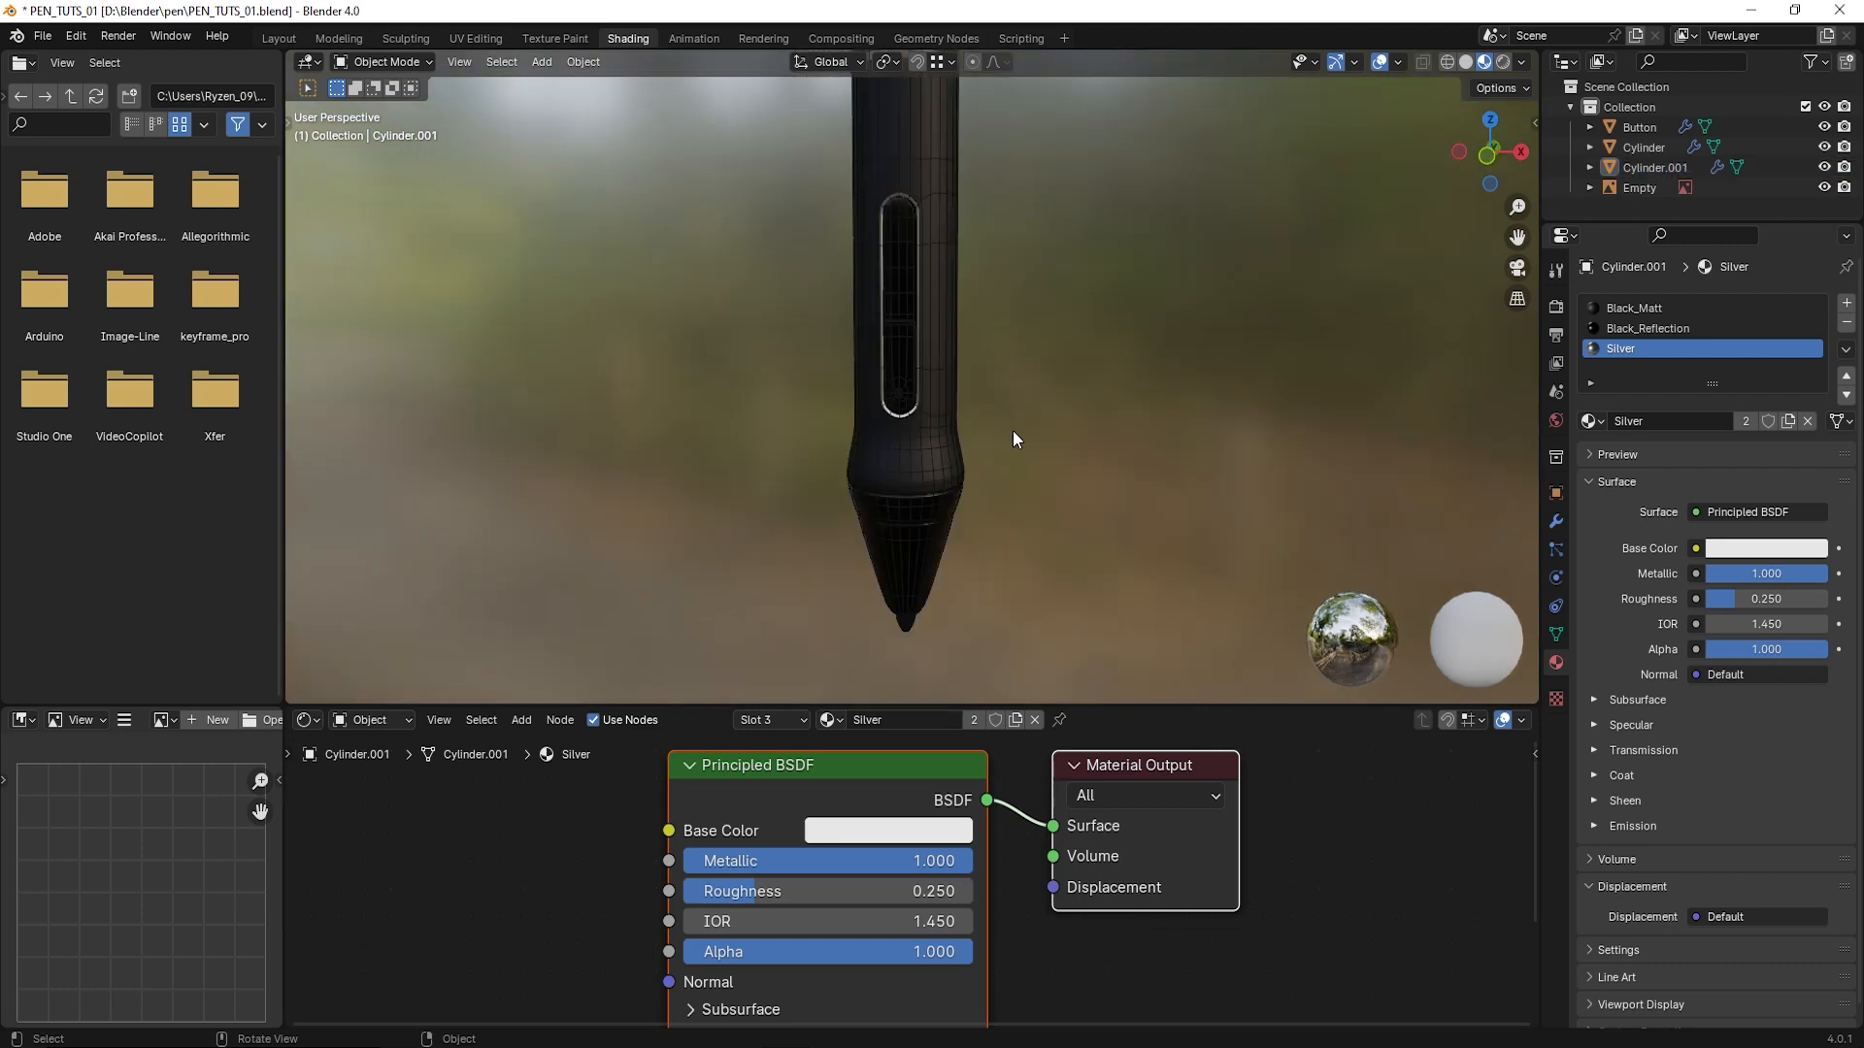
# - Select the pen's upper body at its top end and enter Edit Mode
pyautogui.keyDown('shift'); pyautogui.moveTo(949, 295); pyautogui.dragTo(907, 462, button='middle'); pyautogui.keyUp('shift')
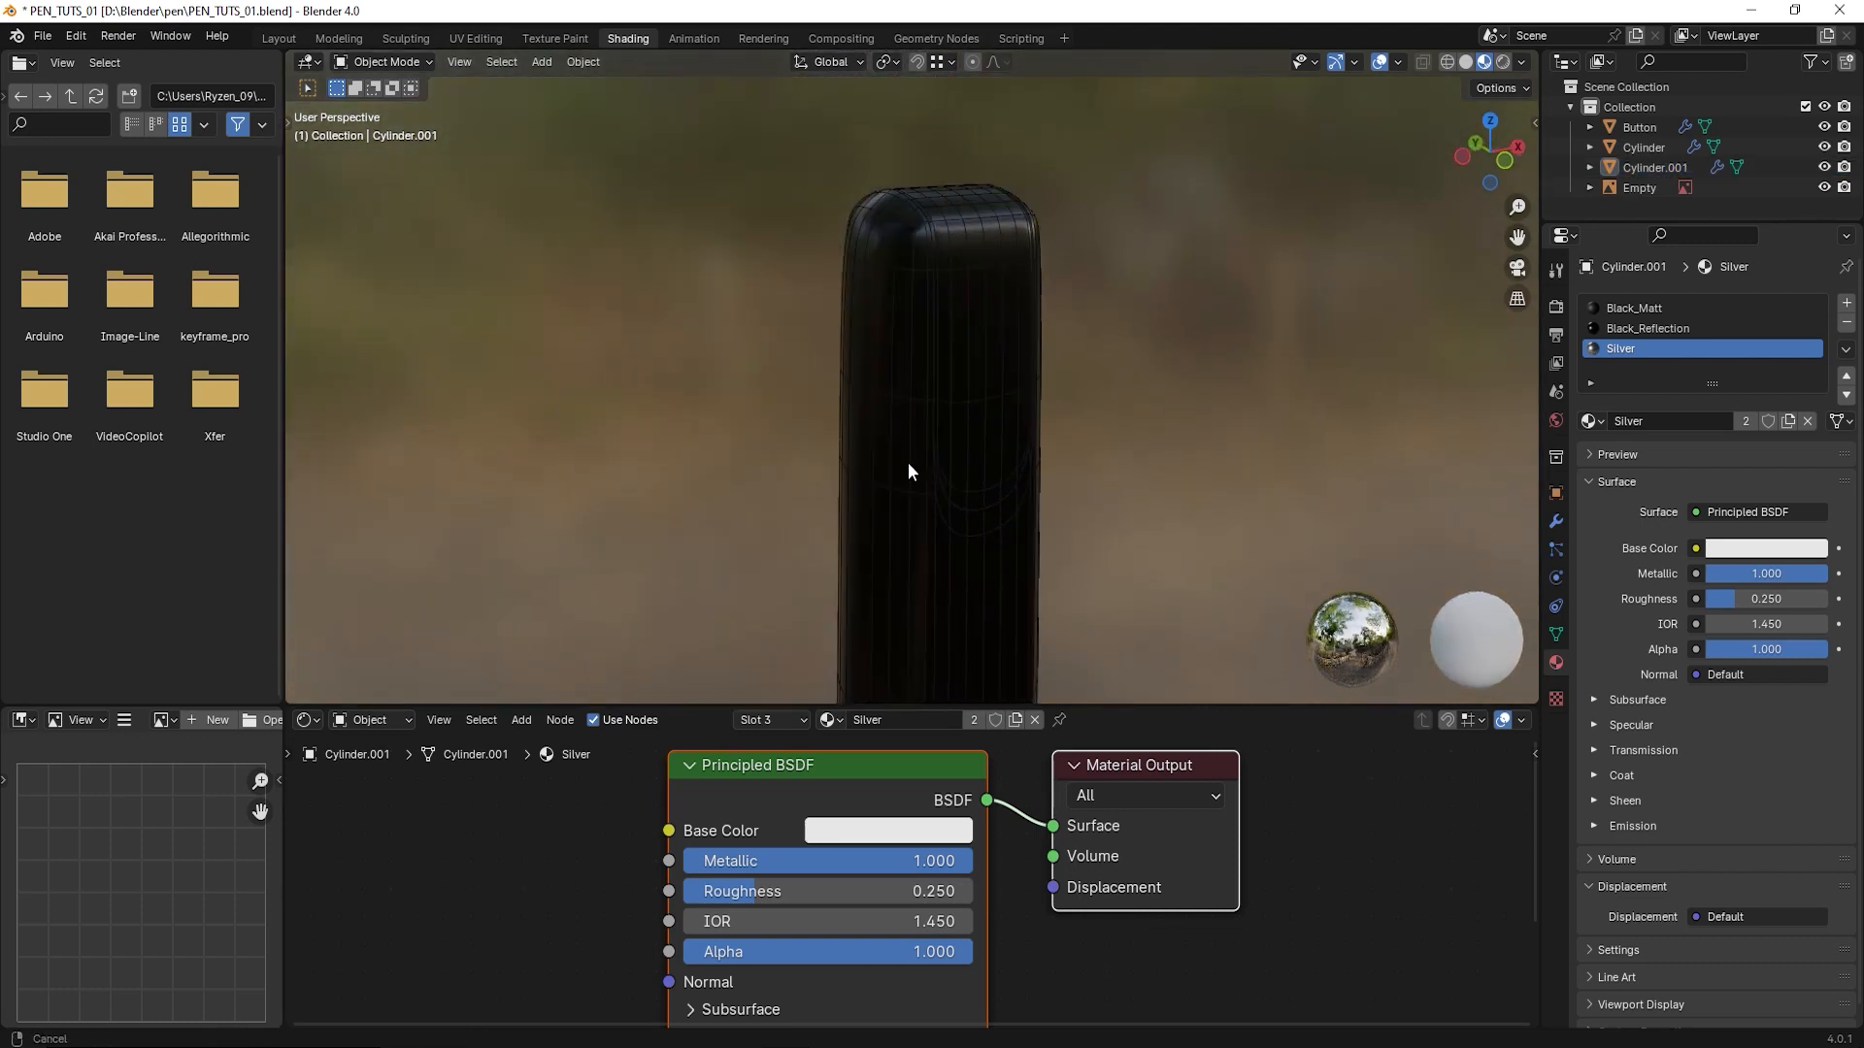
pyautogui.scroll(3, 946, 455)
pyautogui.moveTo(1106, 418); pyautogui.dragTo(829, 324, button='middle')
pyautogui.scroll(-2, 1053, 435)
pyautogui.keyDown('shift'); pyautogui.moveTo(724, 288); pyautogui.dragTo(888, 345, button='middle'); pyautogui.keyUp('shift')
pyautogui.scroll(2, 802, 311)
pyautogui.scroll(1, 731, 334)
pyautogui.scroll(-4, 843, 370)
pyautogui.click(889, 345)
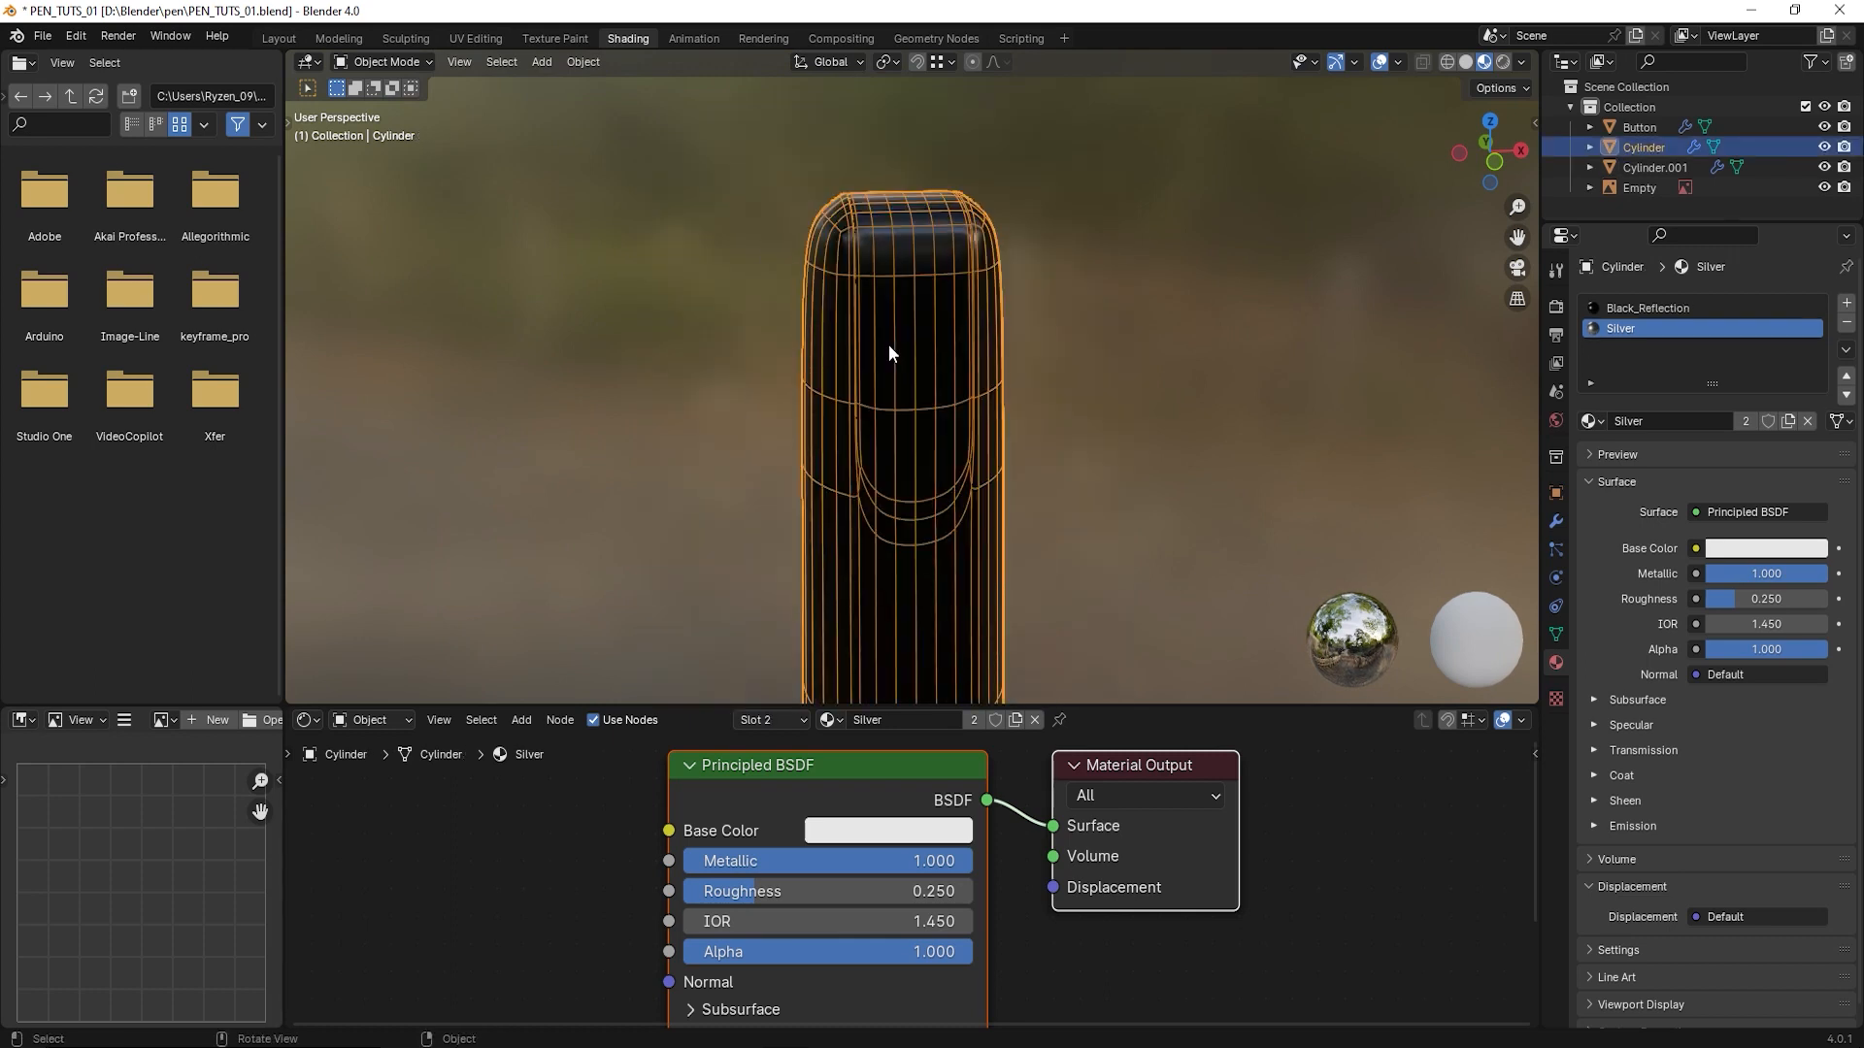
pyautogui.press('Tab')
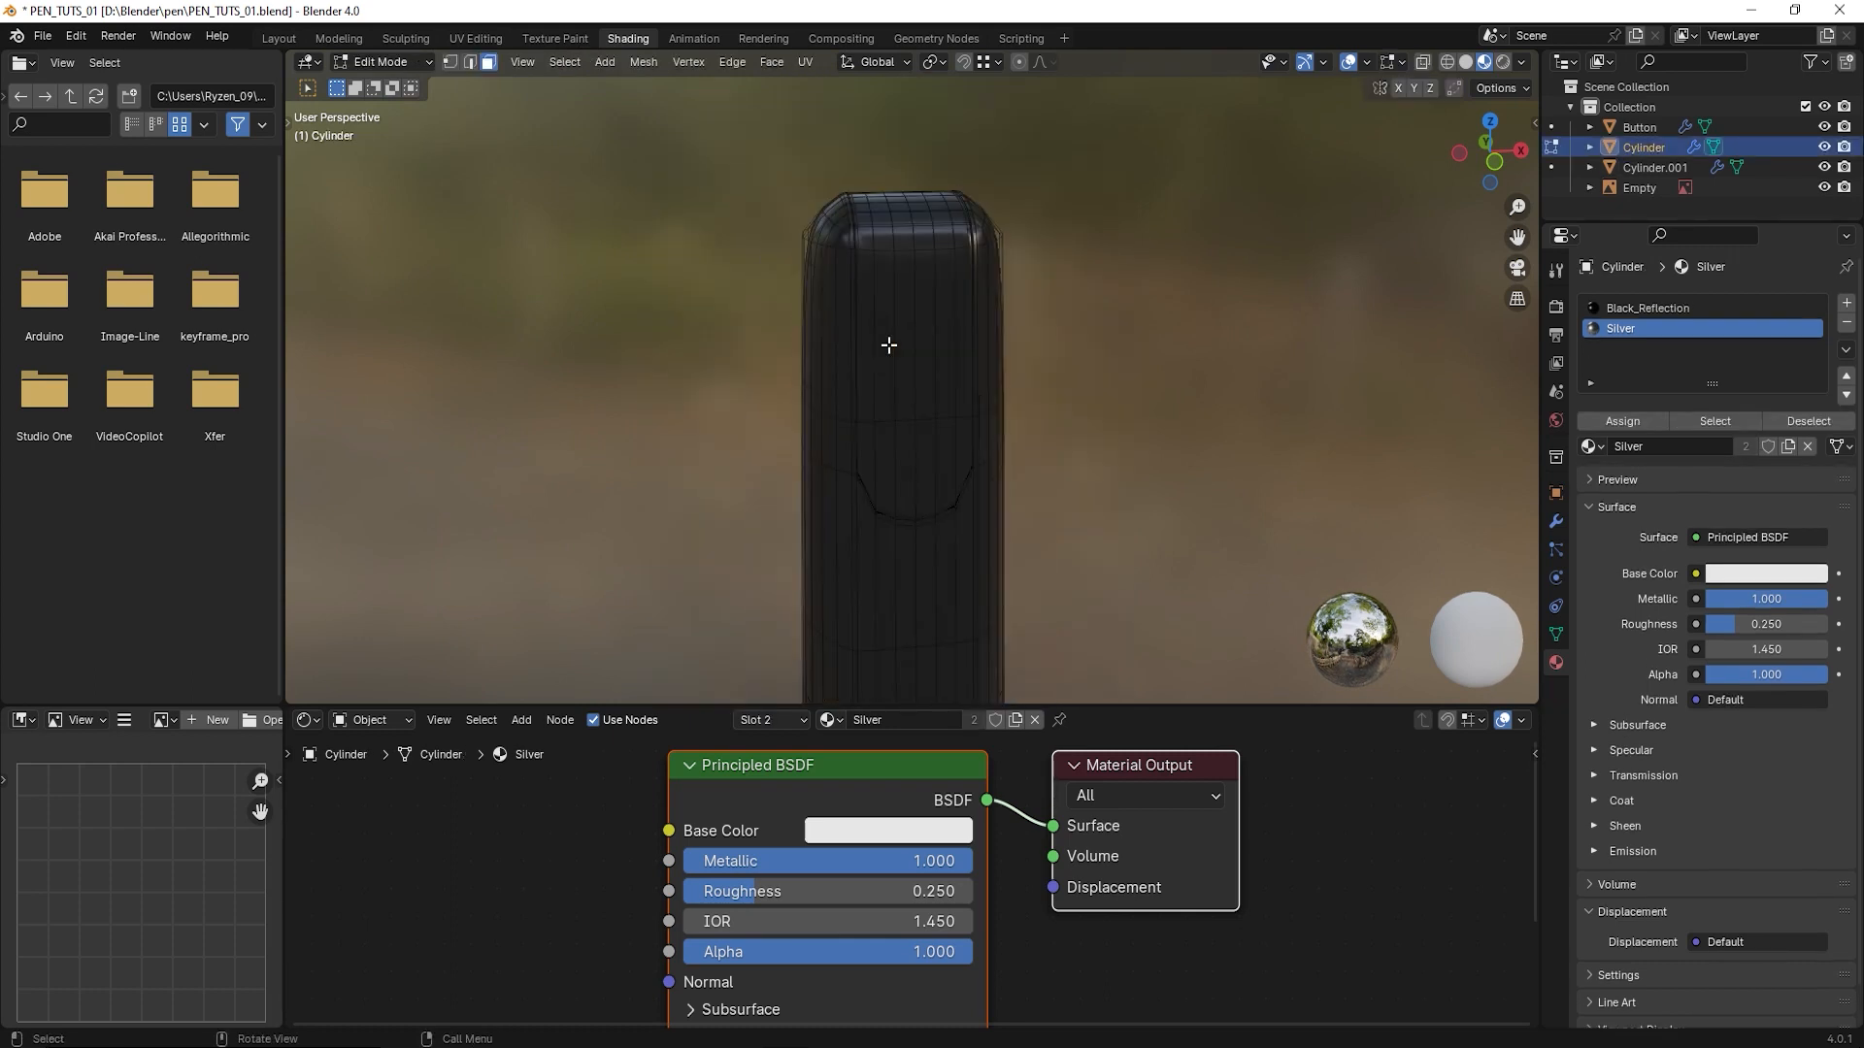
# - In the front wireframe view, select all faces of the round-ended recess at the pen's top end
pyautogui.press('KP_1')
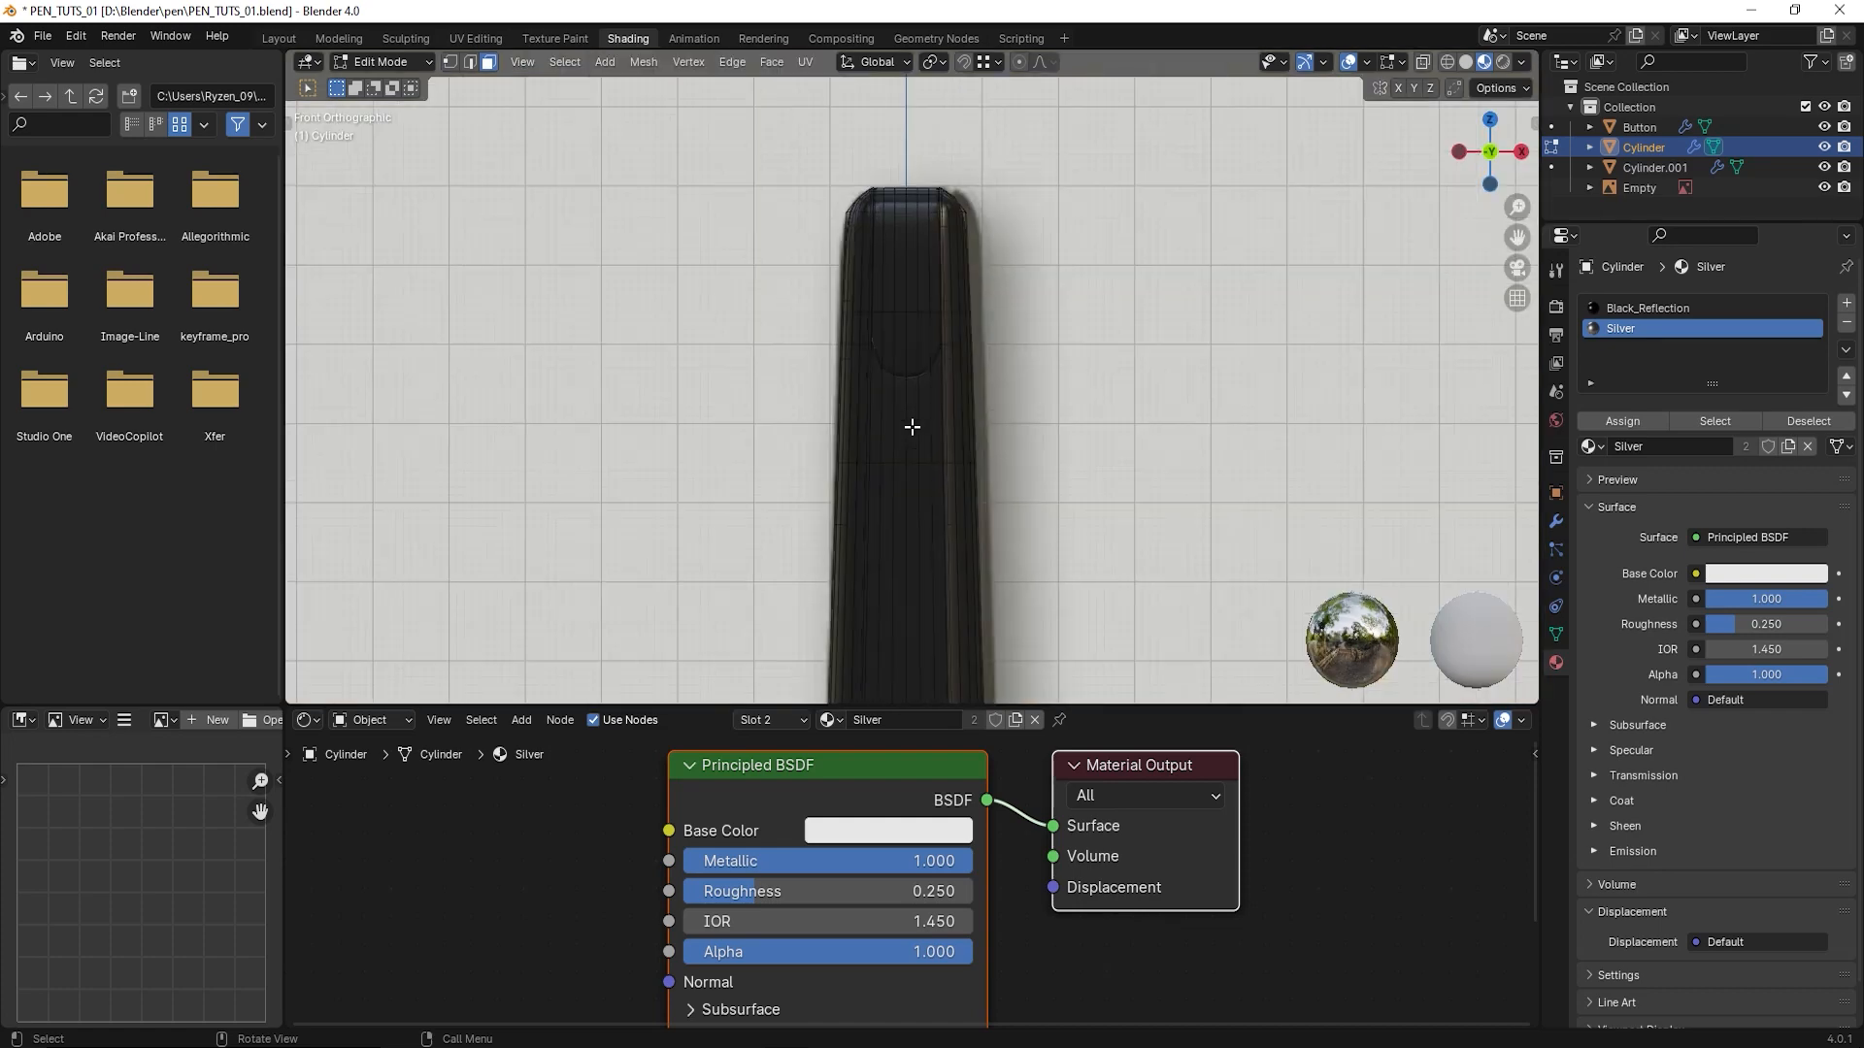
pyautogui.scroll(4, 918, 446)
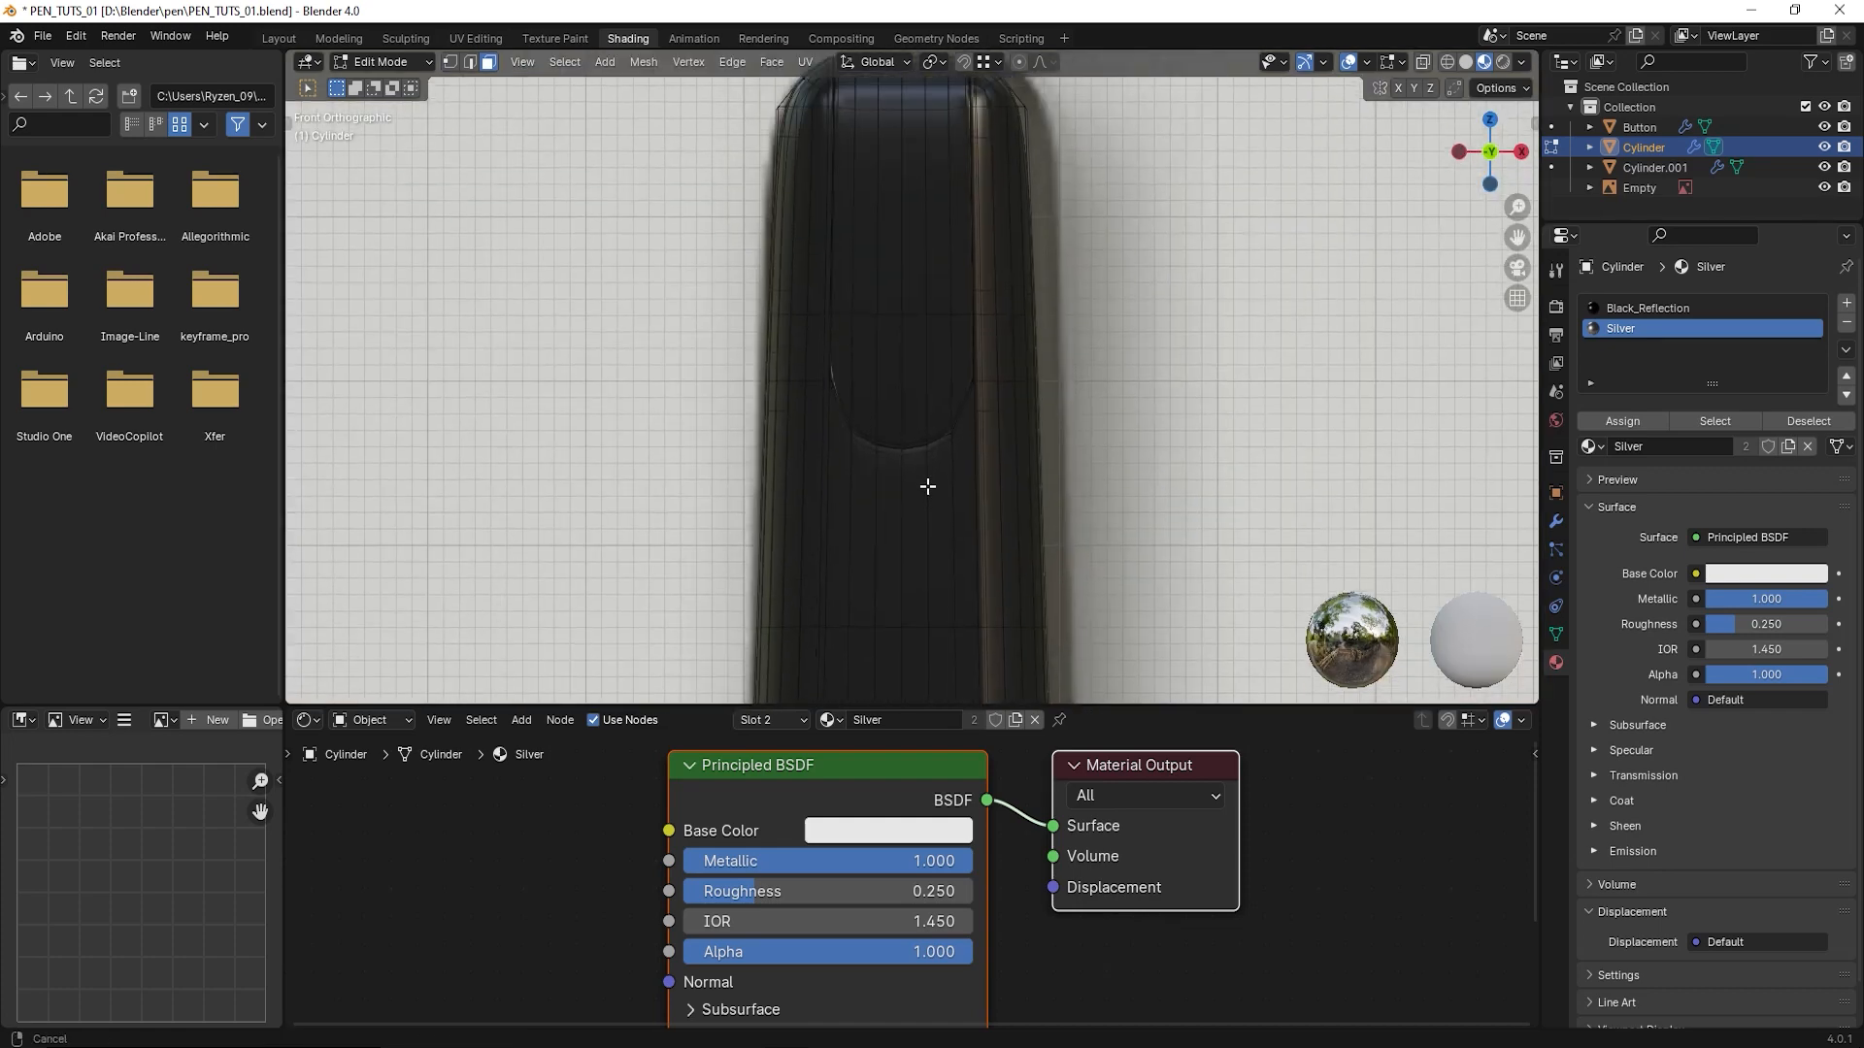
pyautogui.click(1447, 61)
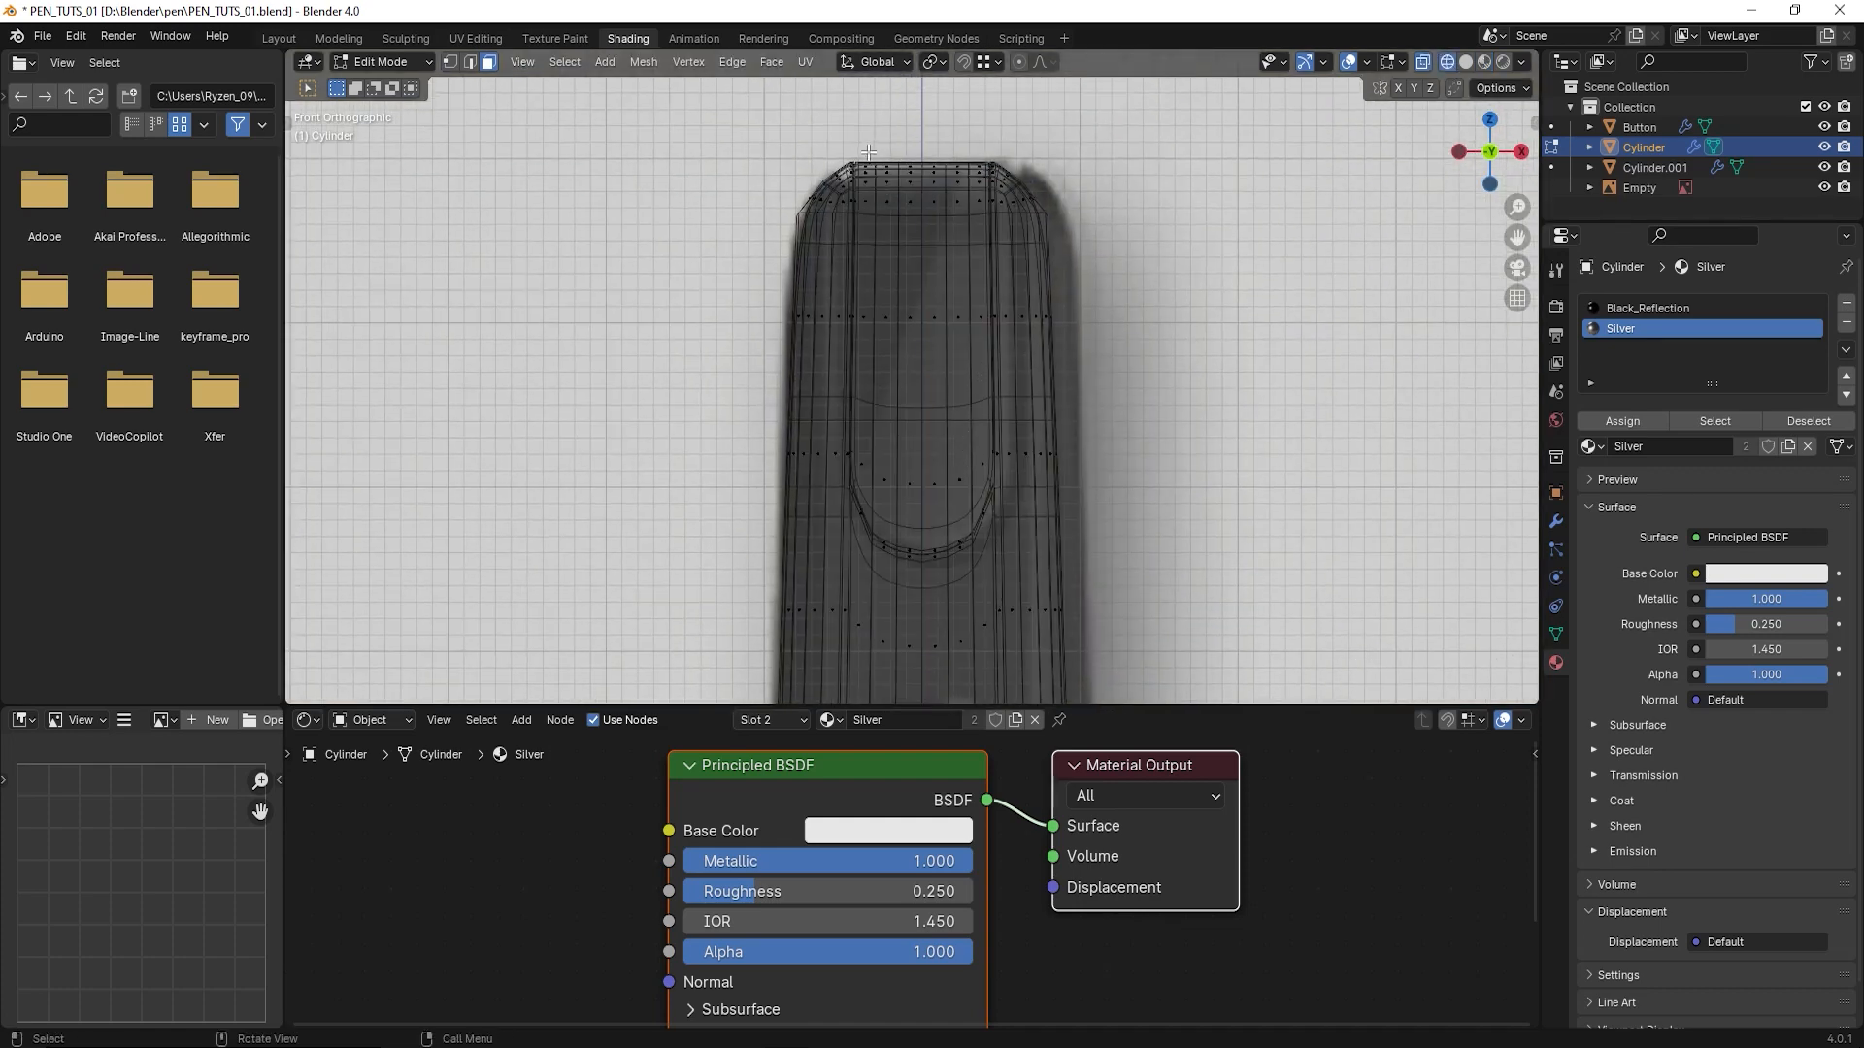
pyautogui.moveTo(864, 141); pyautogui.dragTo(983, 498)
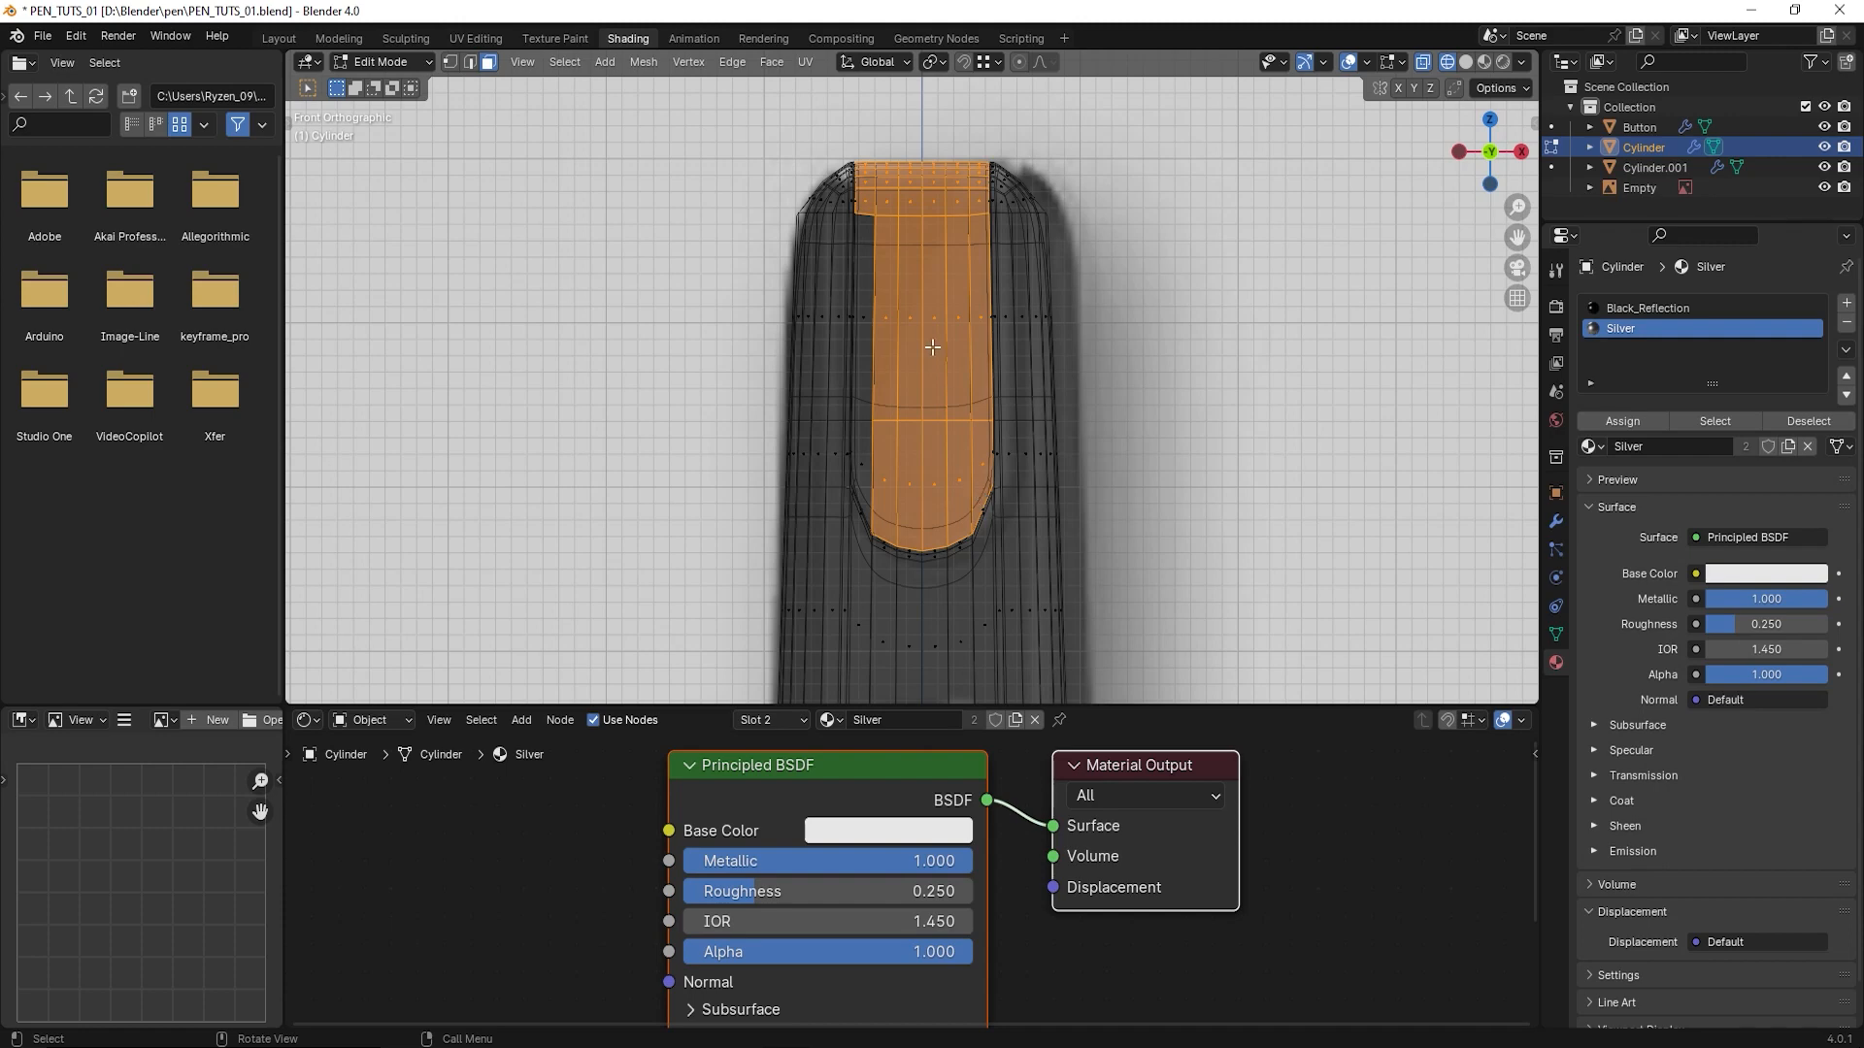
pyautogui.moveTo(898, 276); pyautogui.dragTo(858, 475)
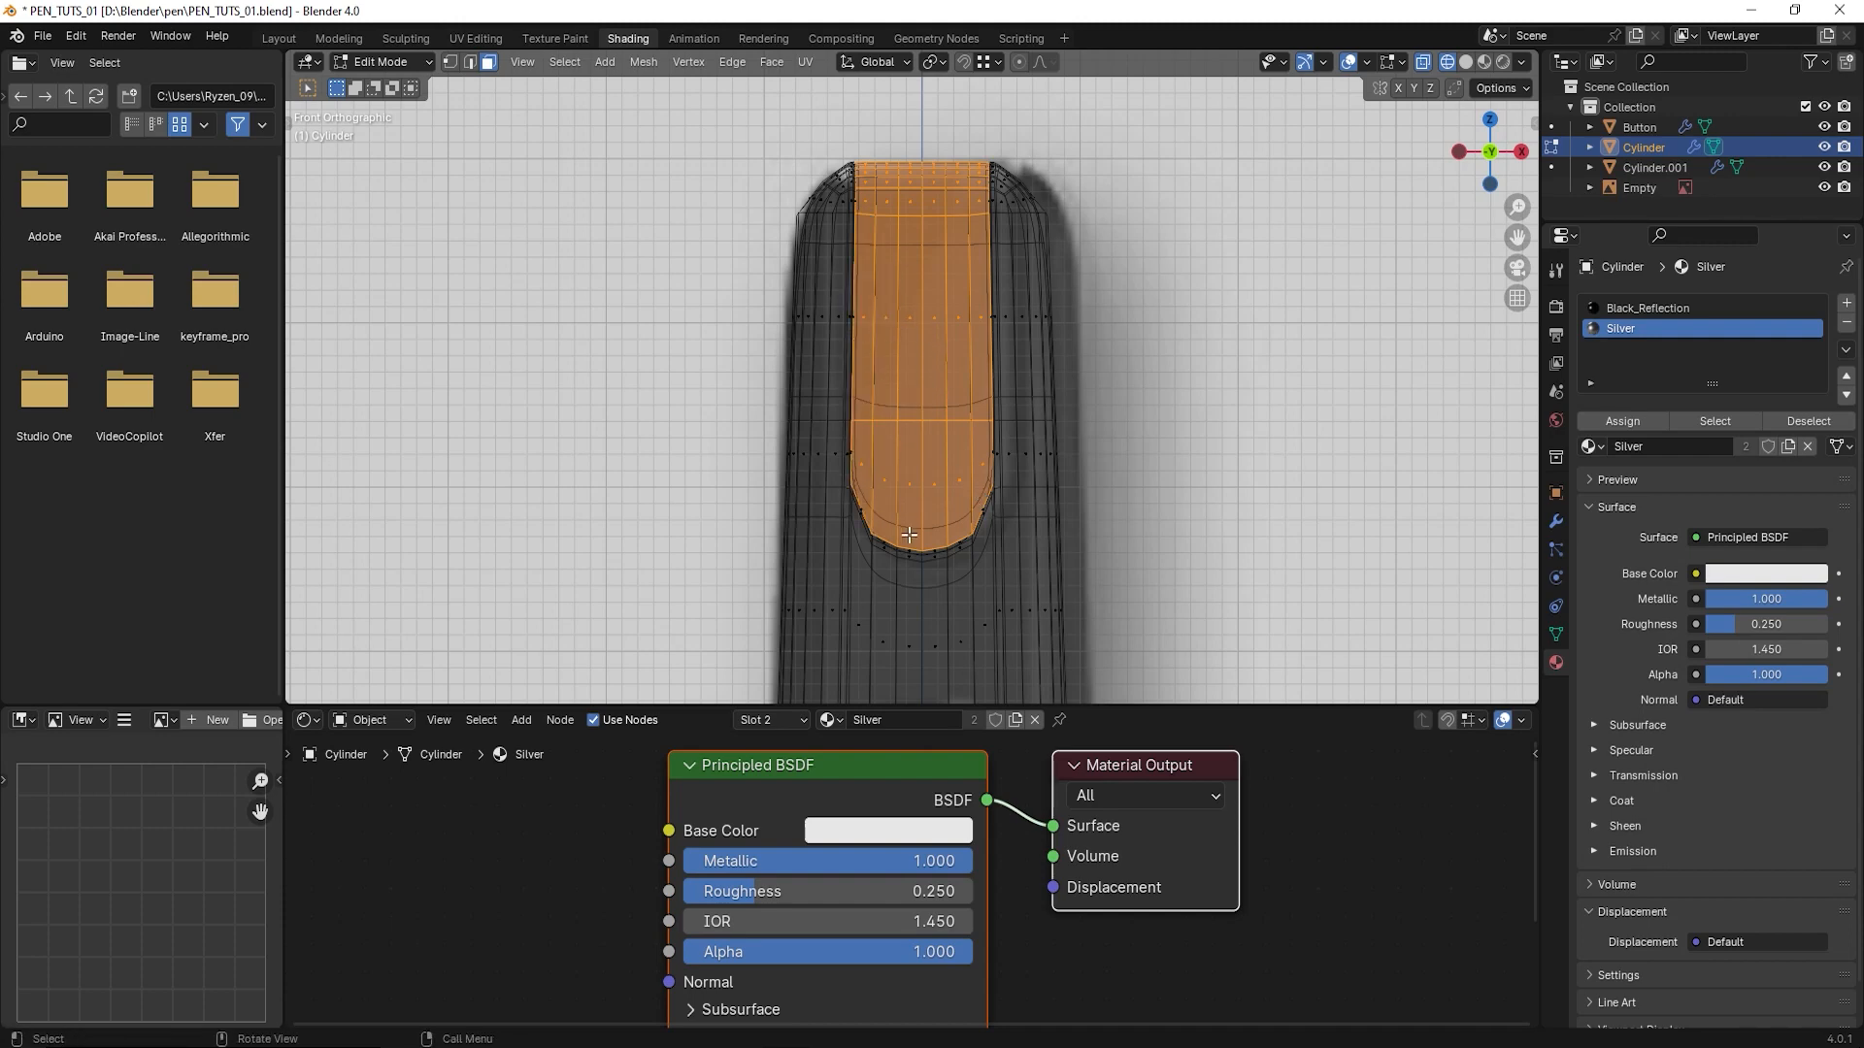
# - Switch to solid shading and add the four narrow faces along the front recess's curved lower edge to the selection
pyautogui.scroll(-3, 932, 586)
pyautogui.moveTo(932, 585); pyautogui.dragTo(1010, 520, button='middle')
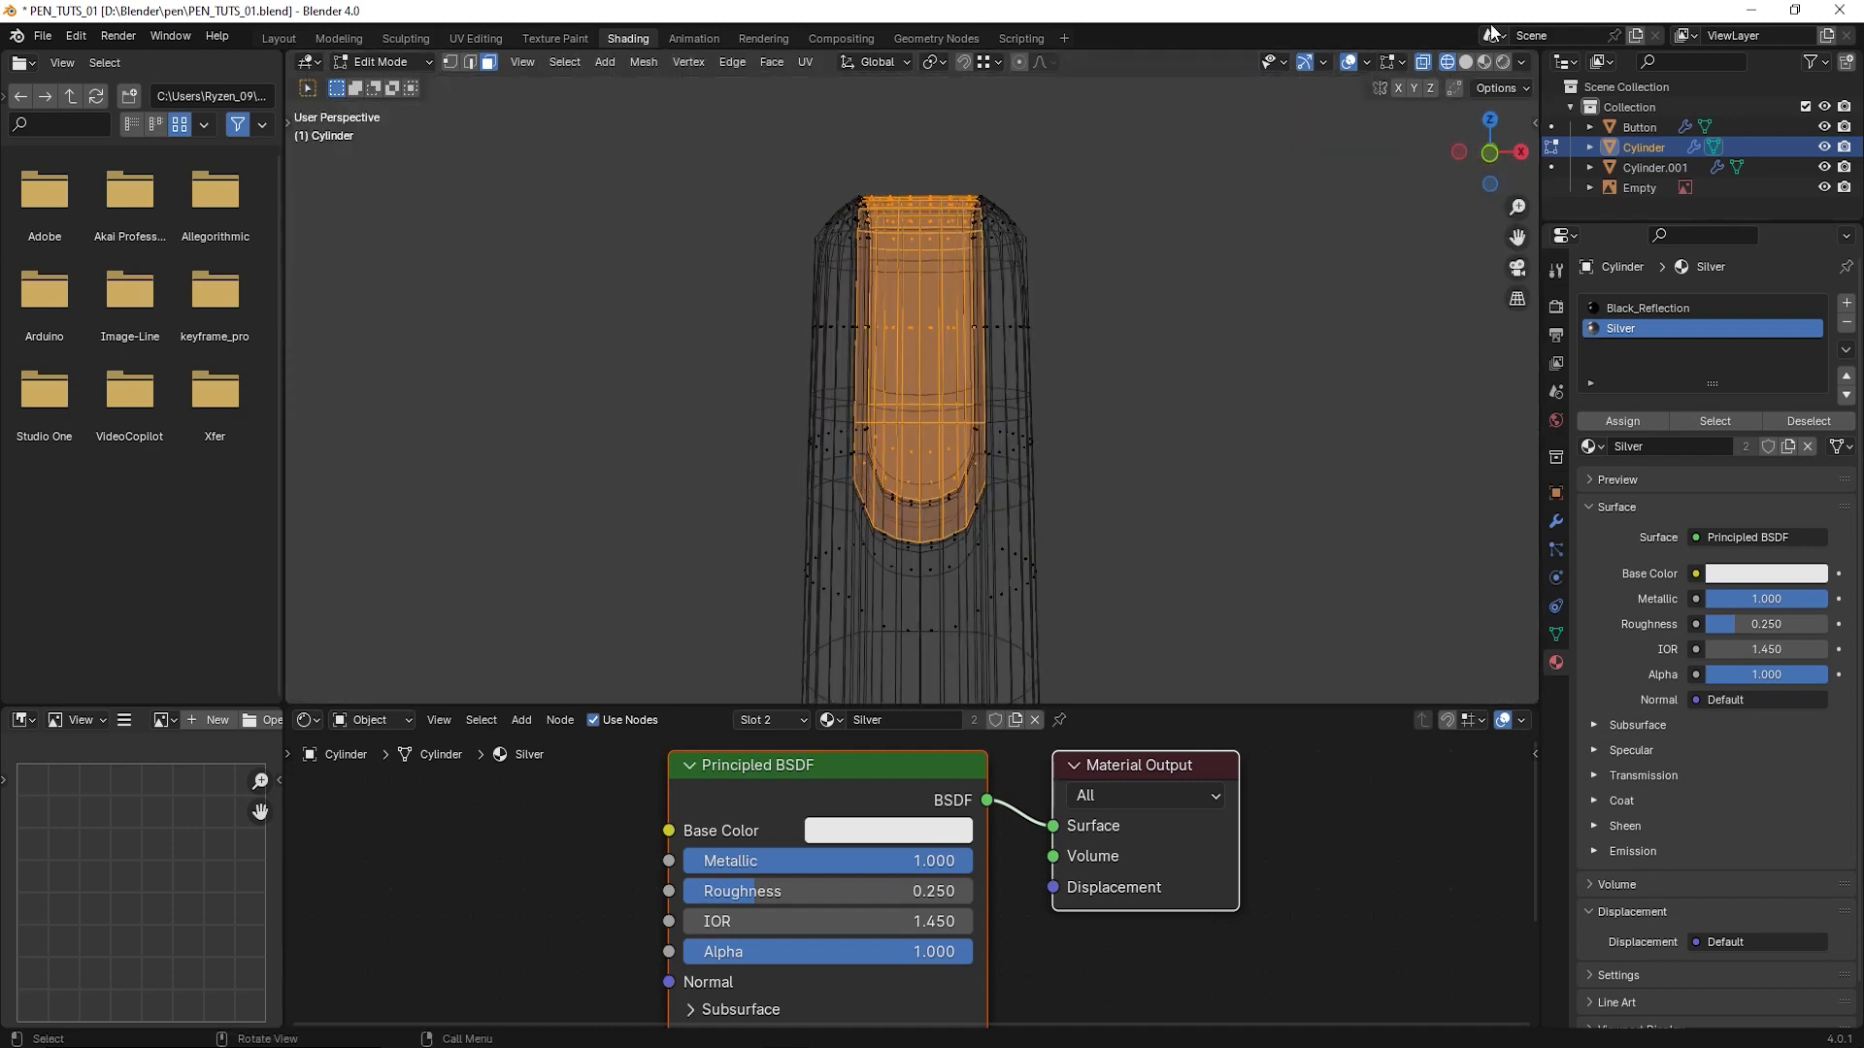
pyautogui.click(1467, 62)
pyautogui.scroll(3, 835, 491)
pyautogui.moveTo(835, 490); pyautogui.dragTo(858, 440, button='middle')
pyautogui.keyDown('shift'); pyautogui.moveTo(984, 572); pyautogui.dragTo(851, 454, button='middle'); pyautogui.keyUp('shift')
pyautogui.scroll(1, 859, 413)
pyautogui.scroll(2, 862, 480)
pyautogui.moveTo(849, 429); pyautogui.dragTo(849, 428, button='middle')
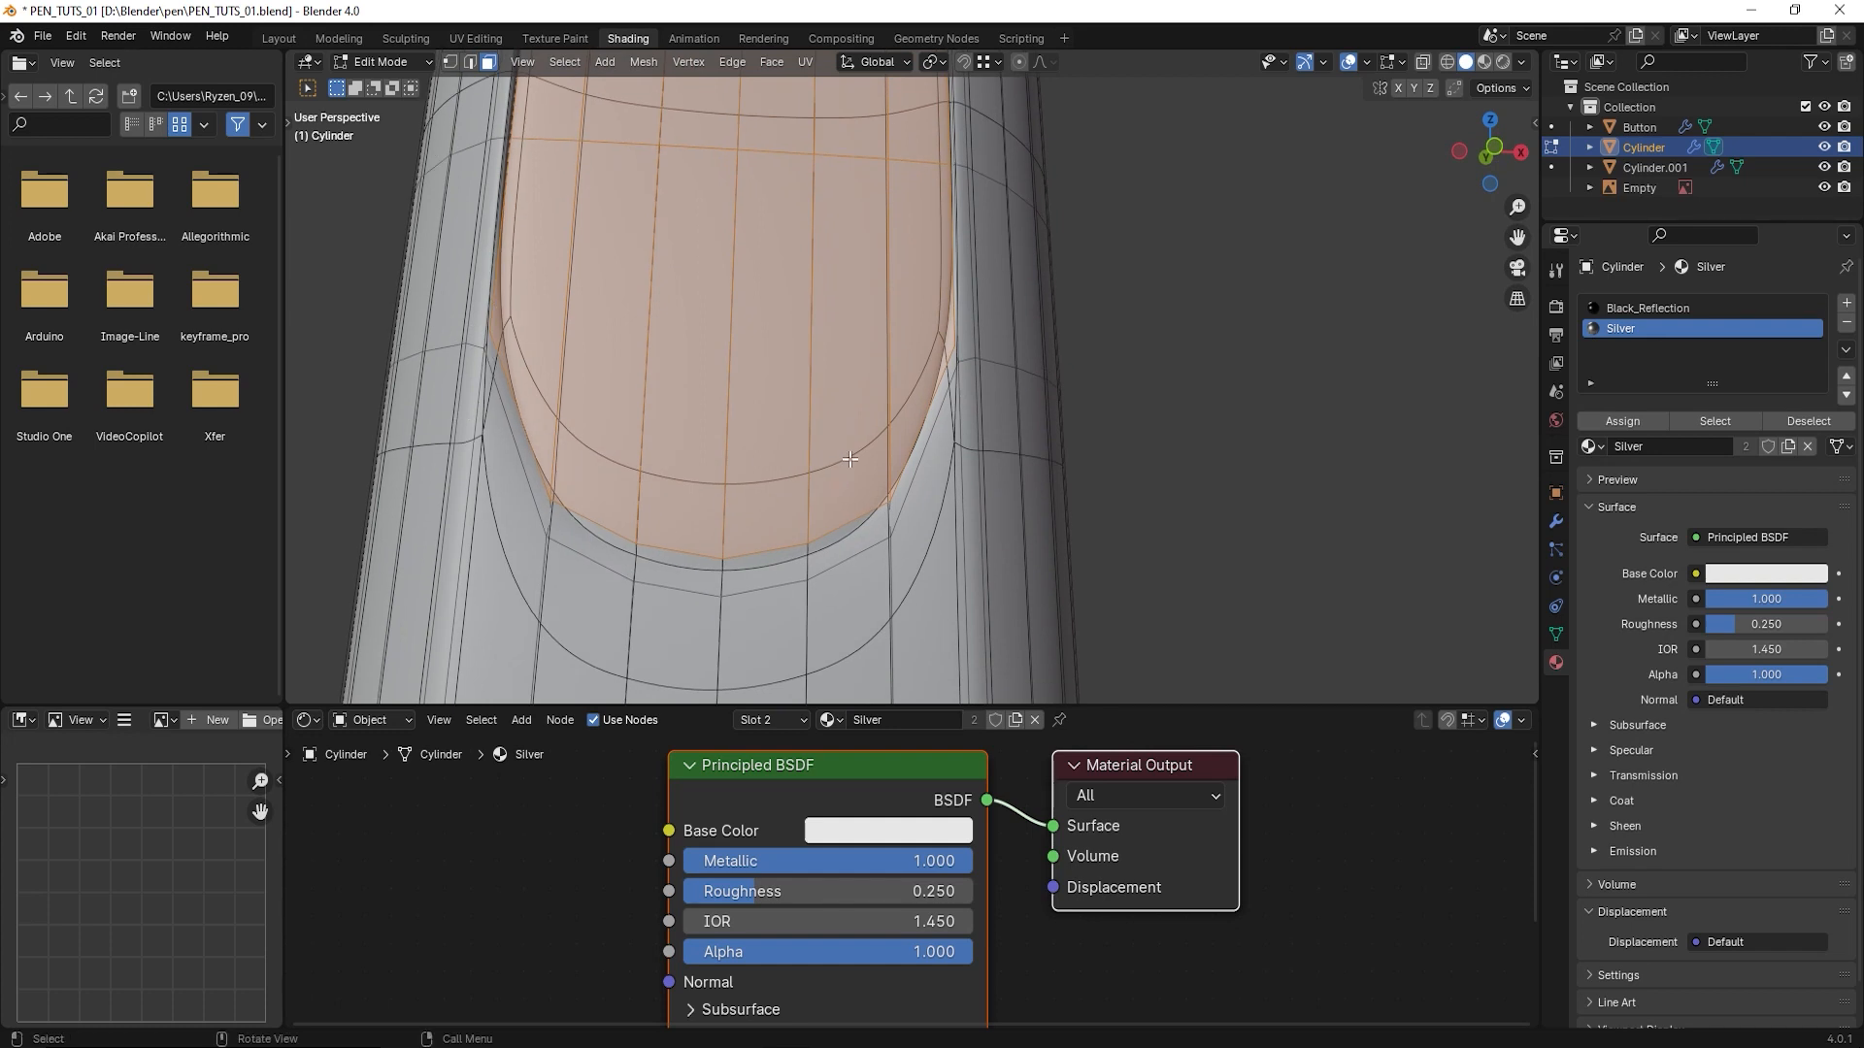
pyautogui.keyDown('shift'); pyautogui.click(833, 538); pyautogui.keyUp('shift')
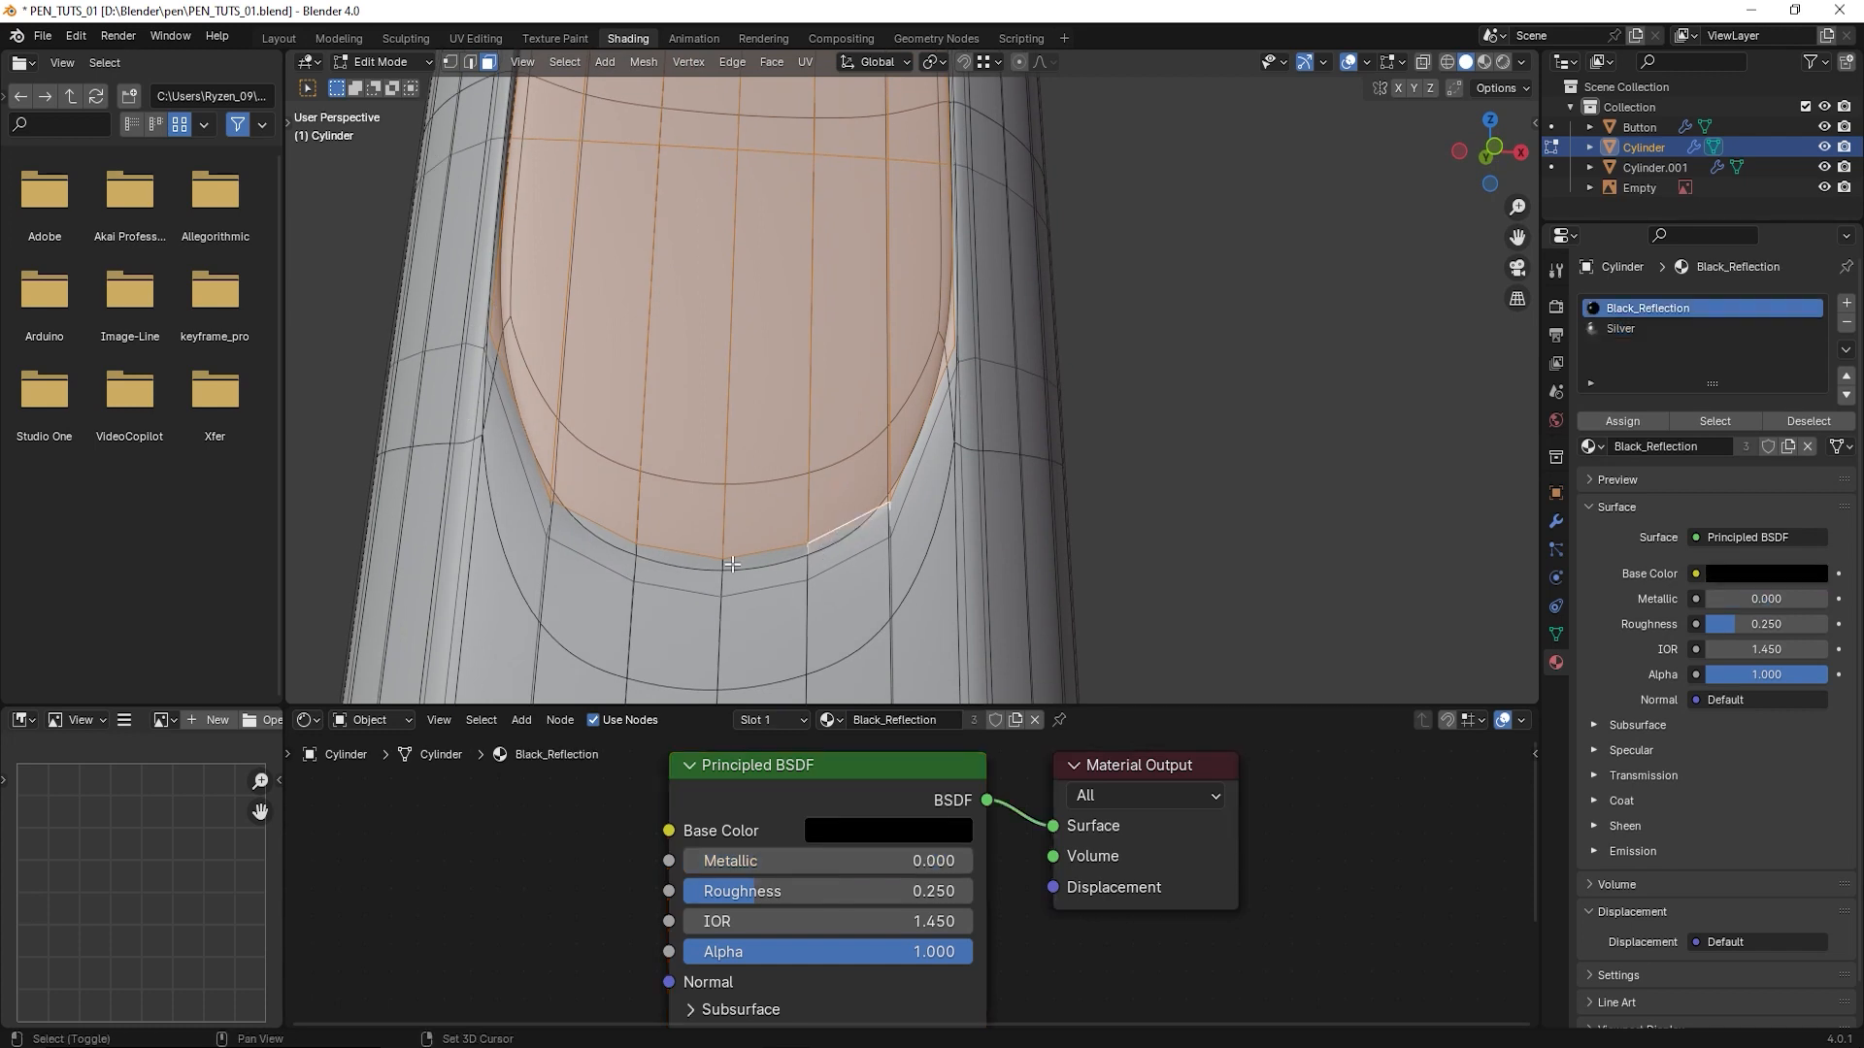
pyautogui.keyDown('shift'); pyautogui.click(734, 563); pyautogui.keyUp('shift')
pyautogui.keyDown('shift'); pyautogui.click(685, 559); pyautogui.keyUp('shift')
pyautogui.keyDown('shift'); pyautogui.click(594, 525); pyautogui.keyUp('shift')
# - Add the four narrow faces along the curved lower edge of the recess on the pen's opposite side to the selection
pyautogui.moveTo(594, 525); pyautogui.dragTo(760, 542, button='middle')
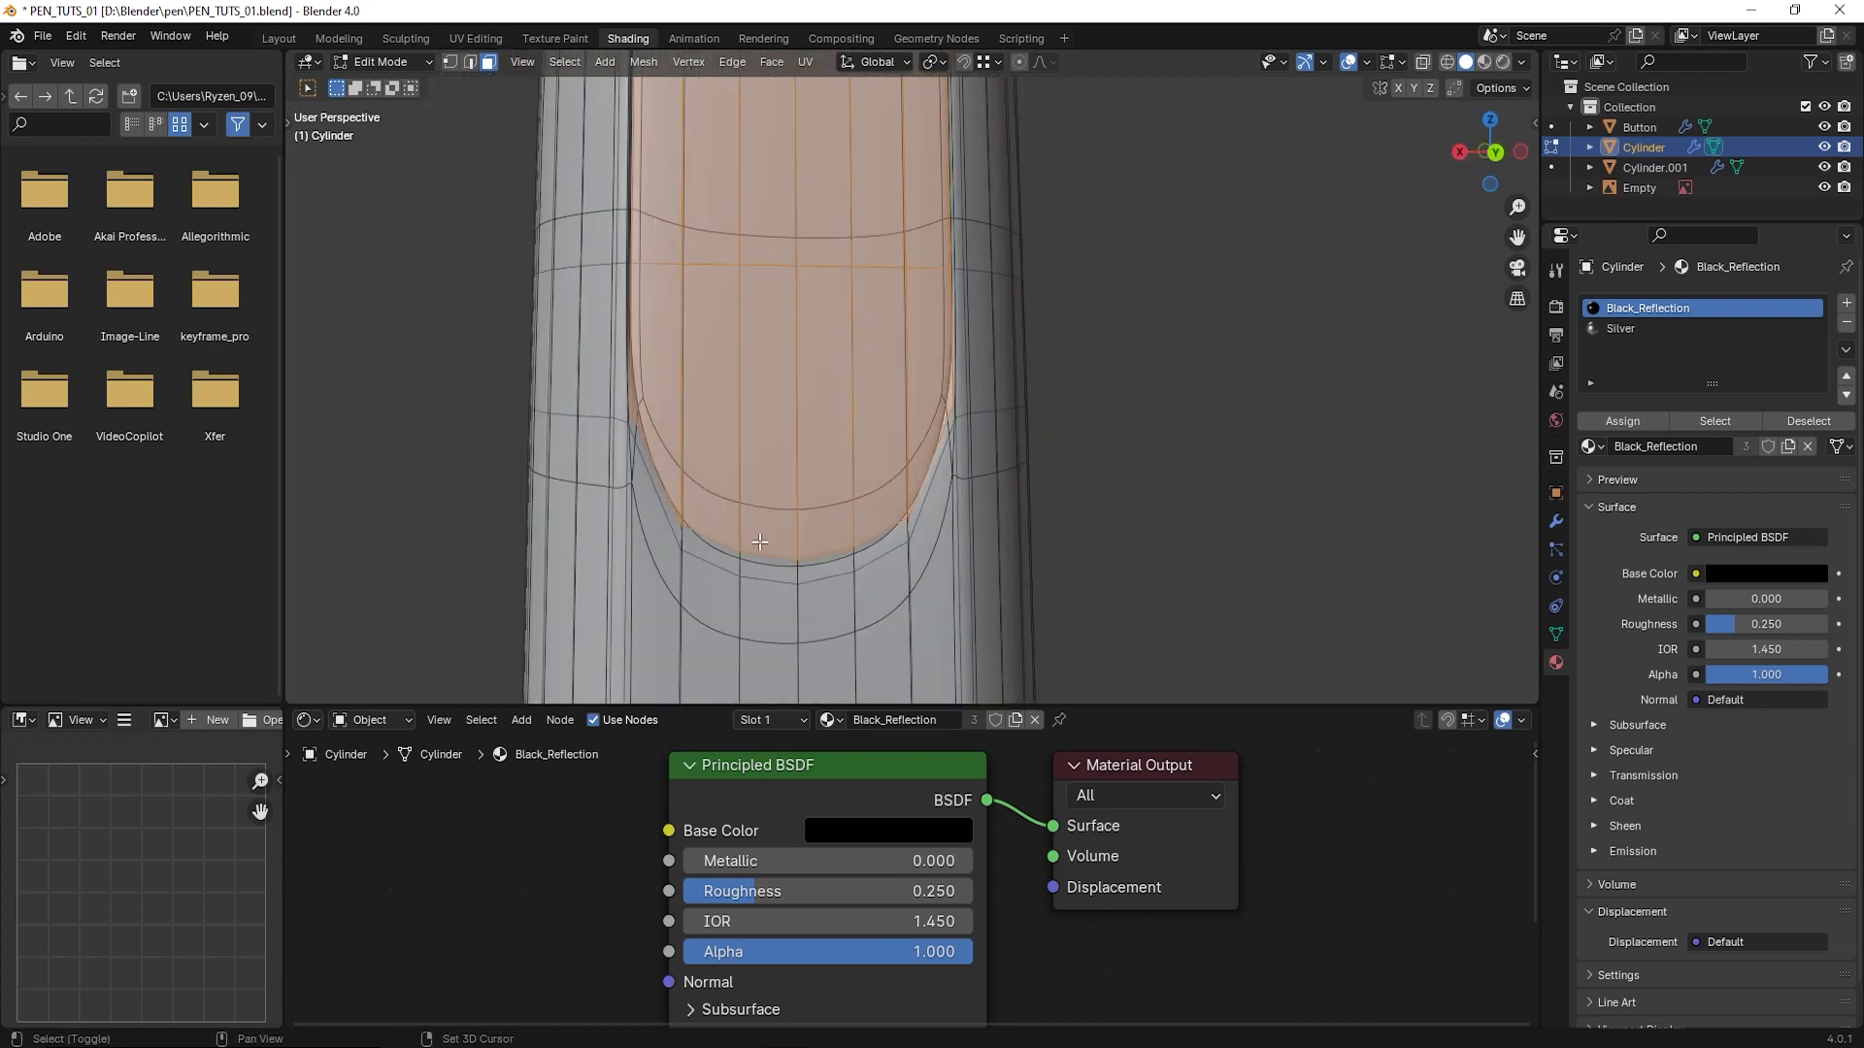
pyautogui.scroll(2, 760, 542)
pyautogui.keyDown('shift'); pyautogui.click(669, 466); pyautogui.keyUp('shift')
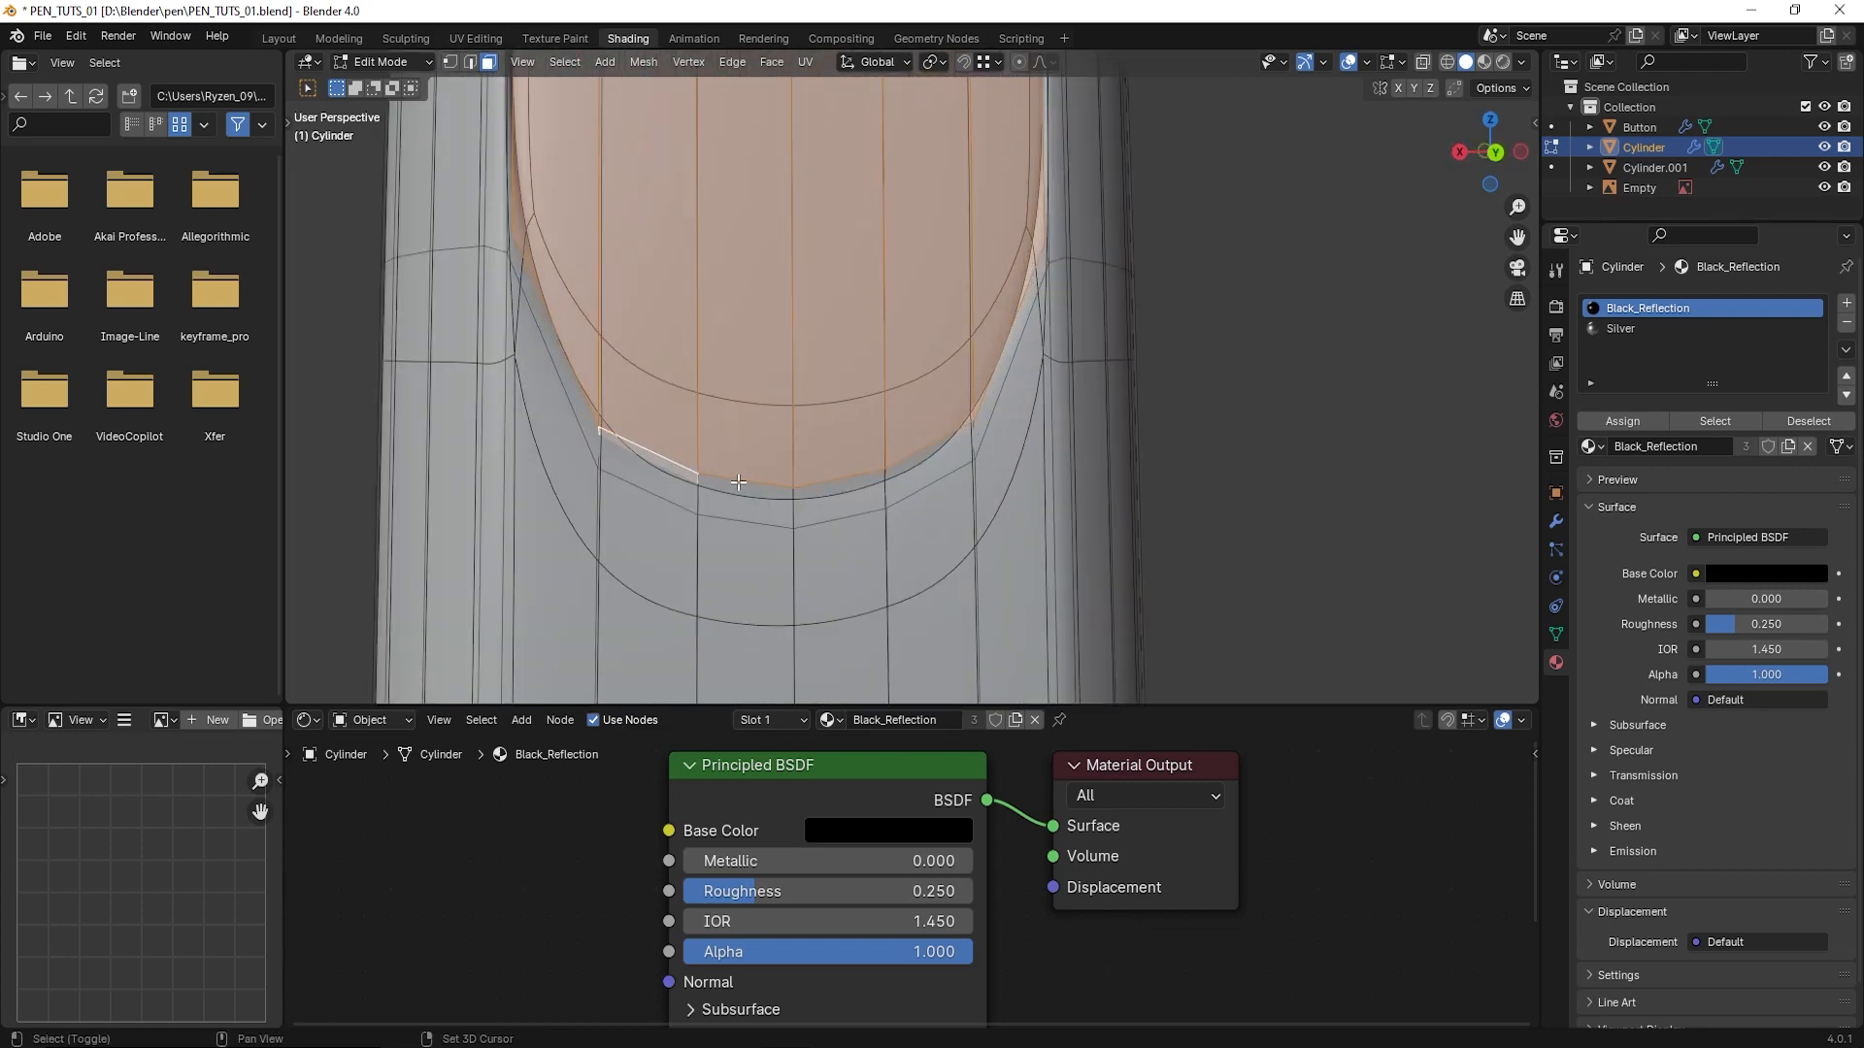
pyautogui.keyDown('shift'); pyautogui.click(742, 484); pyautogui.keyUp('shift')
pyautogui.keyDown('shift'); pyautogui.click(833, 485); pyautogui.keyUp('shift')
pyautogui.keyDown('shift'); pyautogui.click(905, 460); pyautogui.keyUp('shift')
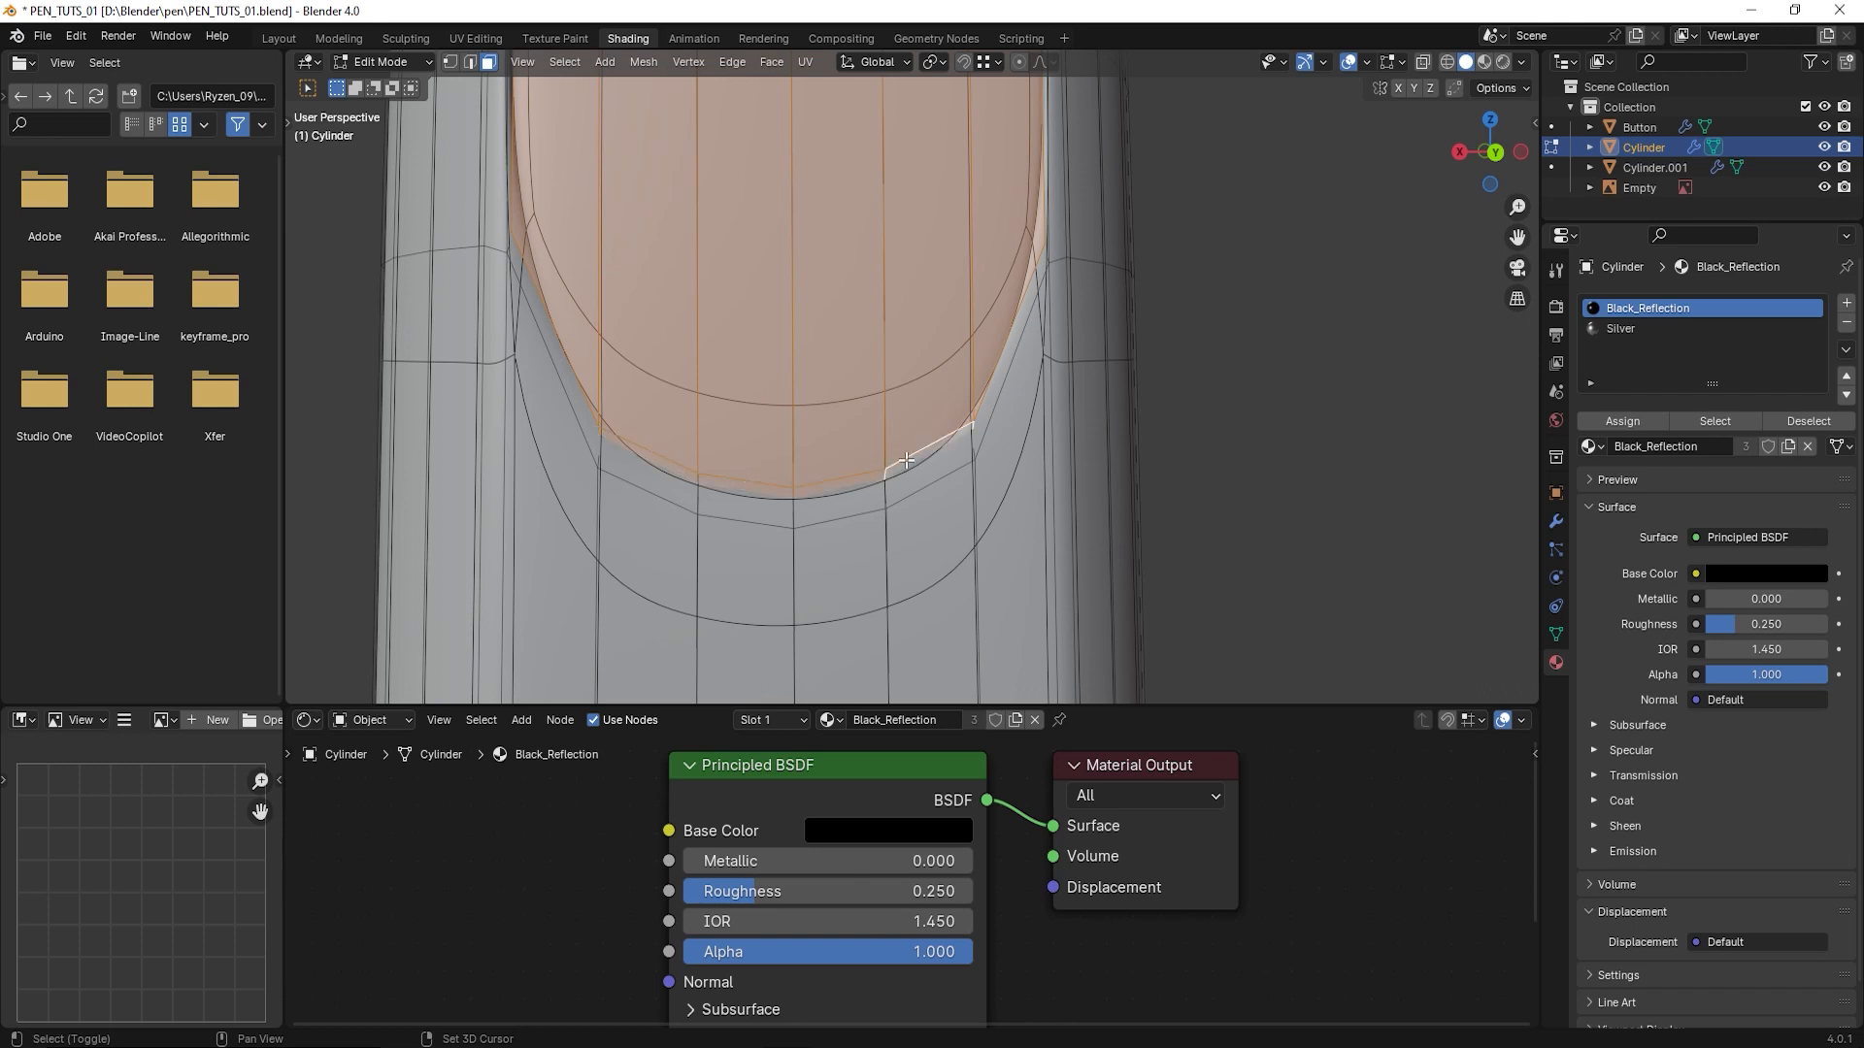
# - Turn off the Subdivision modifier's viewport display and examine the selected faces along the lower edges of both recesses
pyautogui.click(1556, 521)
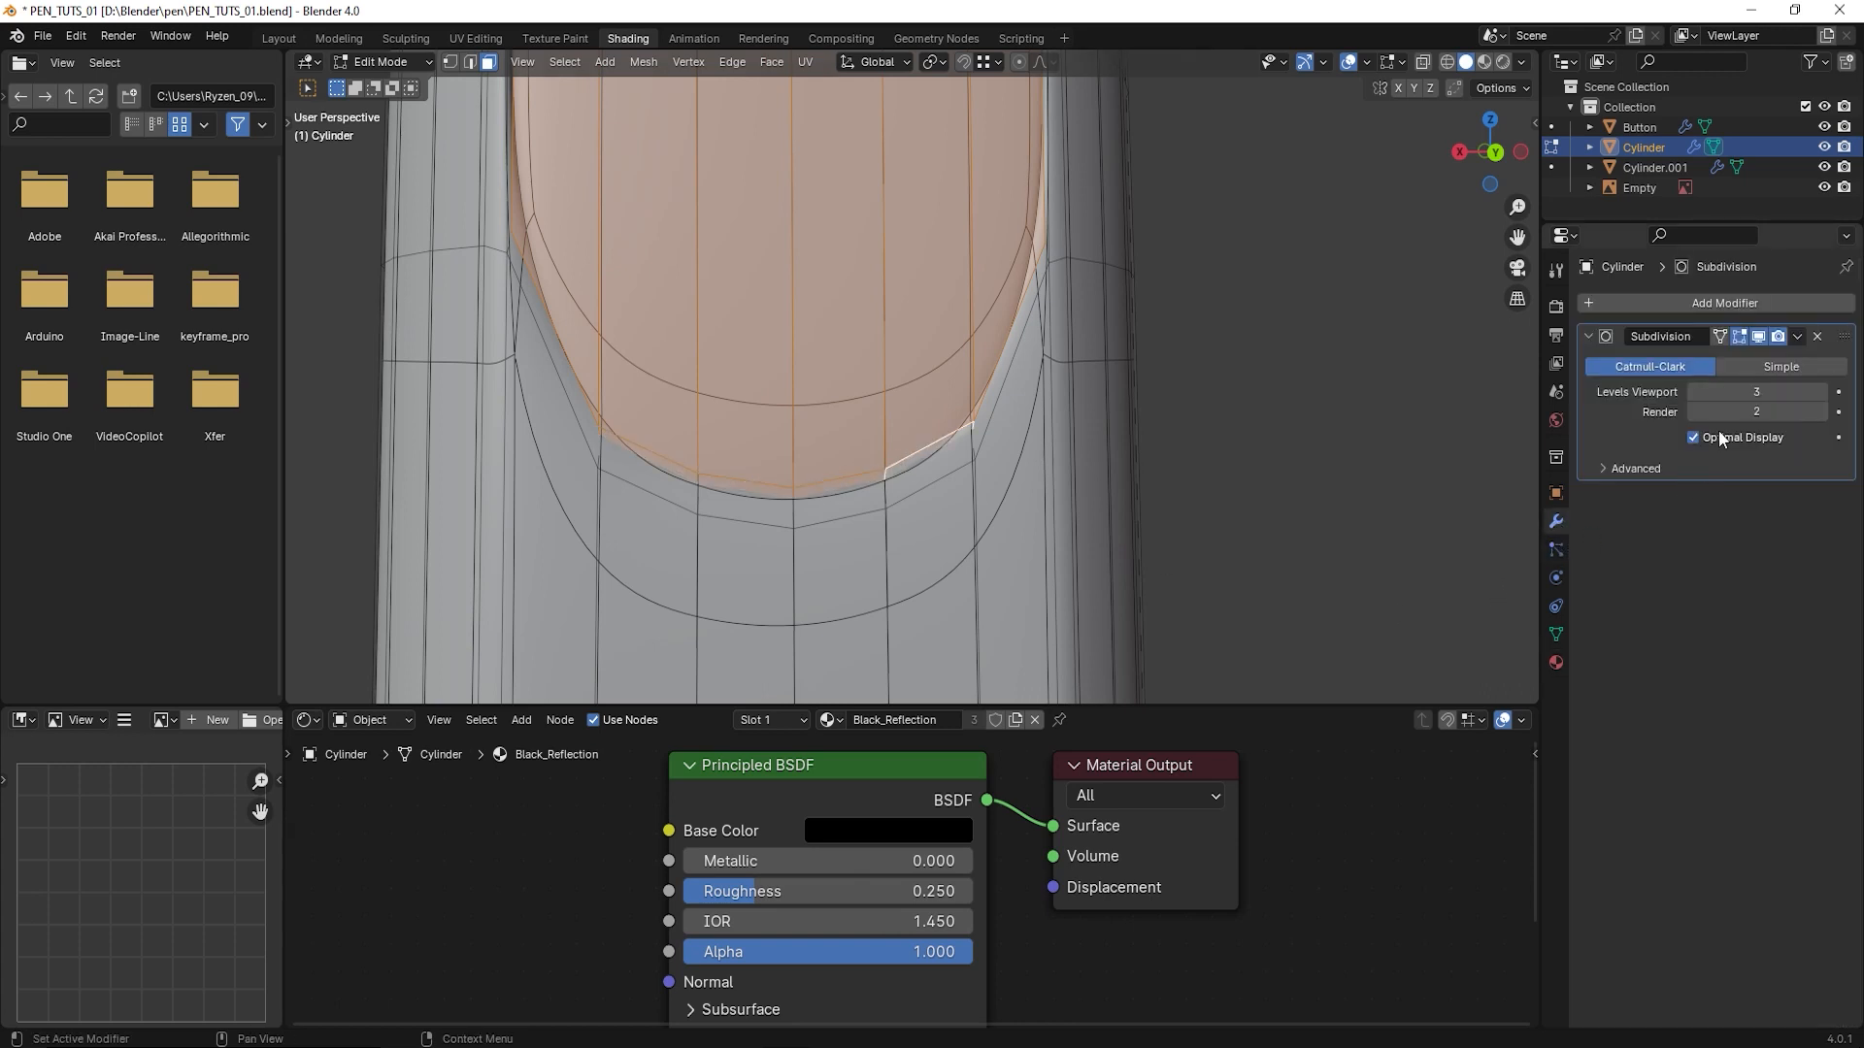
pyautogui.click(1759, 336)
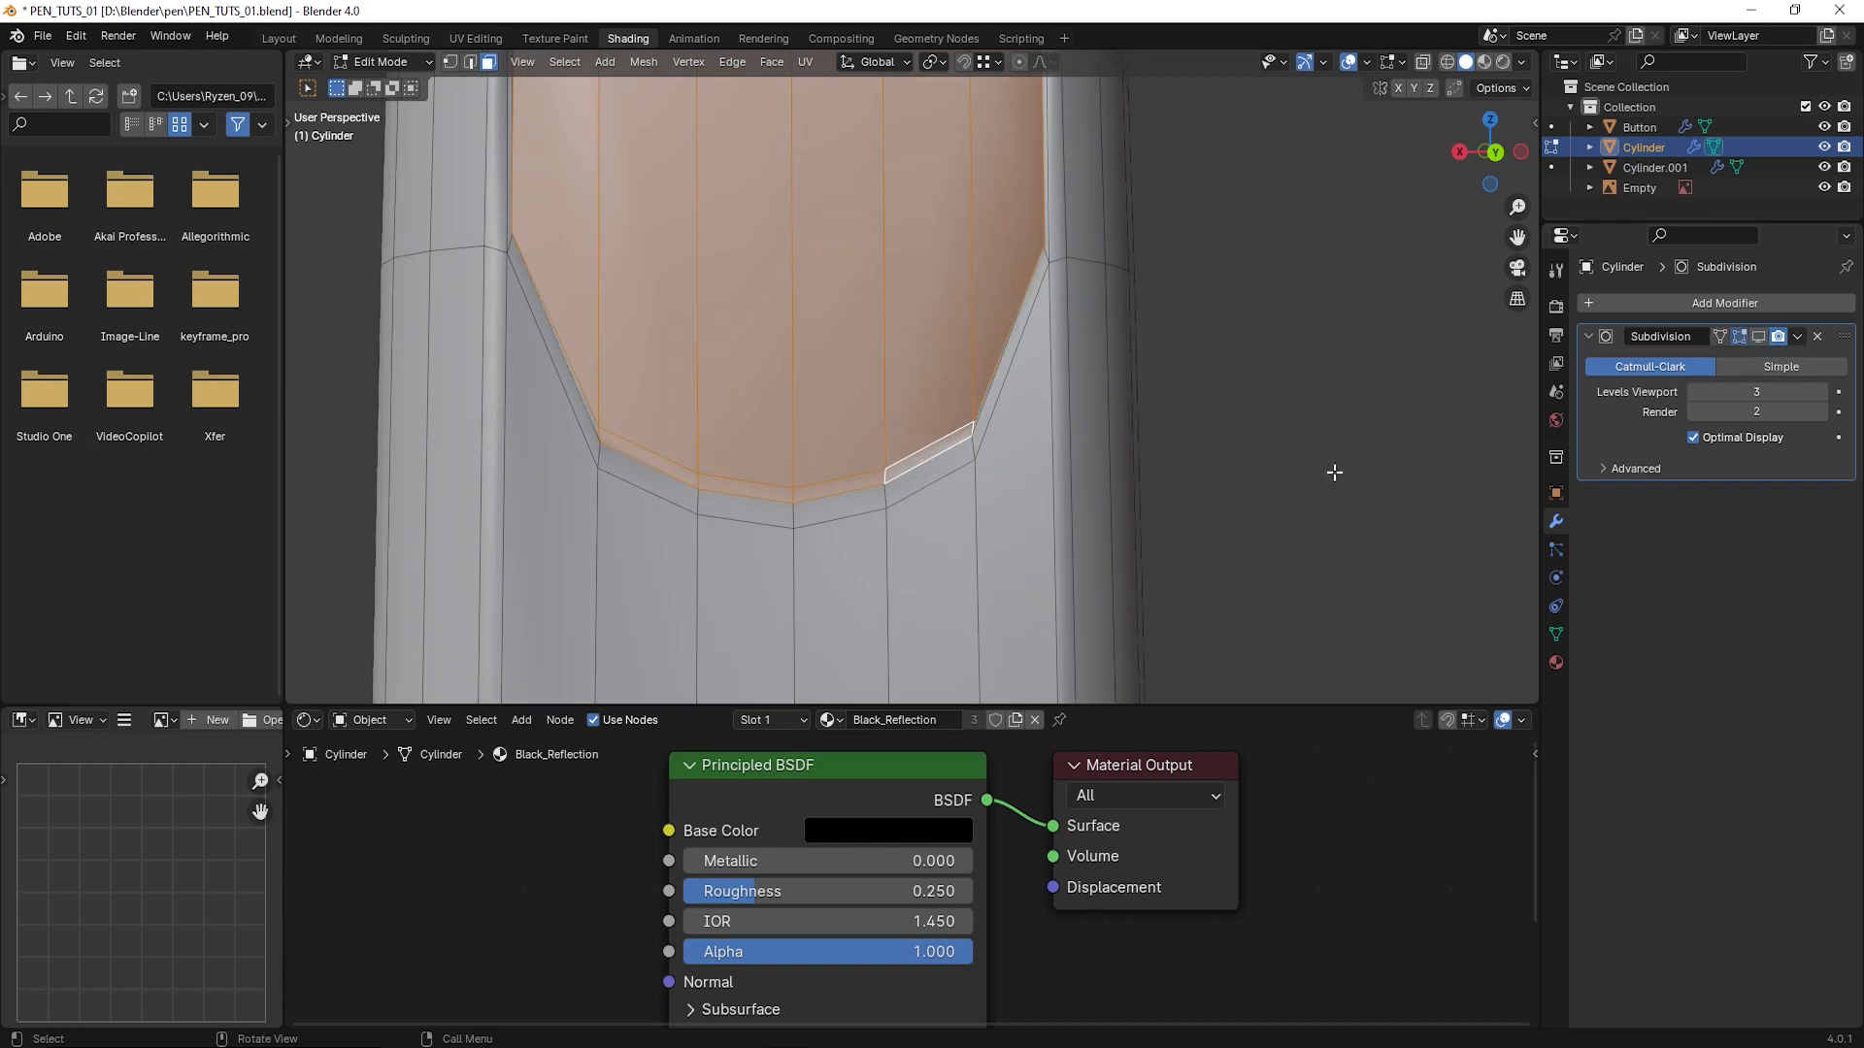
pyautogui.scroll(-4, 894, 501)
pyautogui.moveTo(939, 469); pyautogui.dragTo(462, 521, button='middle')
pyautogui.scroll(2, 940, 462)
pyautogui.scroll(-2, 855, 471)
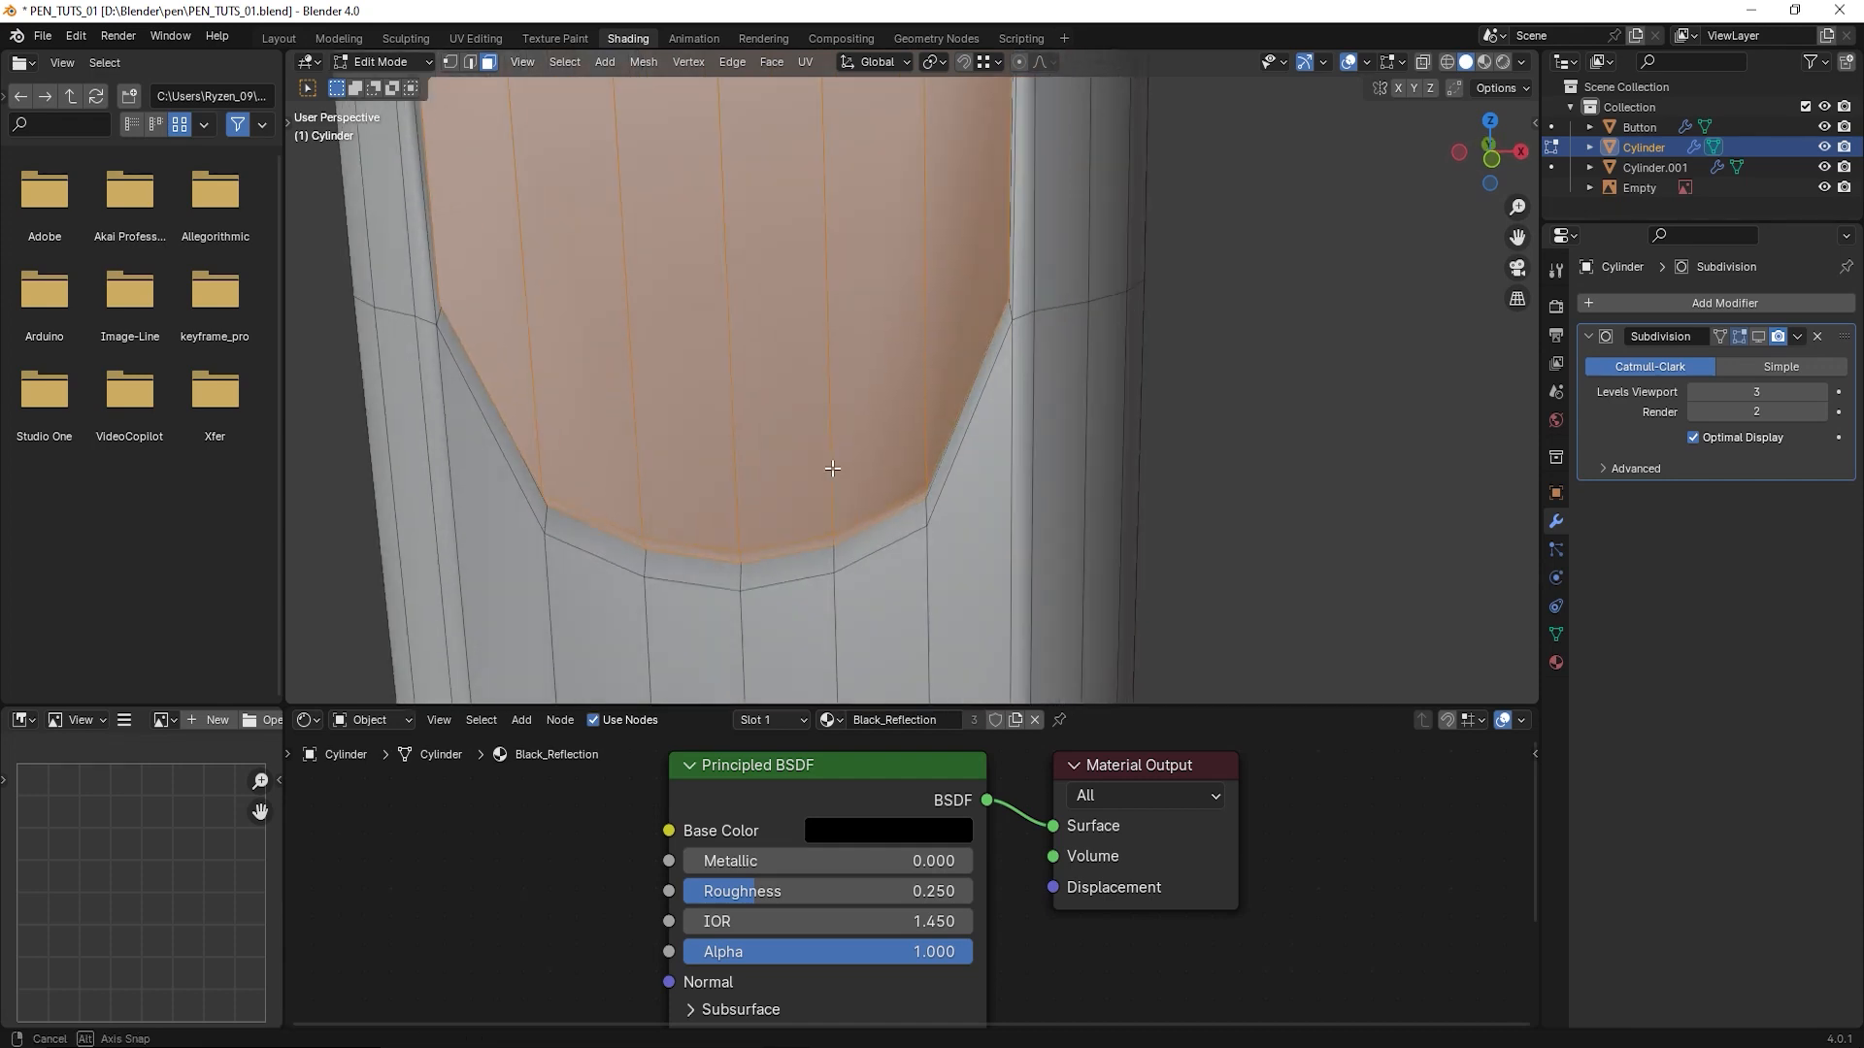
pyautogui.moveTo(845, 470); pyautogui.dragTo(863, 546, button='middle')
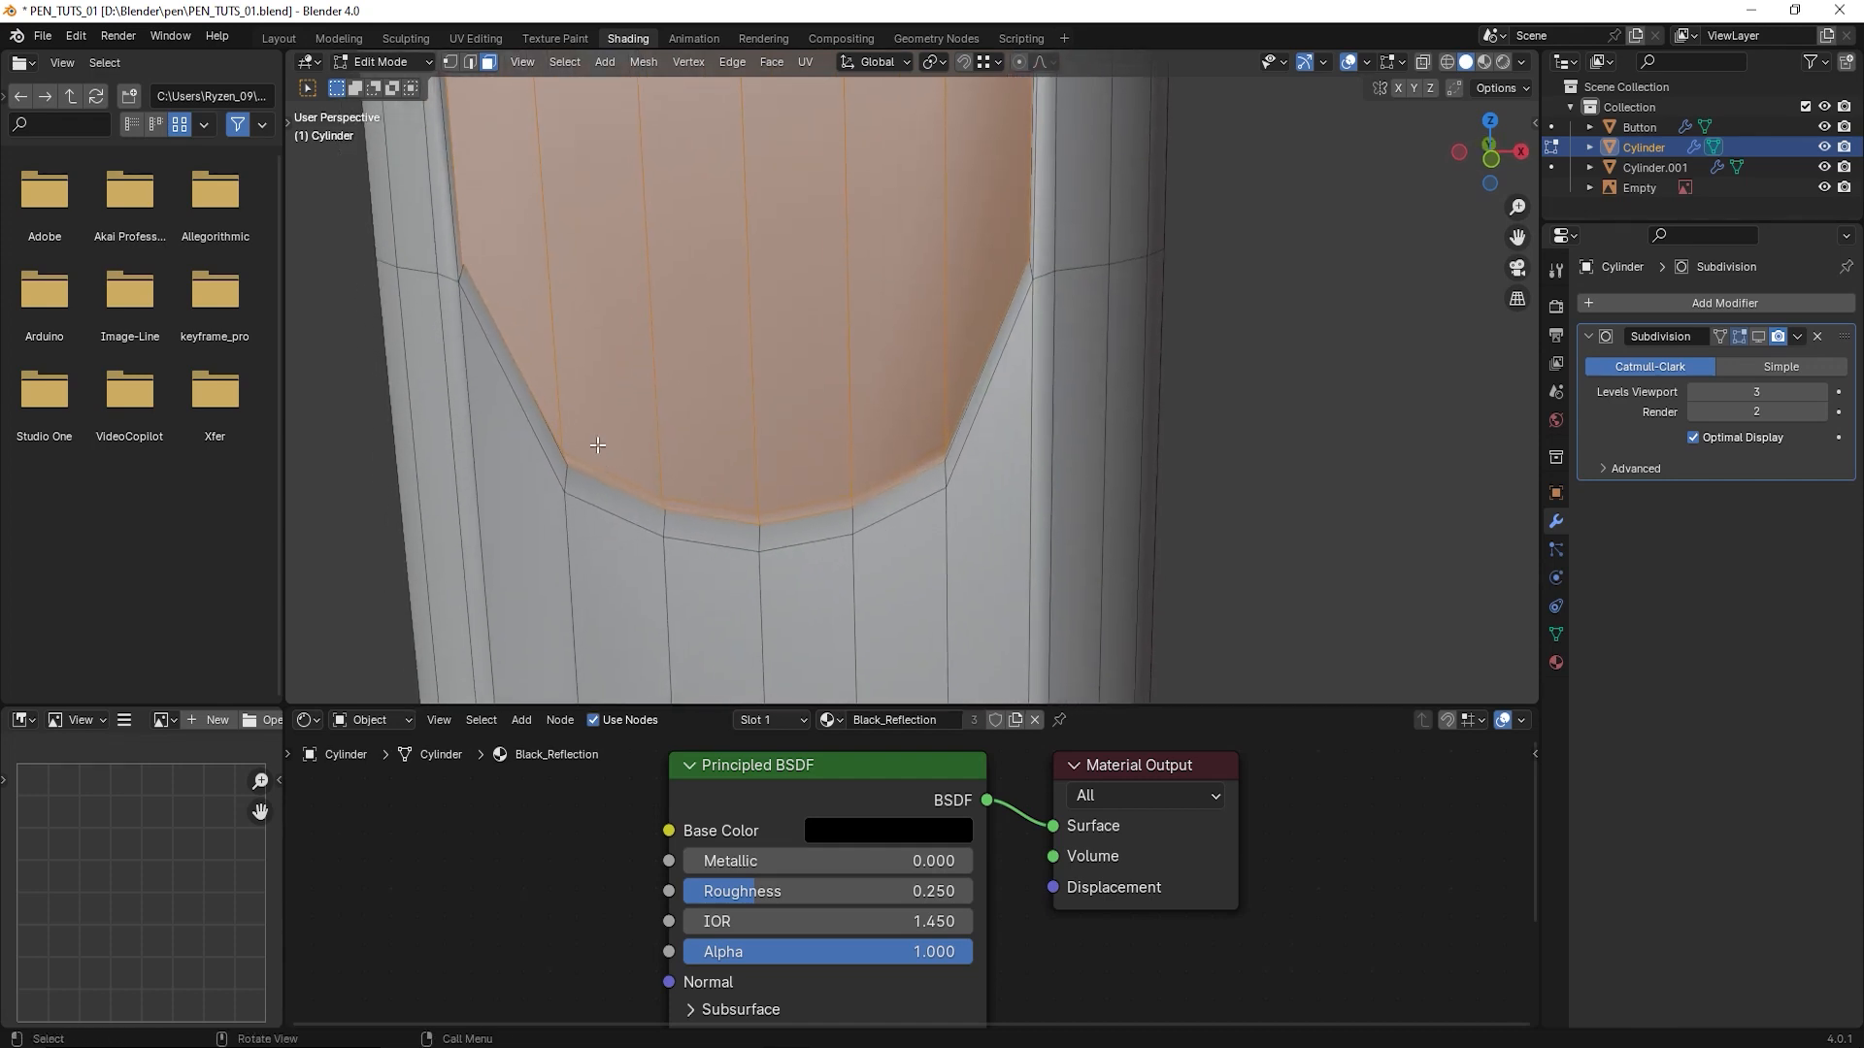
pyautogui.moveTo(872, 349)
pyautogui.keyDown('shift'); pyautogui.mouseDown(button='middle')
pyautogui.moveTo(906, 493)
pyautogui.moveTo(871, 374)
pyautogui.mouseUp(button='middle'); pyautogui.keyUp('shift')
pyautogui.scroll(-3, 906, 493)
pyautogui.scroll(-1, 905, 493)
pyautogui.scroll(2, 906, 493)
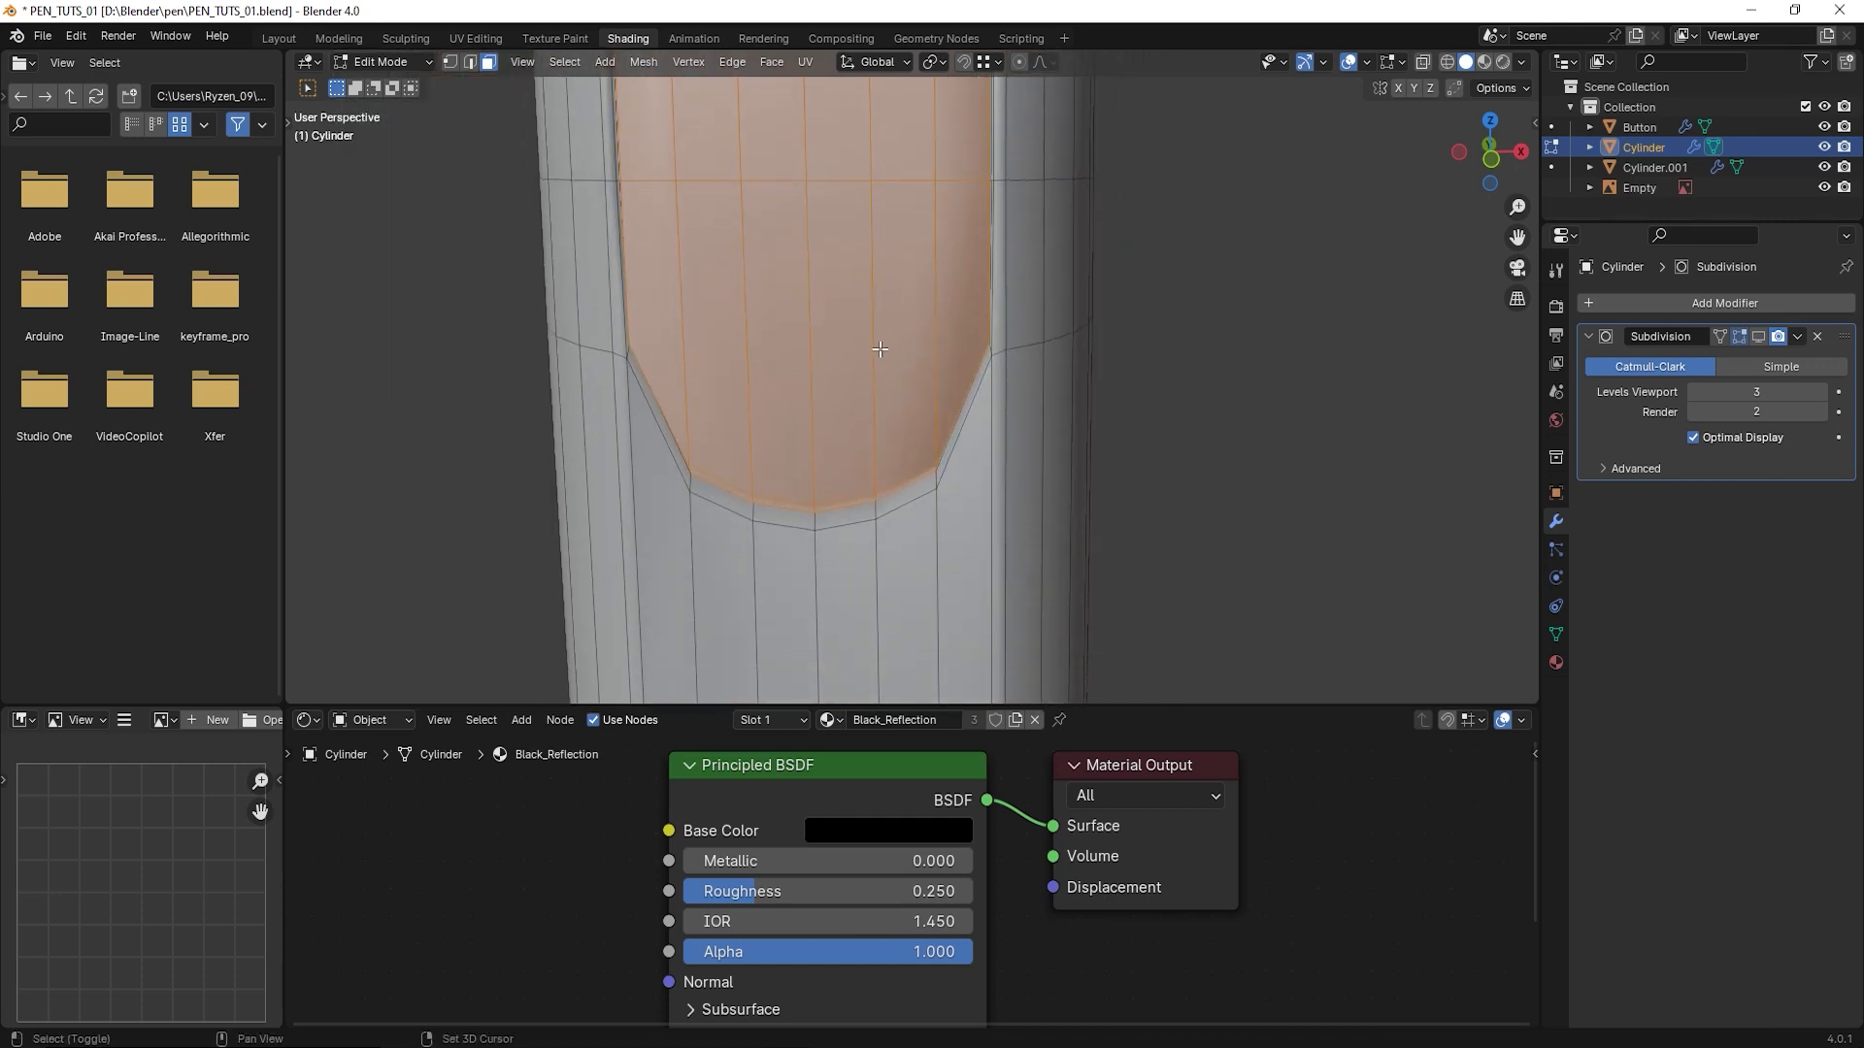
pyautogui.scroll(2, 871, 373)
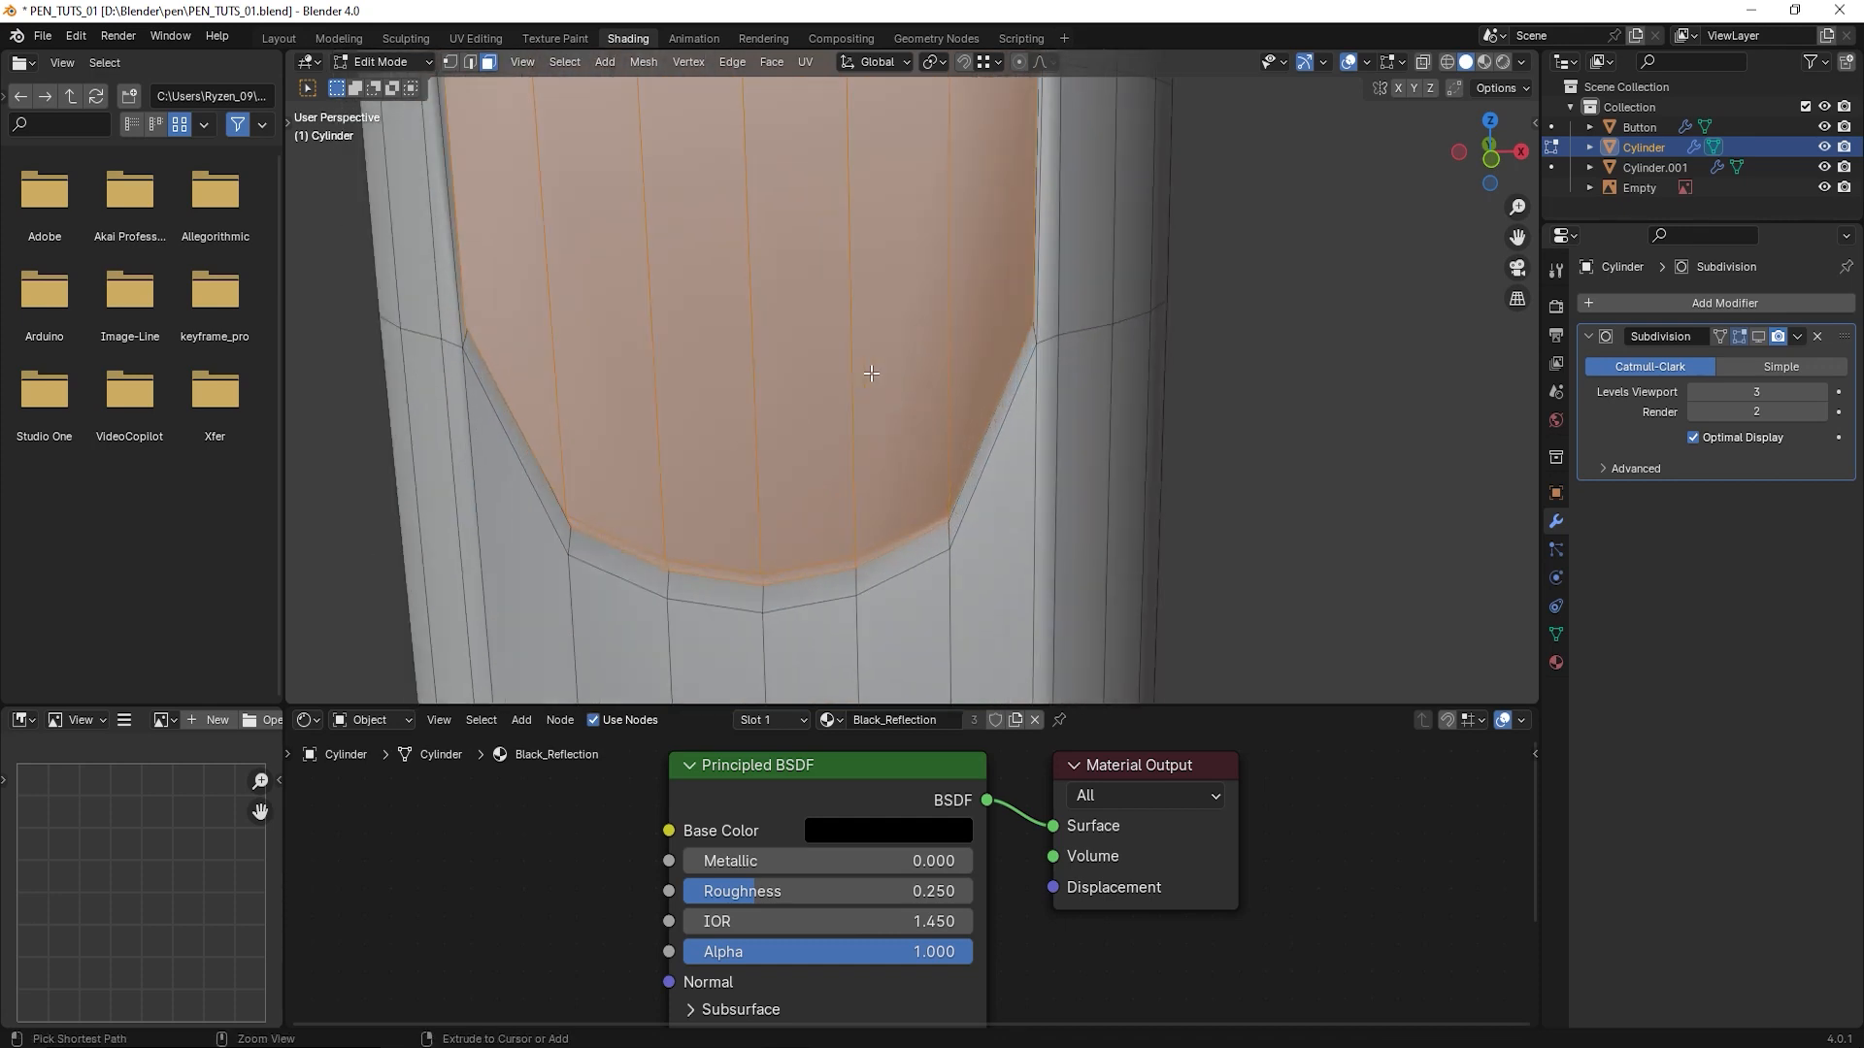
# - Undo the narrow-face additions at the recess's lower edge and expand the recess selection once with Select More
pyautogui.hotkey('ctrl', 'z')
pyautogui.hotkey('ctrl', 'z')
pyautogui.hotkey('ctrl', 'z')
pyautogui.hotkey('ctrl', 'z')
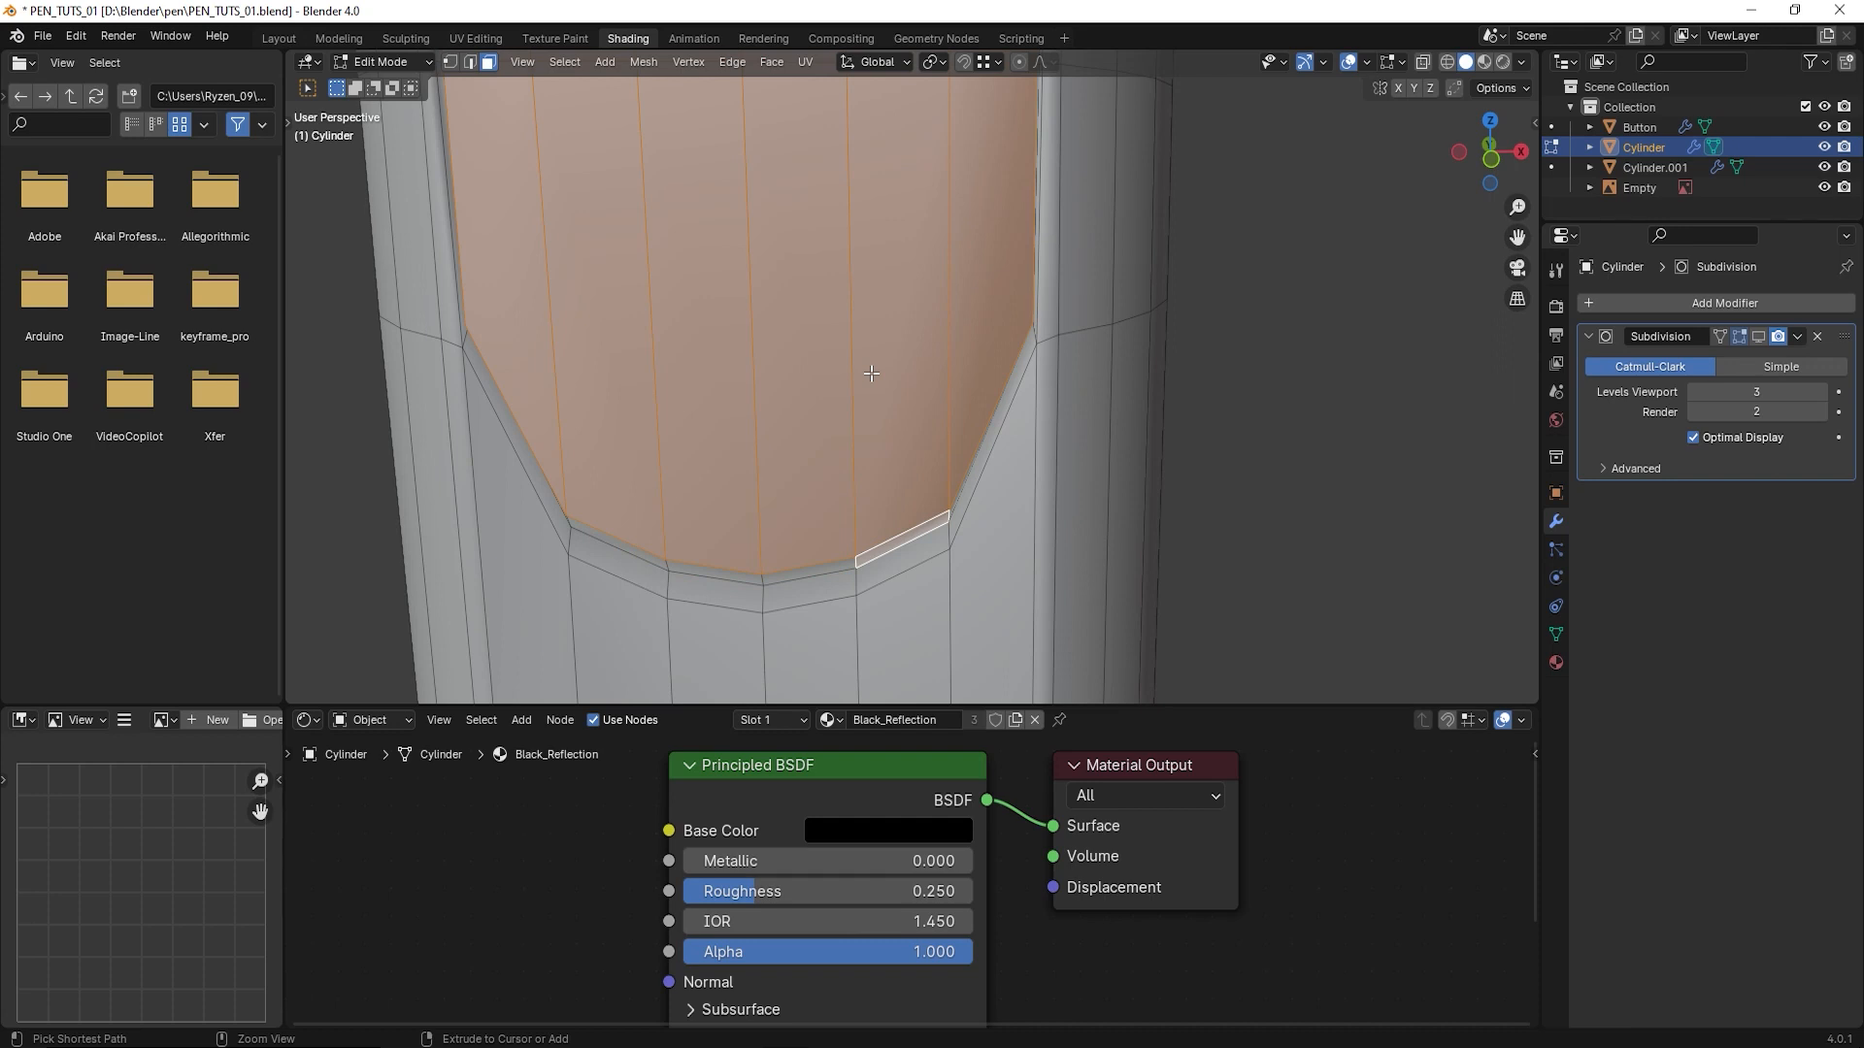
pyautogui.hotkey('ctrl', 'z')
pyautogui.scroll(-5, 862, 402)
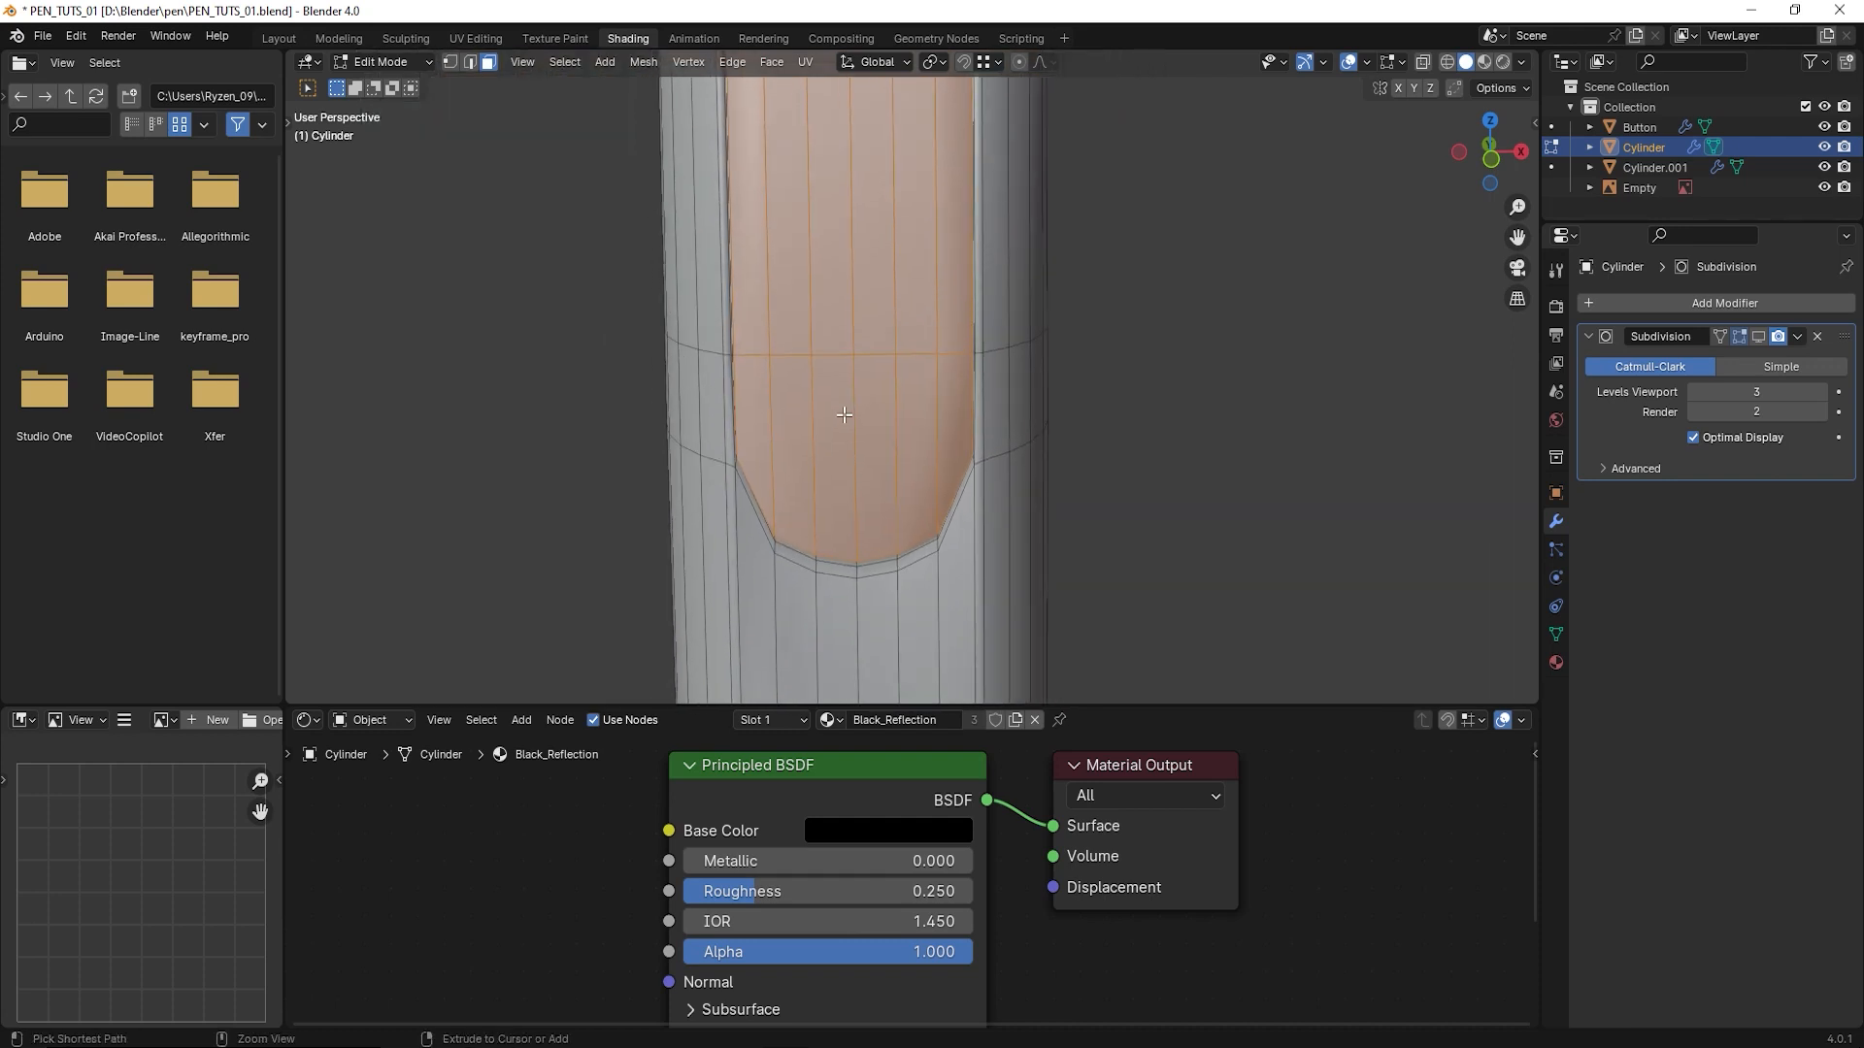
pyautogui.press('ctrl+KP_Add')
pyautogui.moveTo(859, 389); pyautogui.dragTo(941, 391, button='middle')
pyautogui.scroll(-2, 941, 391)
pyautogui.scroll(1, 951, 392)
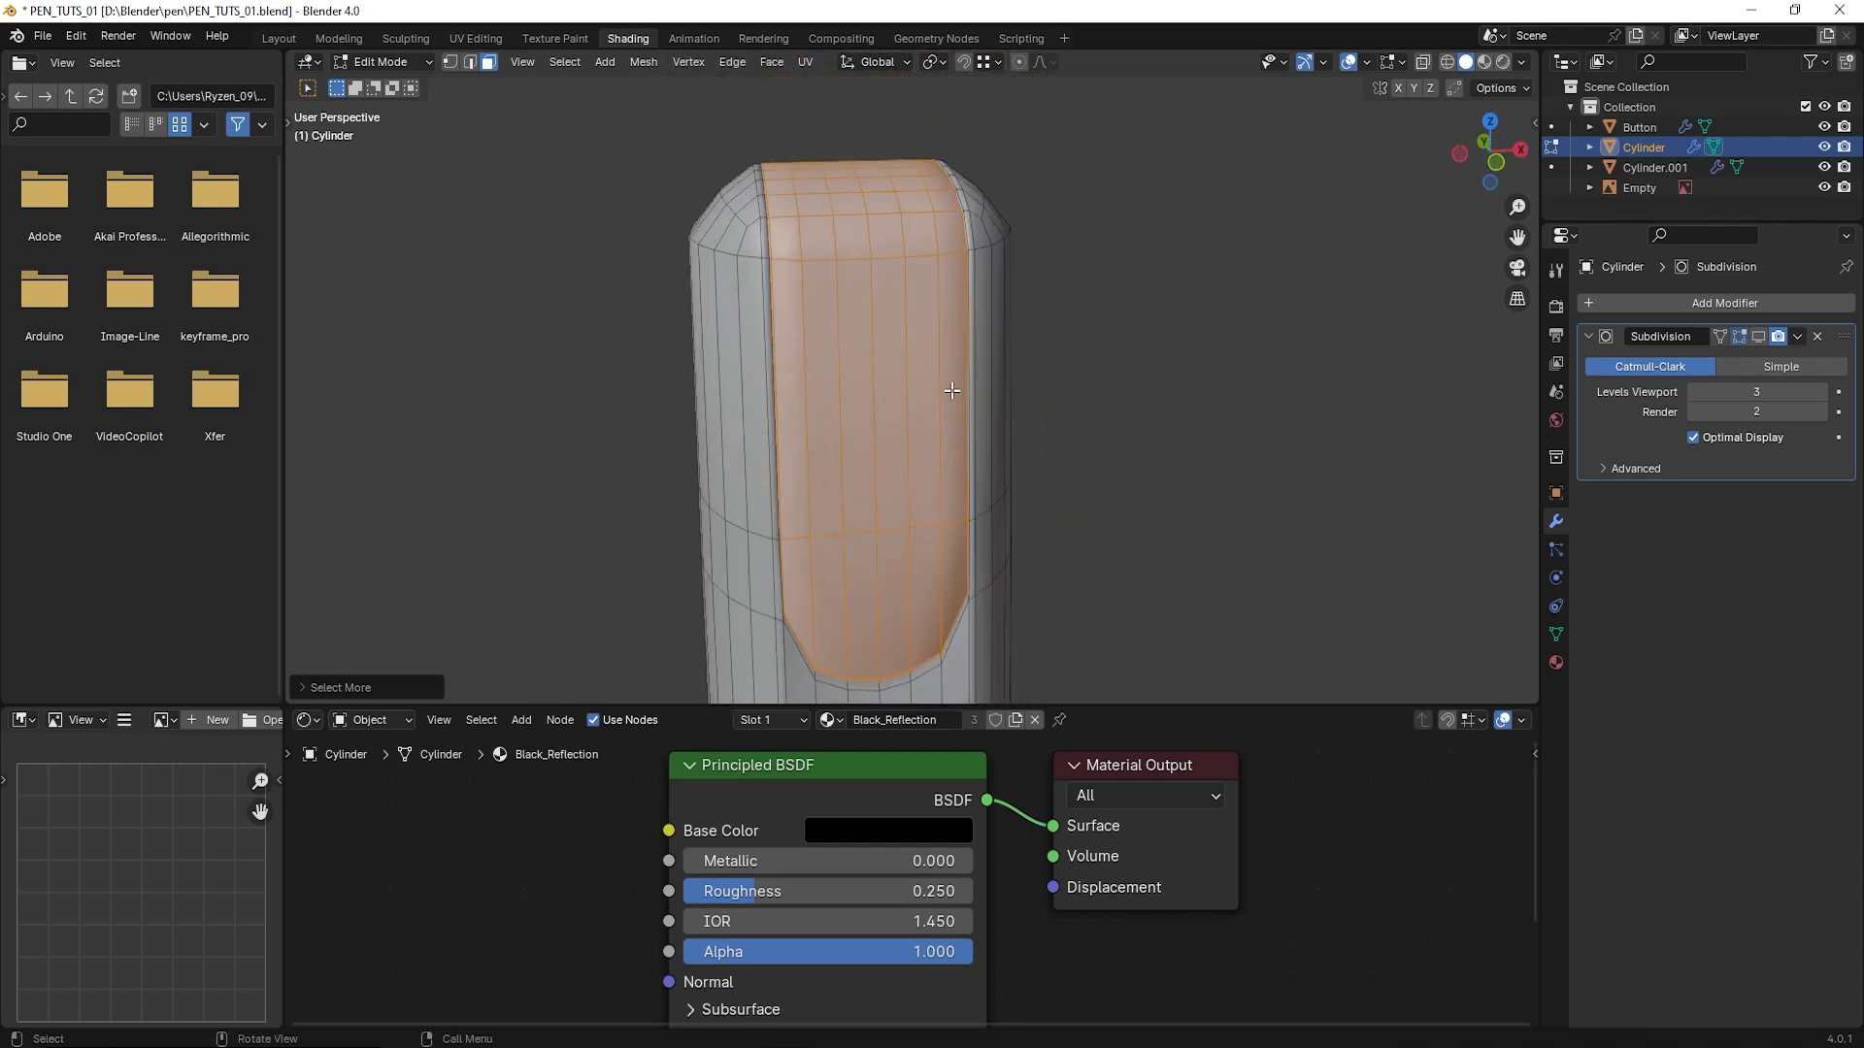
# - Turn the Subdivision's viewport display back on and assign a new material in a third slot to the selected recess faces
pyautogui.click(1757, 337)
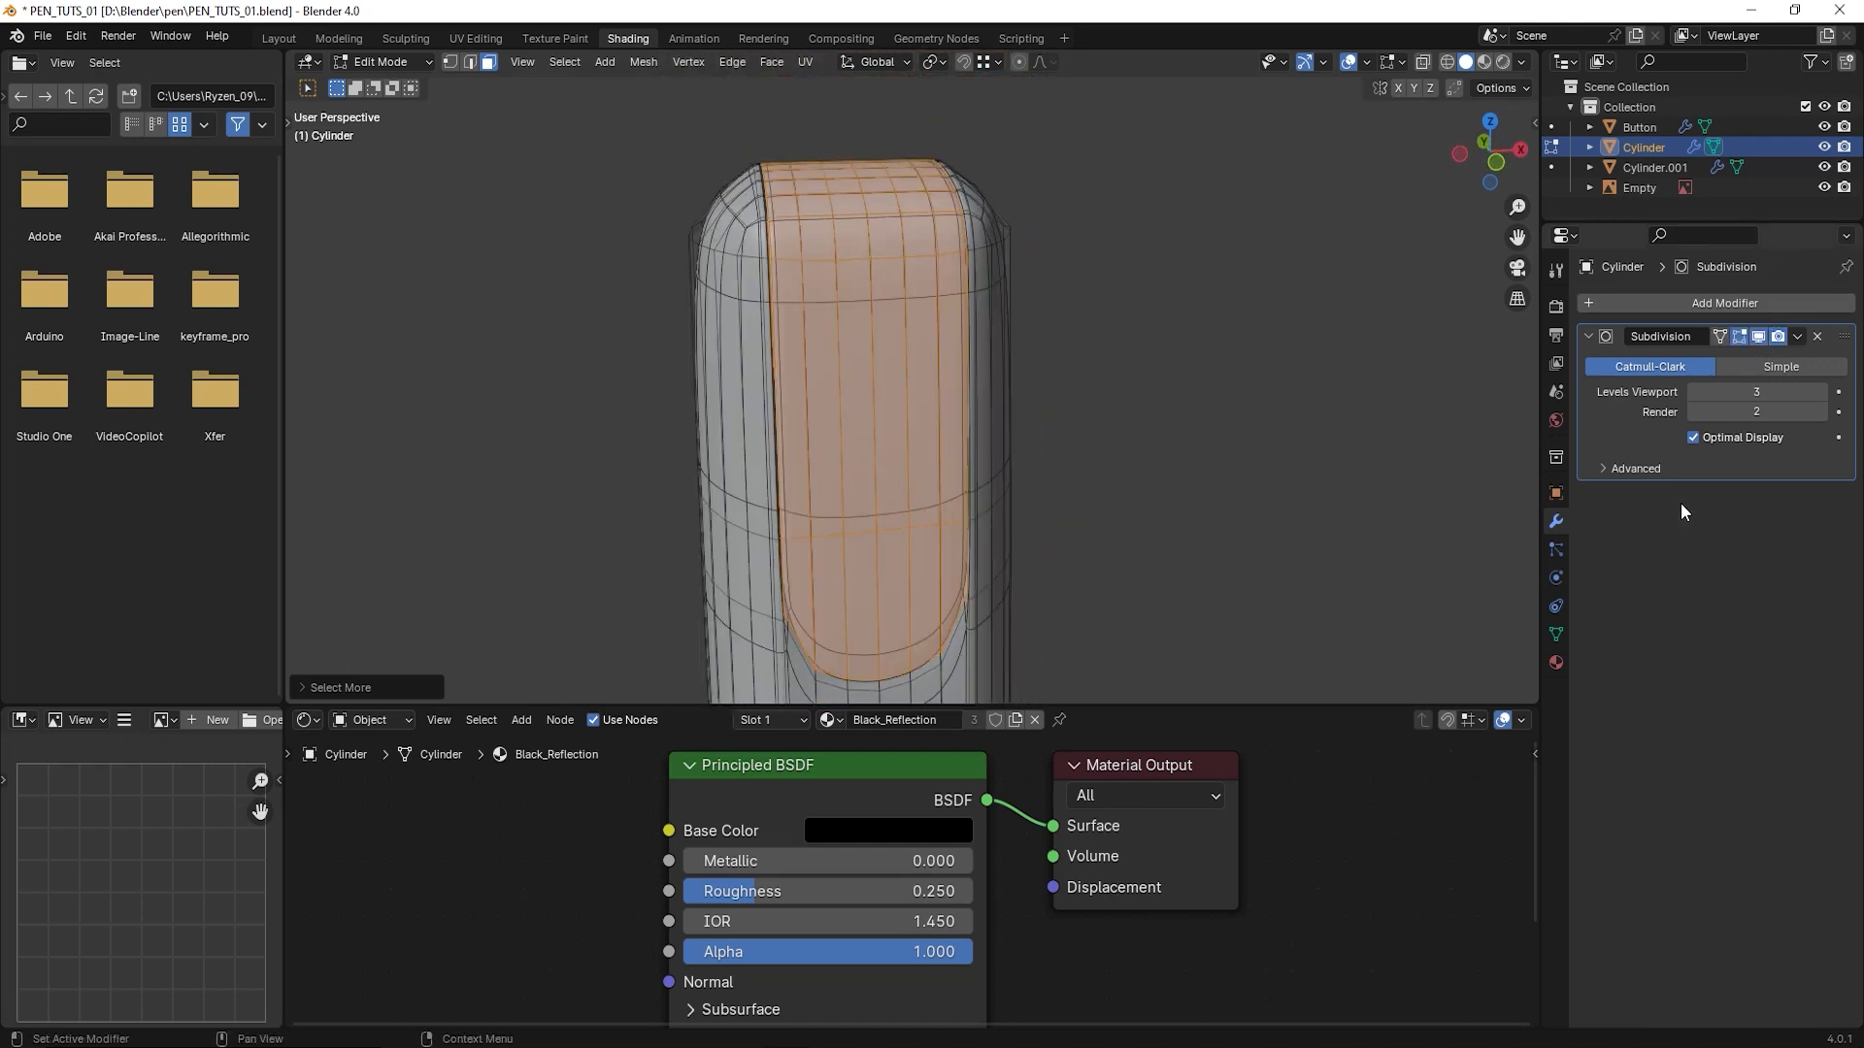
pyautogui.click(1555, 663)
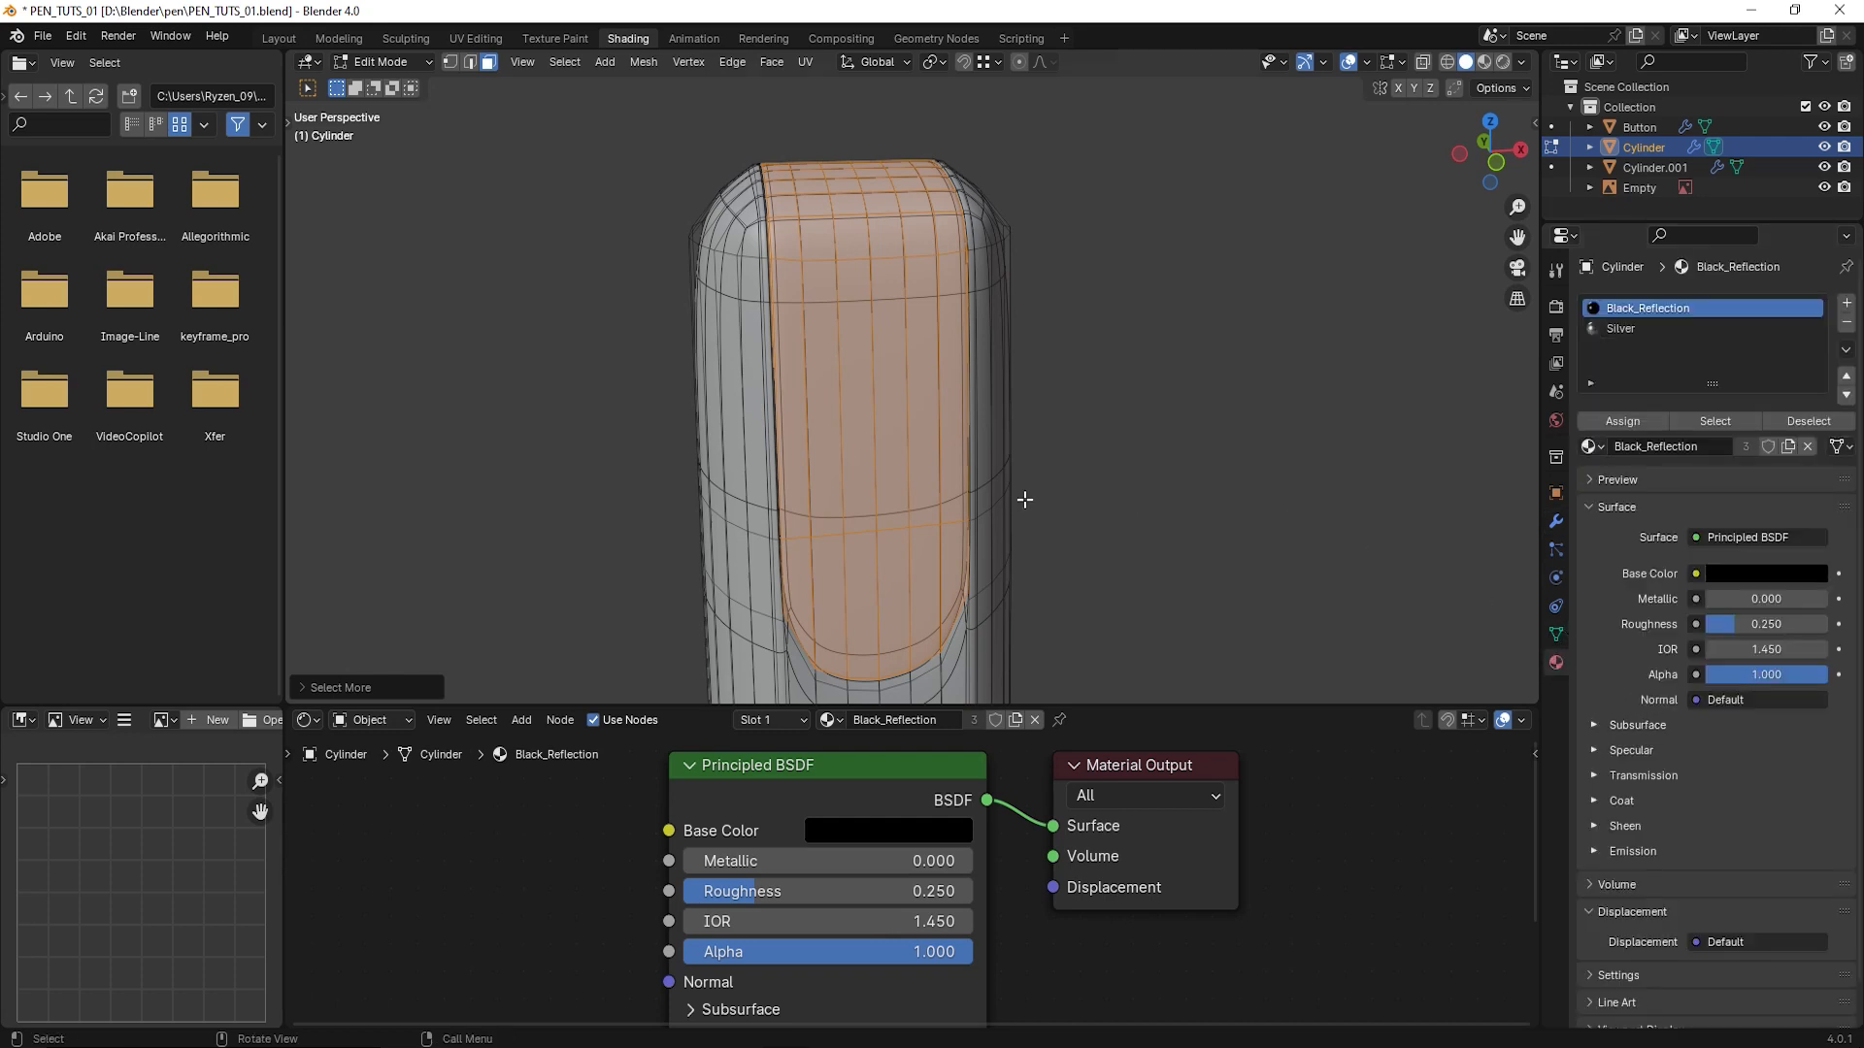
pyautogui.keyDown('shift'); pyautogui.moveTo(987, 520); pyautogui.dragTo(946, 460, button='middle'); pyautogui.keyUp('shift')
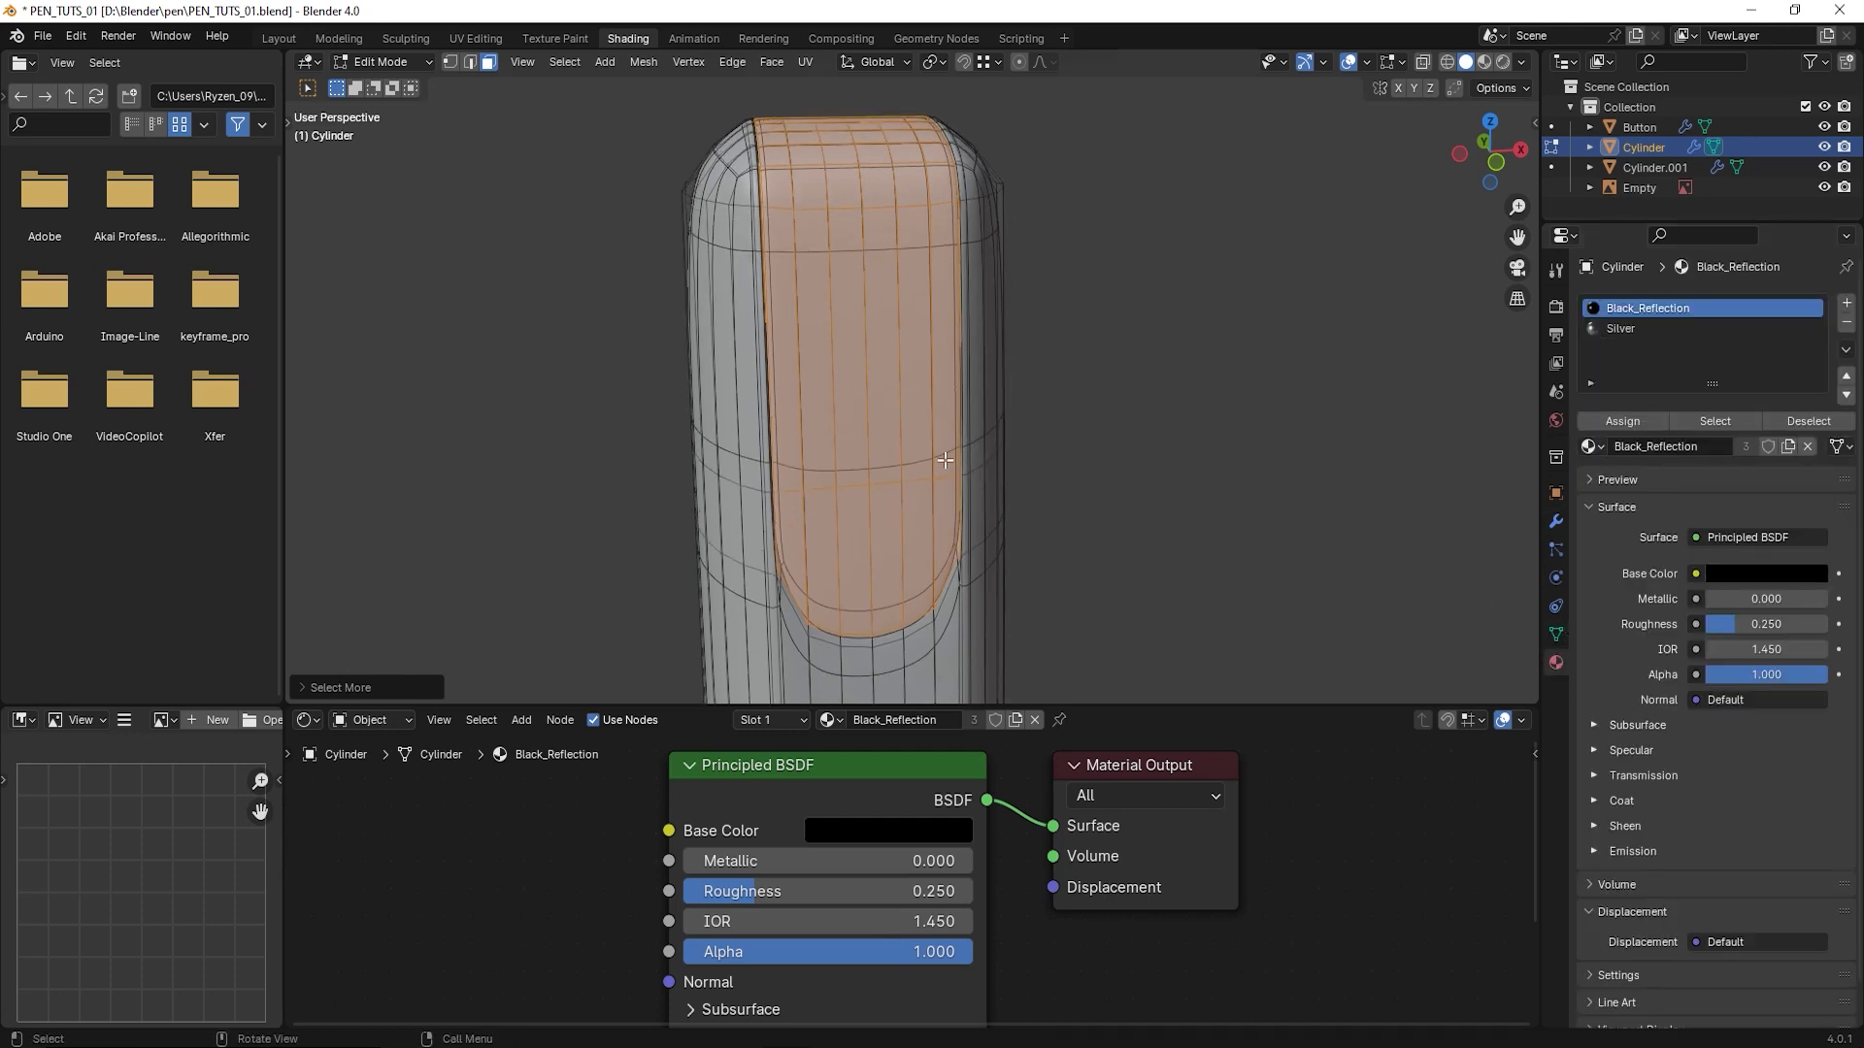
pyautogui.click(1845, 304)
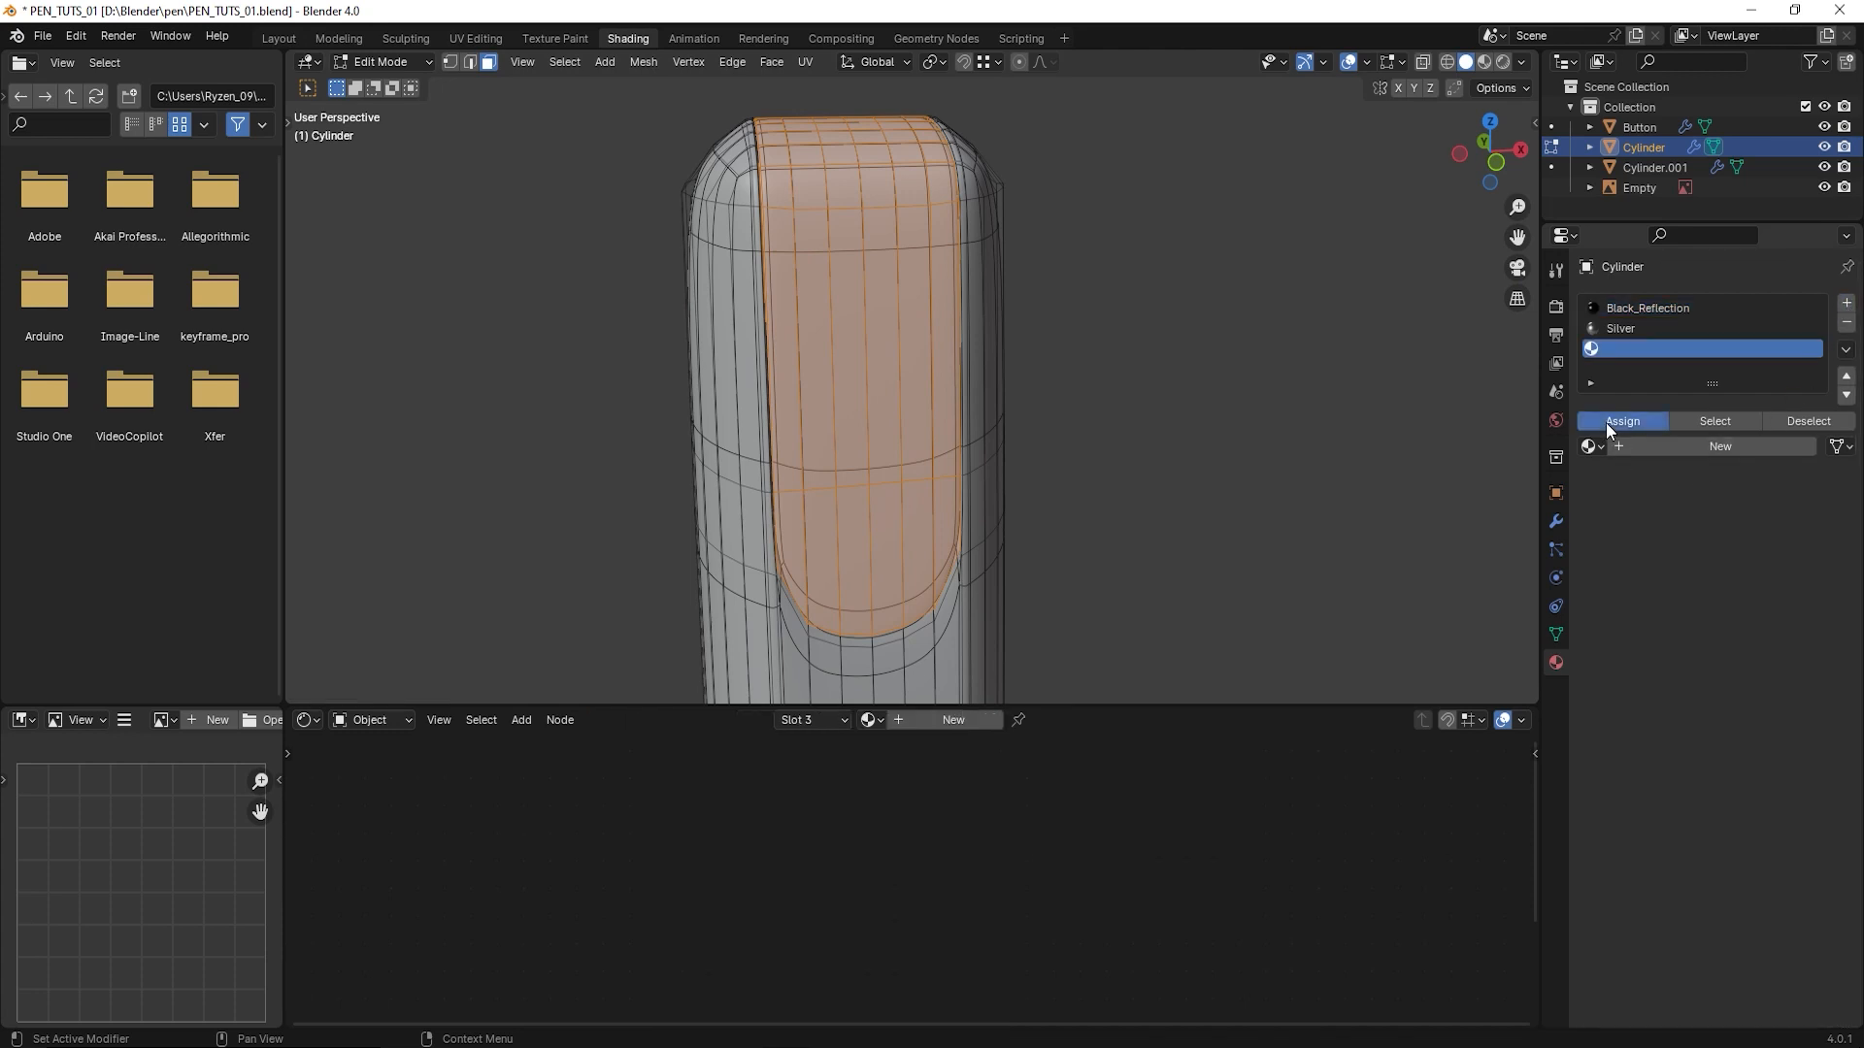
pyautogui.click(1680, 448)
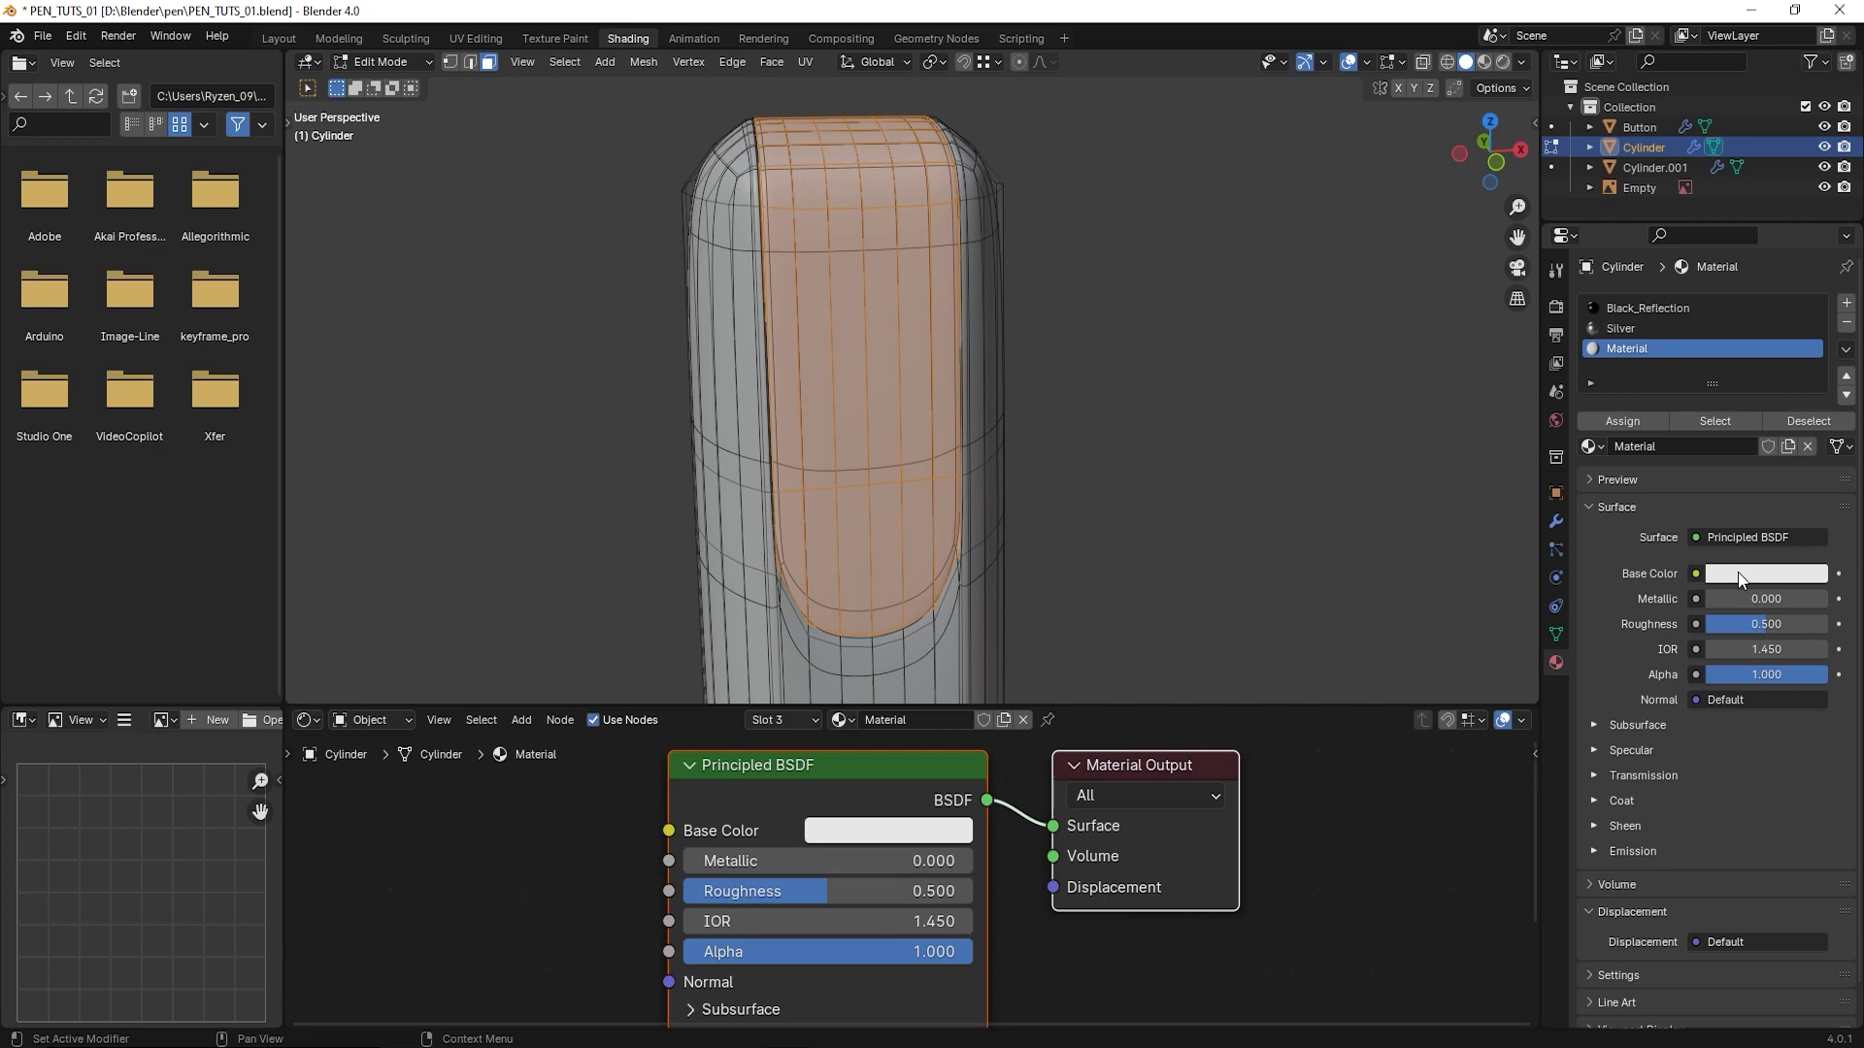
# - Switch to Material Preview shading and set the new recess material's base color to black
pyautogui.click(1483, 62)
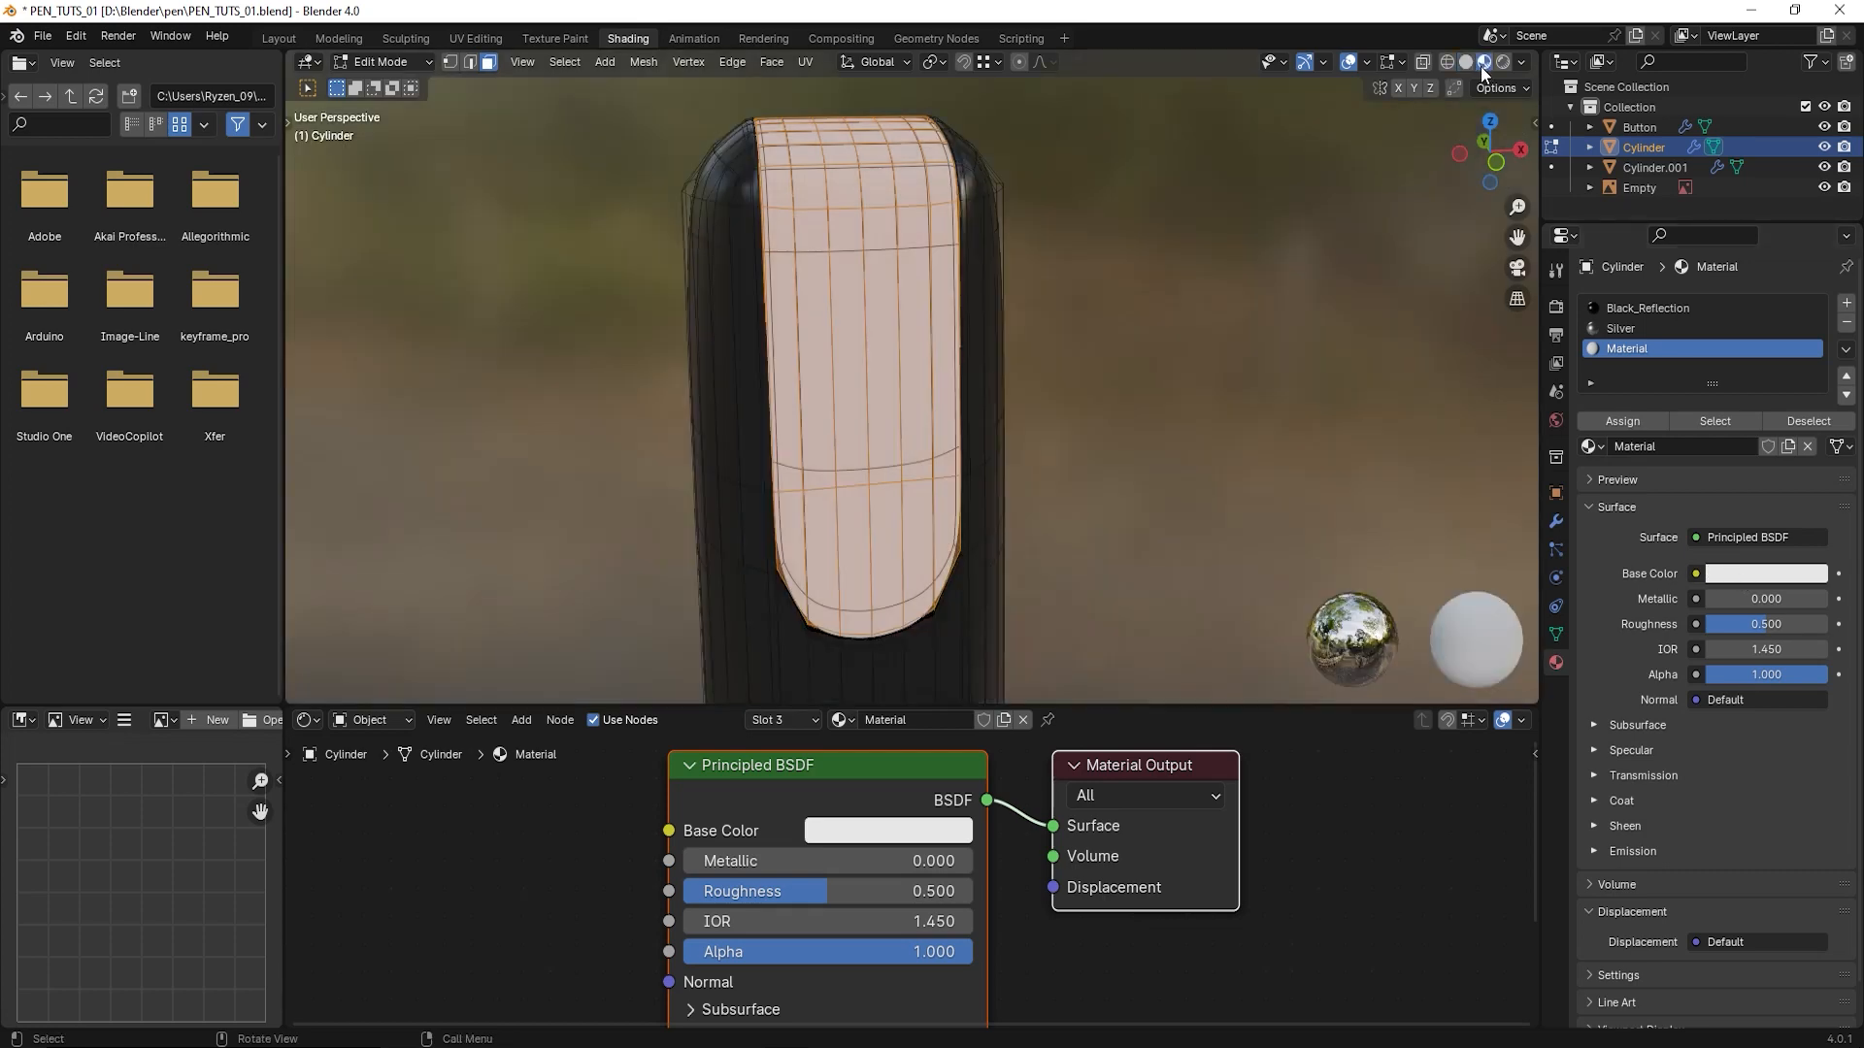
pyautogui.moveTo(1106, 283)
pyautogui.mouseDown(button='middle')
pyautogui.moveTo(1073, 379)
pyautogui.moveTo(1223, 389)
pyautogui.mouseUp(button='middle')
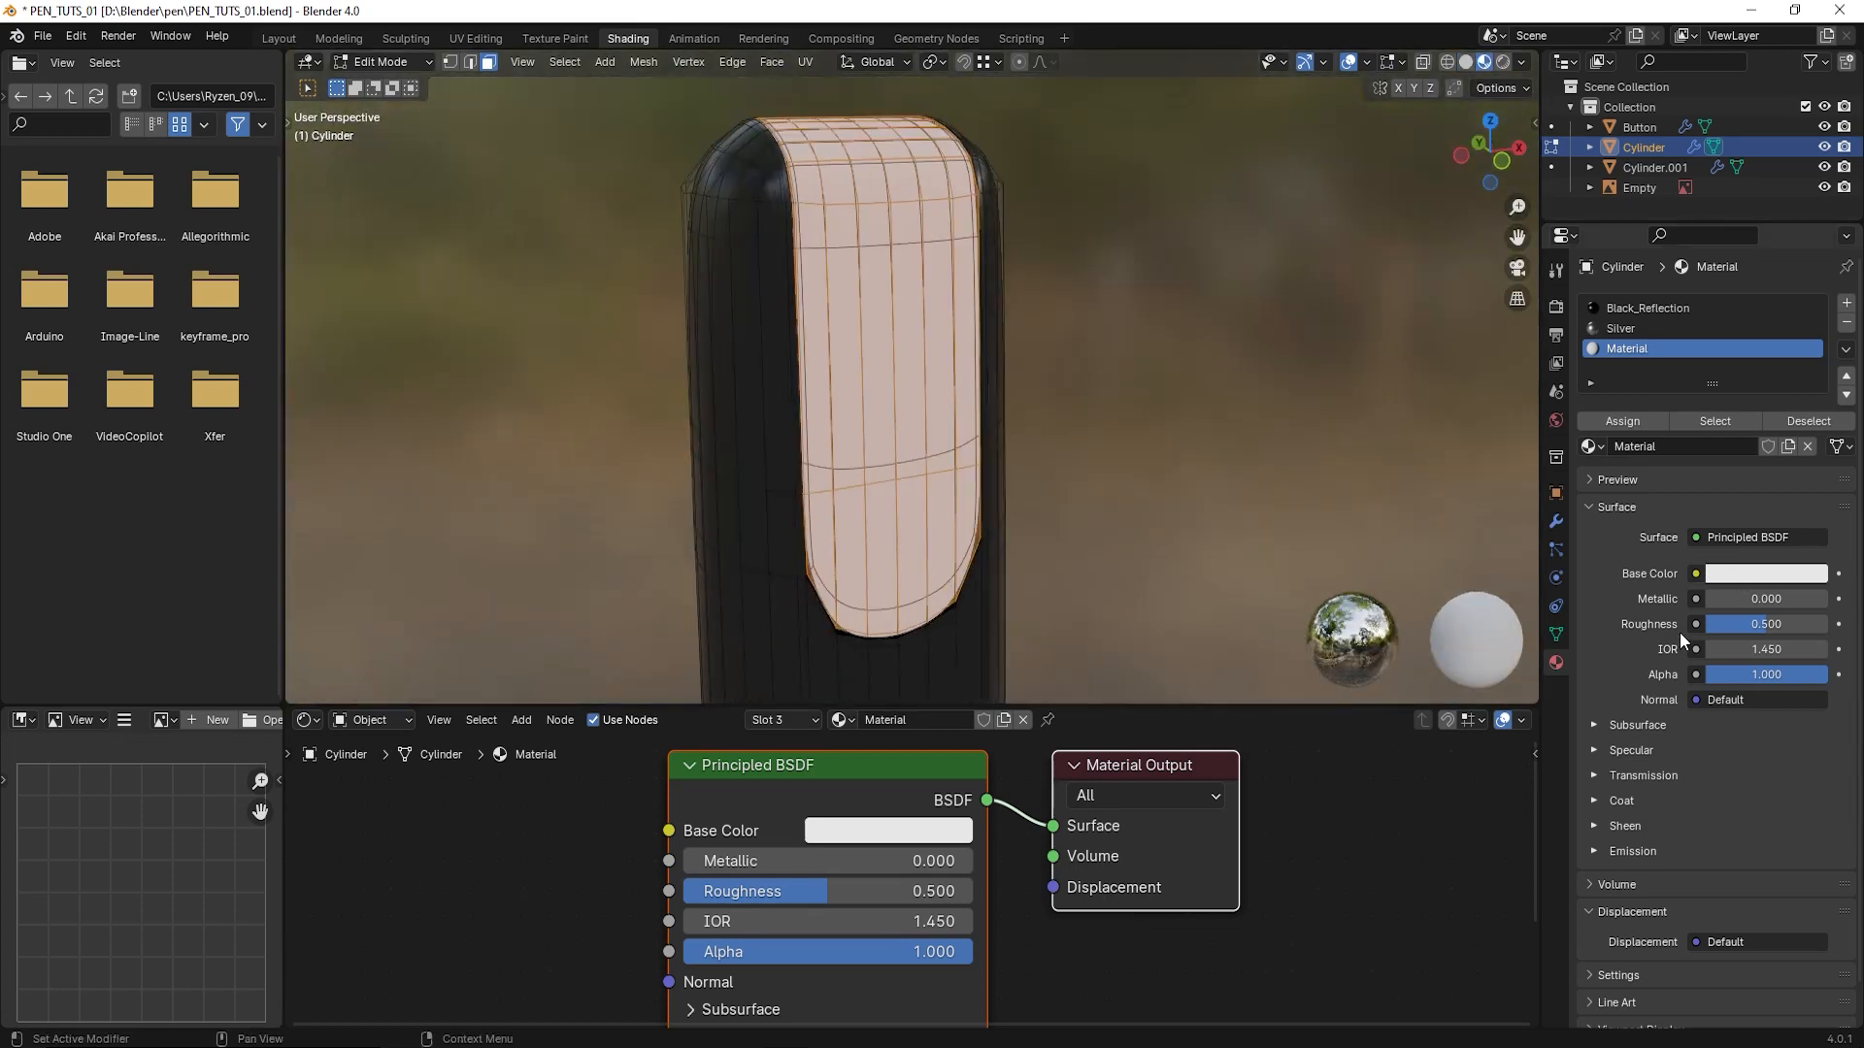
pyautogui.click(1766, 574)
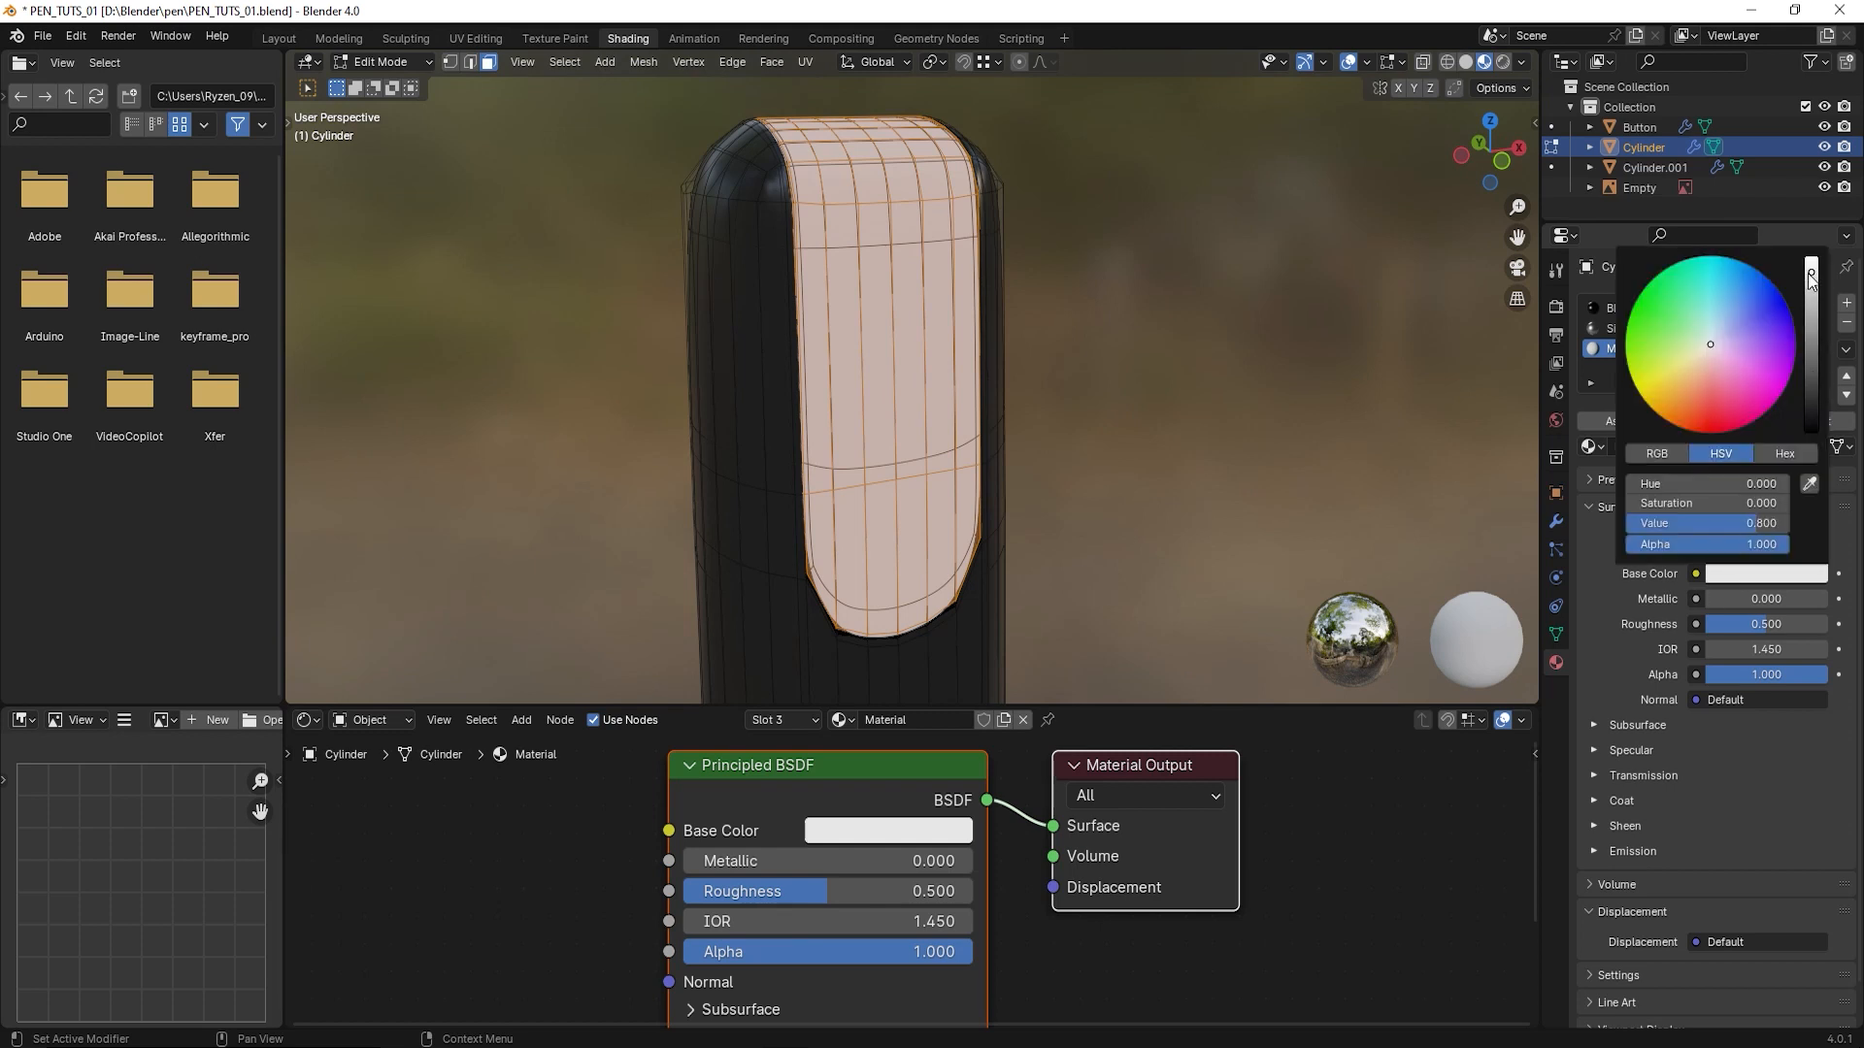
pyautogui.moveTo(1812, 277); pyautogui.dragTo(1812, 432)
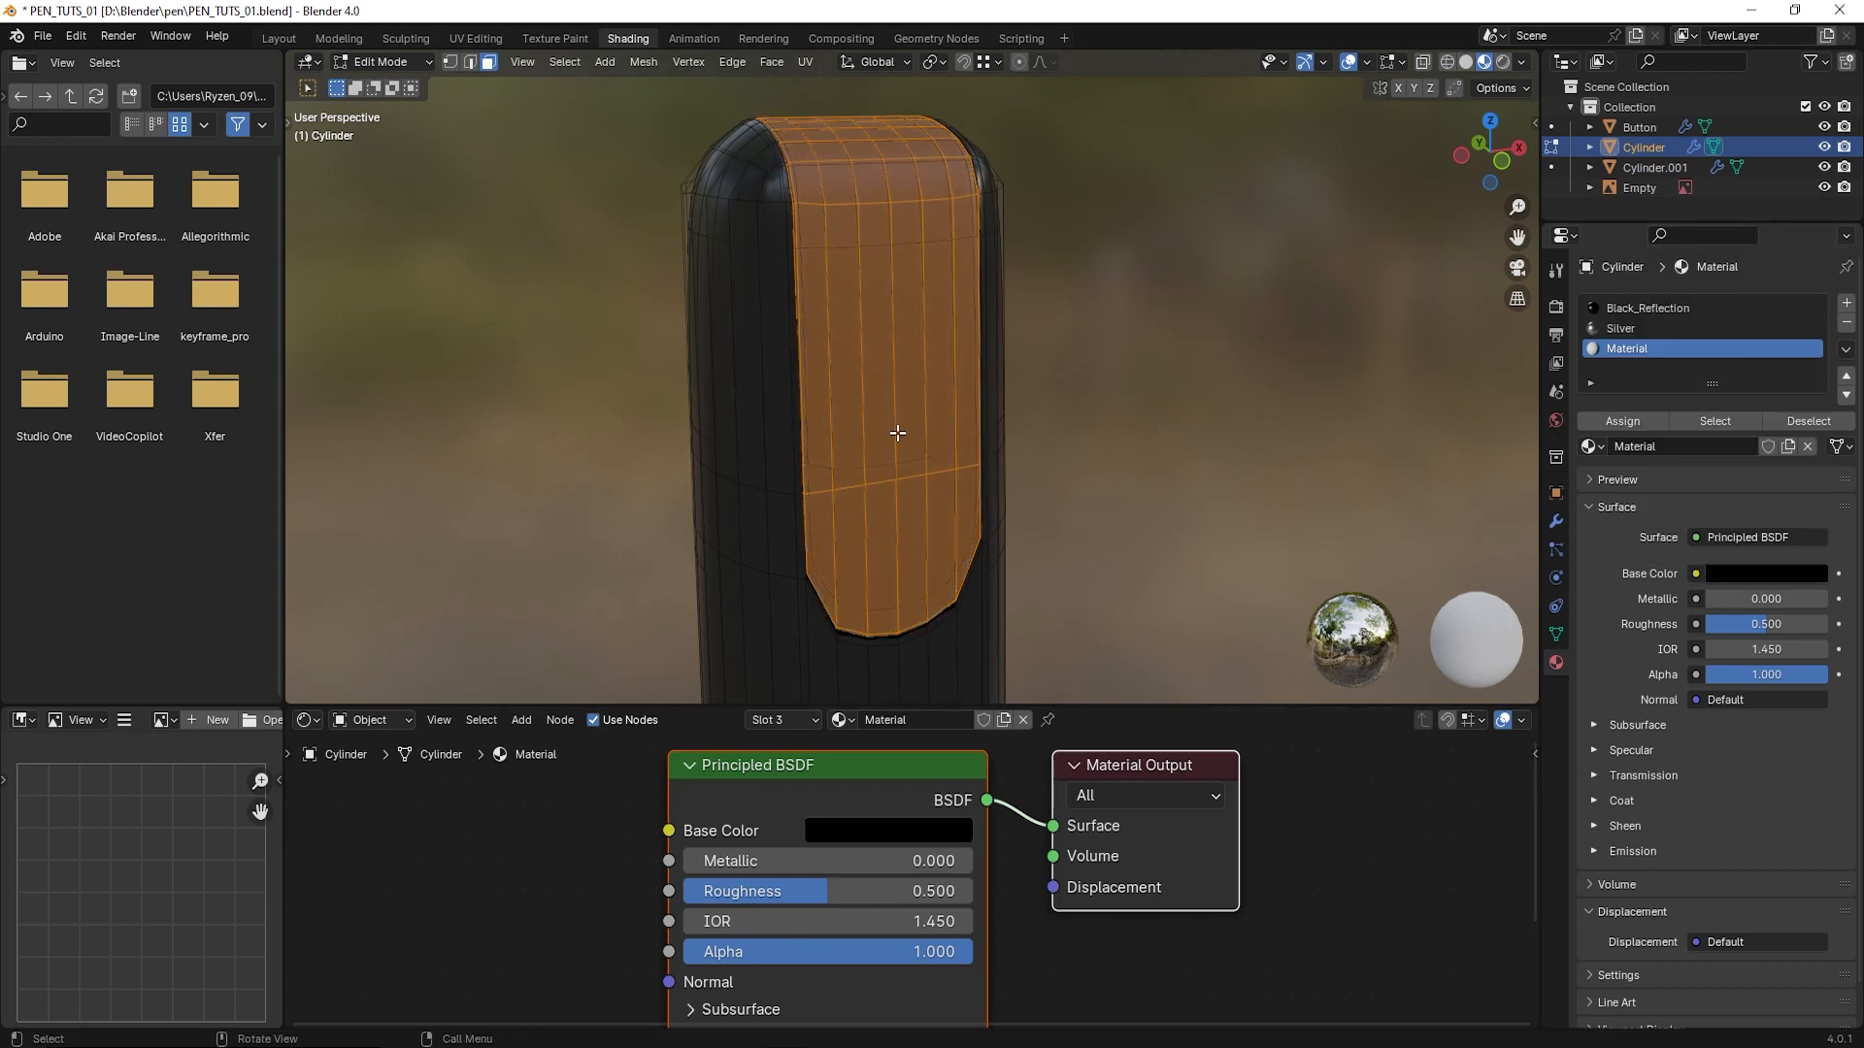
# - Return to Object Mode and set the recess material's roughness to 0 and metallic to 0.189
pyautogui.scroll(2, 894, 427)
pyautogui.click(384, 62)
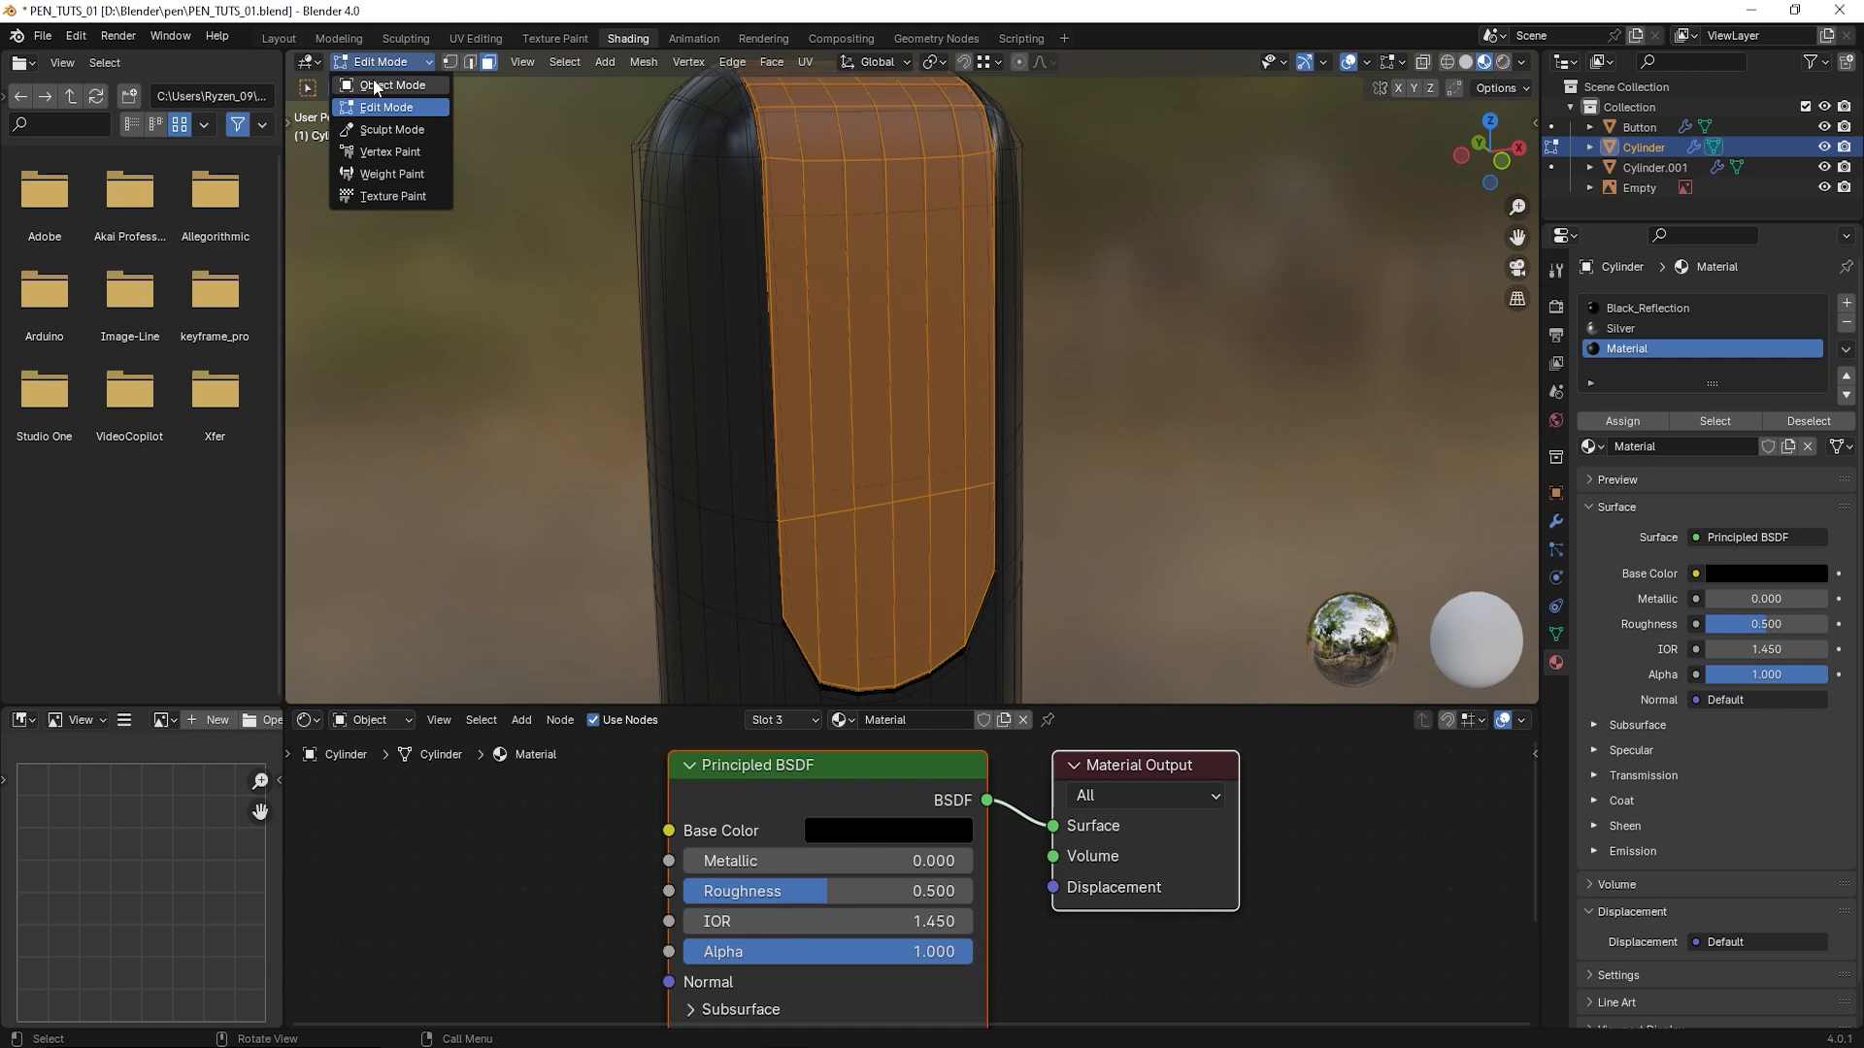
pyautogui.click(390, 85)
pyautogui.moveTo(1763, 603); pyautogui.dragTo(1707, 603)
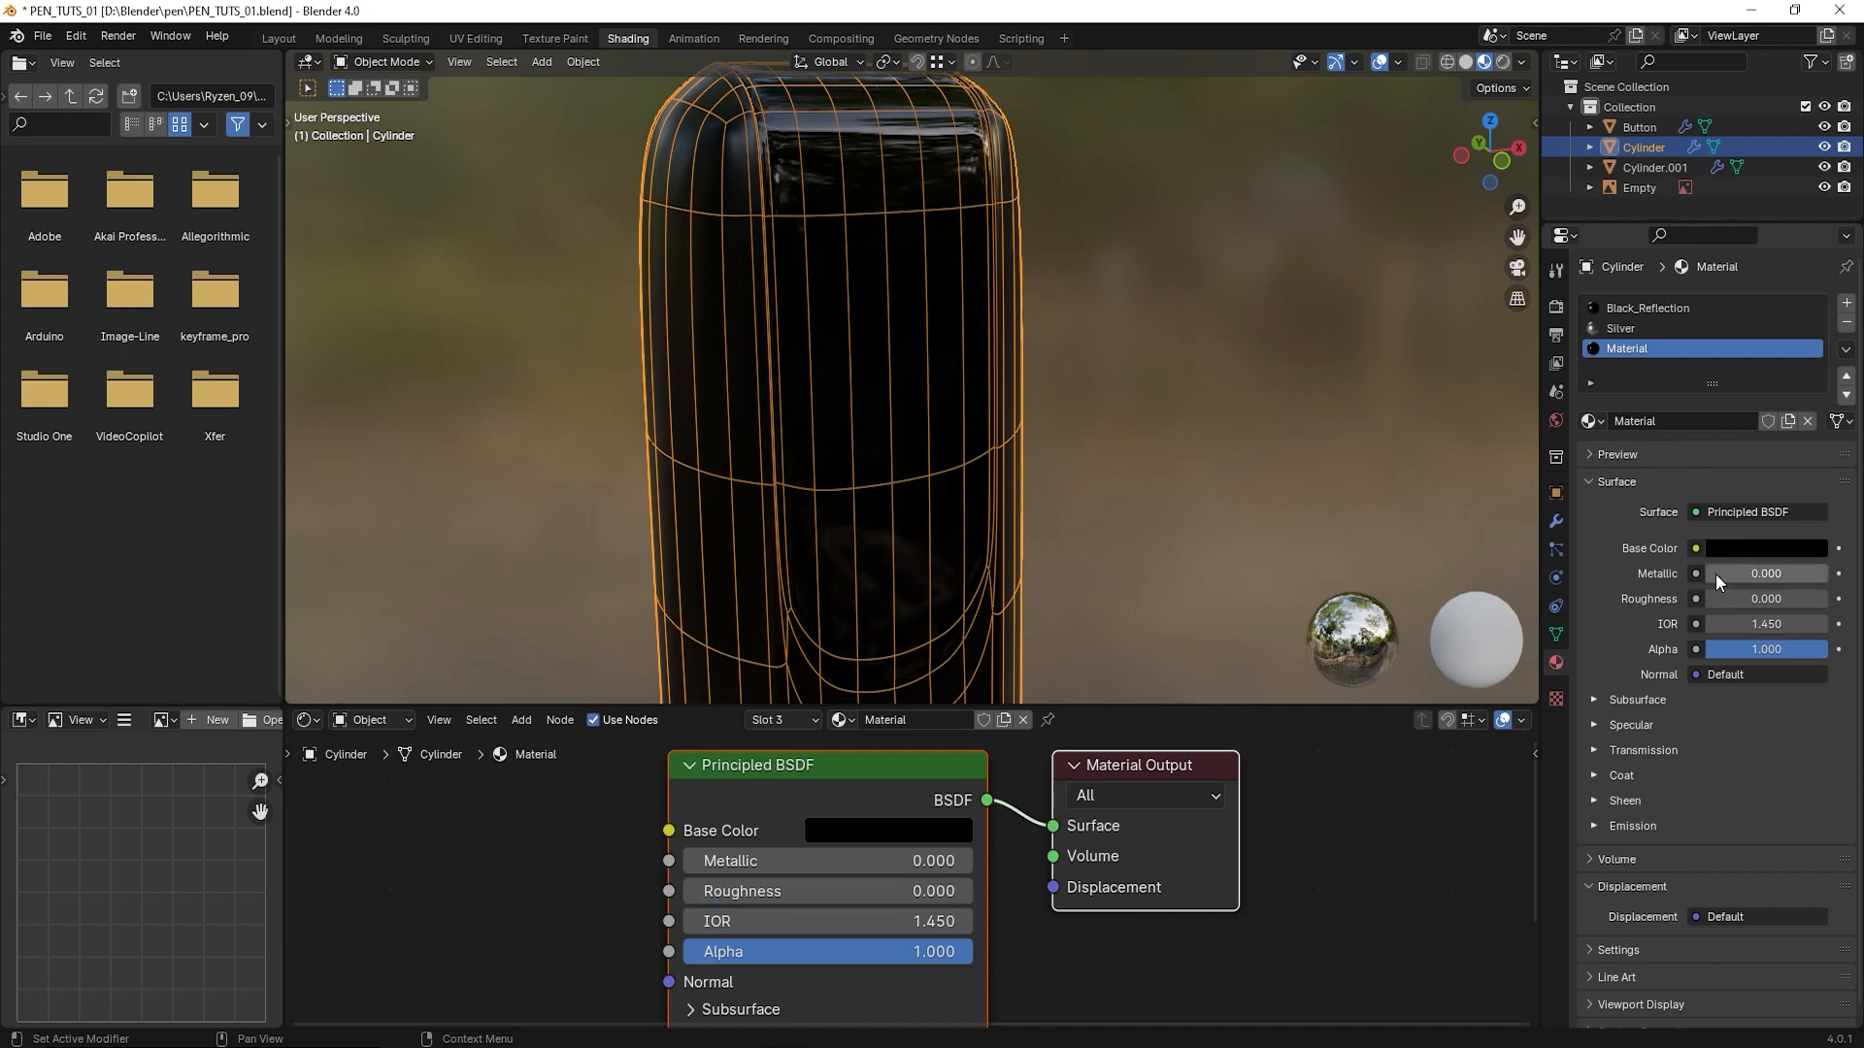
pyautogui.moveTo(1716, 574)
pyautogui.mouseDown()
pyautogui.moveTo(1767, 573)
pyautogui.moveTo(1738, 573)
pyautogui.mouseUp()
pyautogui.scroll(-3, 1049, 421)
pyautogui.moveTo(1042, 421); pyautogui.dragTo(982, 459, button='middle')
# - Deselect the upper body and examine the black materials at the pen's top end
pyautogui.click(377, 58)
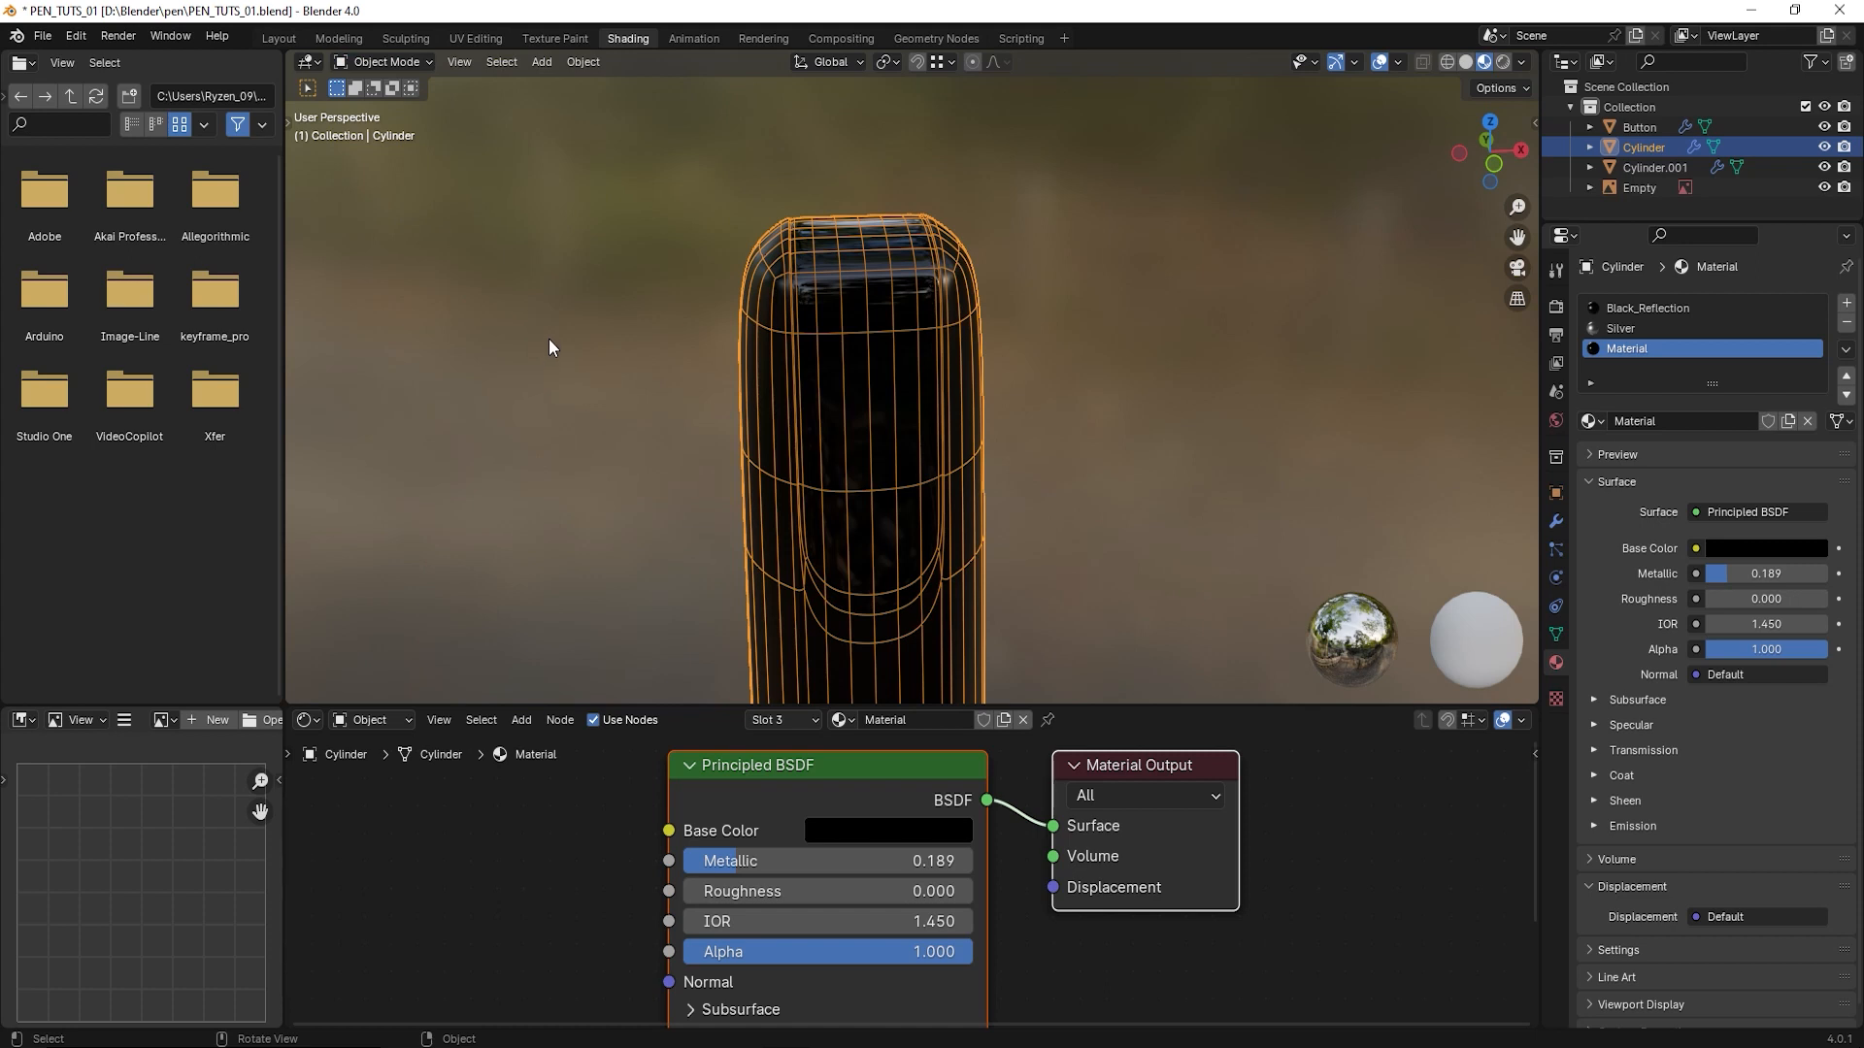
pyautogui.scroll(-4, 557, 346)
pyautogui.keyDown('shift'); pyautogui.moveTo(1024, 691); pyautogui.dragTo(970, 394, button='middle'); pyautogui.keyUp('shift')
pyautogui.click(987, 395)
pyautogui.scroll(-5, 959, 437)
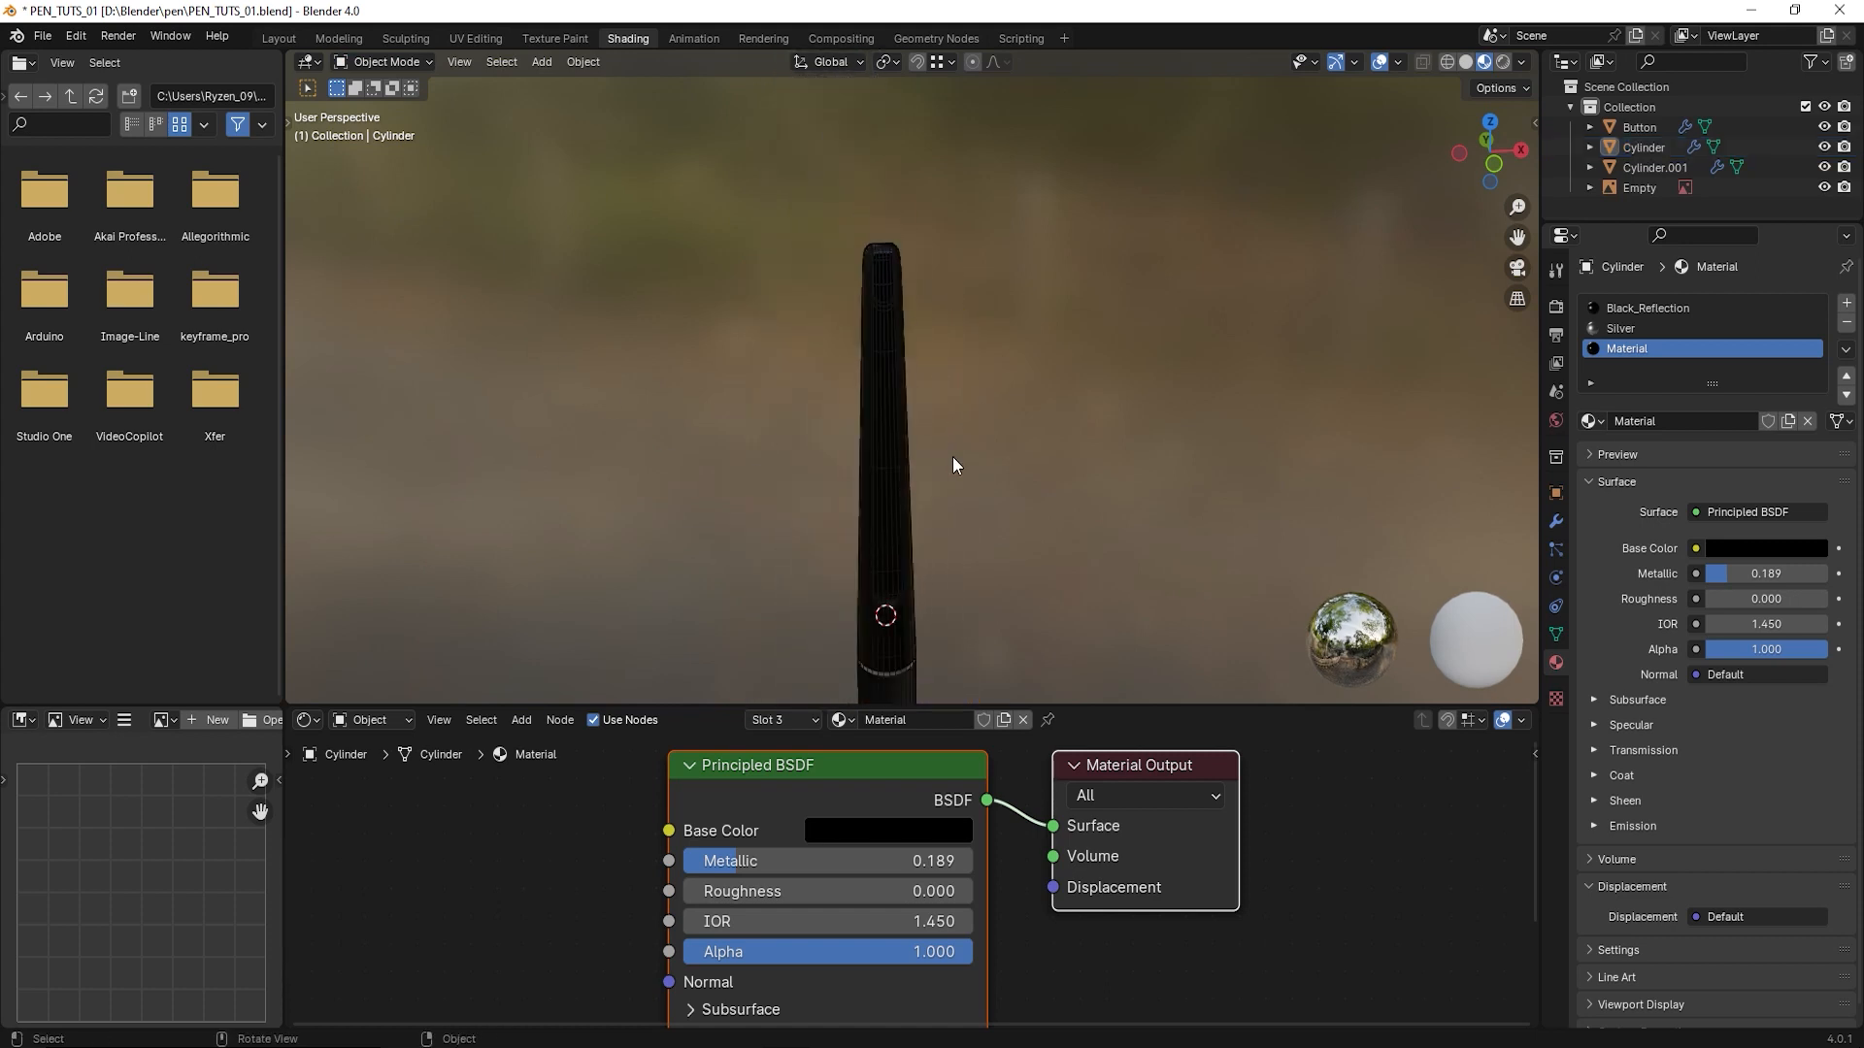
pyautogui.scroll(3, 944, 454)
pyautogui.keyDown('shift'); pyautogui.moveTo(863, 359); pyautogui.dragTo(888, 453, button='middle'); pyautogui.keyUp('shift')
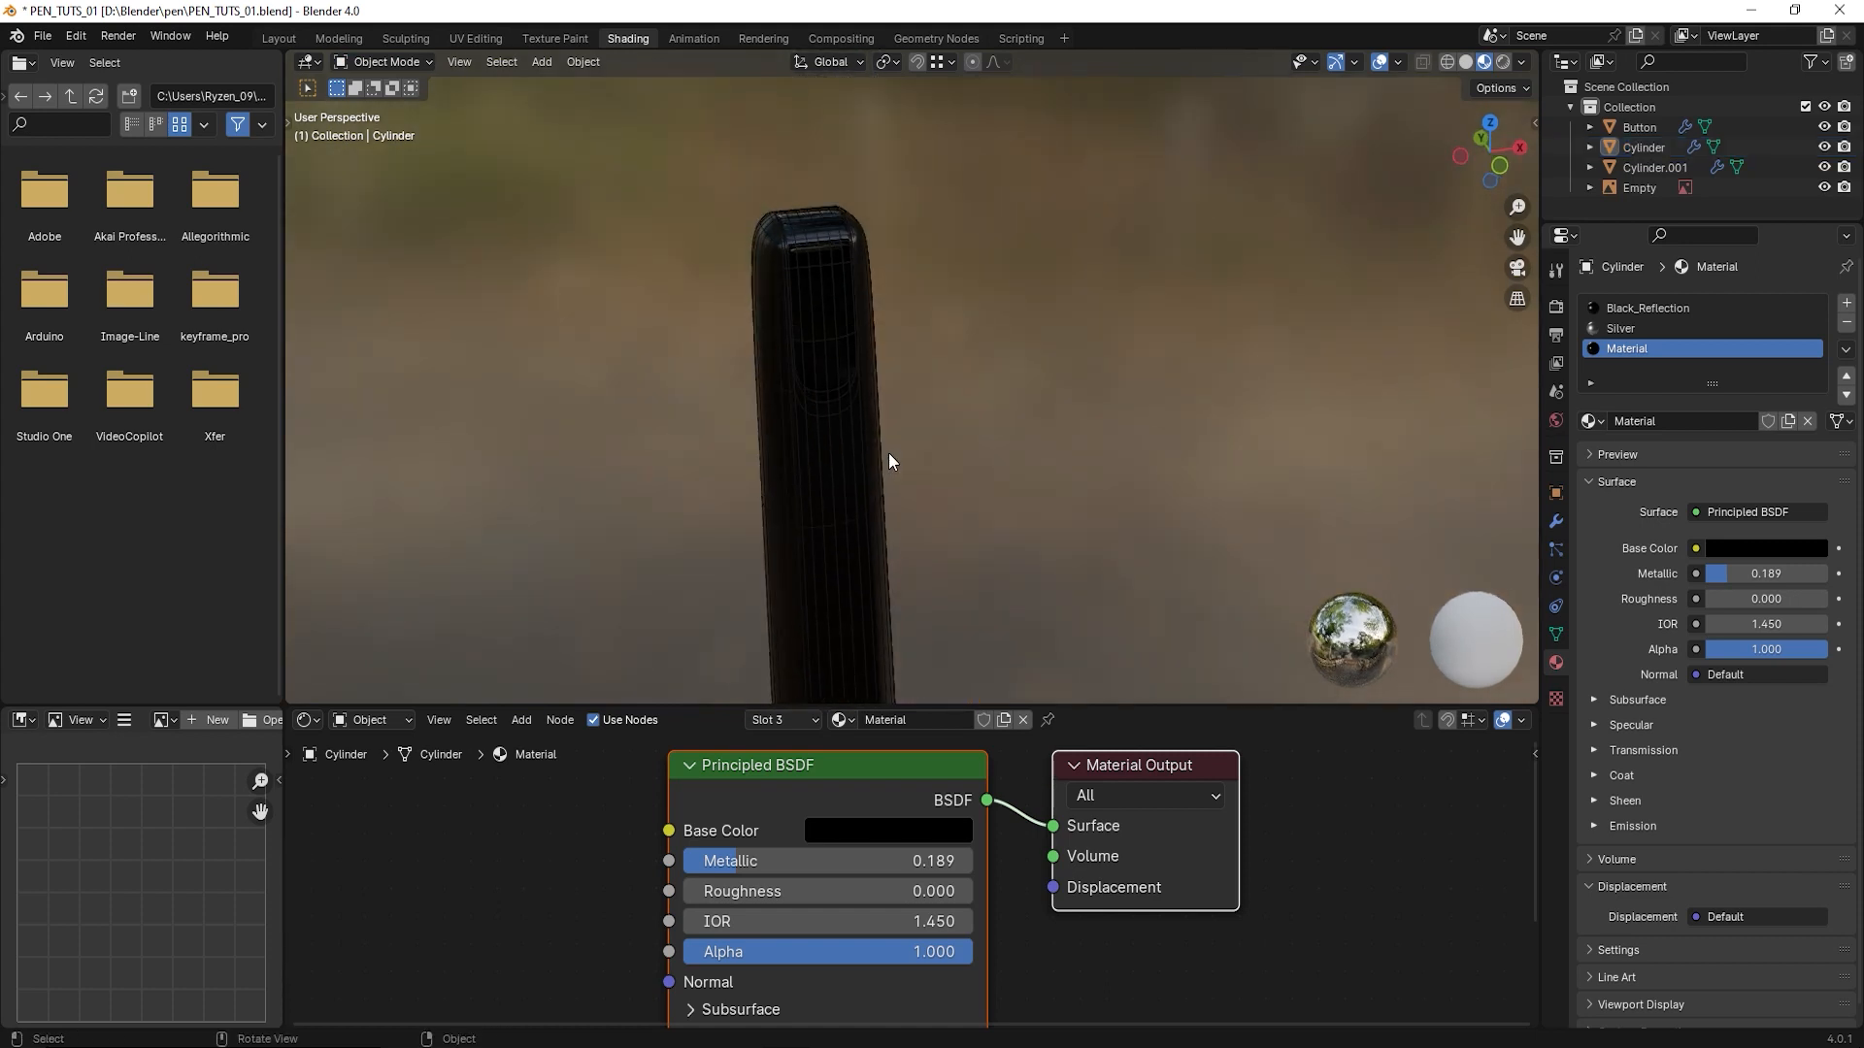
# - Show the pen with Material Preview shading in the Layout workspace and save the file
pyautogui.click(279, 38)
pyautogui.moveTo(981, 480); pyautogui.dragTo(1050, 410, button='middle')
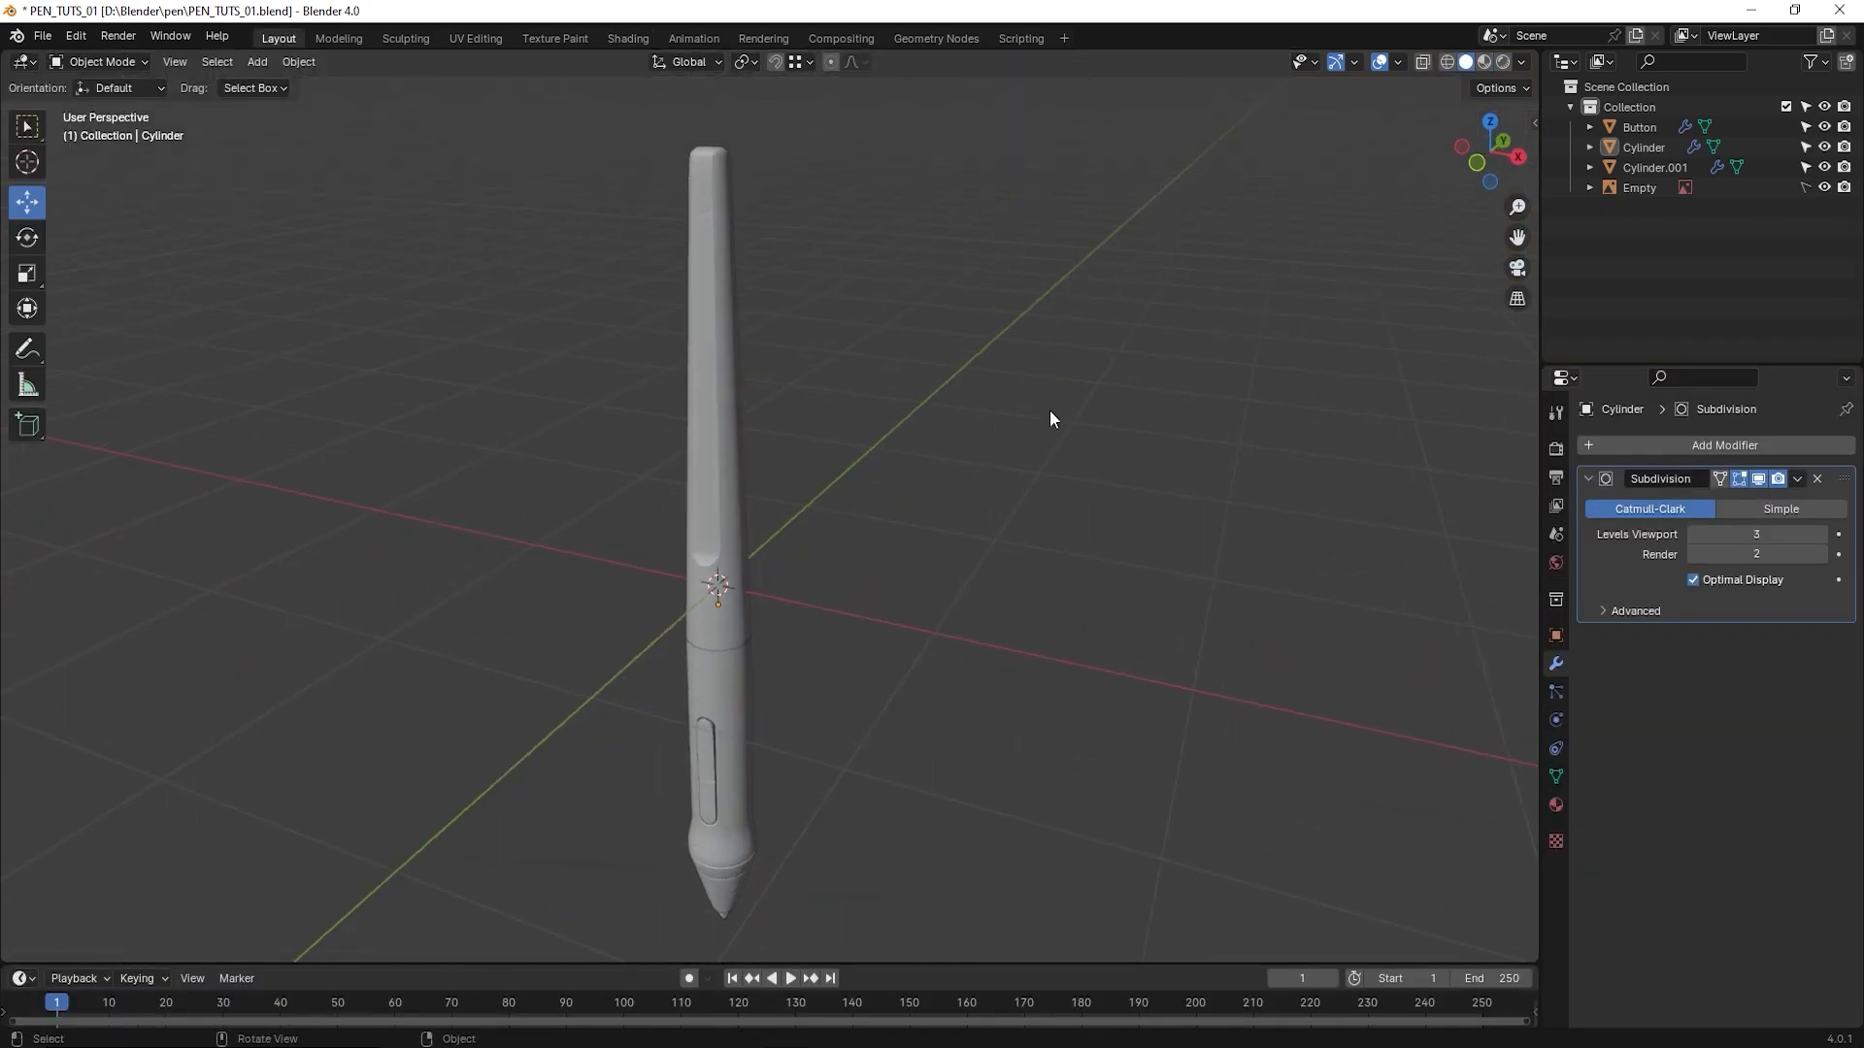
pyautogui.click(1482, 61)
pyautogui.moveTo(953, 371)
pyautogui.mouseDown(button='middle')
pyautogui.moveTo(853, 425)
pyautogui.moveTo(832, 586)
pyautogui.moveTo(774, 300)
pyautogui.moveTo(790, 562)
pyautogui.moveTo(924, 688)
pyautogui.mouseUp(button='middle')
pyautogui.scroll(4, 788, 385)
pyautogui.hotkey('ctrl', 's')
pyautogui.keyDown('shift'); pyautogui.moveTo(905, 504); pyautogui.dragTo(837, 598, button='middle'); pyautogui.keyUp('shift')
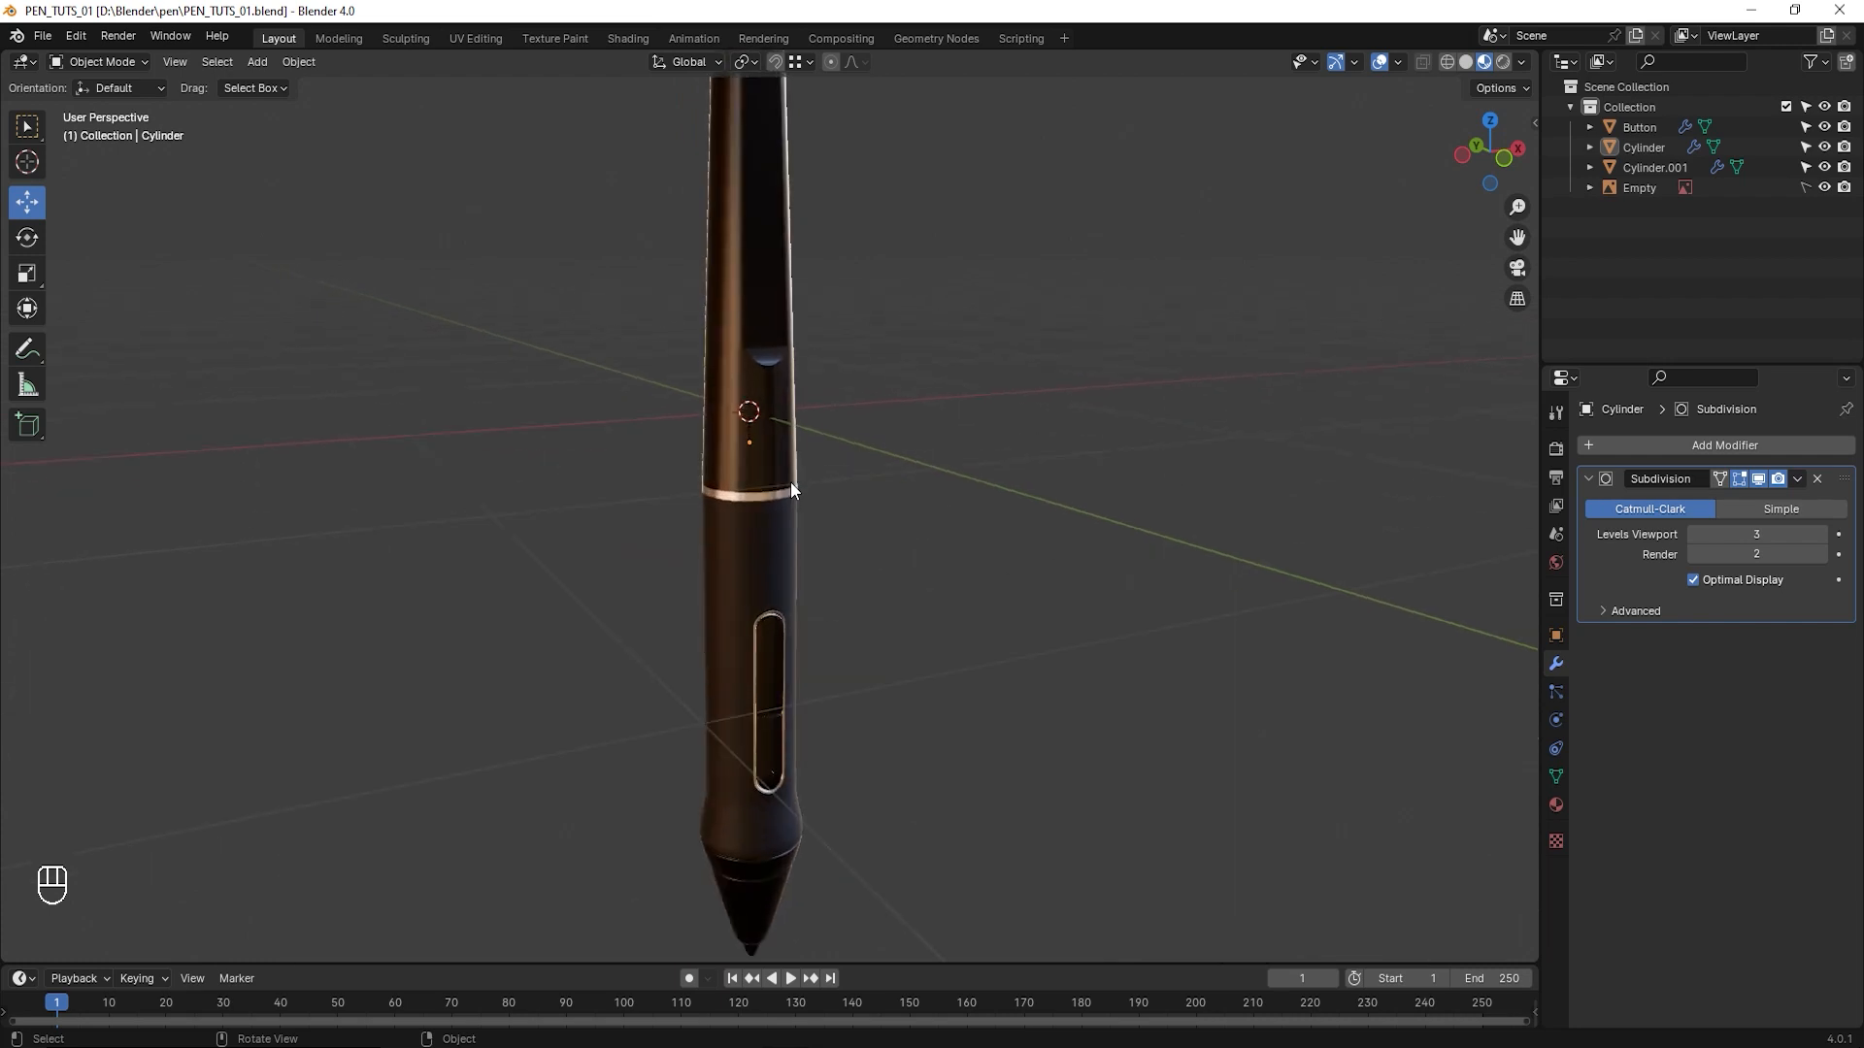
# - Try the first, third and fourth HDRI environments as viewport lighting on the pen
pyautogui.click(1521, 61)
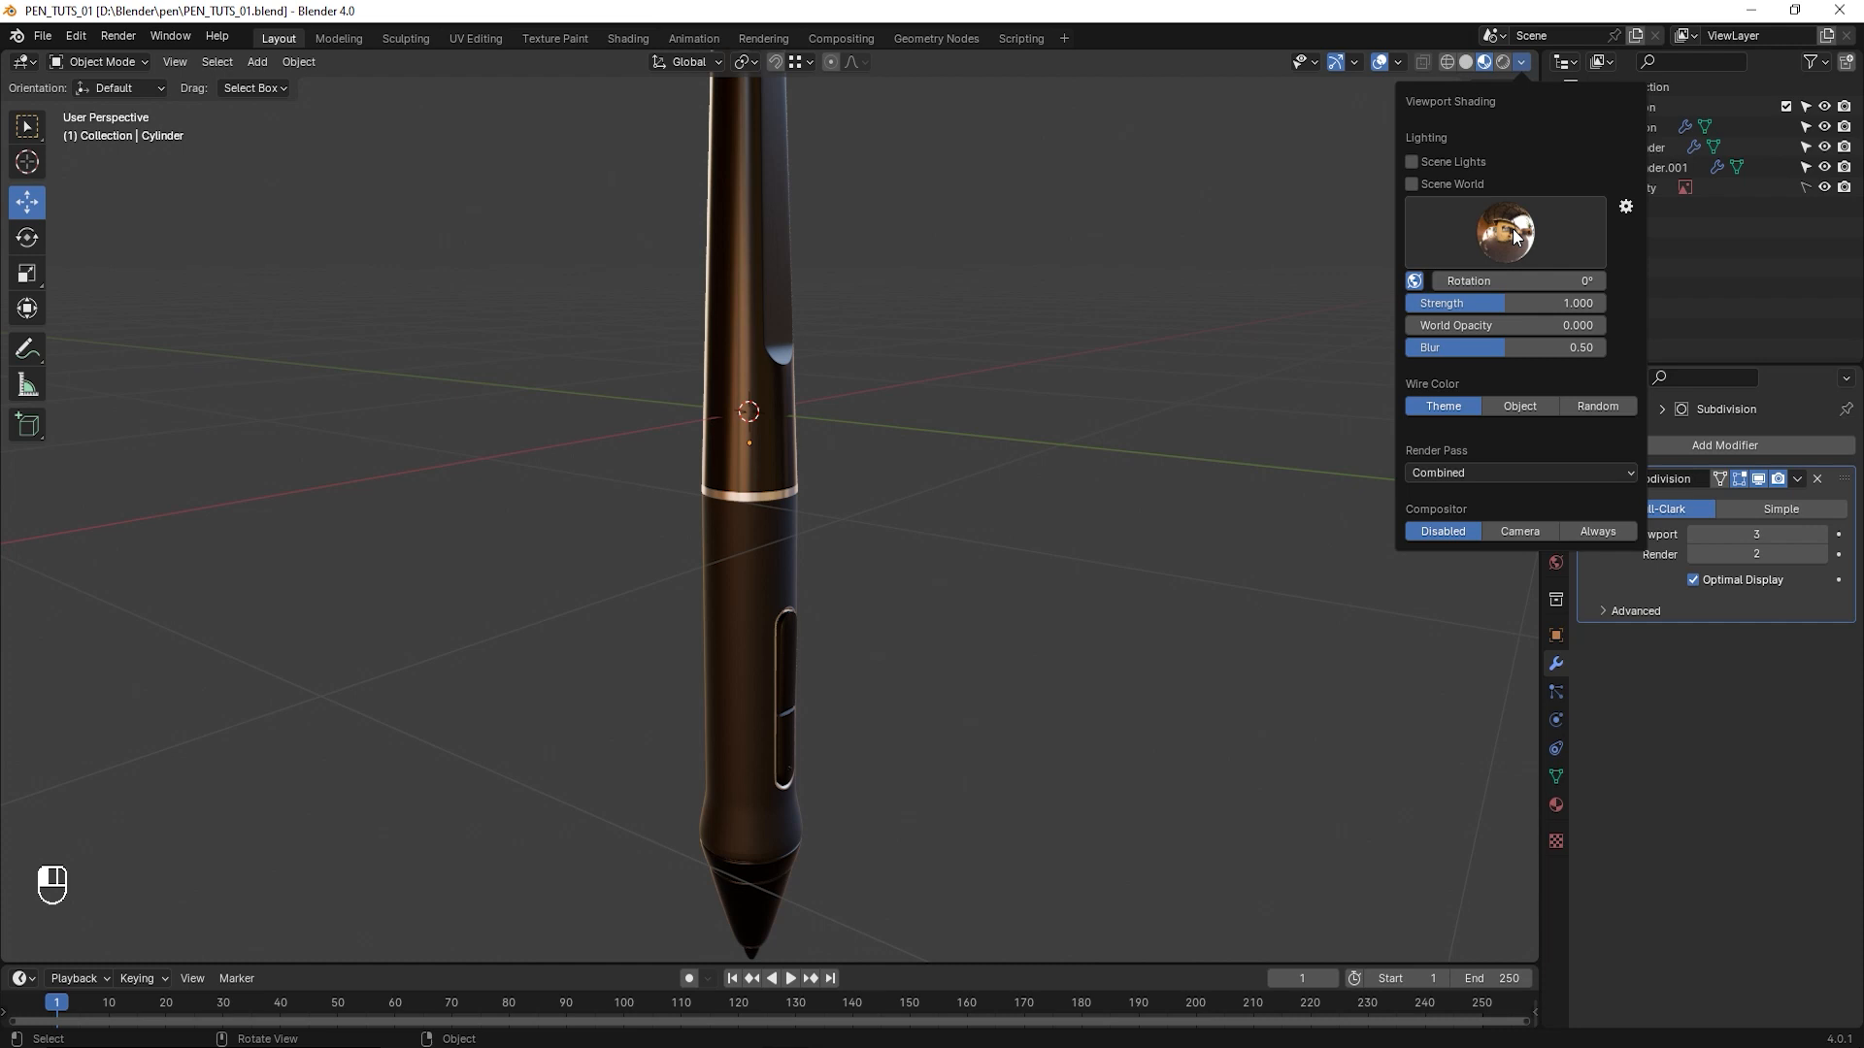
pyautogui.click(1516, 236)
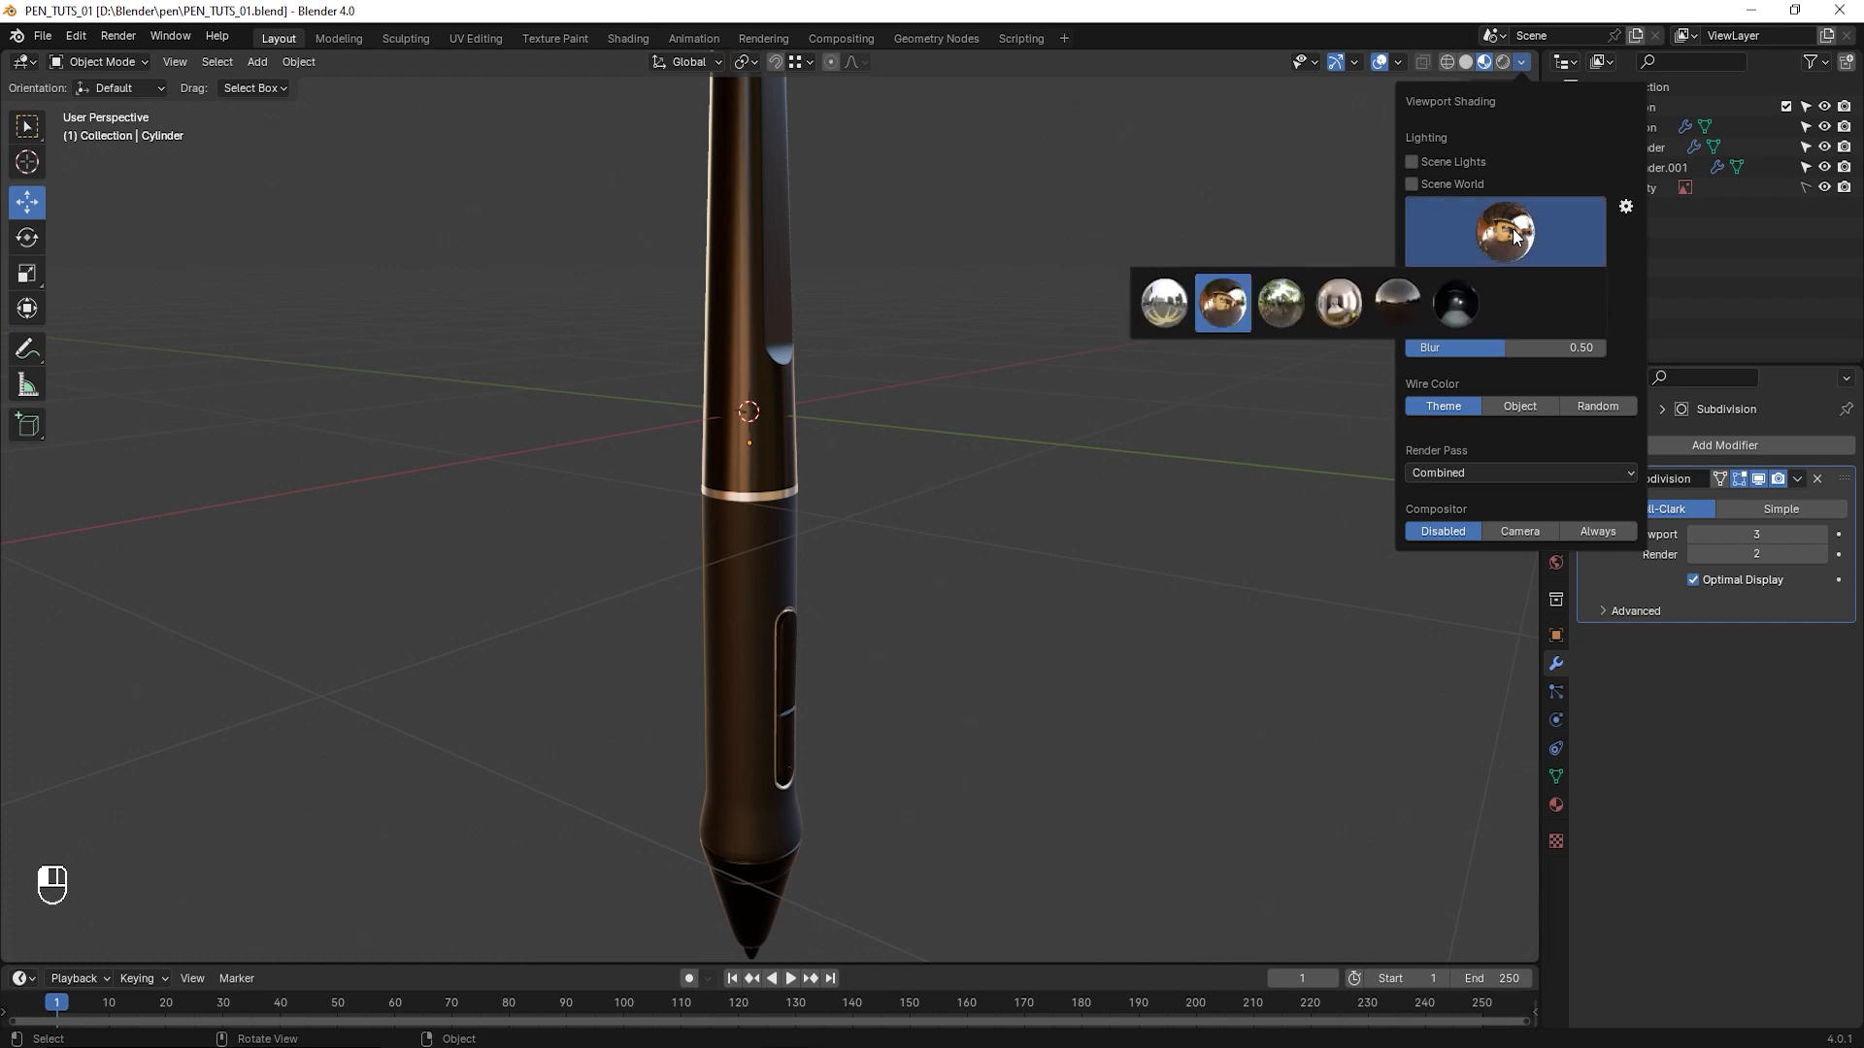
pyautogui.click(1166, 307)
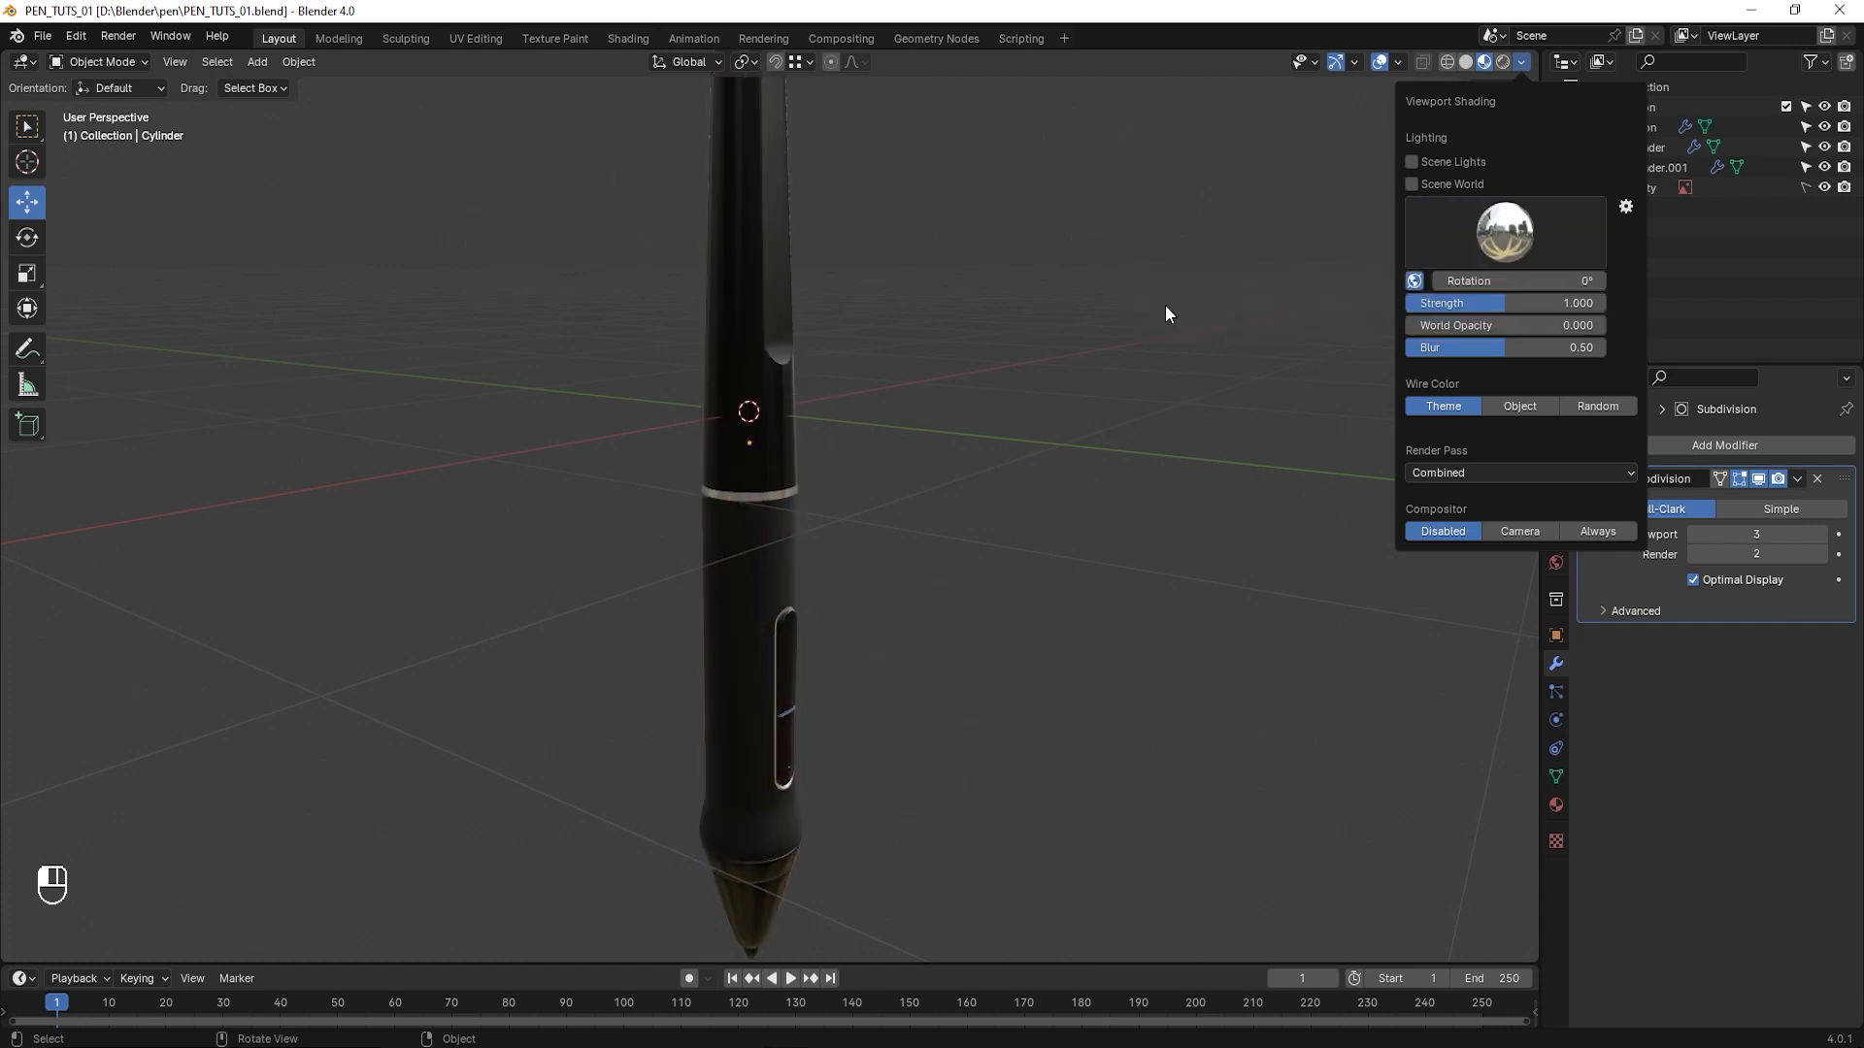
pyautogui.click(1502, 243)
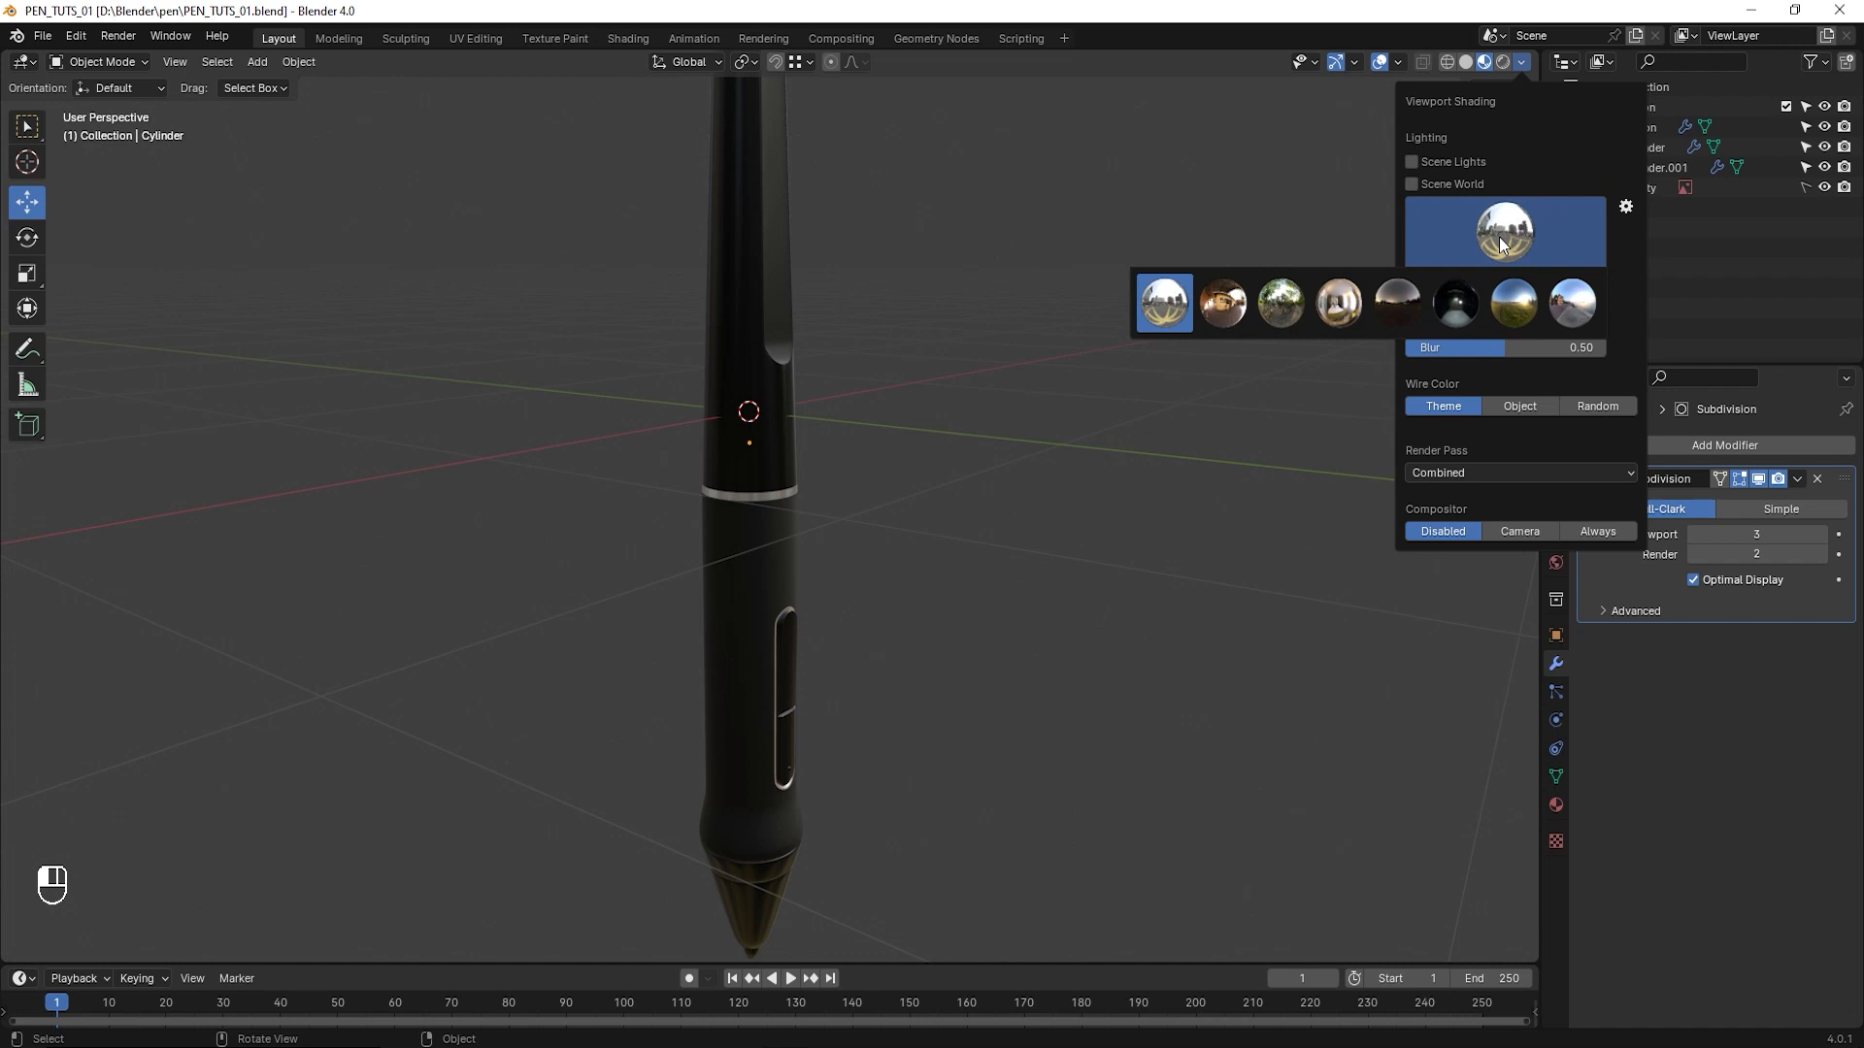
pyautogui.click(1279, 300)
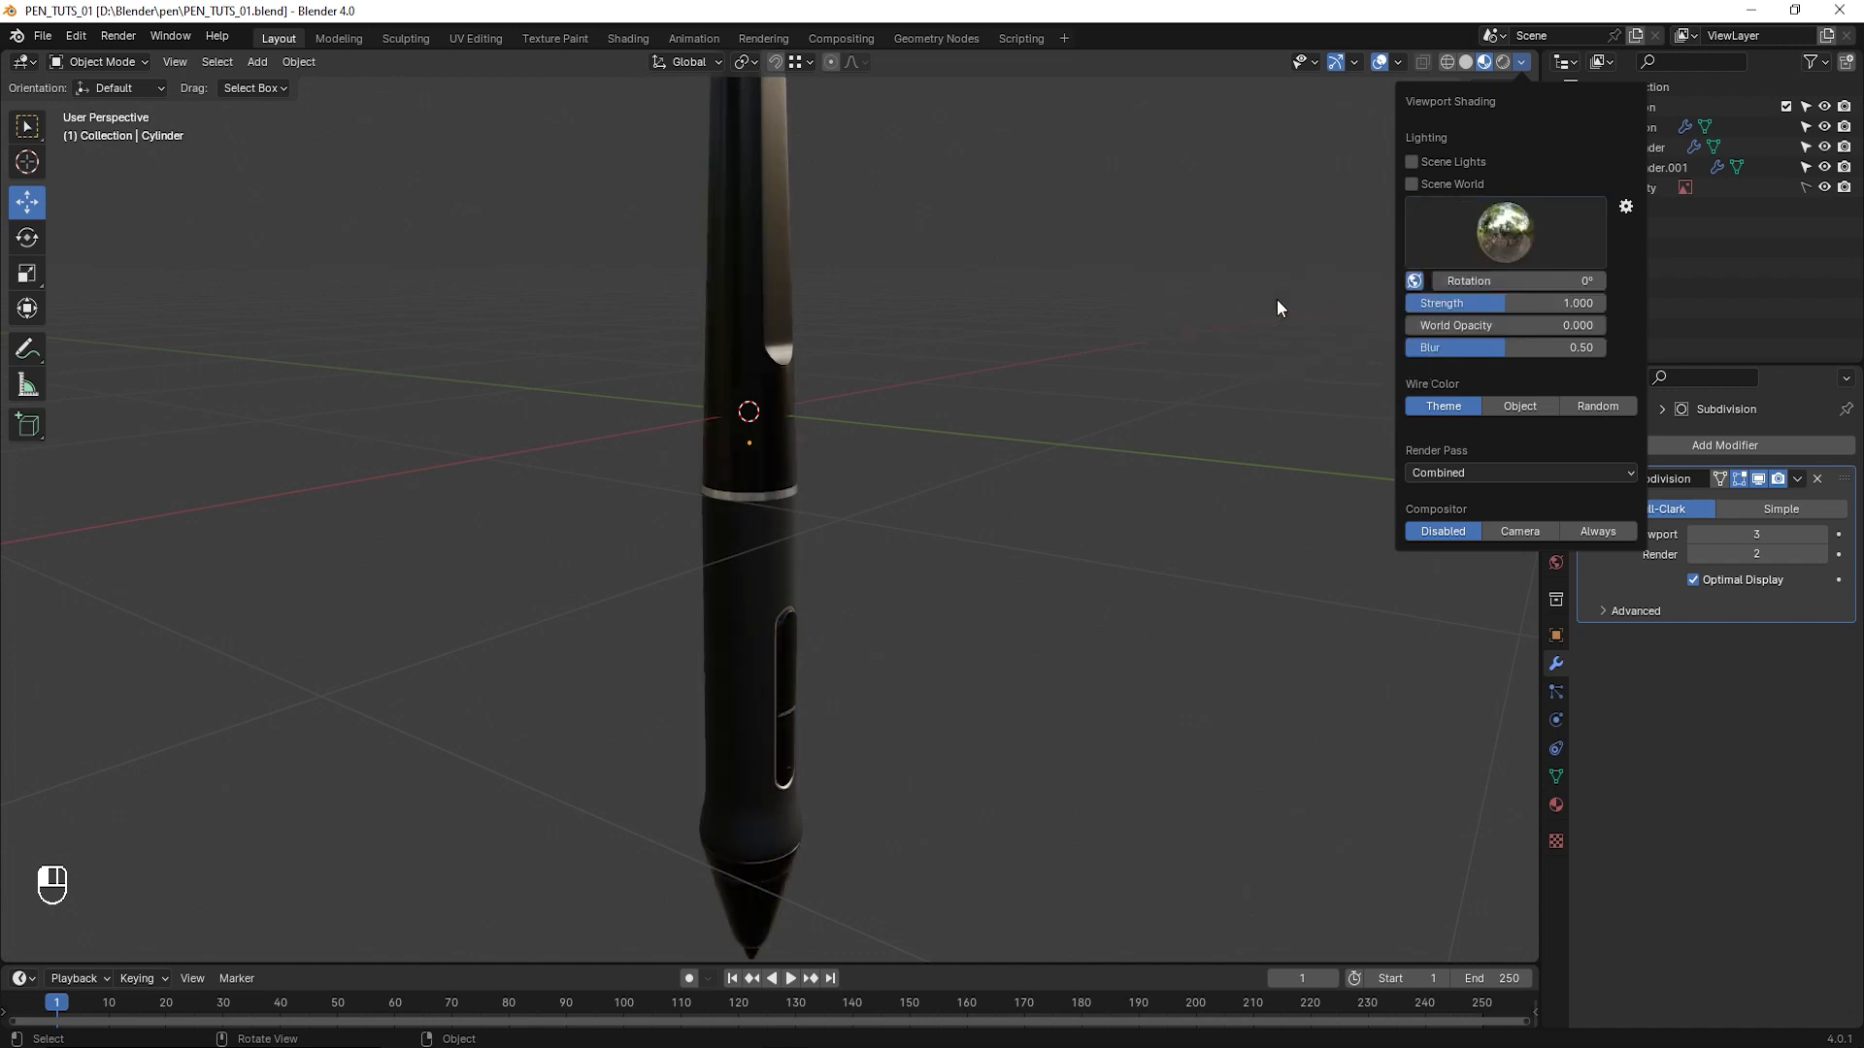
pyautogui.click(1508, 229)
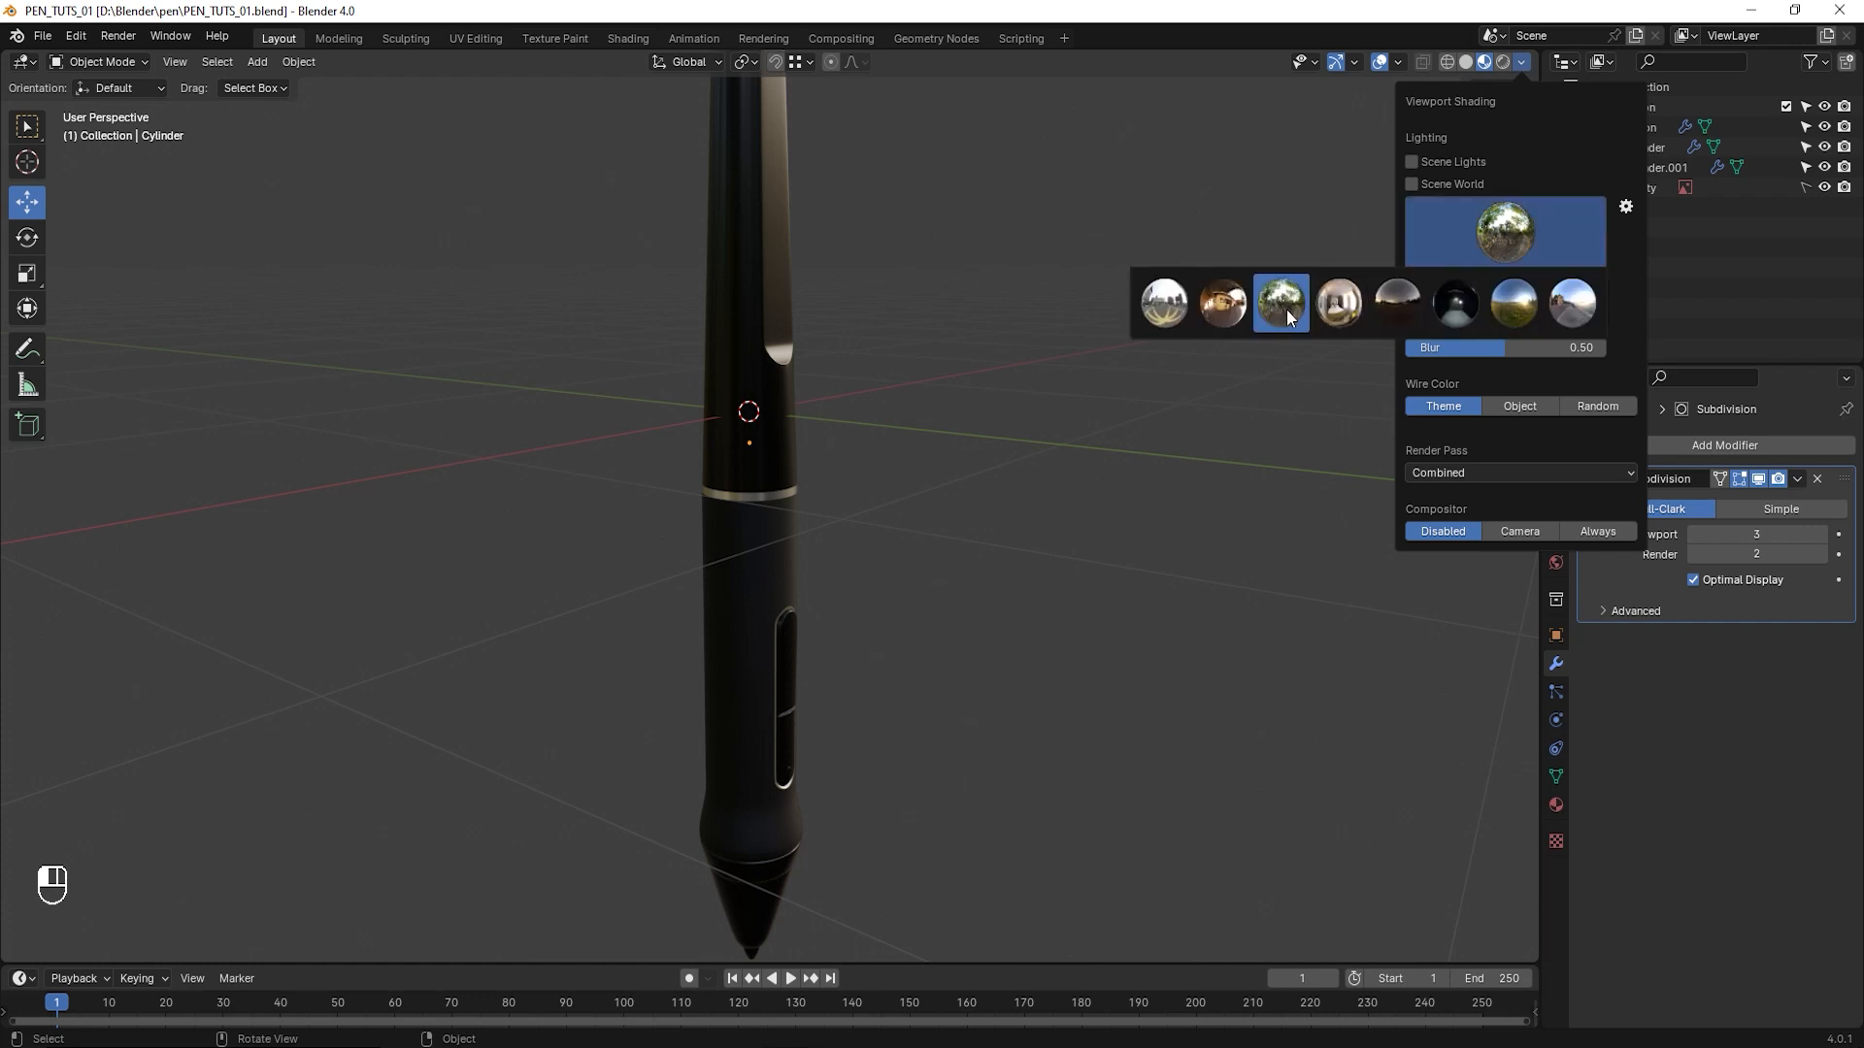
pyautogui.click(1342, 309)
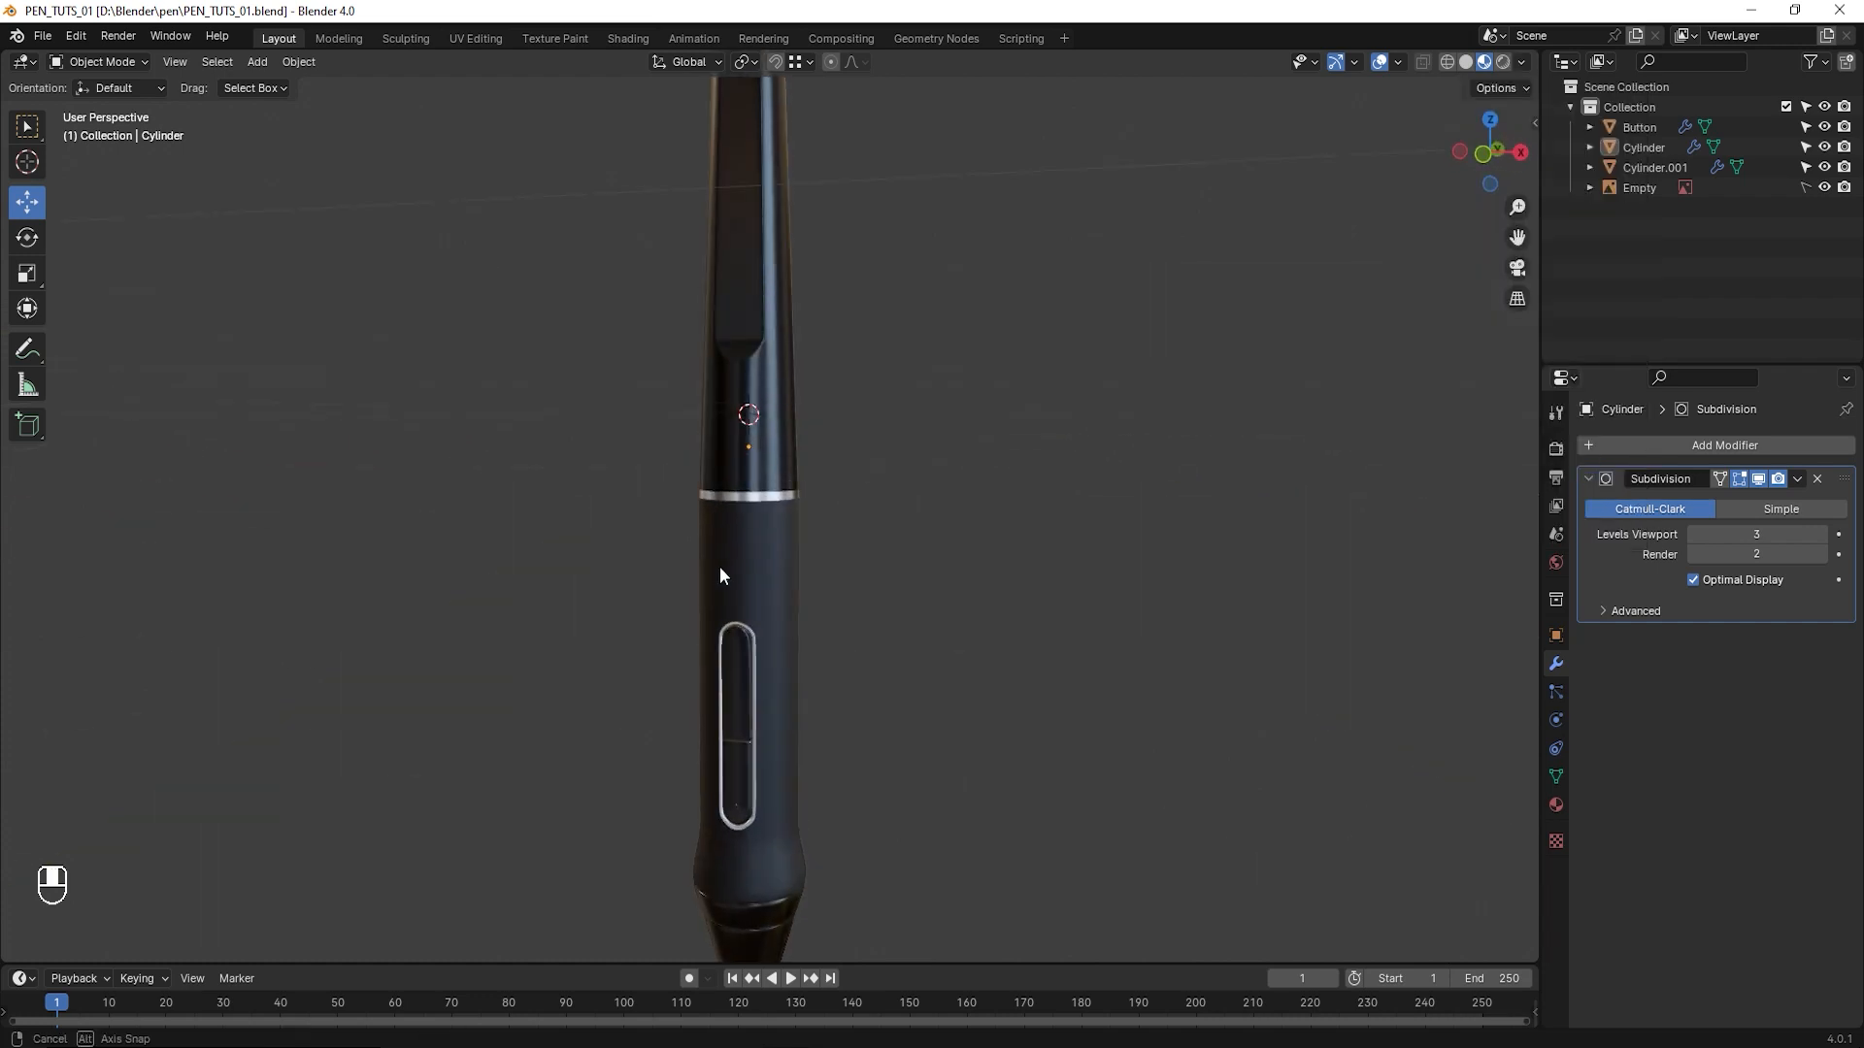
# - Try the fifth HDRI environment on the pen and set the sixth one as the viewport lighting
pyautogui.click(1523, 63)
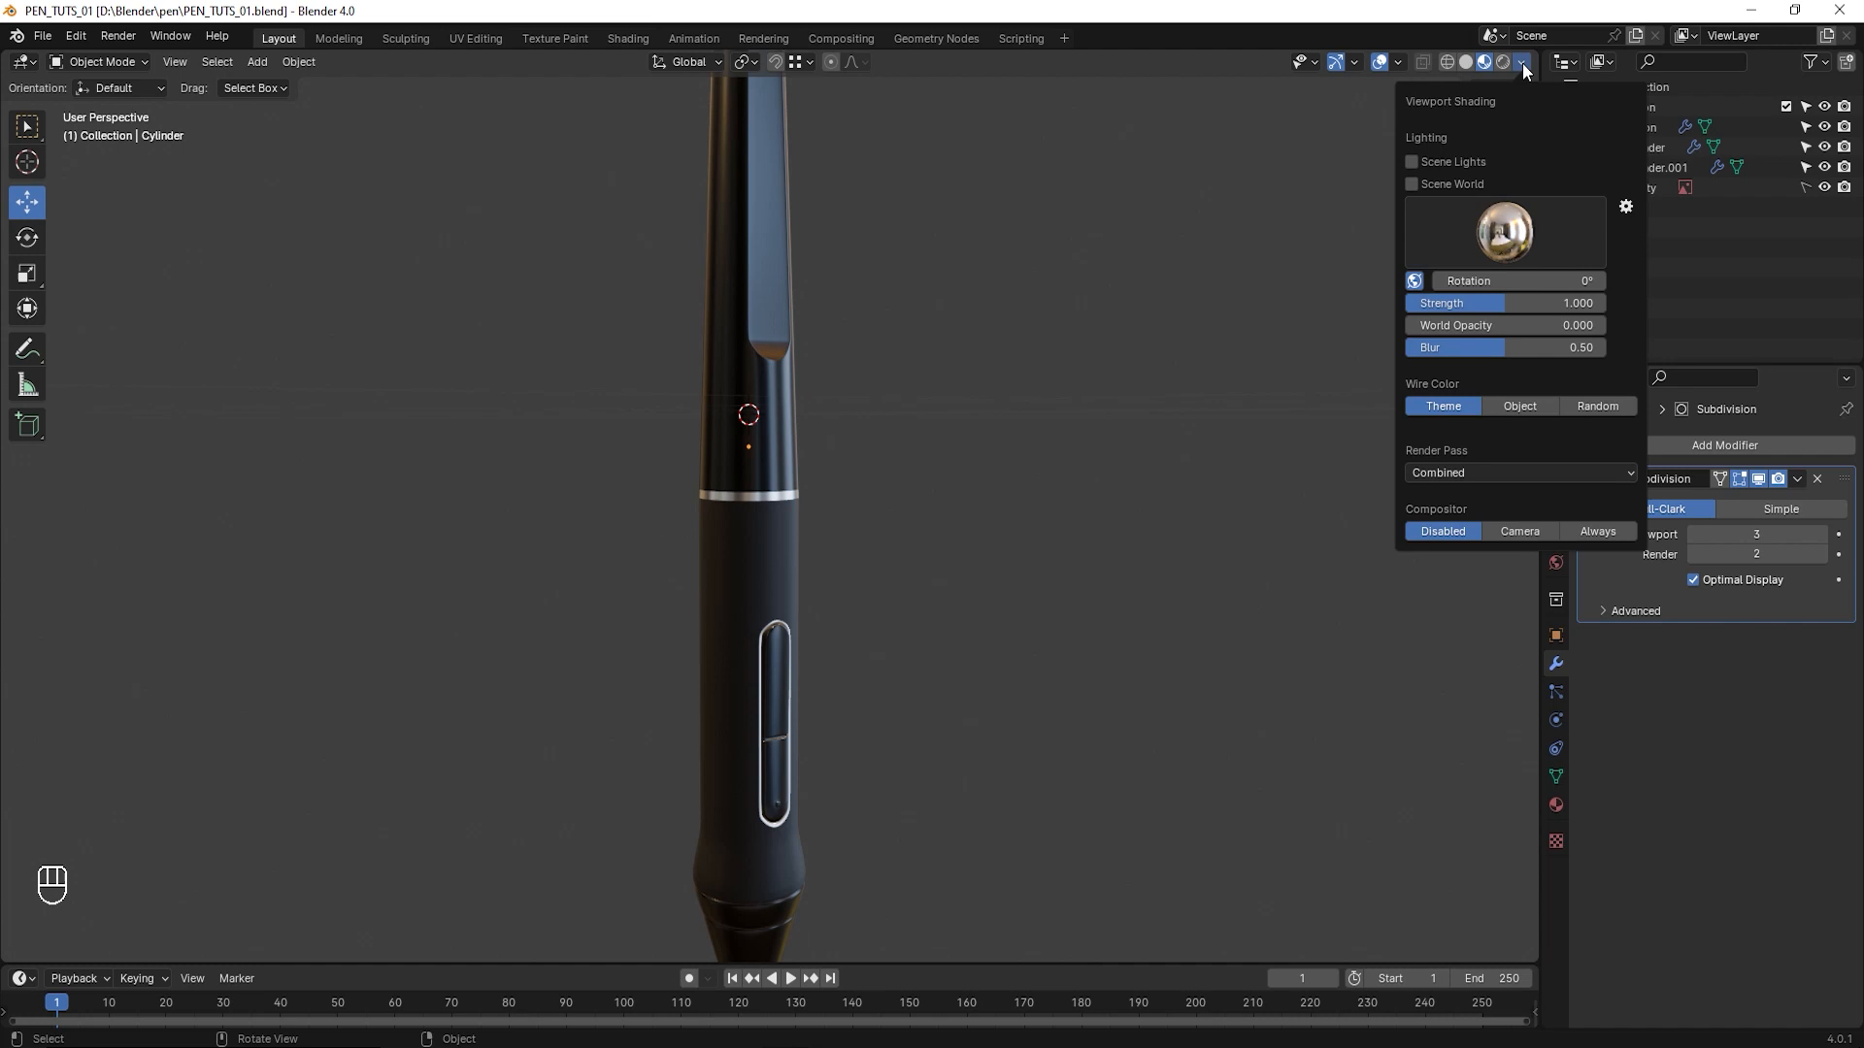
pyautogui.click(1501, 232)
pyautogui.click(1394, 307)
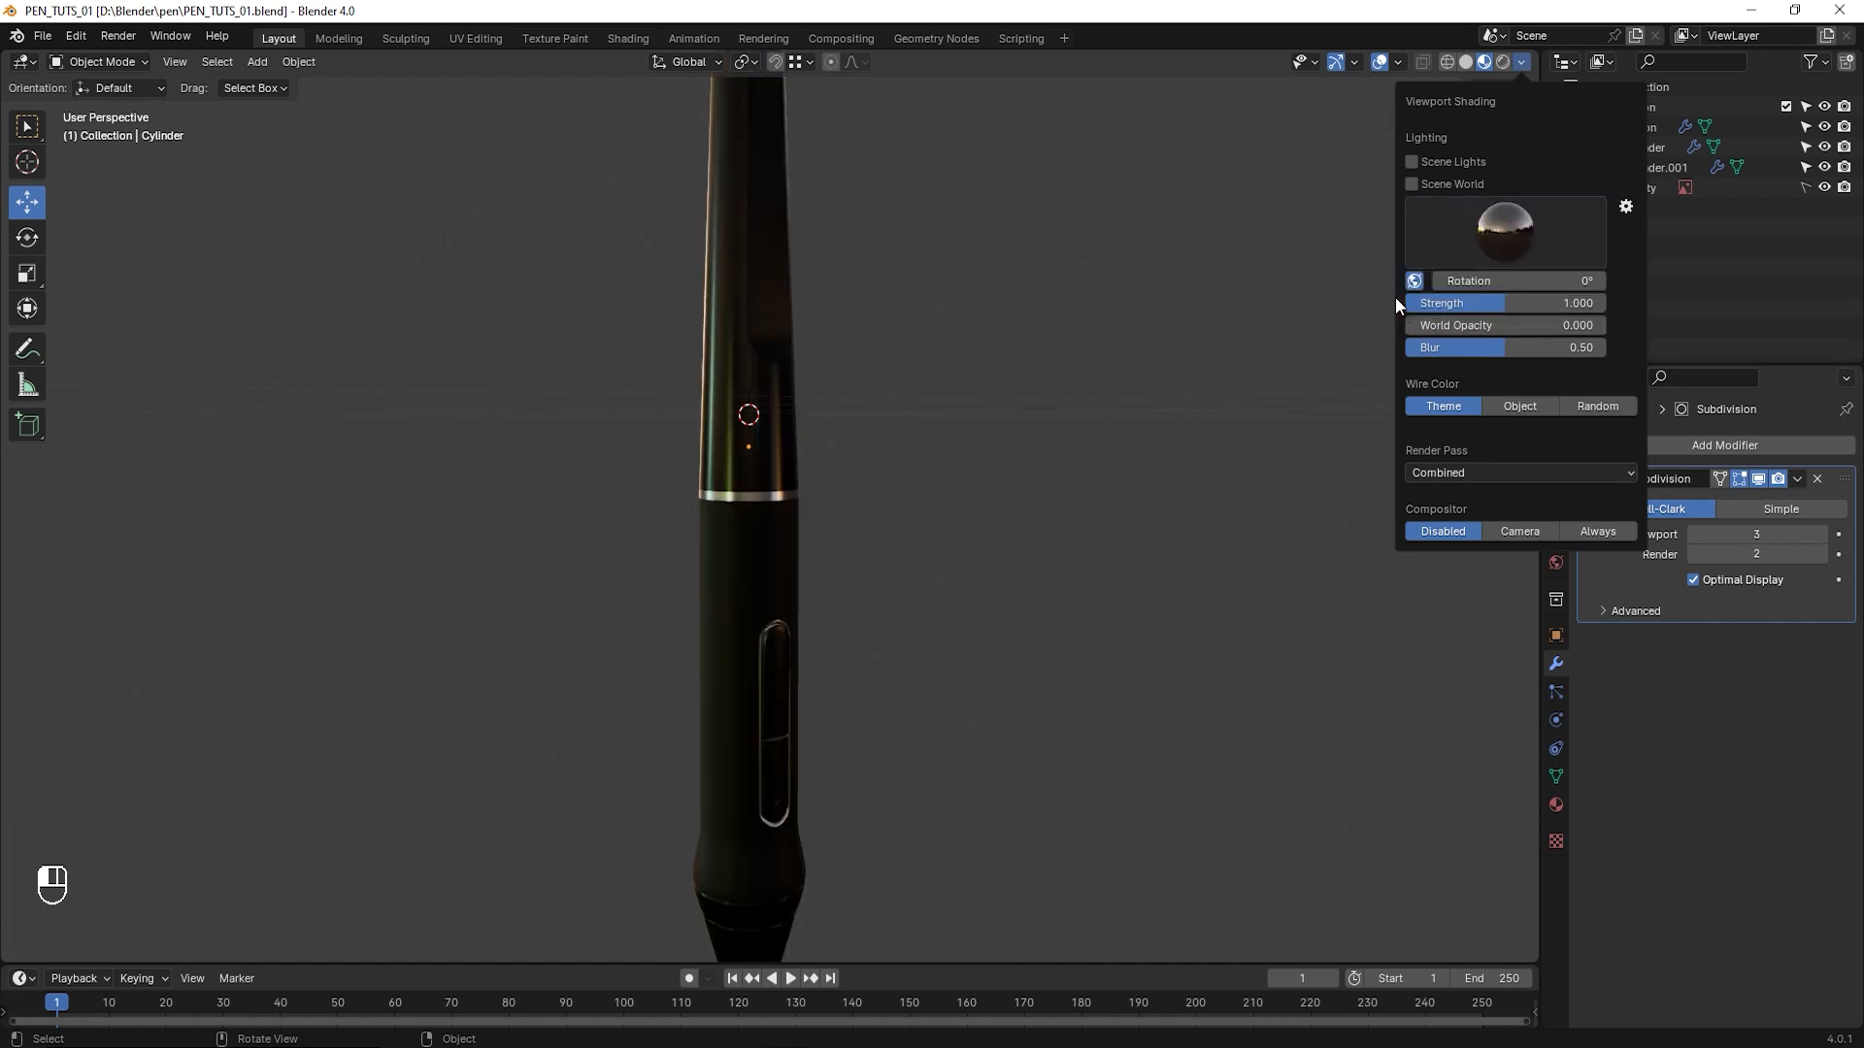
pyautogui.click(1517, 229)
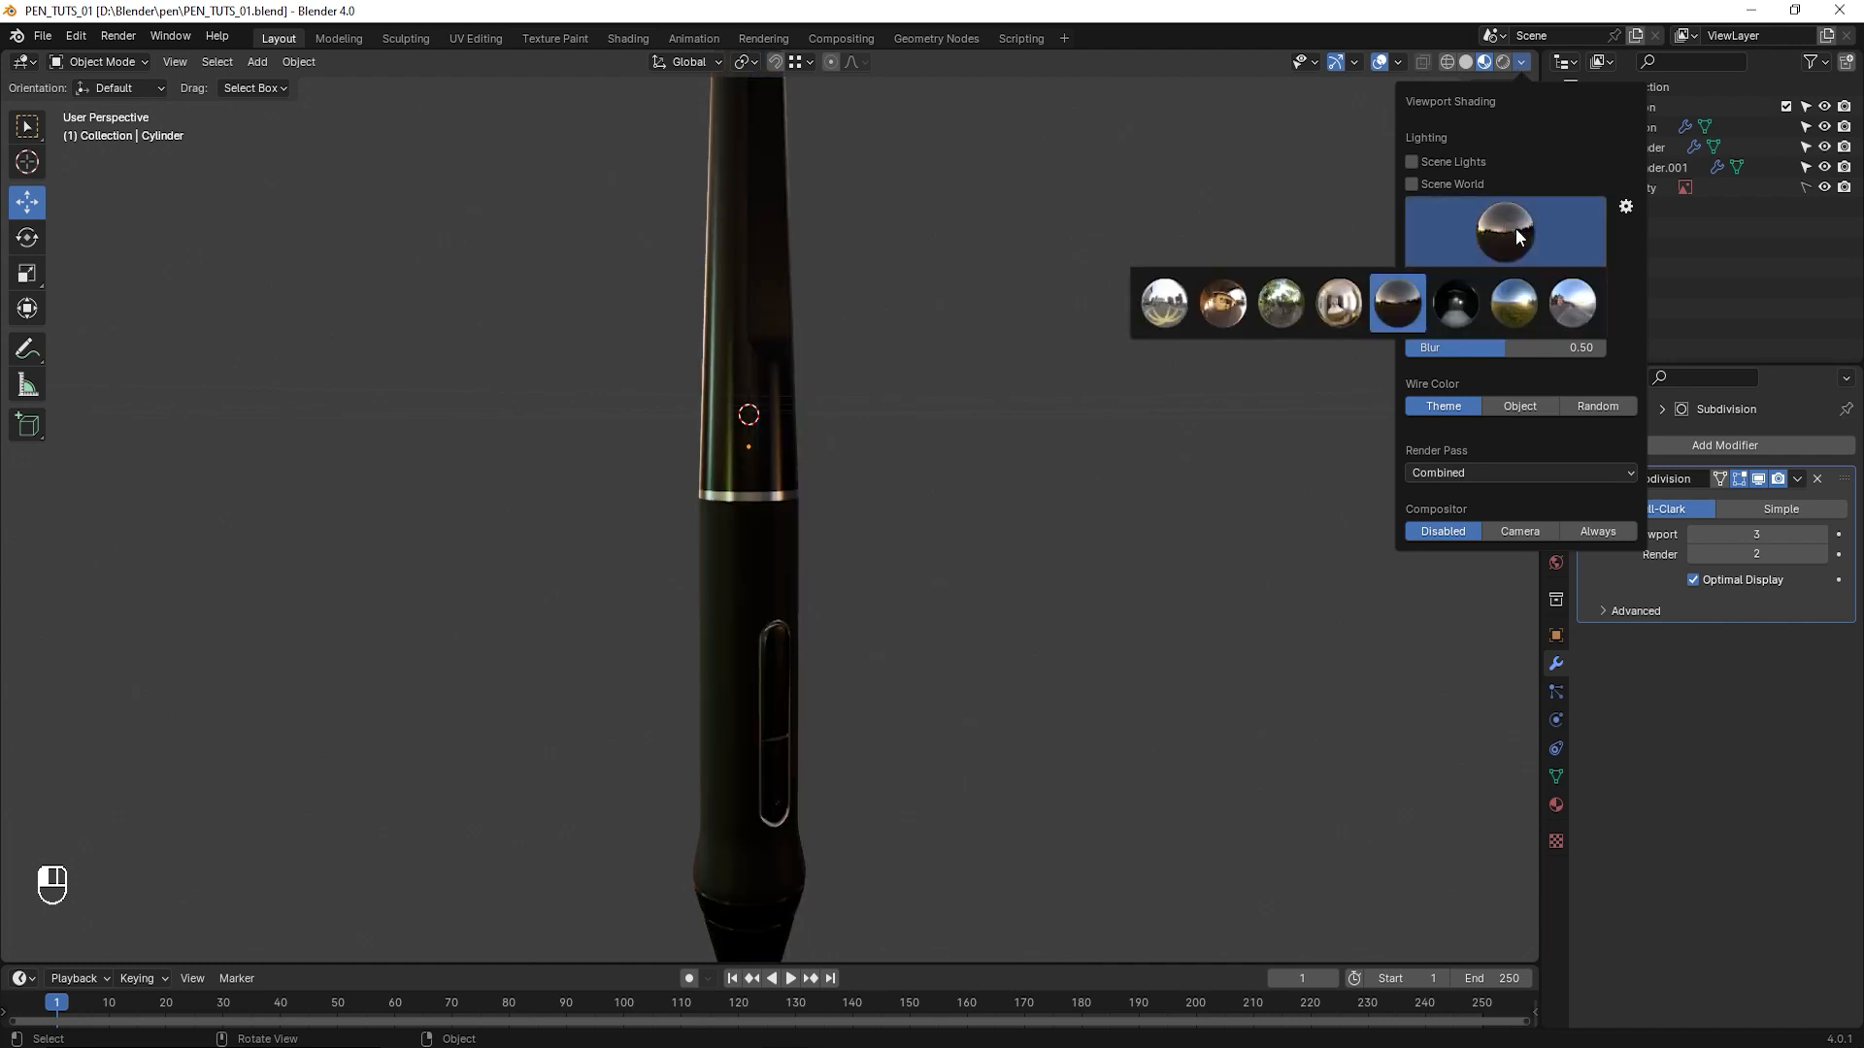
pyautogui.click(1461, 313)
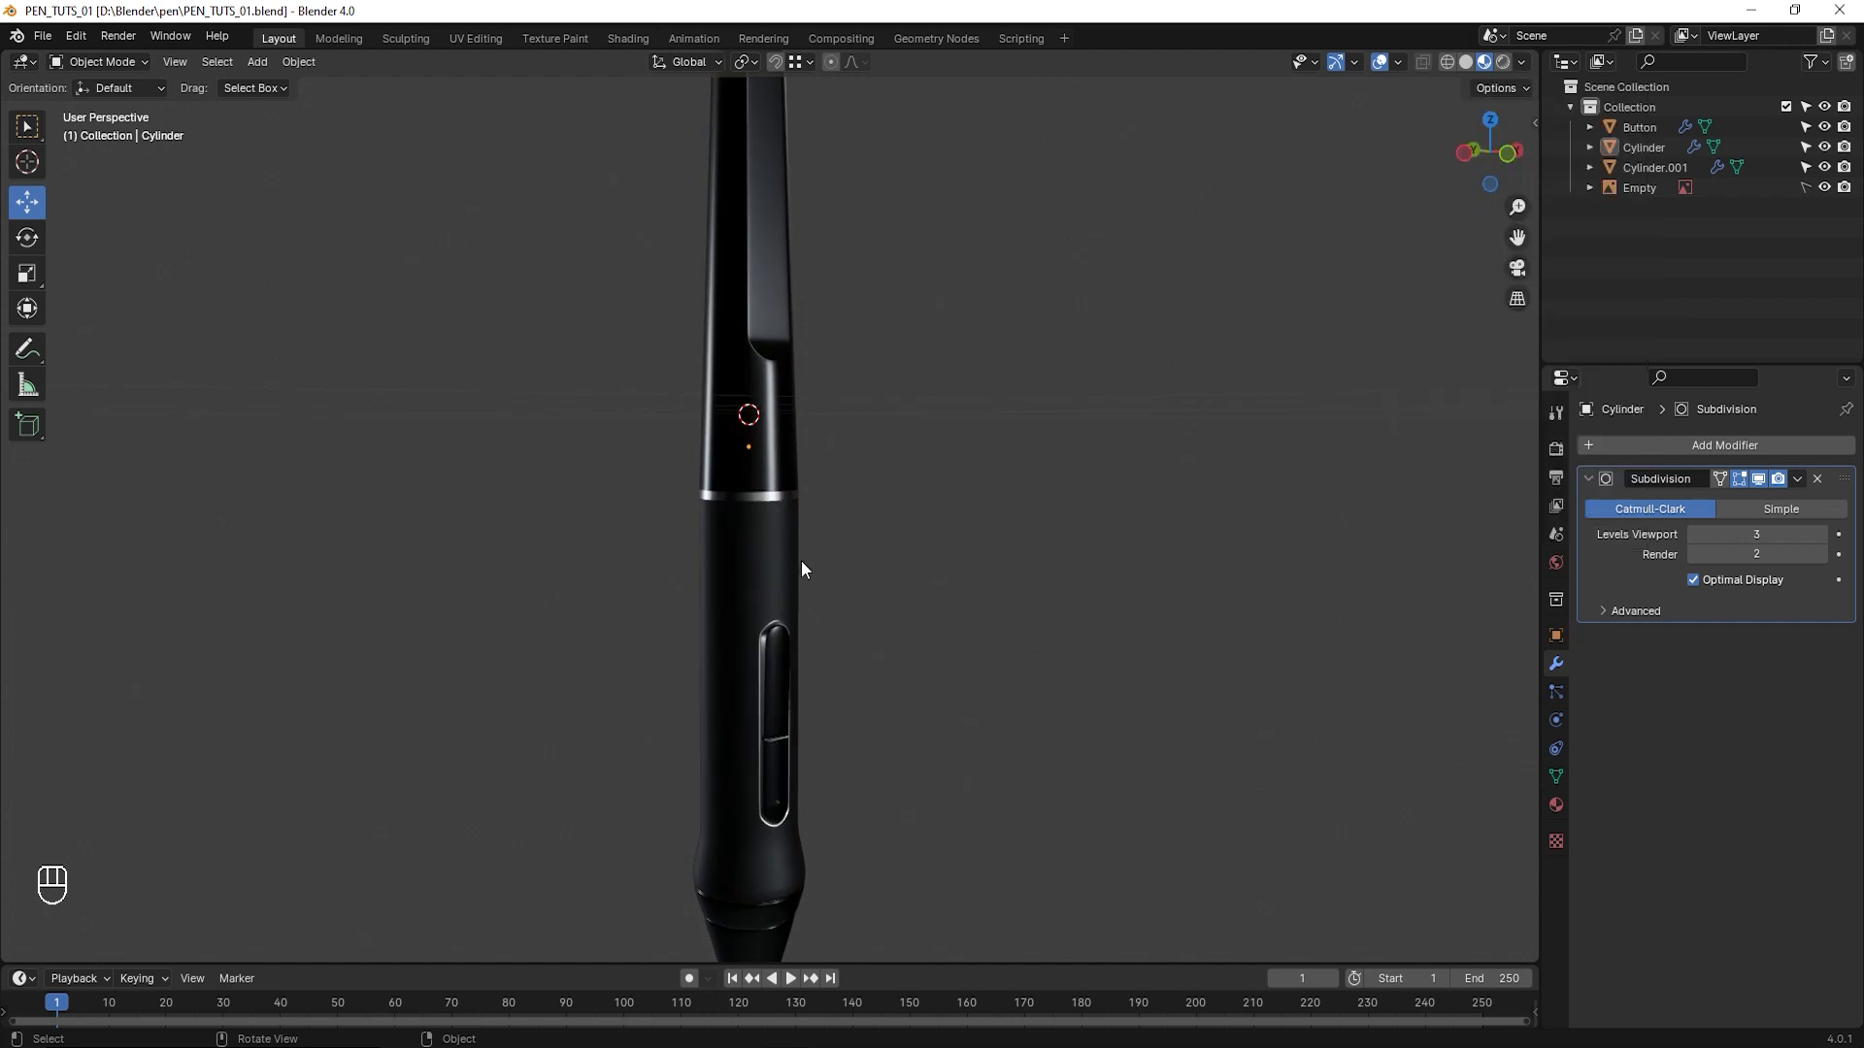
pyautogui.scroll(-1, 802, 576)
pyautogui.keyDown('shift'); pyautogui.moveTo(807, 573); pyautogui.dragTo(841, 481, button='middle'); pyautogui.keyUp('shift')
pyautogui.moveTo(841, 481); pyautogui.dragTo(923, 541, button='middle')
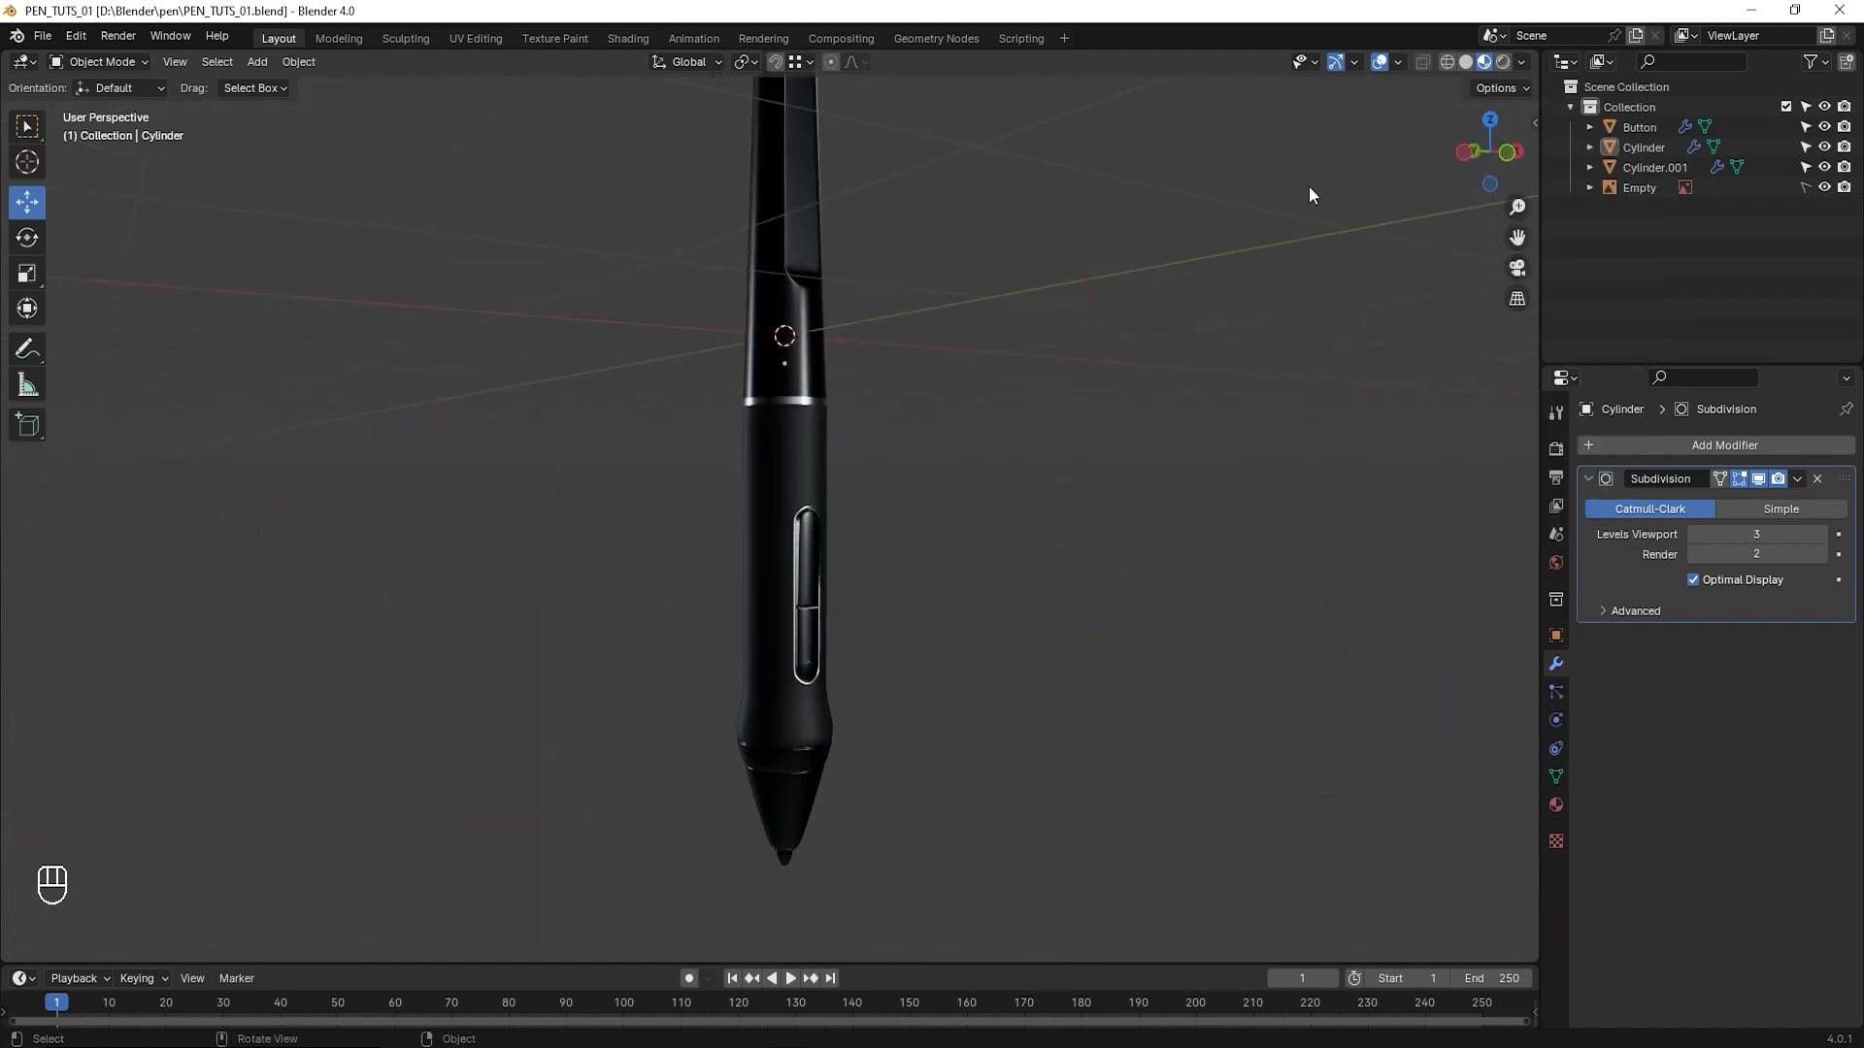
# - Show the pen in Rendered shading, then review the world settings and the render engine options
pyautogui.click(1501, 63)
pyautogui.moveTo(969, 405)
pyautogui.mouseDown(button='middle')
pyautogui.moveTo(753, 469)
pyautogui.moveTo(859, 483)
pyautogui.moveTo(753, 521)
pyautogui.moveTo(999, 329)
pyautogui.moveTo(858, 470)
pyautogui.mouseUp(button='middle')
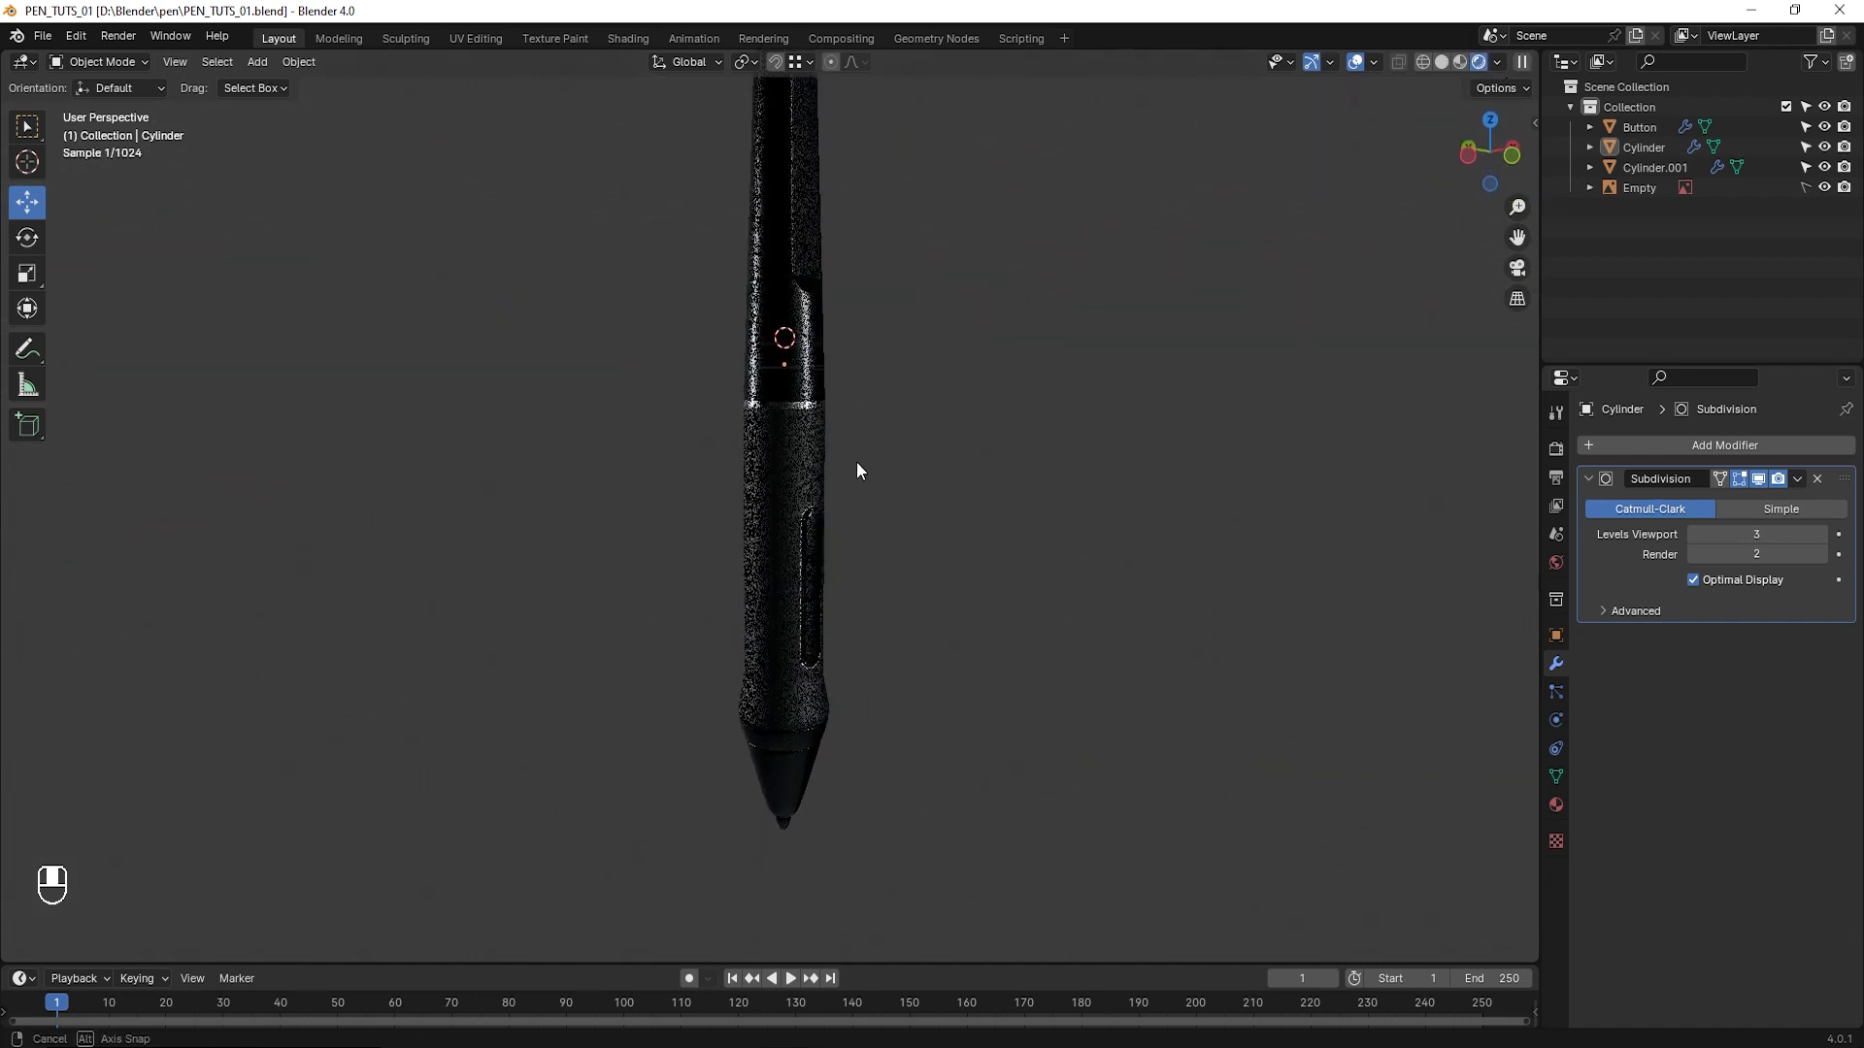
pyautogui.click(1558, 563)
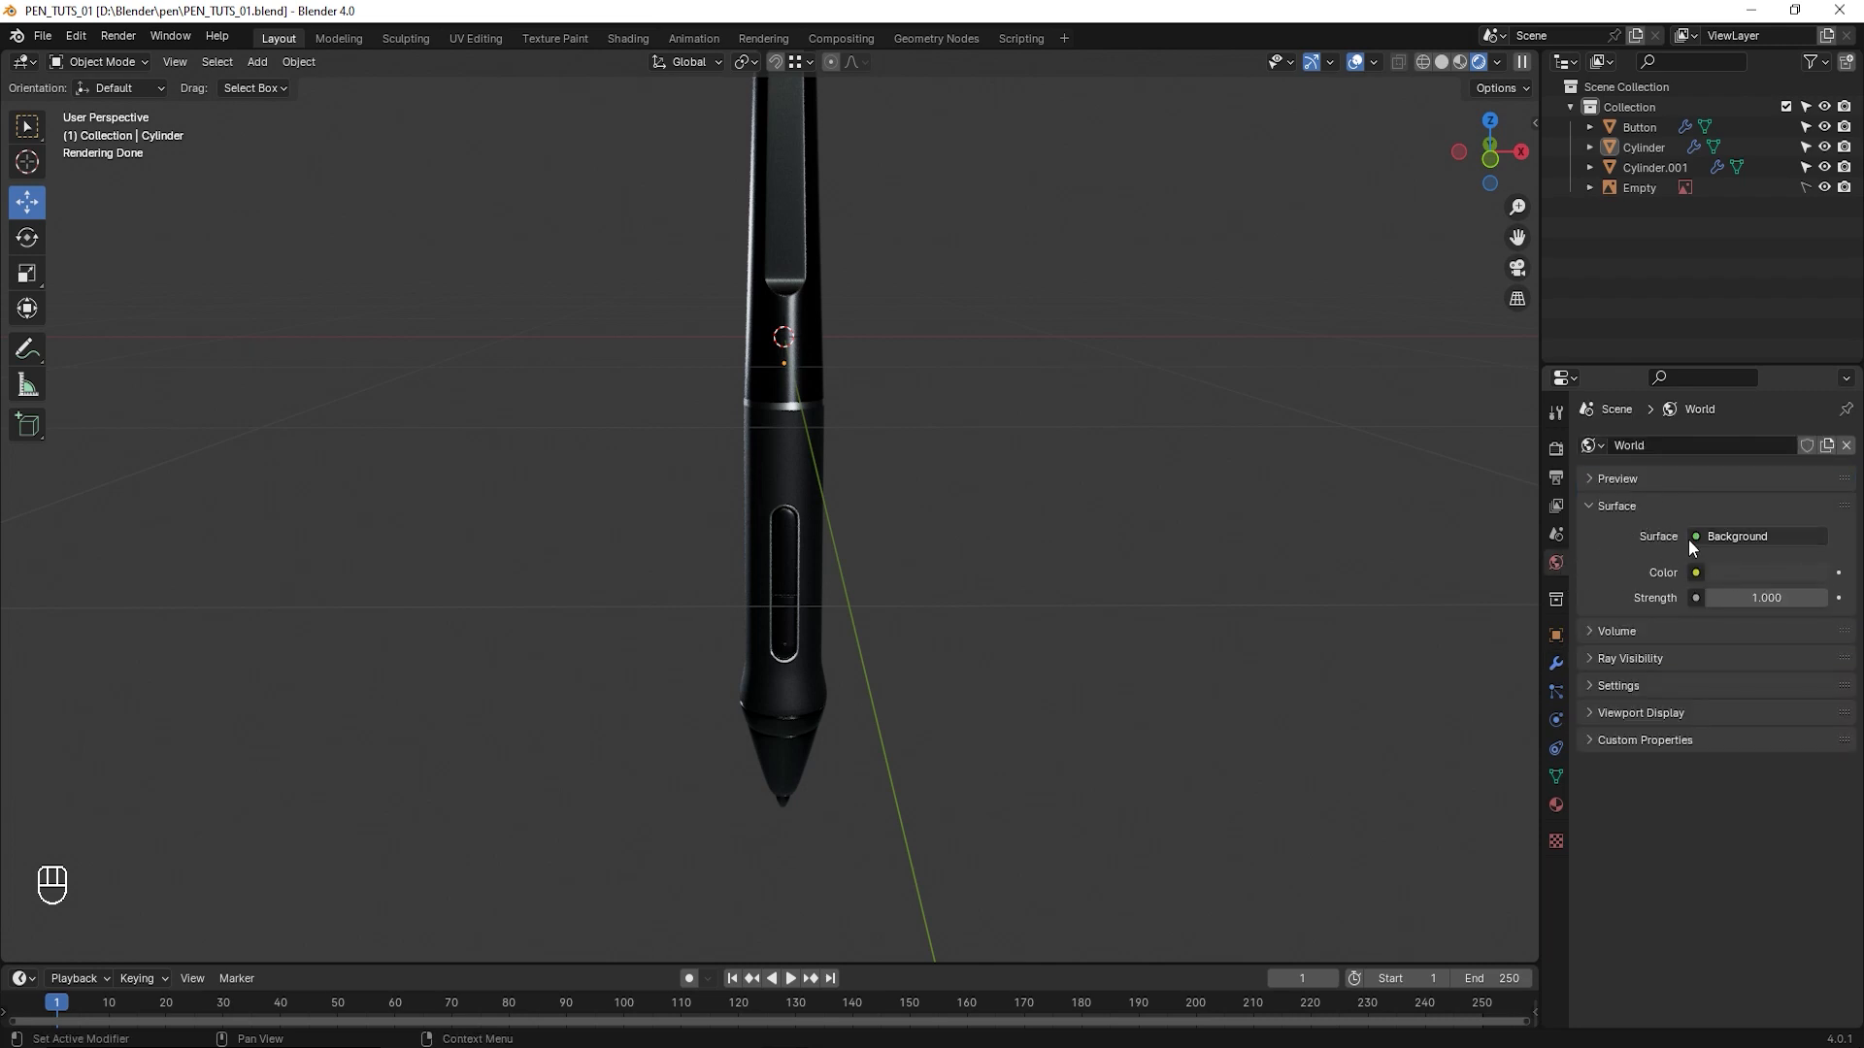
pyautogui.moveTo(861, 539); pyautogui.dragTo(914, 540, button='middle')
pyautogui.scroll(1, 914, 540)
pyautogui.keyDown('shift'); pyautogui.moveTo(934, 457); pyautogui.dragTo(863, 494, button='middle'); pyautogui.keyUp('shift')
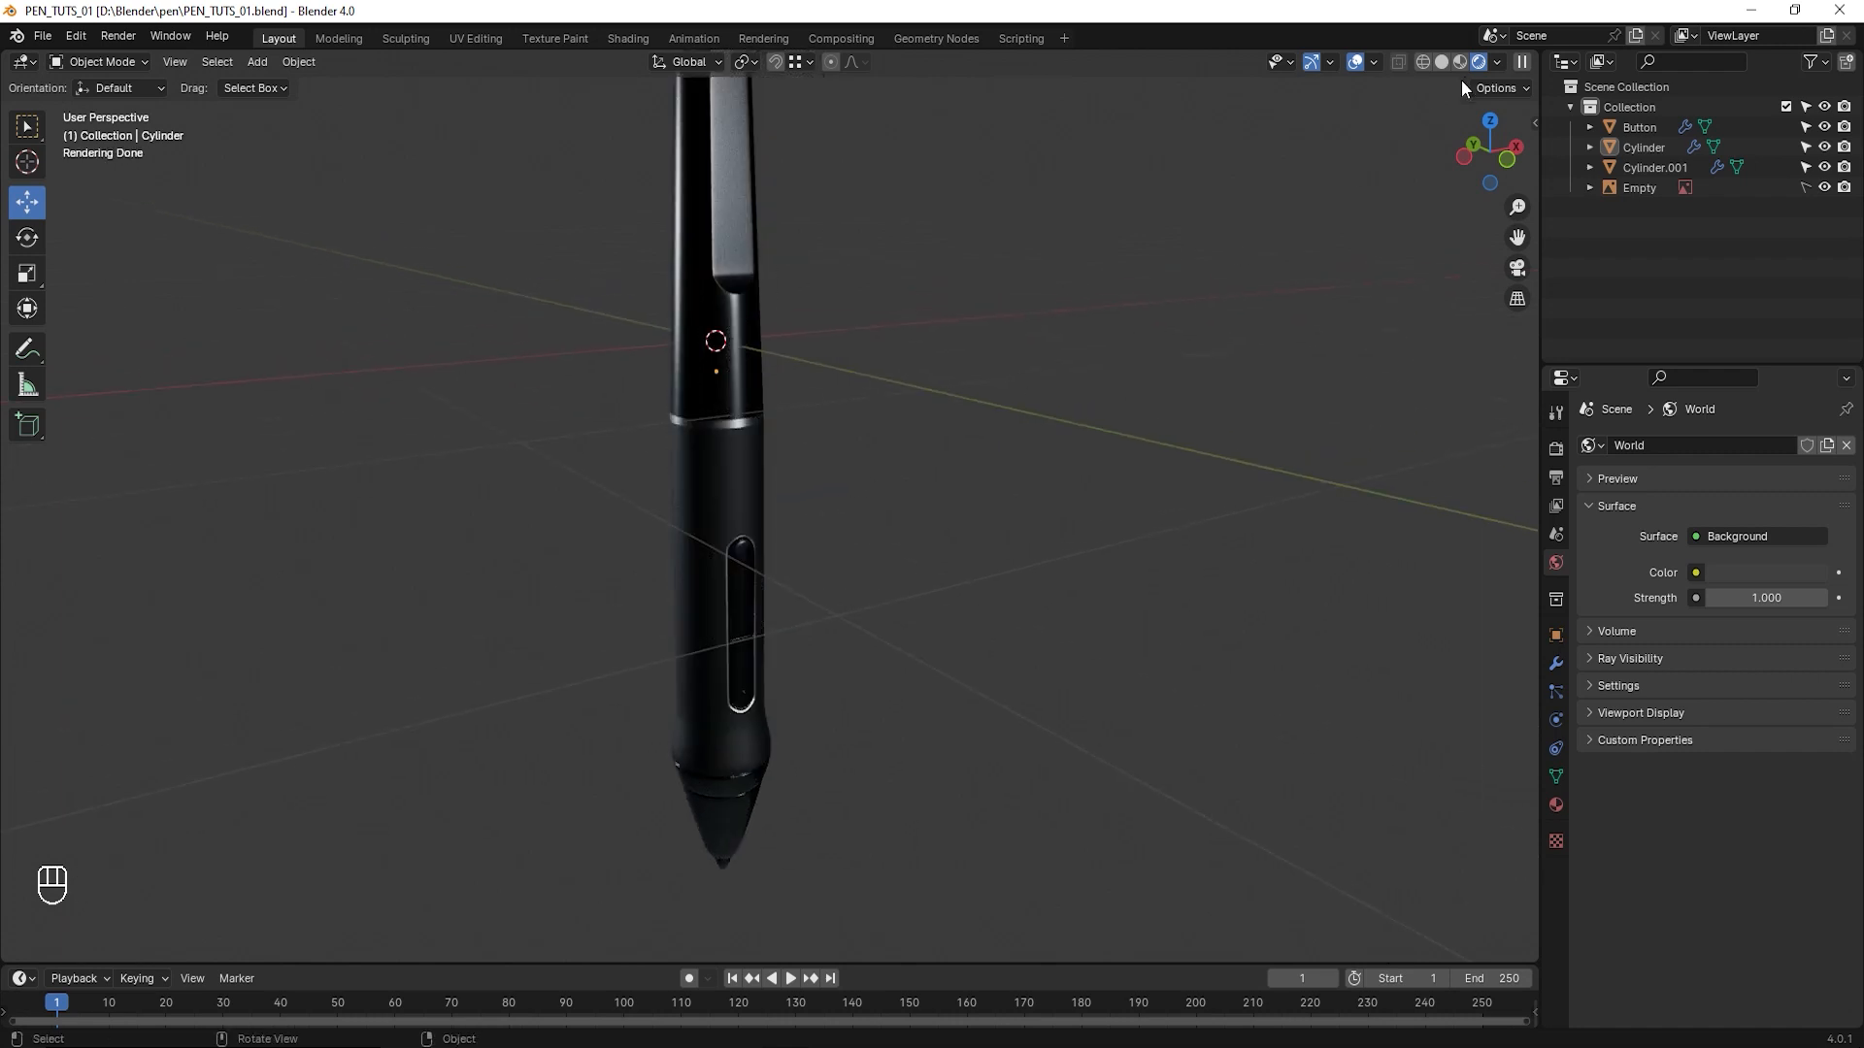
pyautogui.click(1496, 61)
pyautogui.keyDown('shift'); pyautogui.moveTo(849, 419); pyautogui.dragTo(644, 435, button='middle'); pyautogui.keyUp('shift')
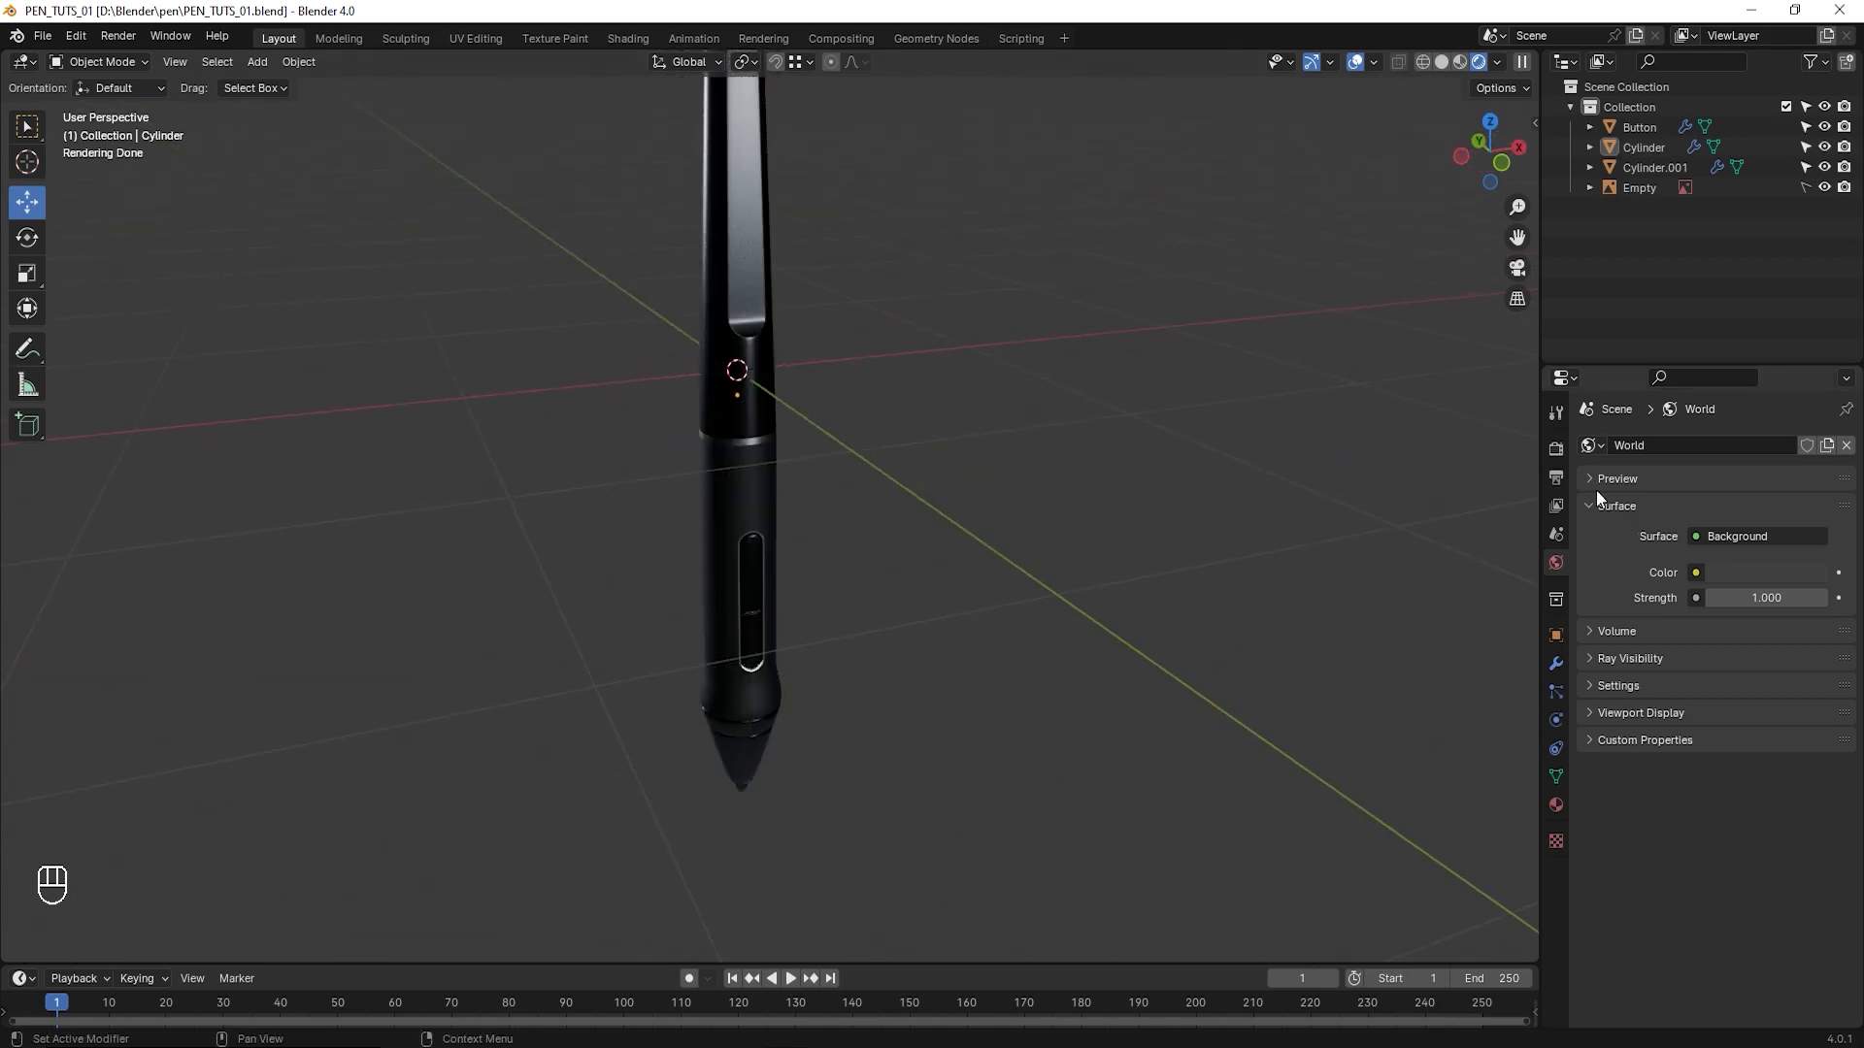
pyautogui.click(1557, 446)
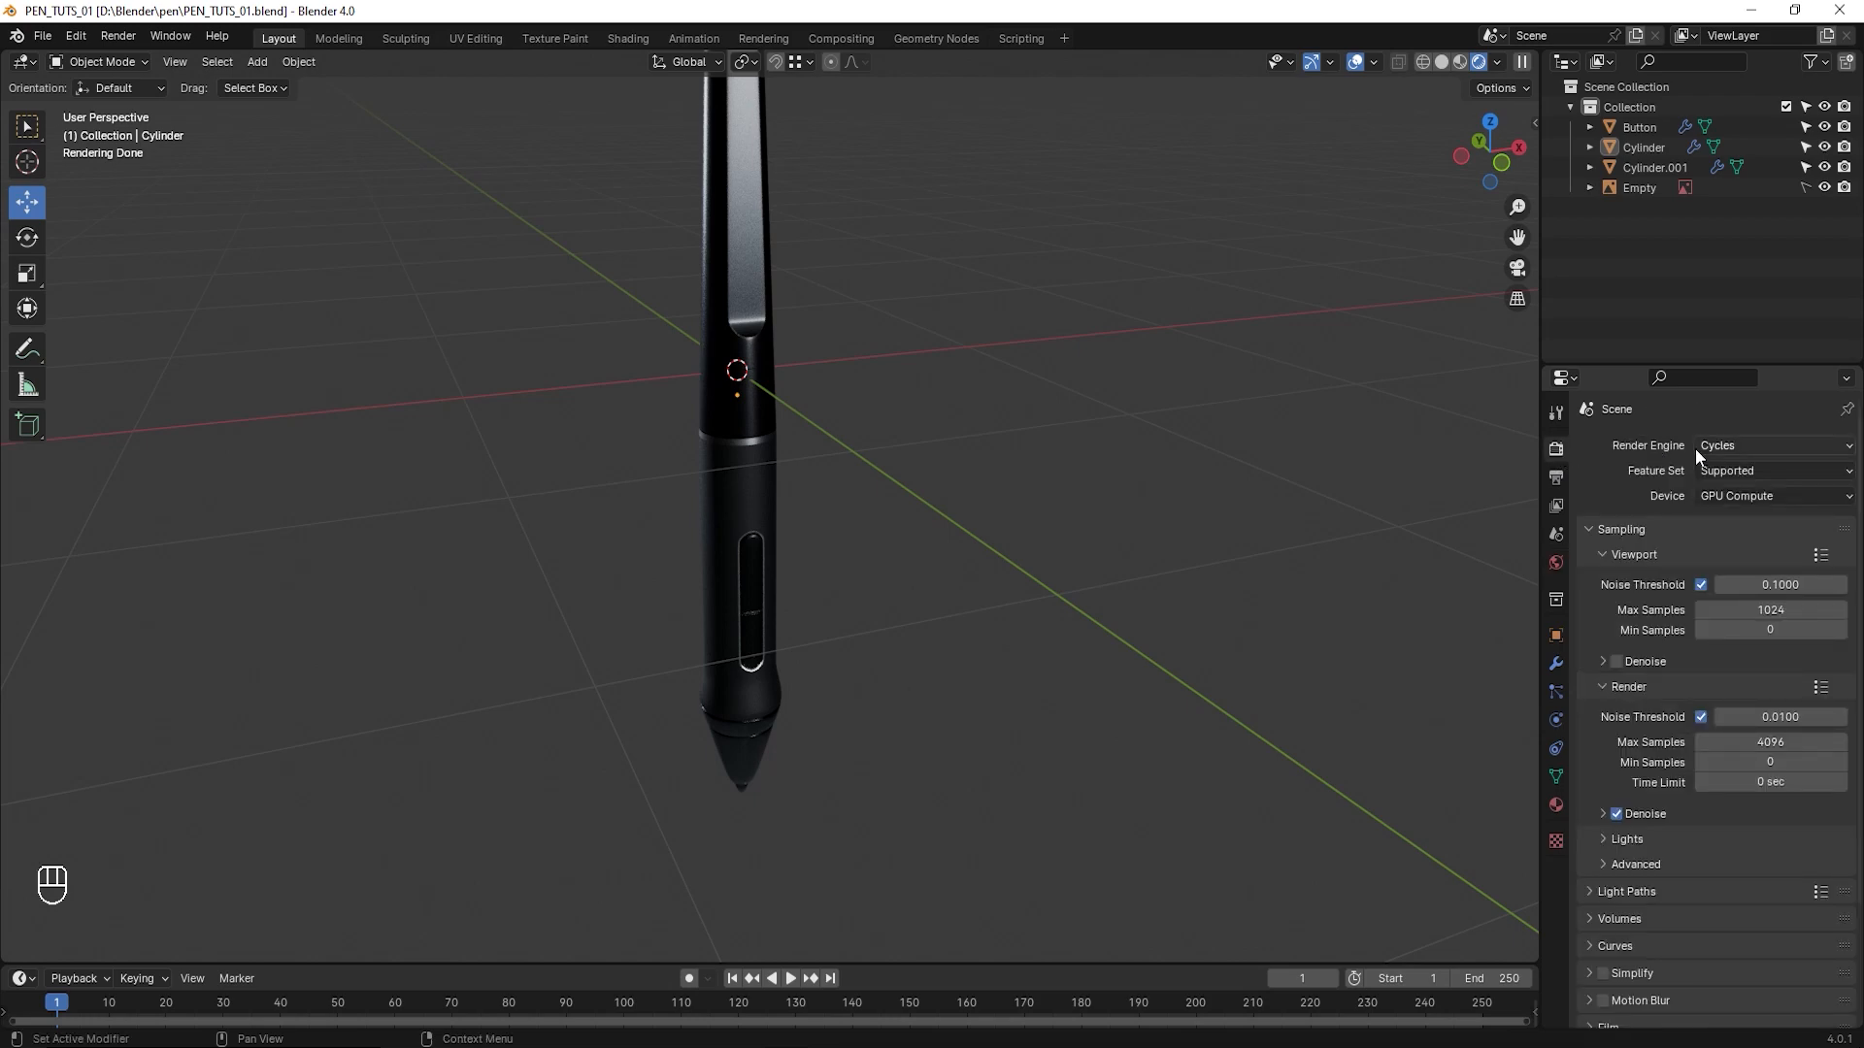
pyautogui.click(1721, 447)
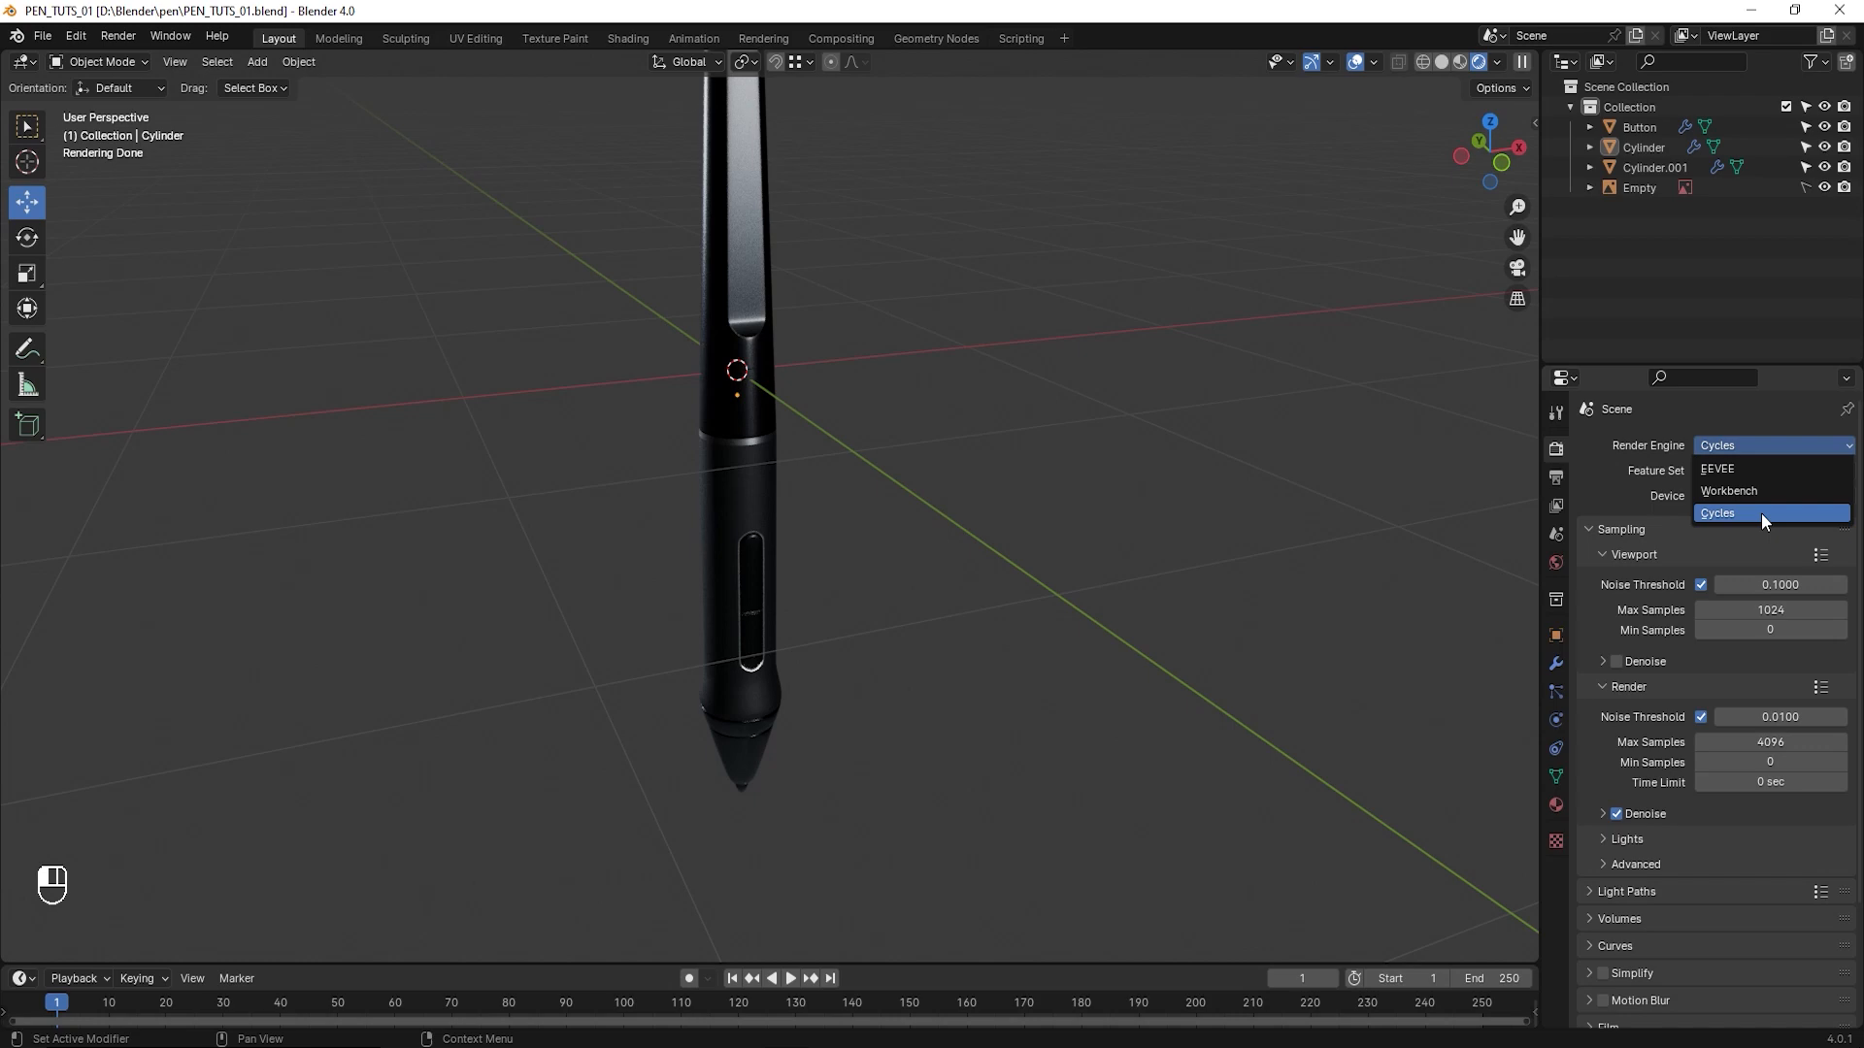
# - Try OptiX as the Cycles render device type in the system preferences, return to CUDA and save the preferences
pyautogui.click(76, 35)
pyautogui.click(104, 301)
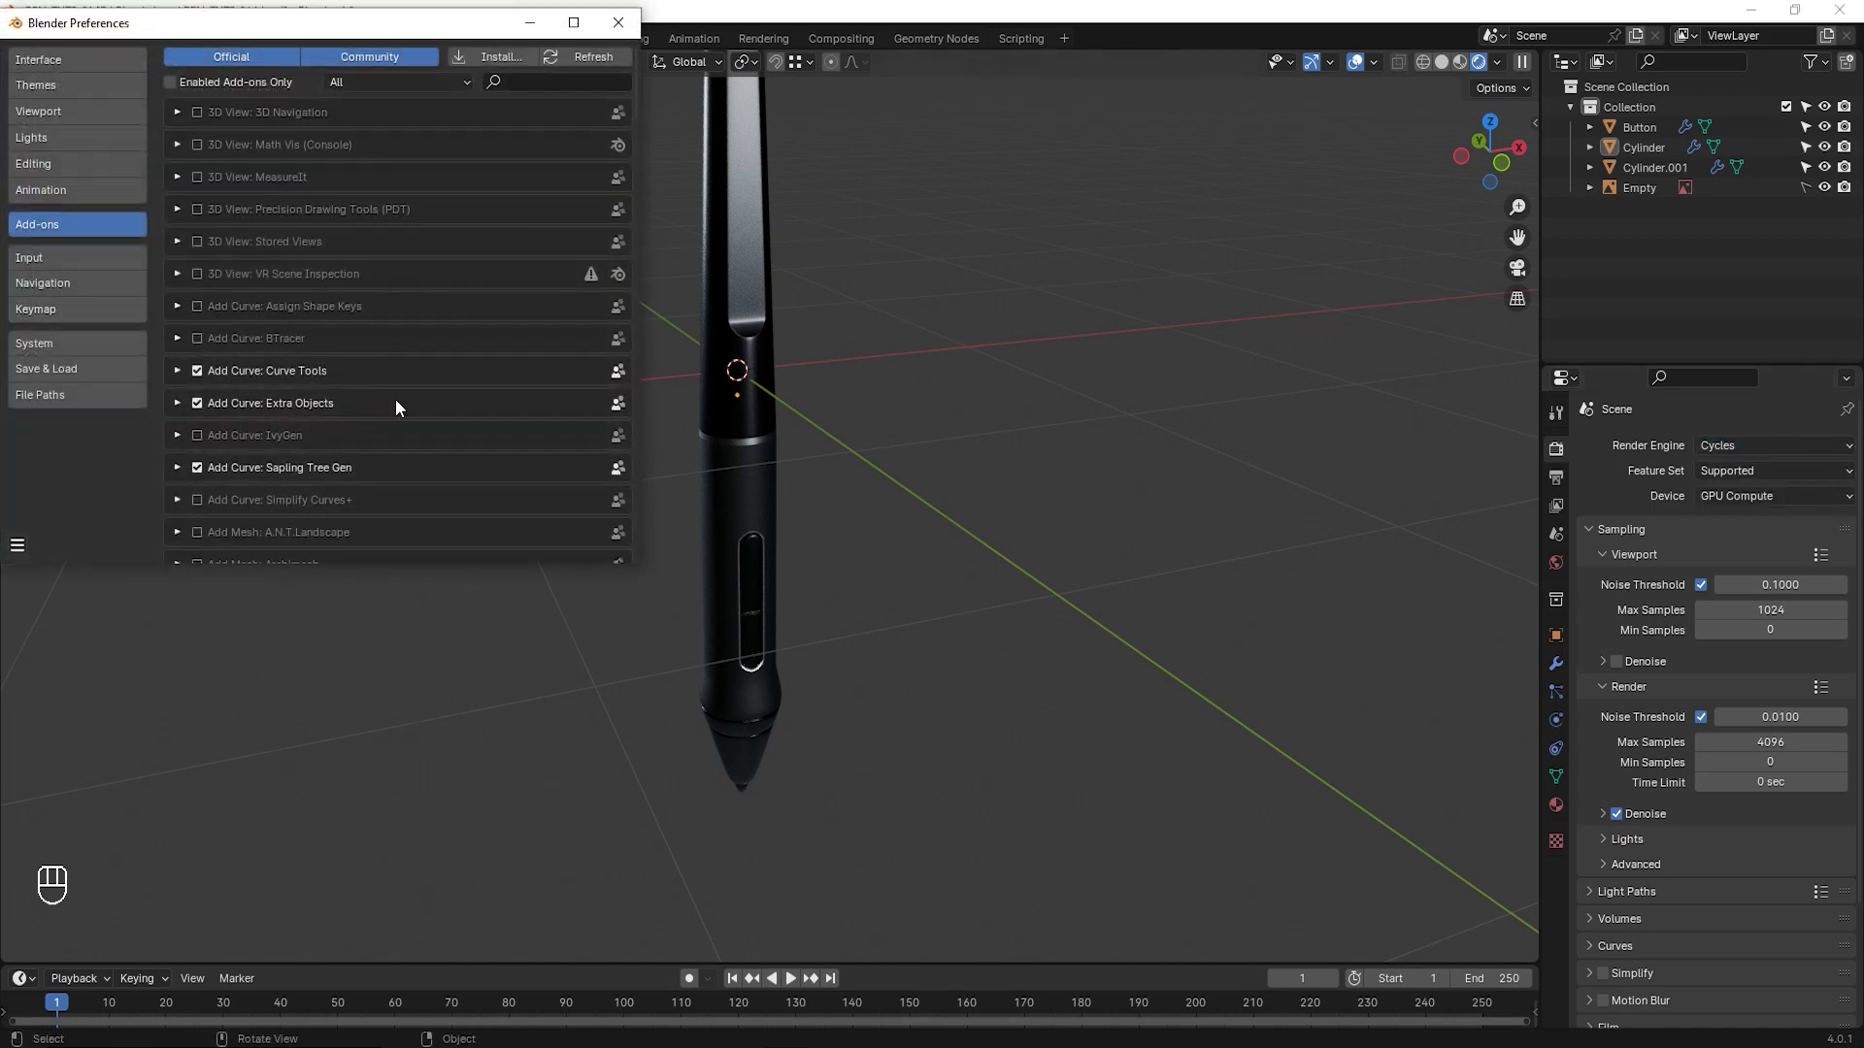
pyautogui.click(47, 345)
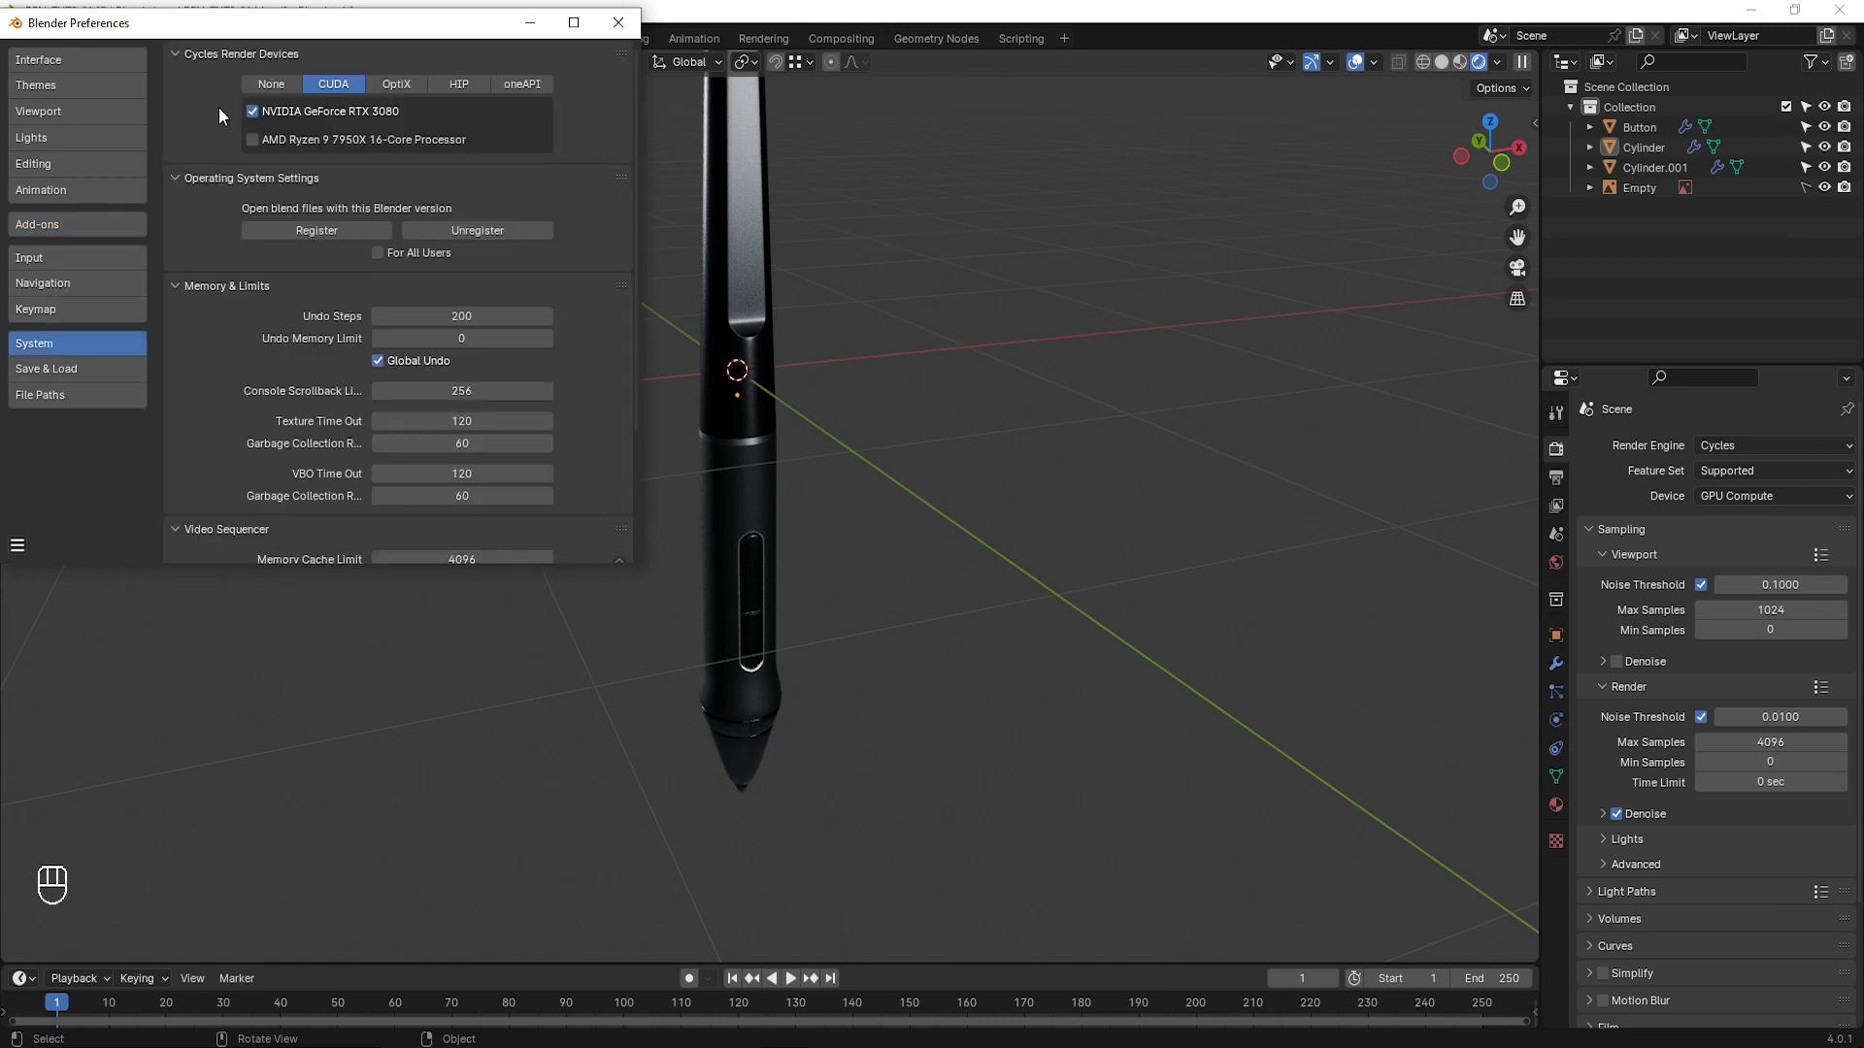
pyautogui.moveTo(196, 42); pyautogui.dragTo(639, 178)
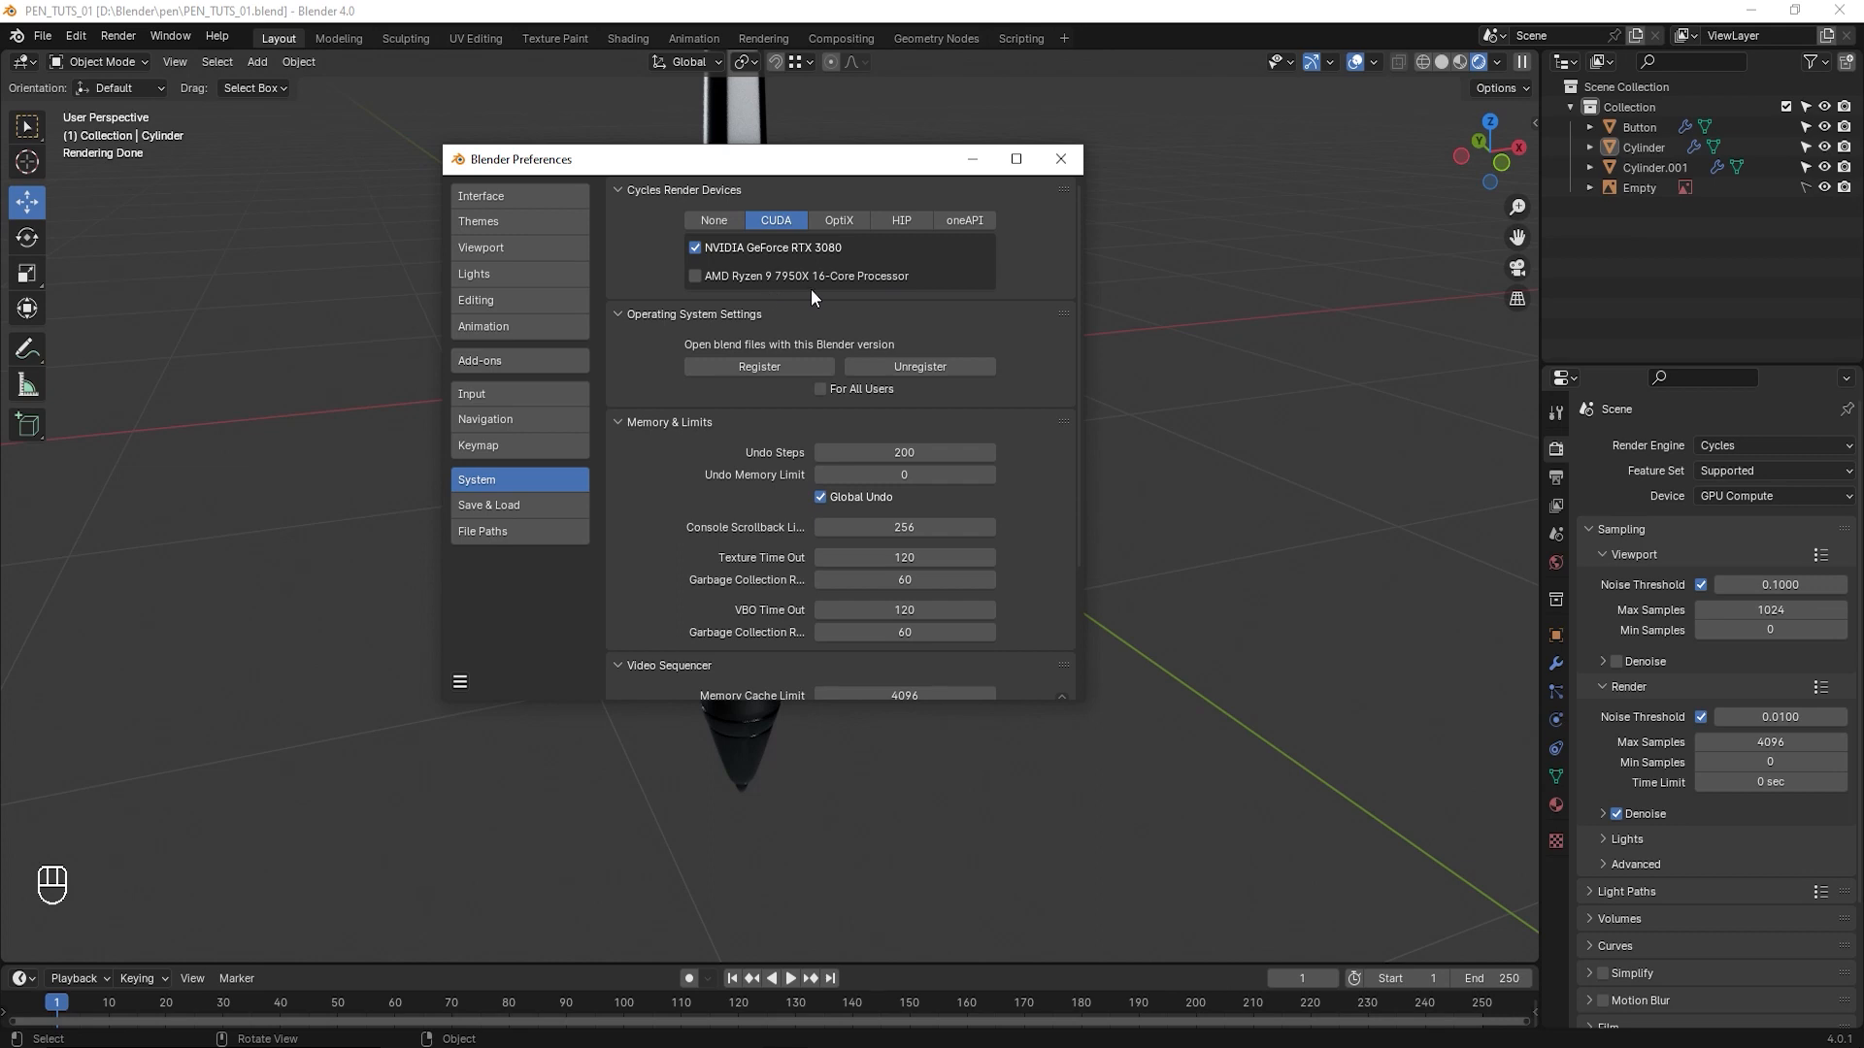
pyautogui.click(841, 222)
pyautogui.click(782, 219)
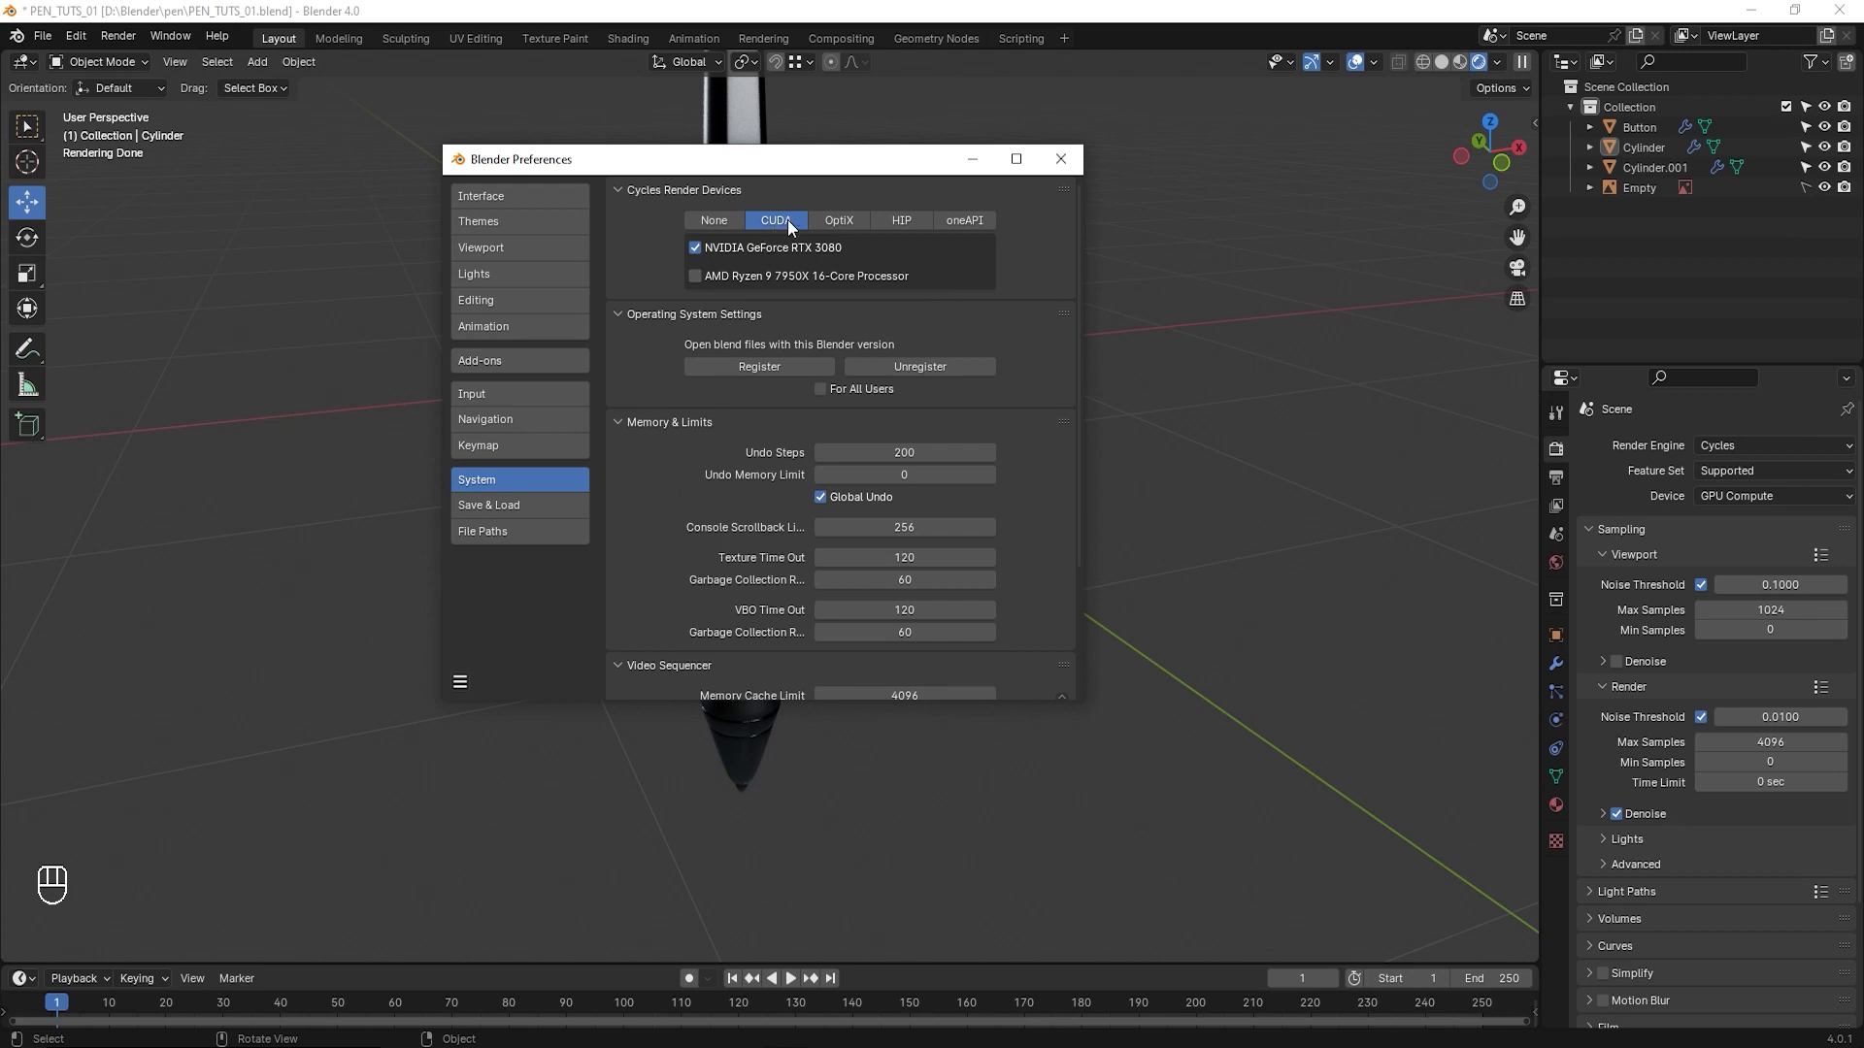
pyautogui.click(464, 681)
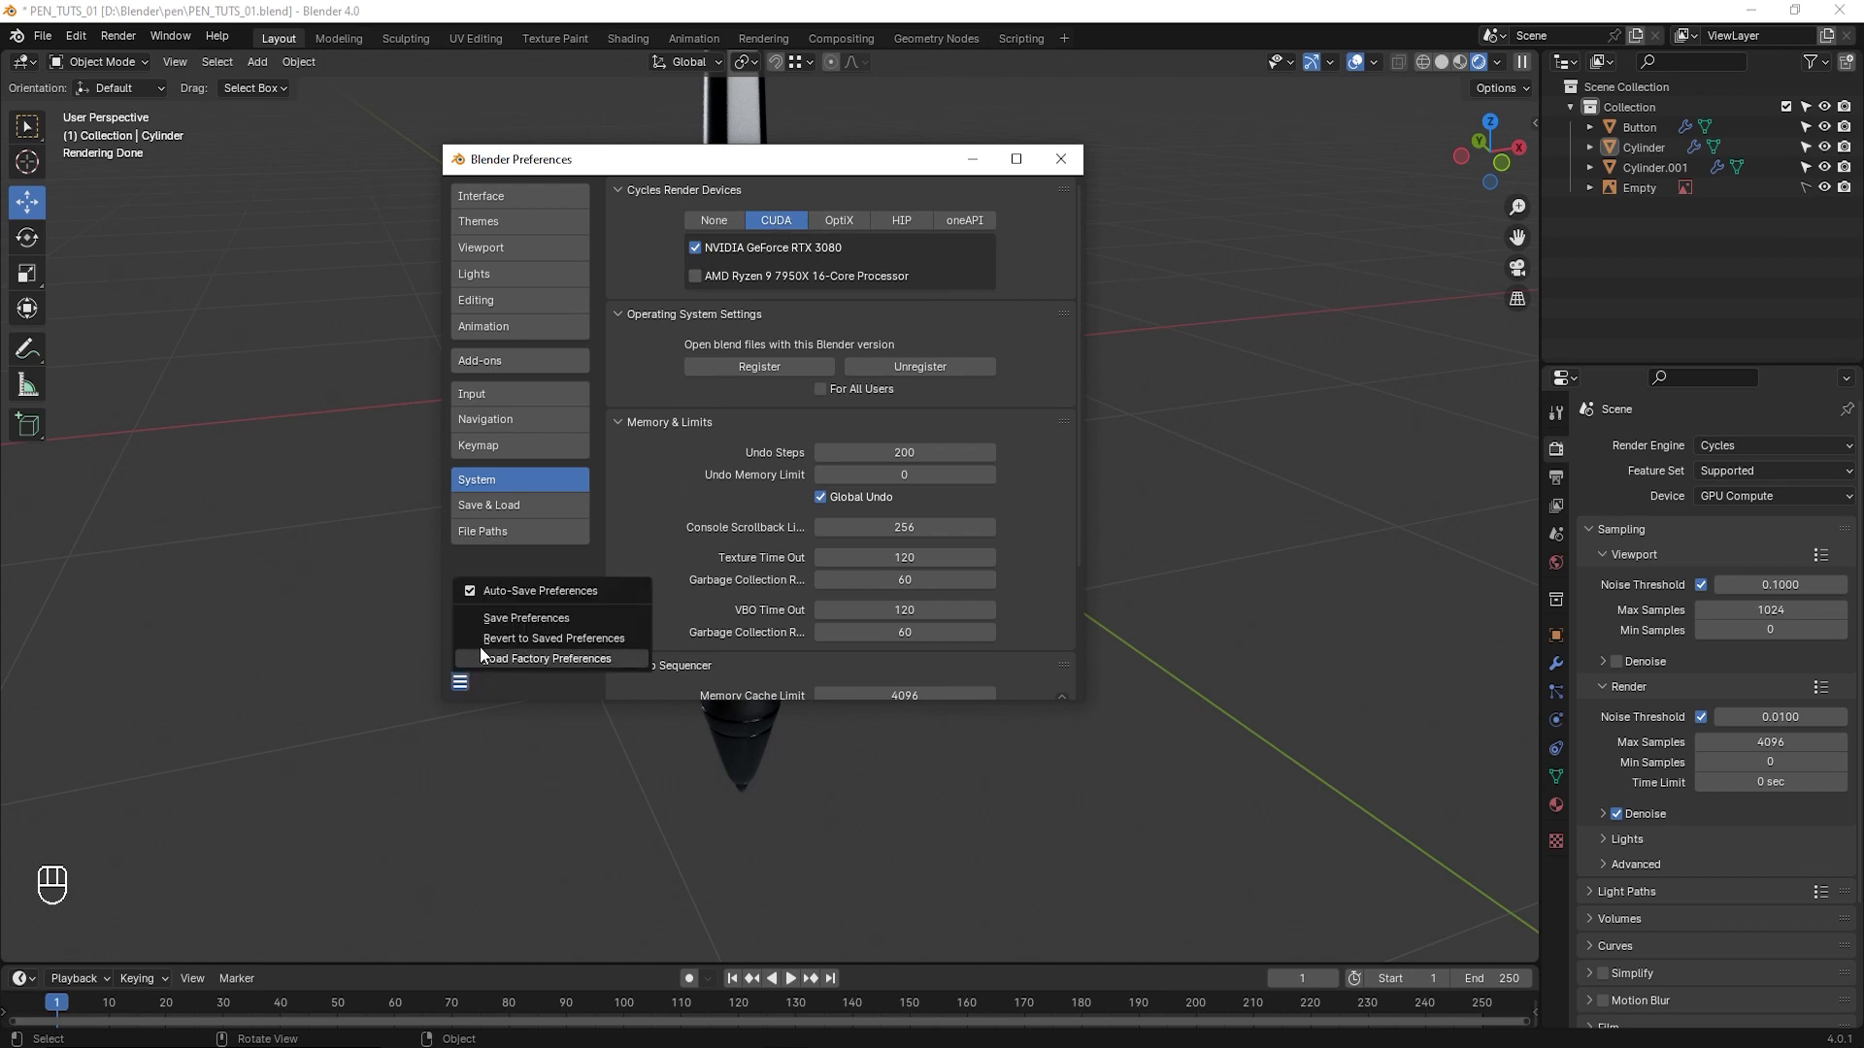
pyautogui.click(520, 620)
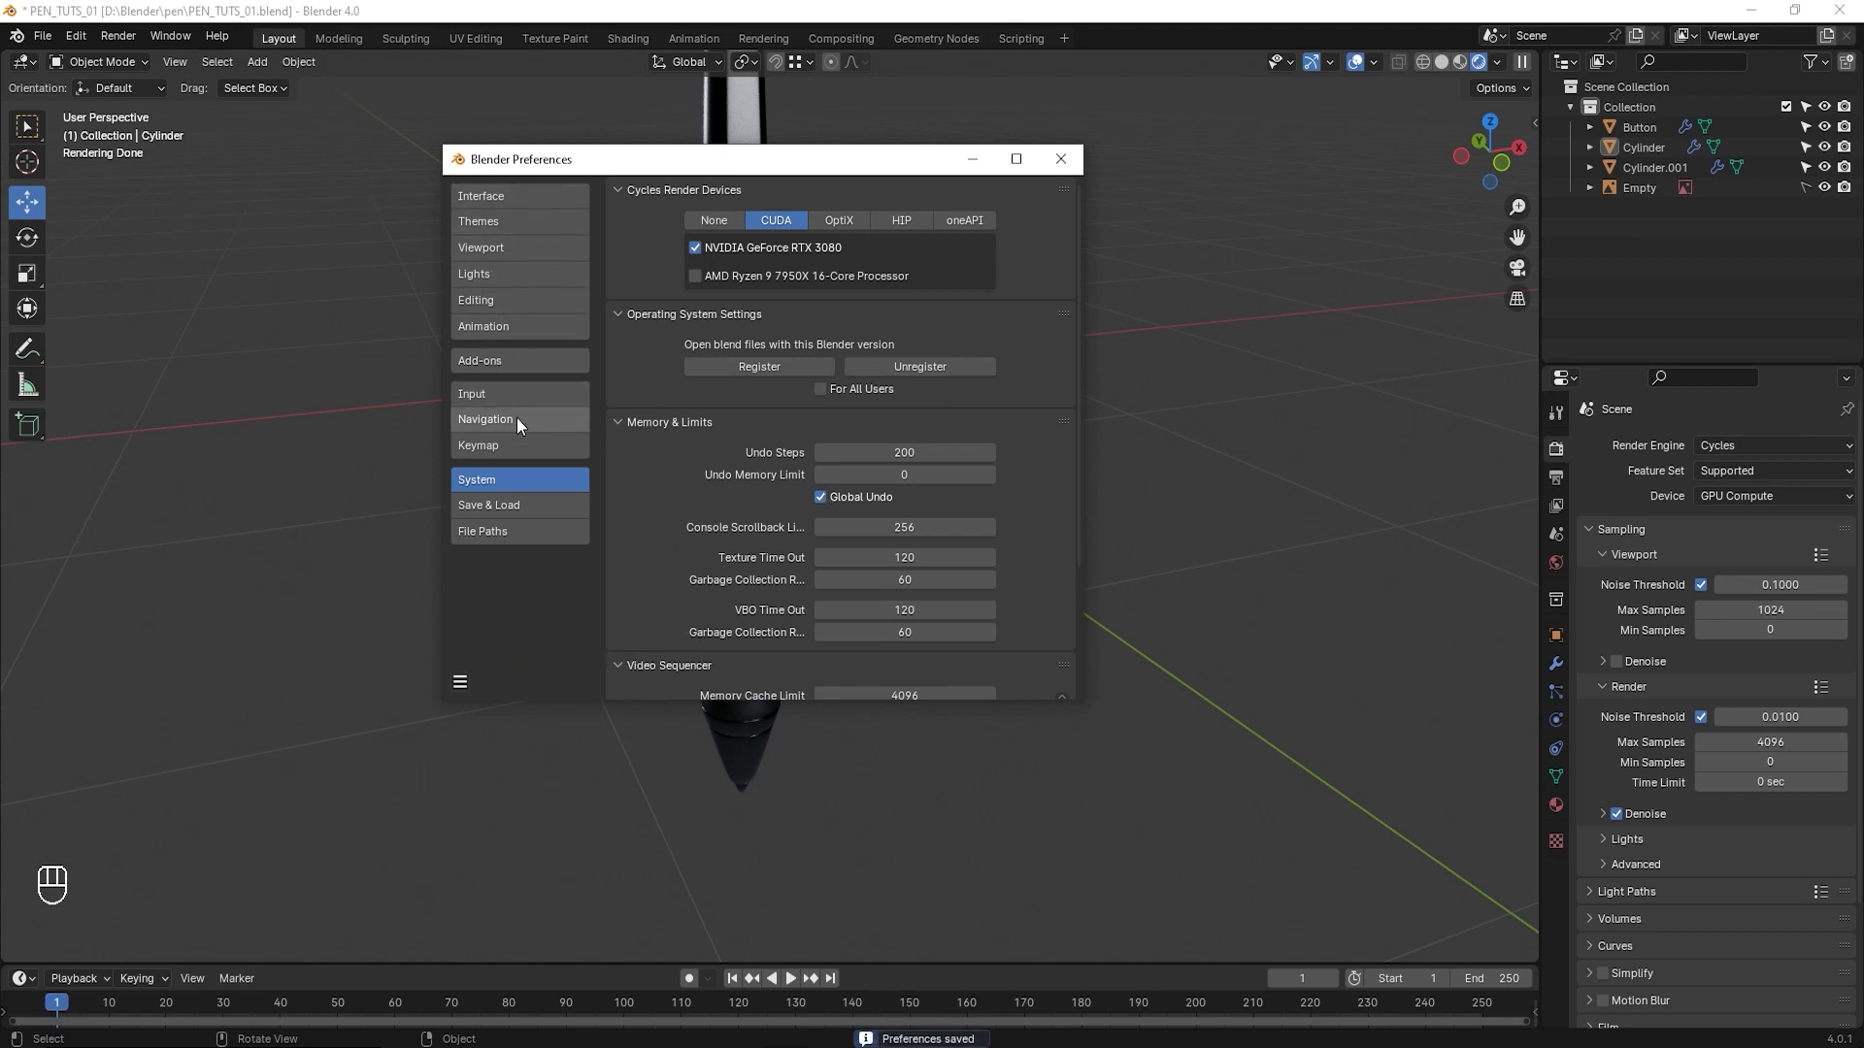
# - Unhide the footer of the Preferences window, collapse the Translation section of the Interface preferences and close the window
pyautogui.click(503, 196)
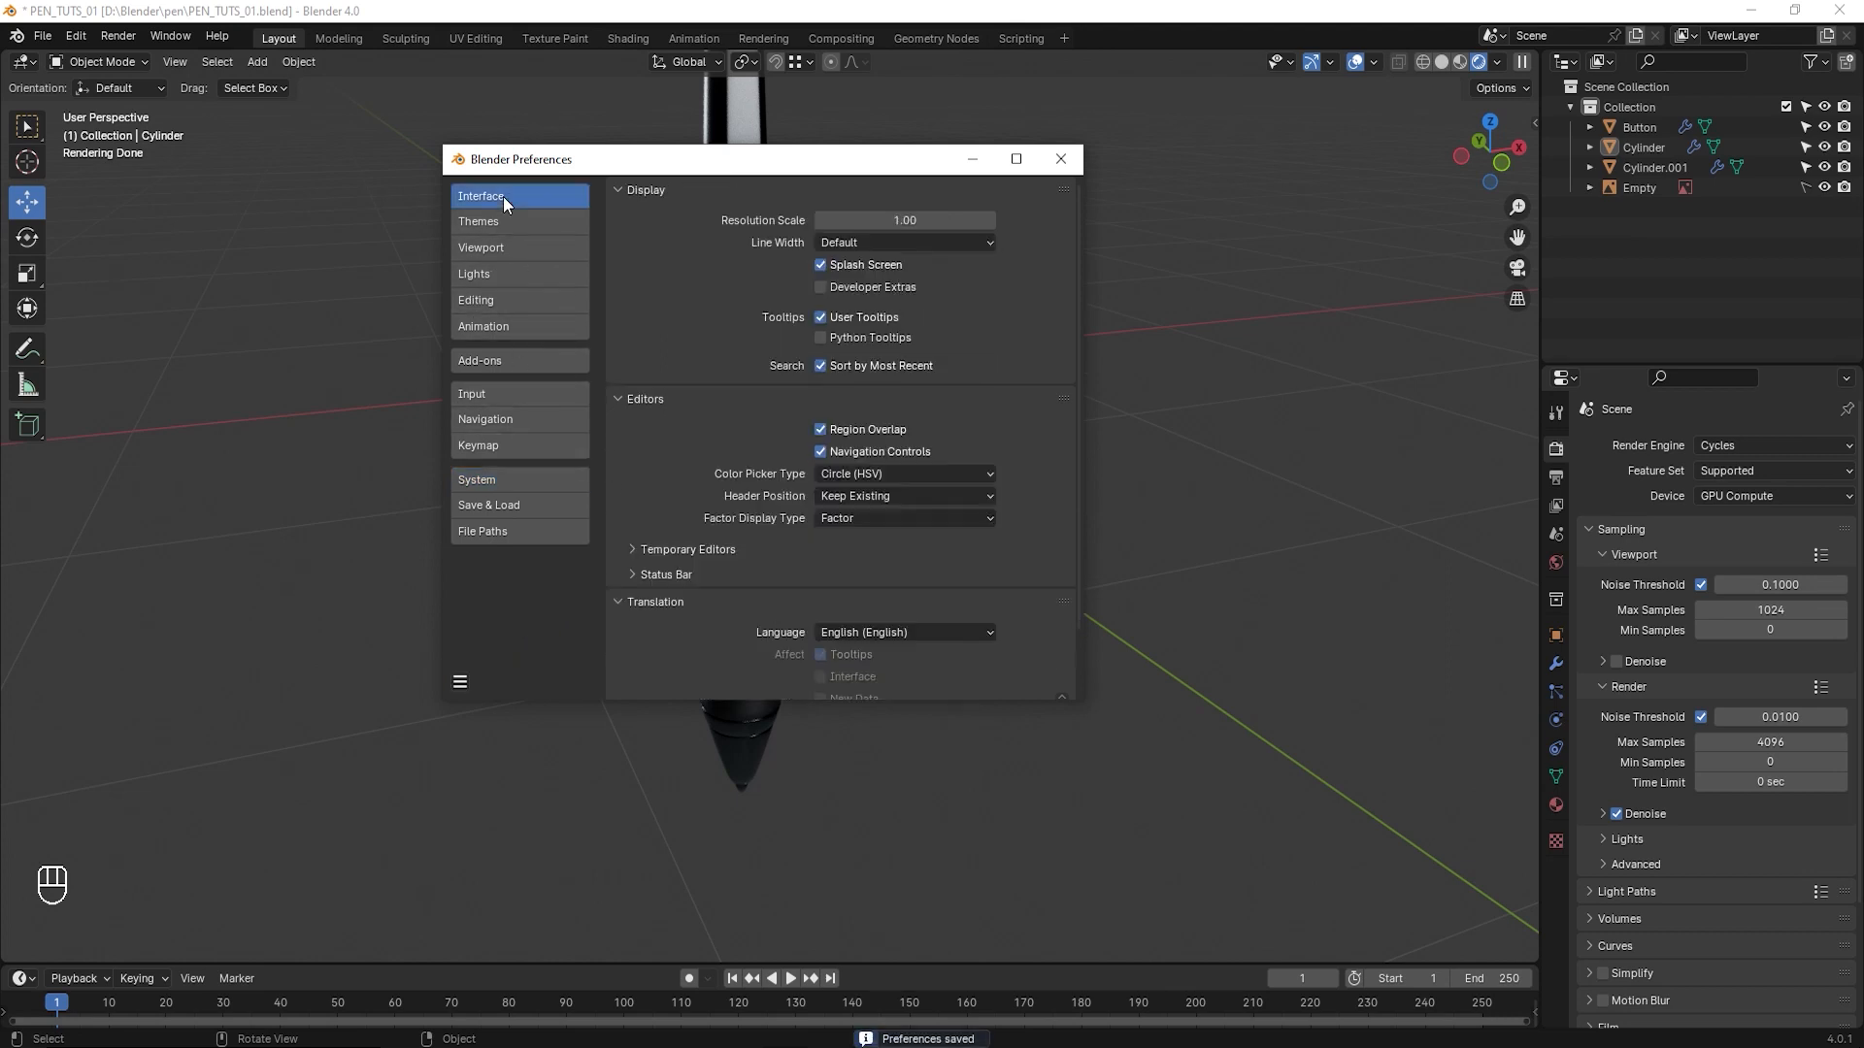
pyautogui.click(498, 482)
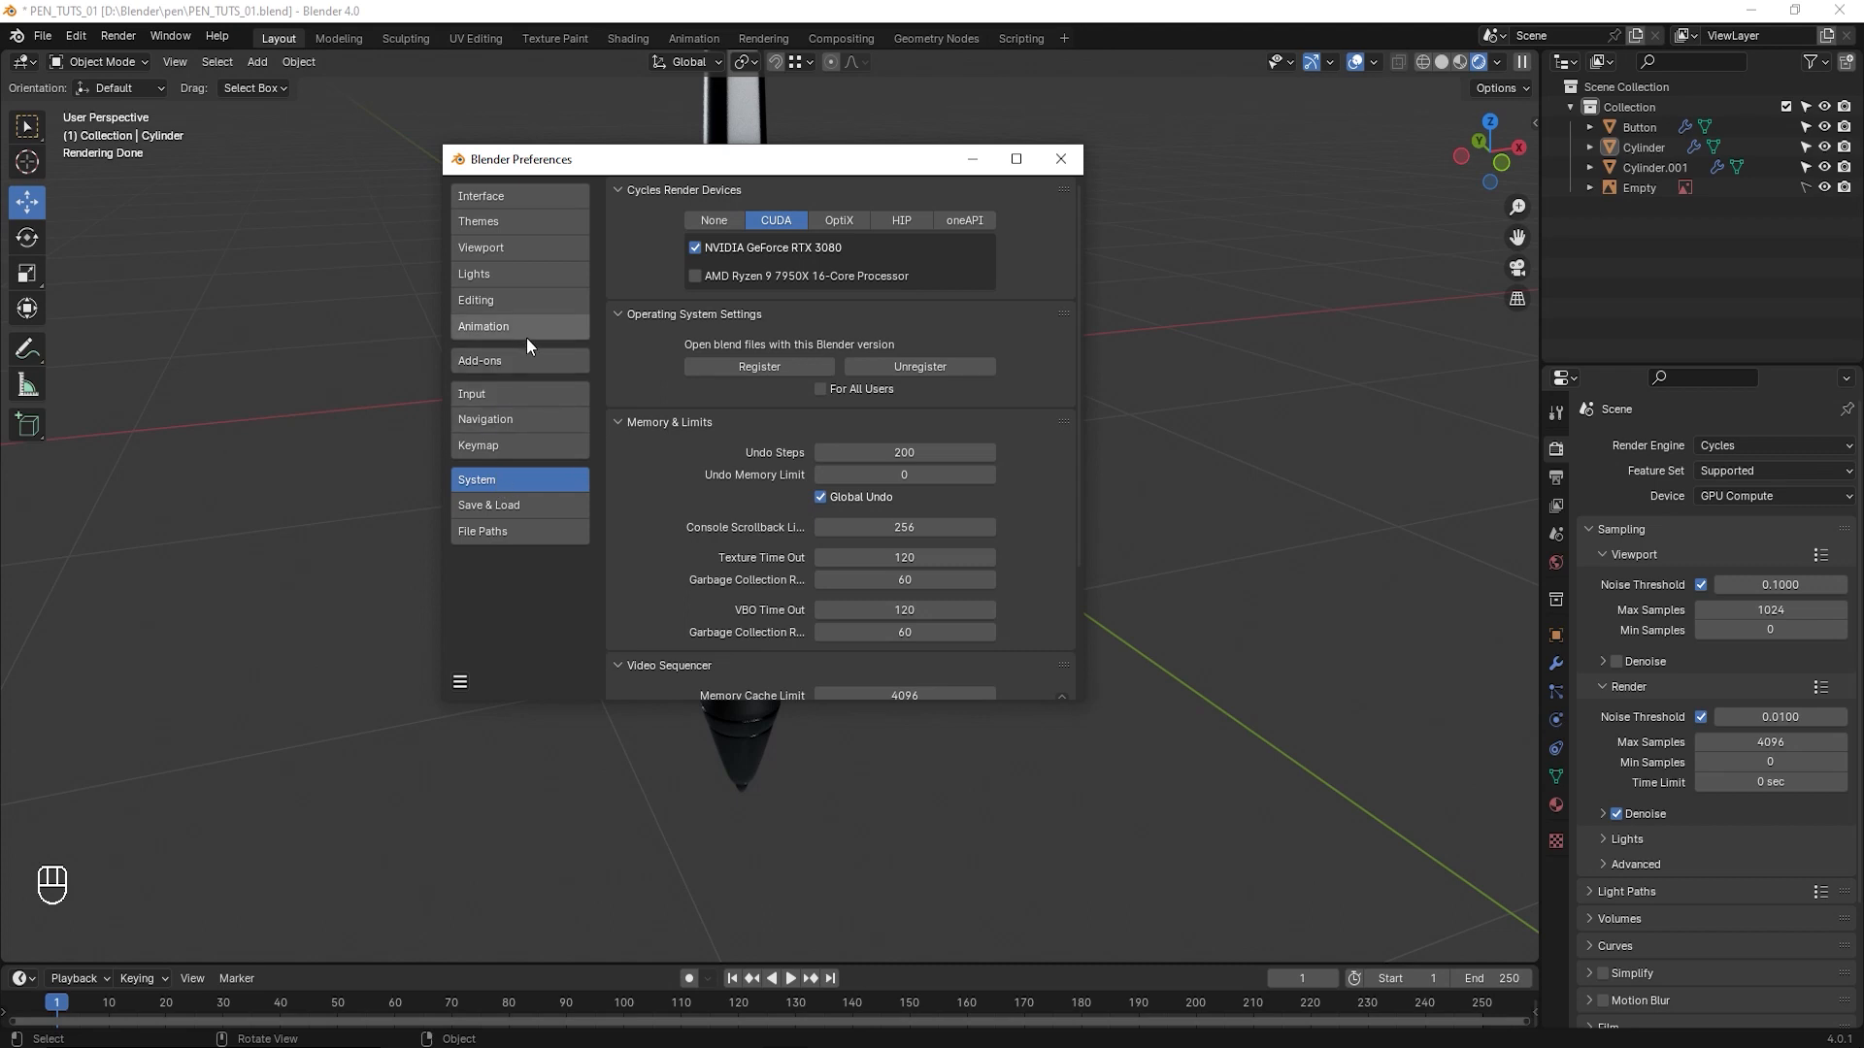
pyautogui.click(497, 195)
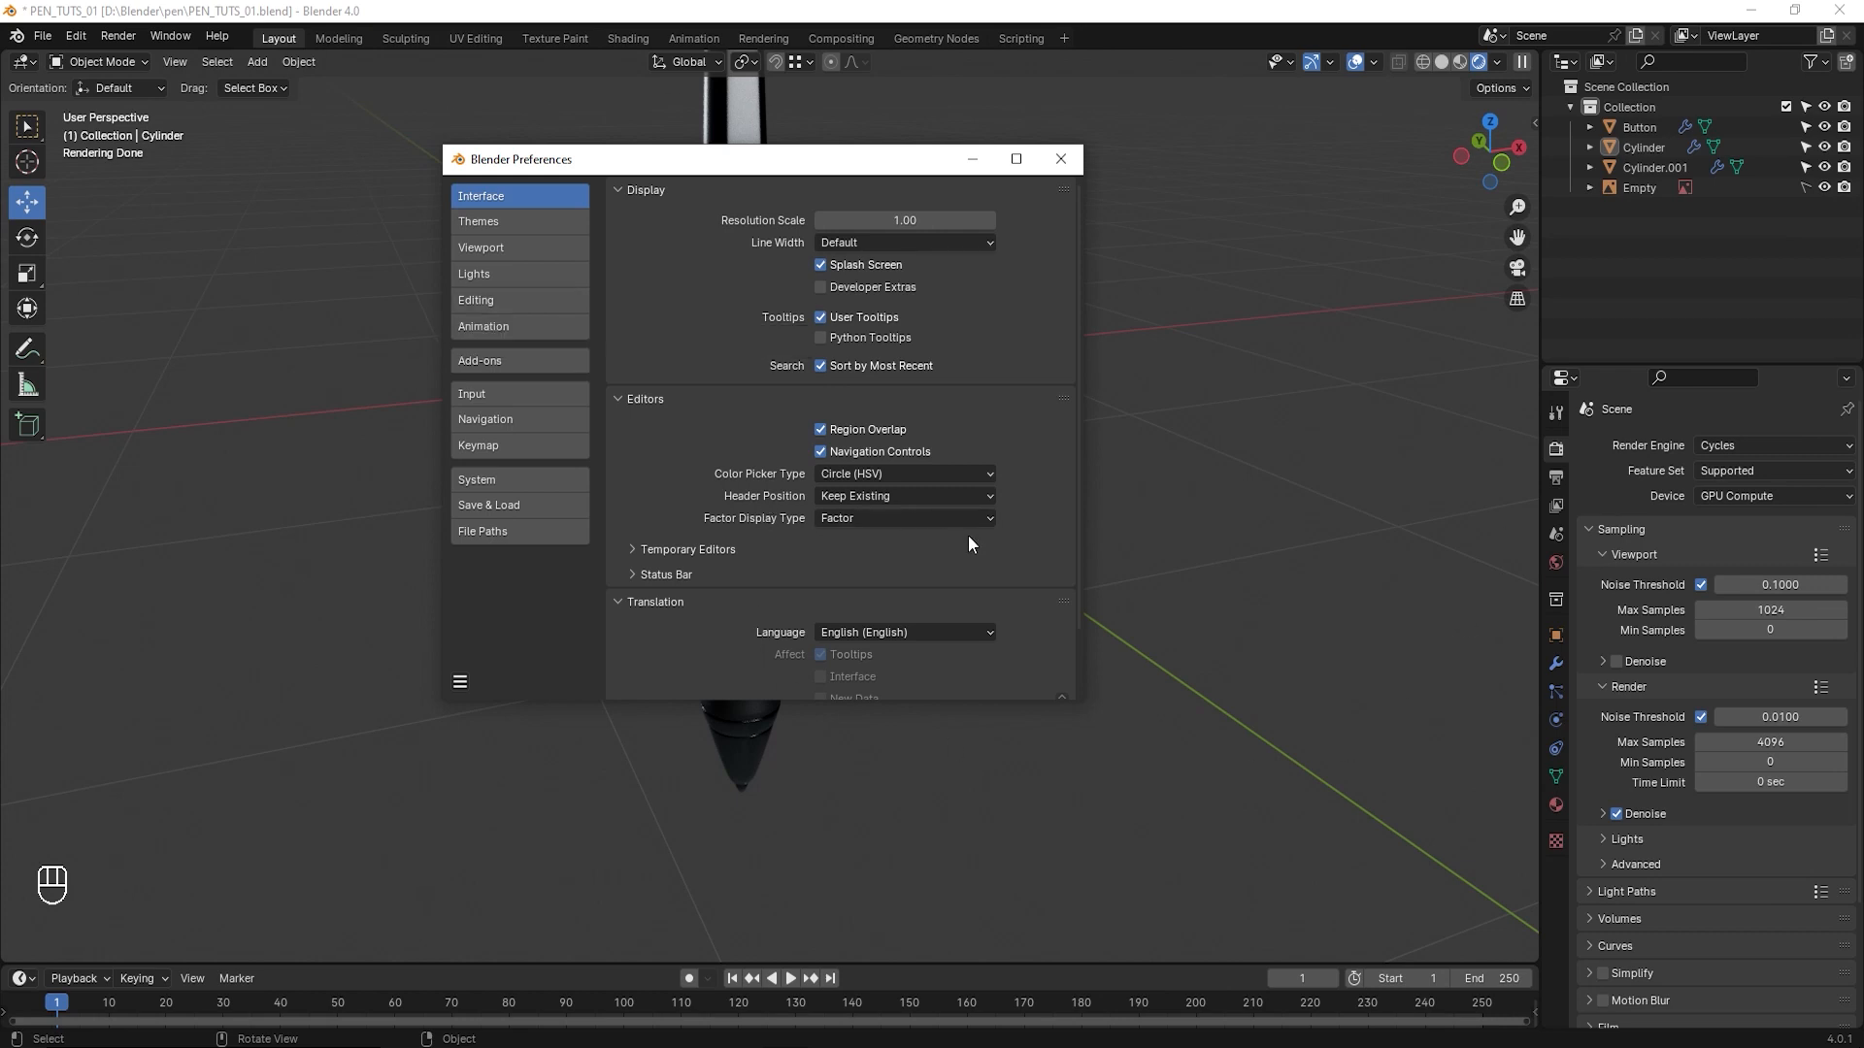
pyautogui.click(1049, 574)
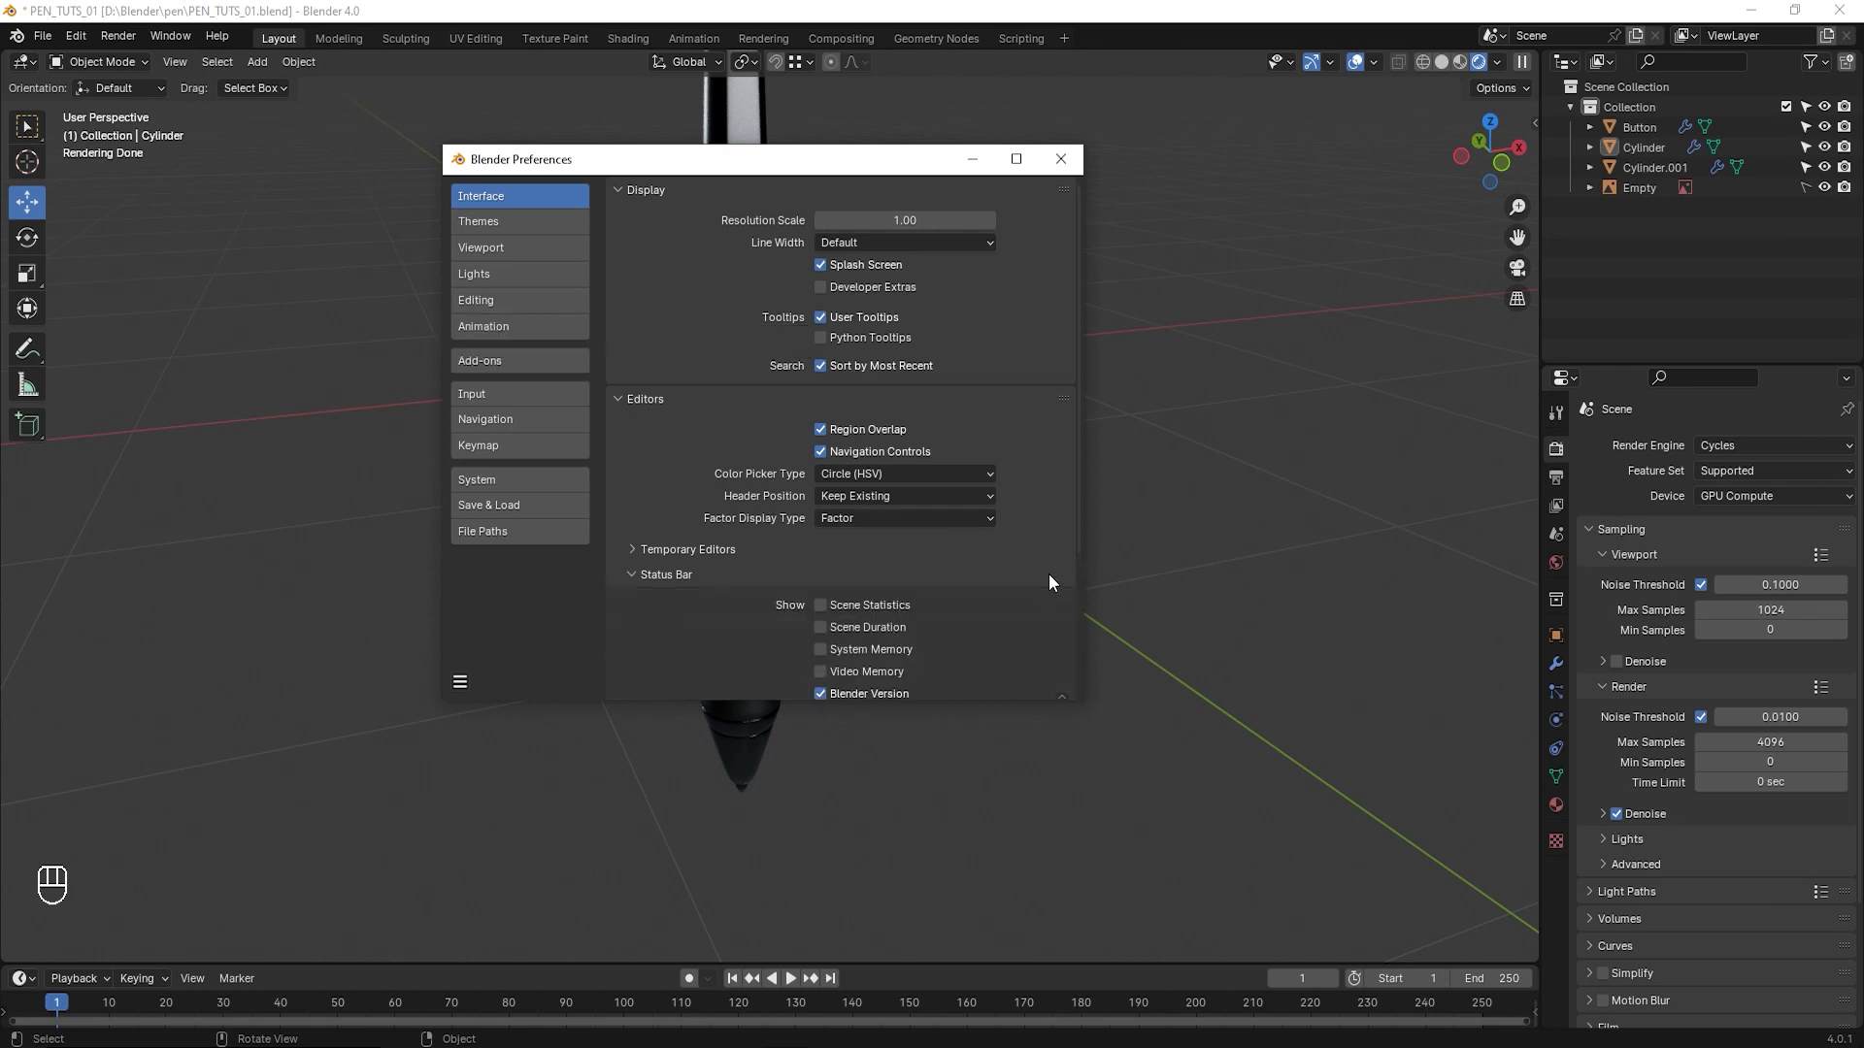
pyautogui.click(1061, 693)
pyautogui.click(633, 575)
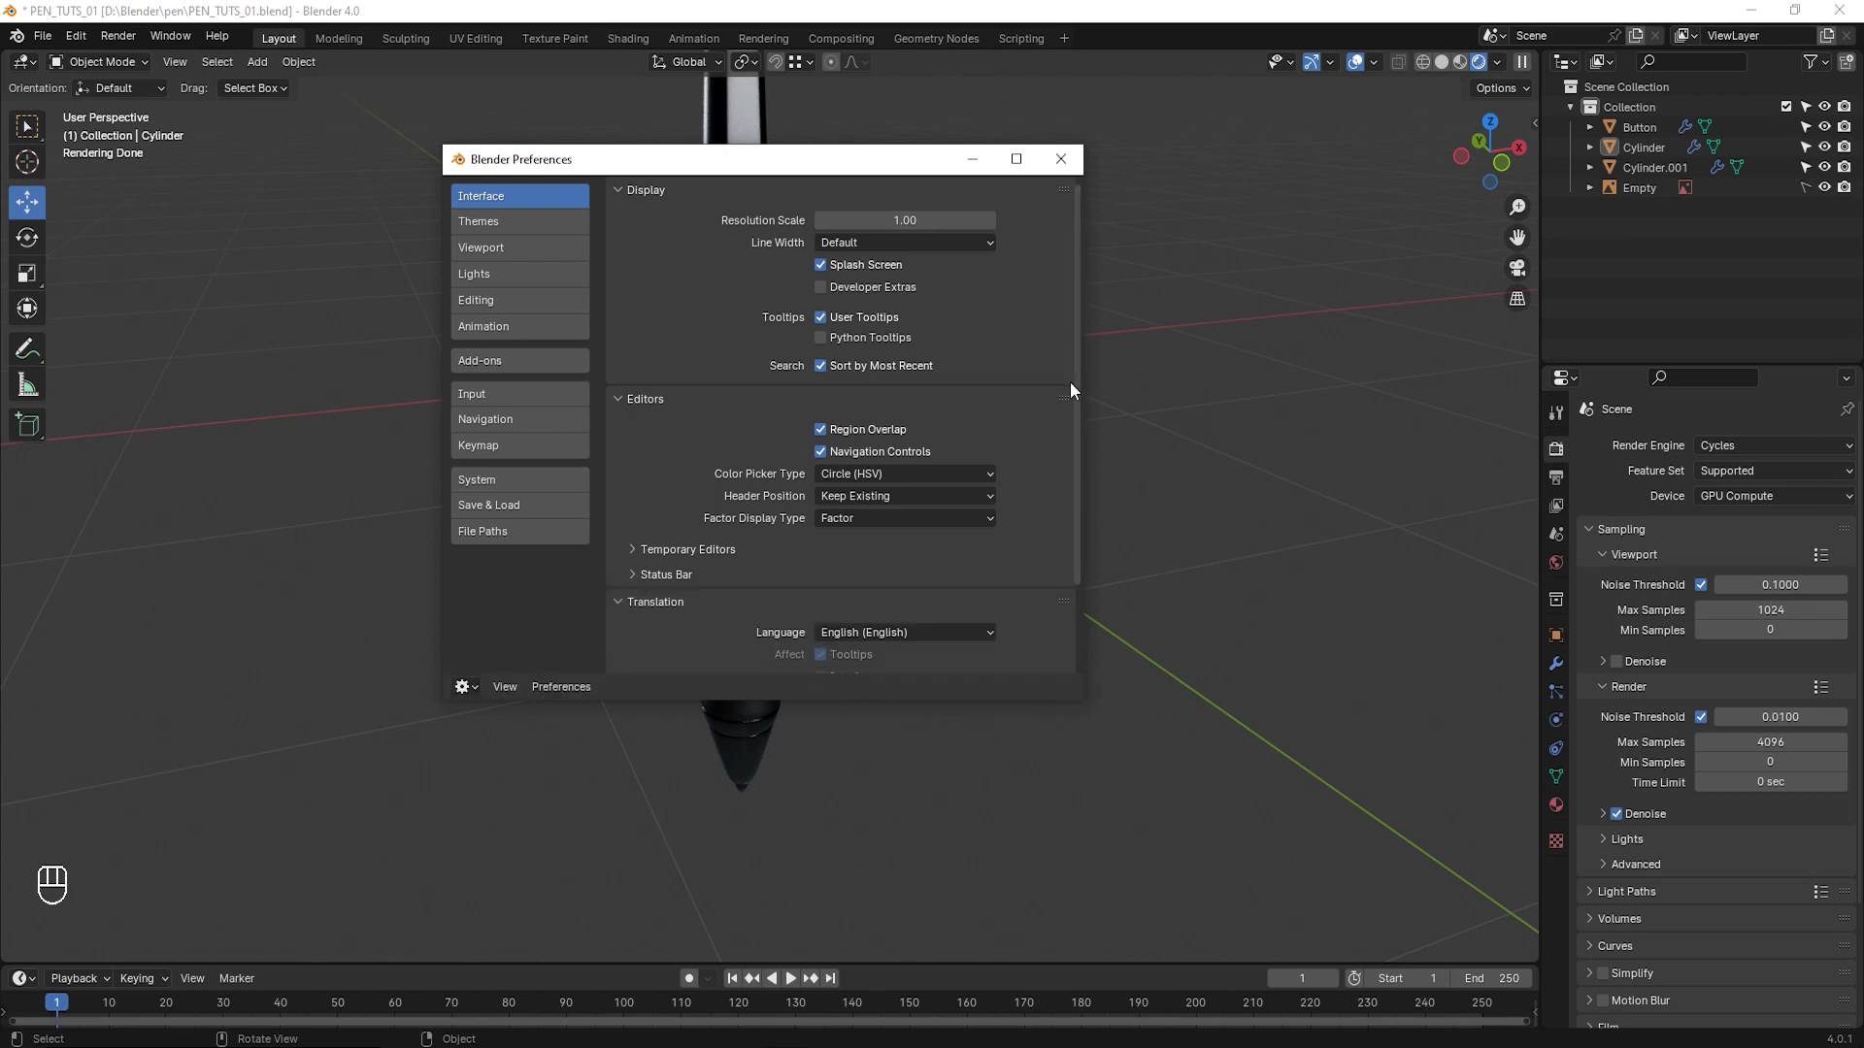
pyautogui.click(621, 602)
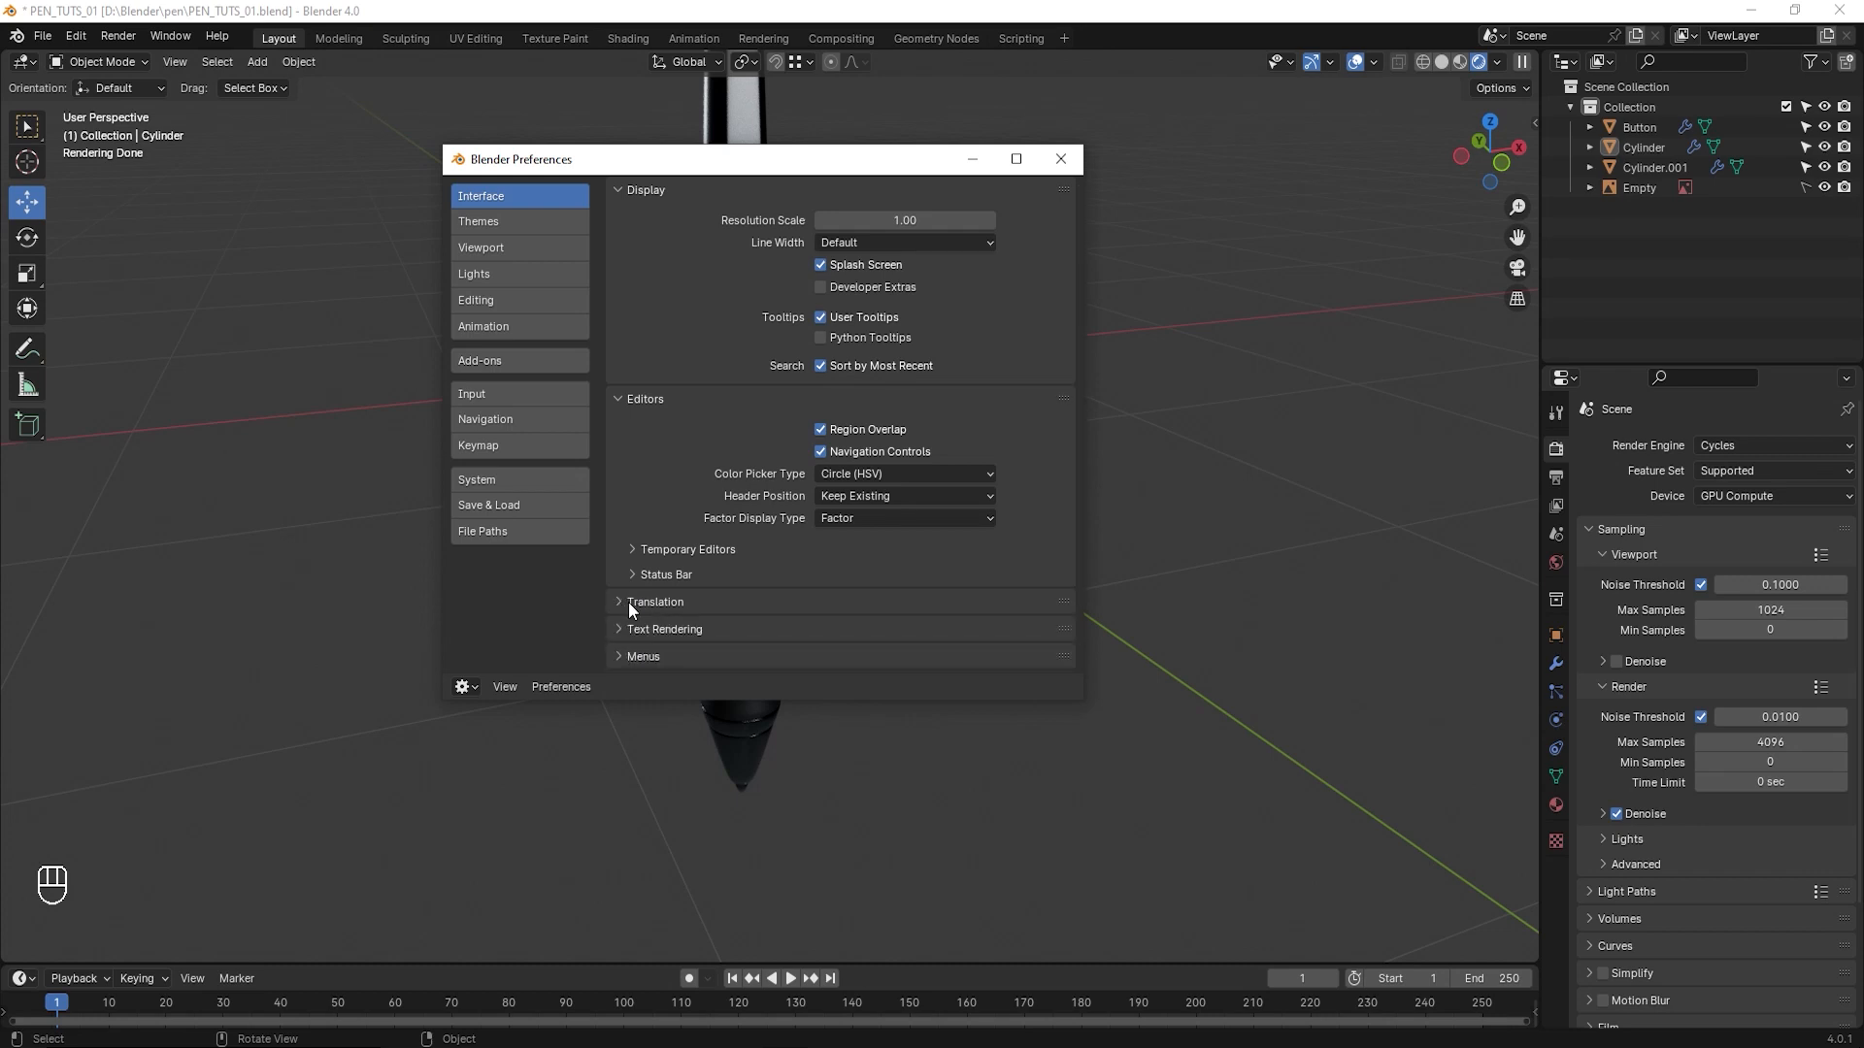
pyautogui.click(1061, 160)
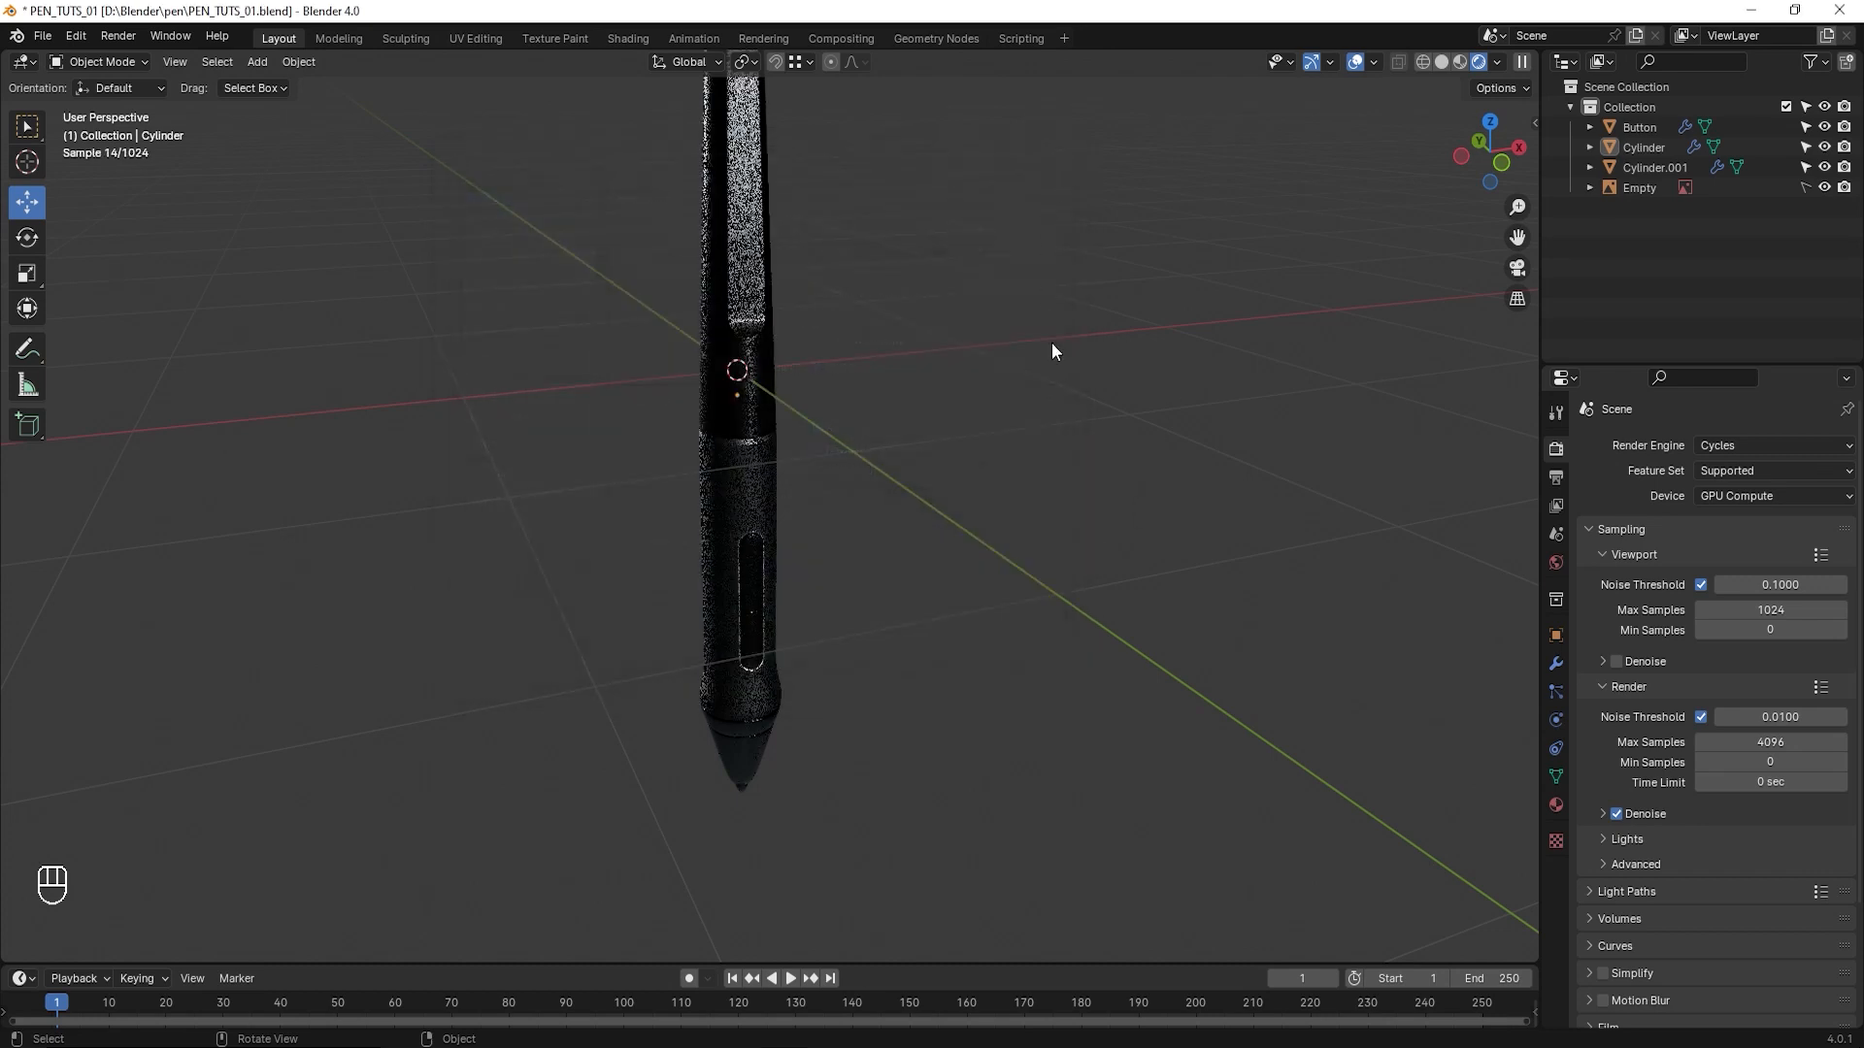
# - Try the EEVEE render engine and examine the pen from another angle
pyautogui.moveTo(1221, 468); pyautogui.dragTo(944, 517, button='middle')
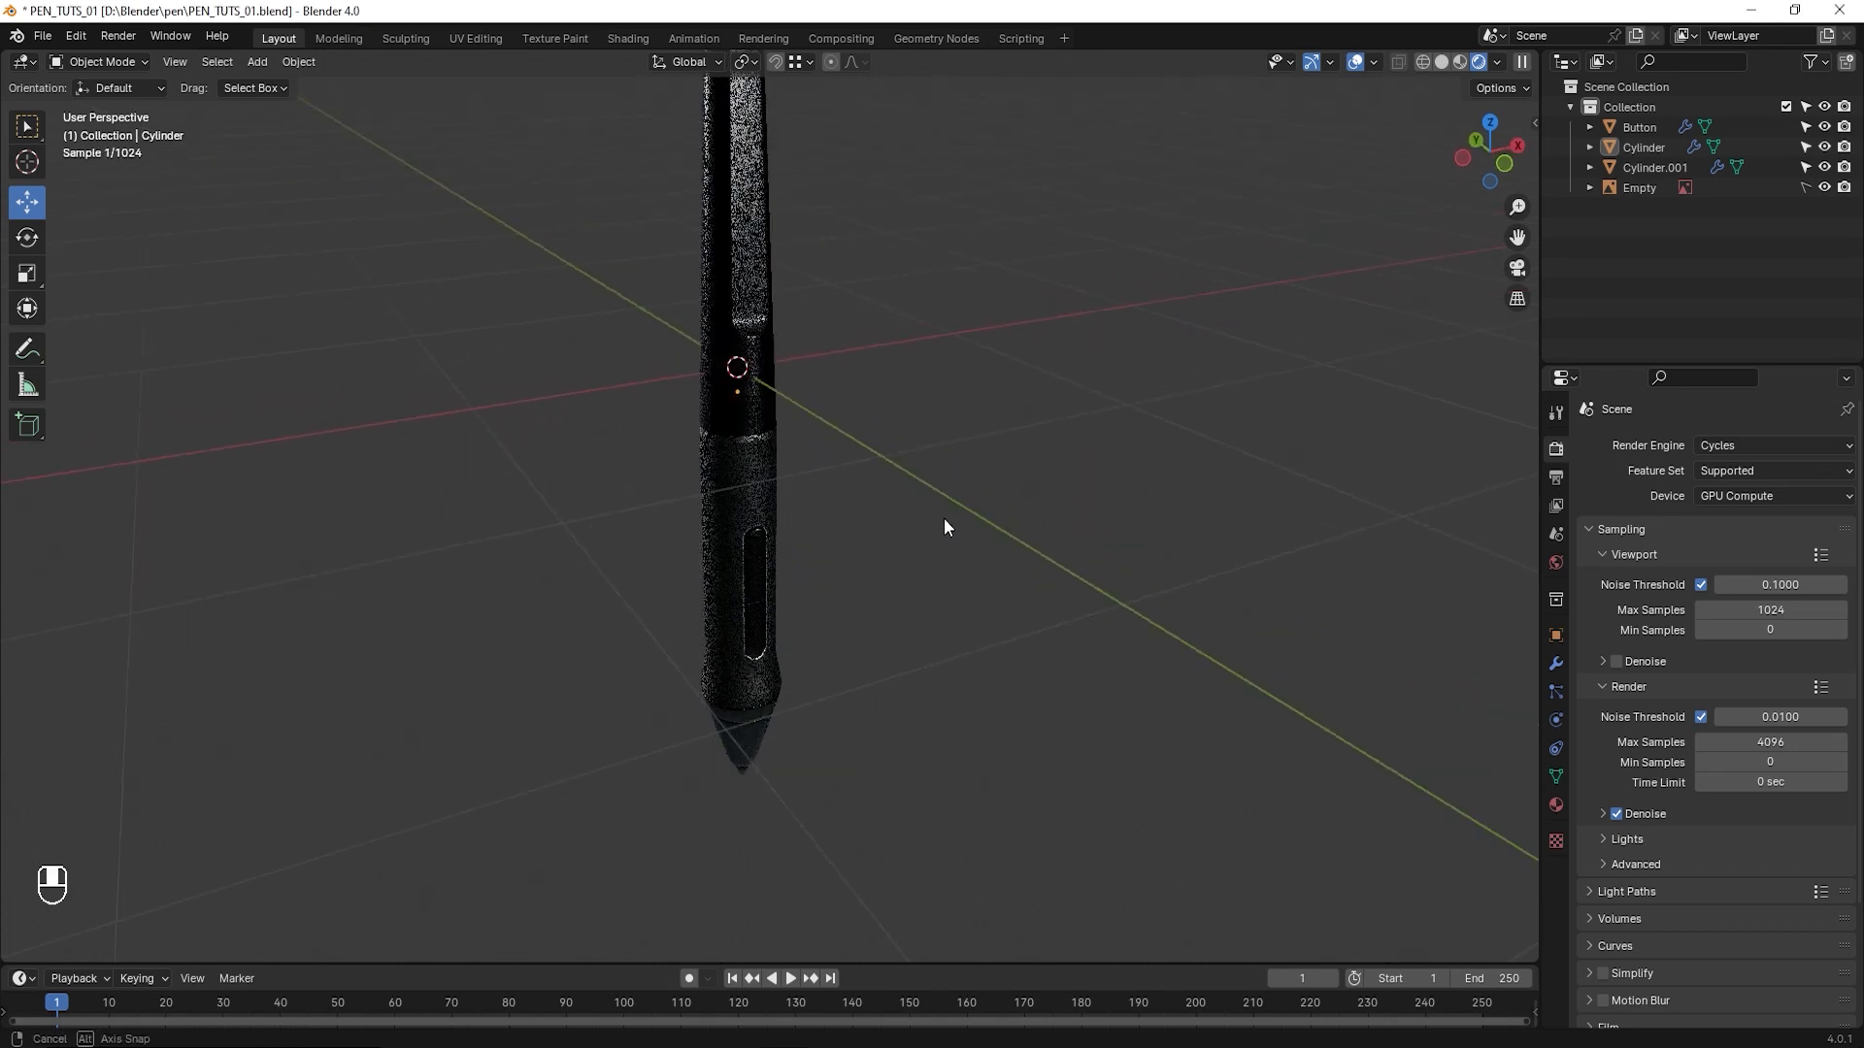
pyautogui.click(1772, 446)
pyautogui.click(1747, 468)
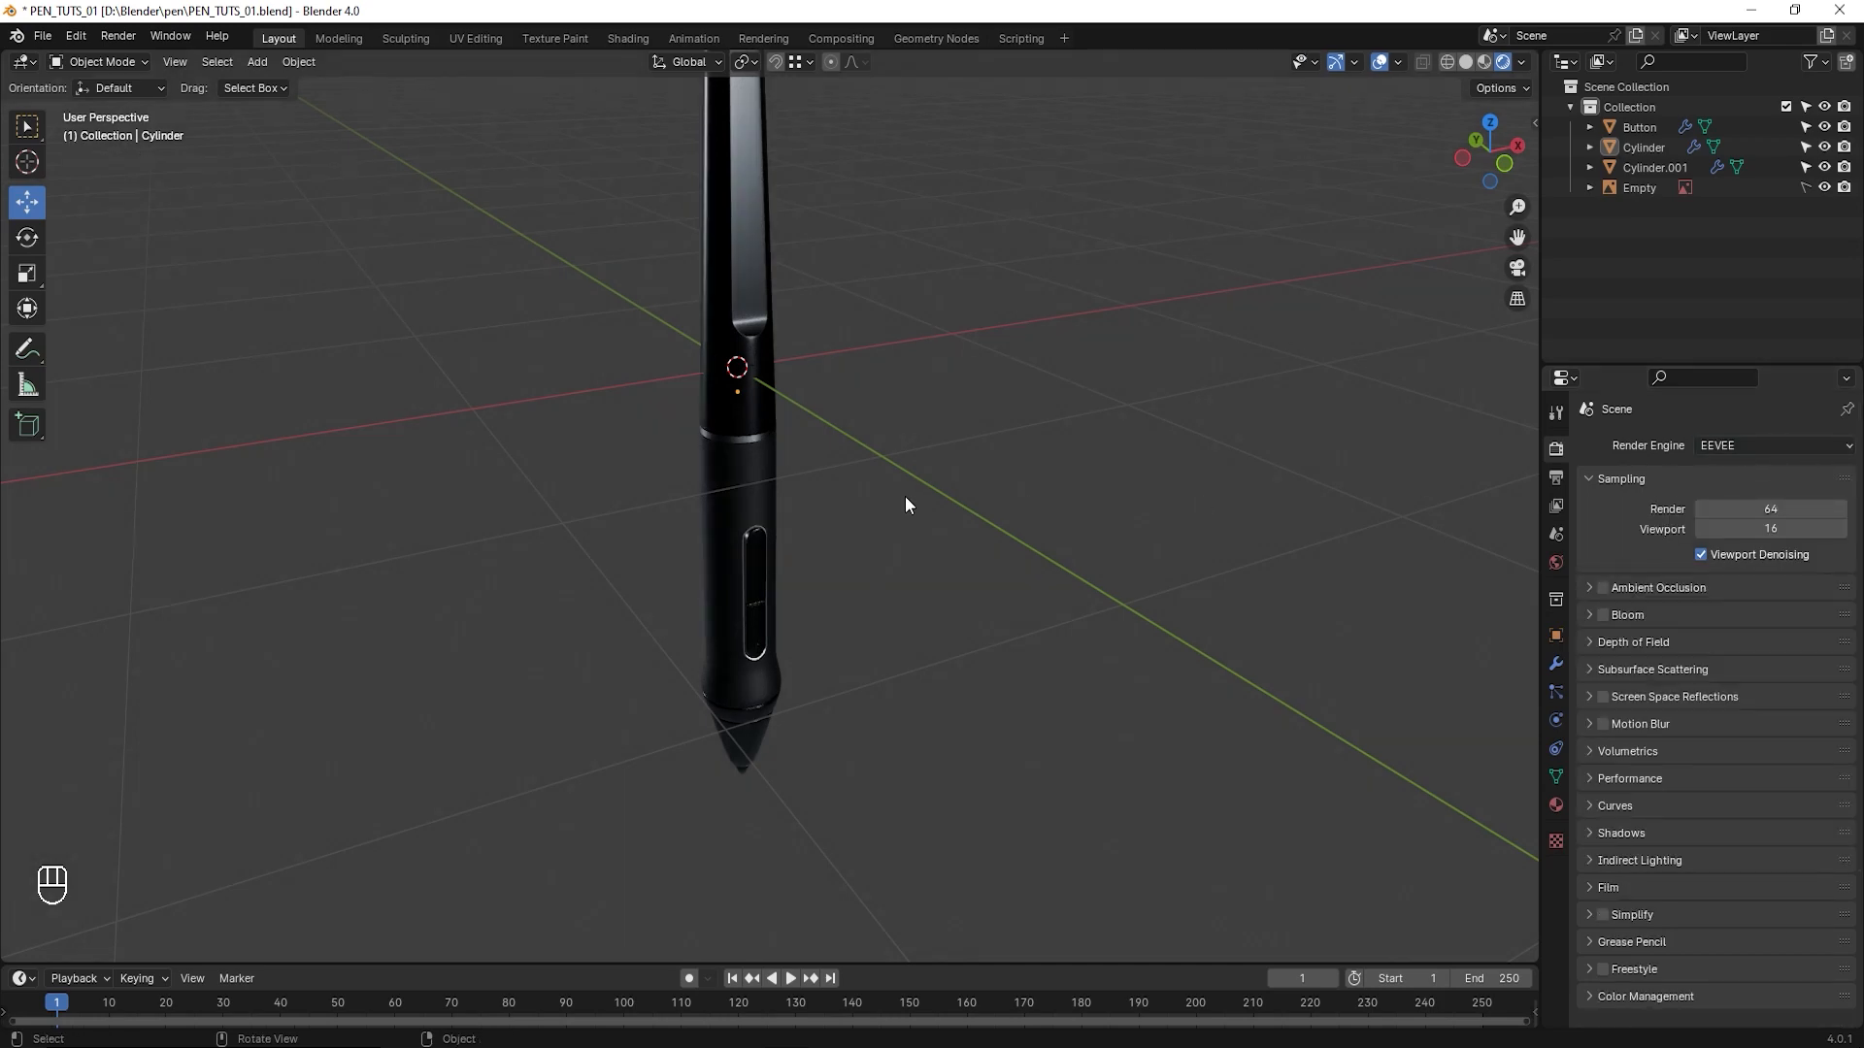
pyautogui.moveTo(905, 497); pyautogui.dragTo(804, 470, button='middle')
# - Set the render engine to Cycles and examine the rendered pen from several sides
pyautogui.click(1773, 445)
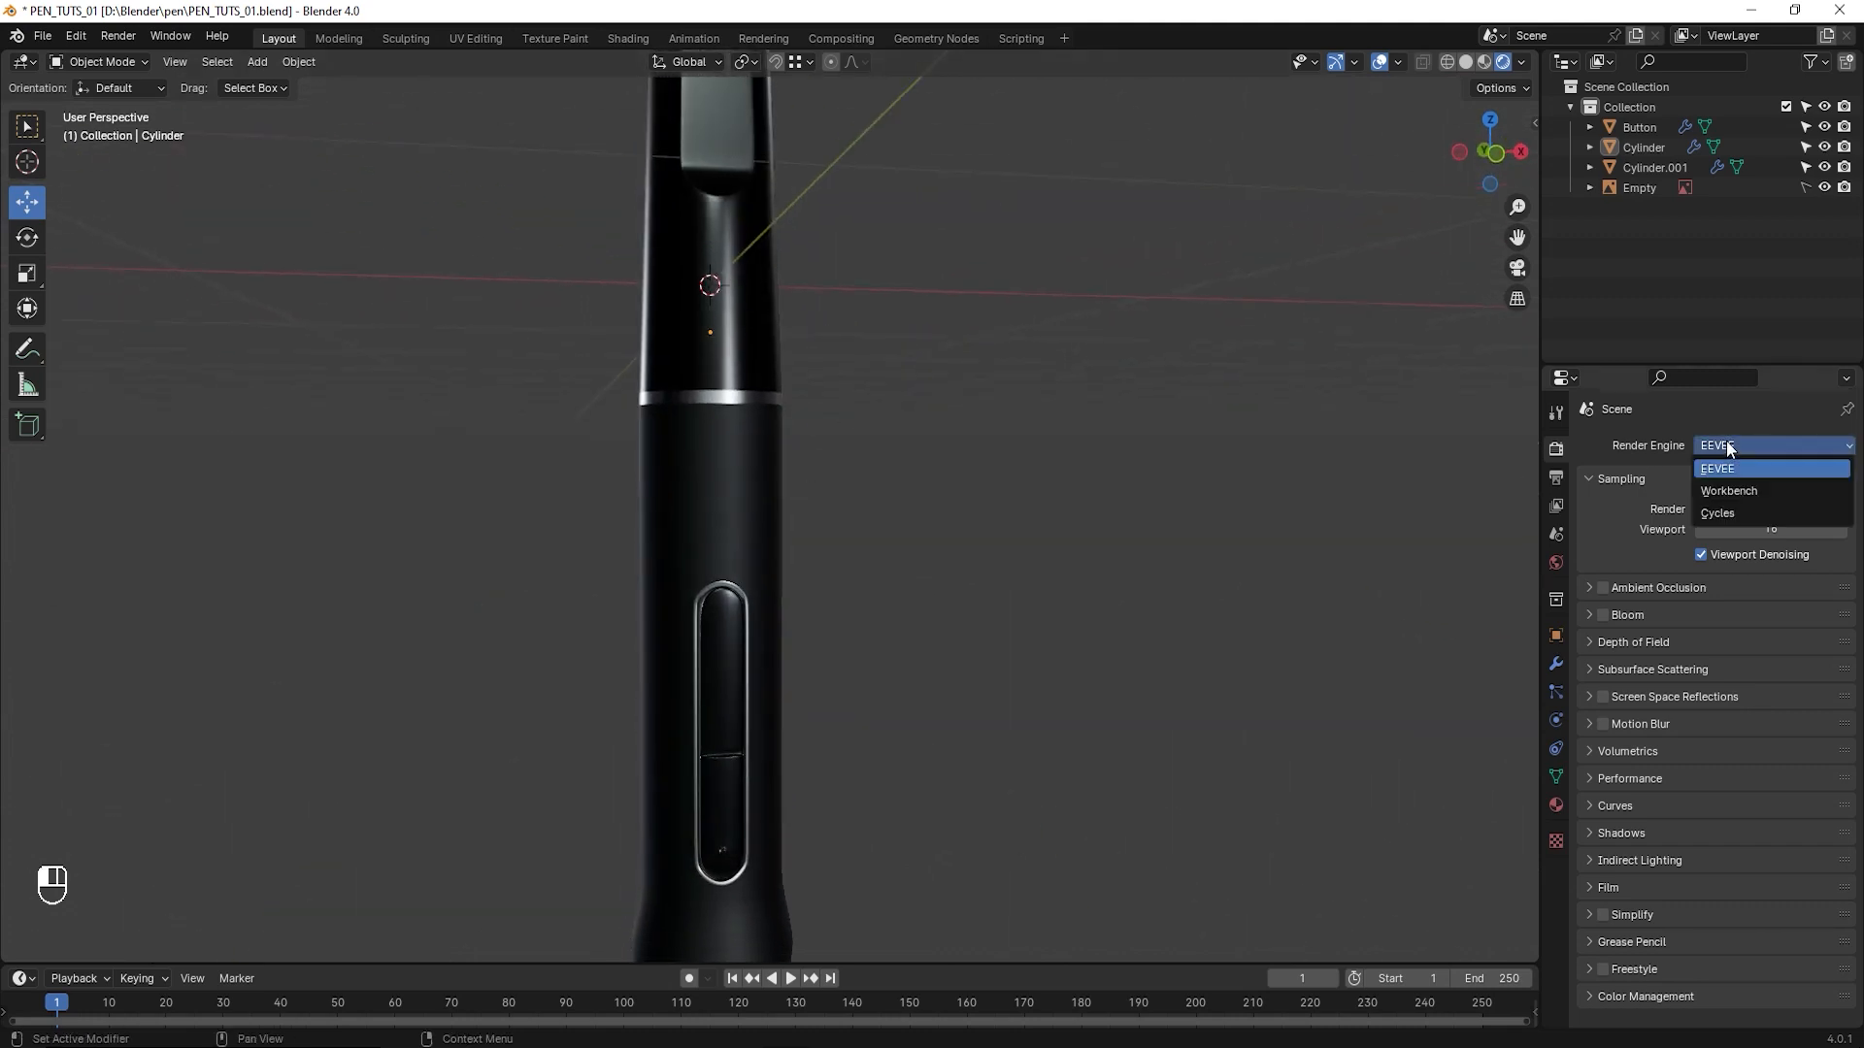
pyautogui.click(1733, 510)
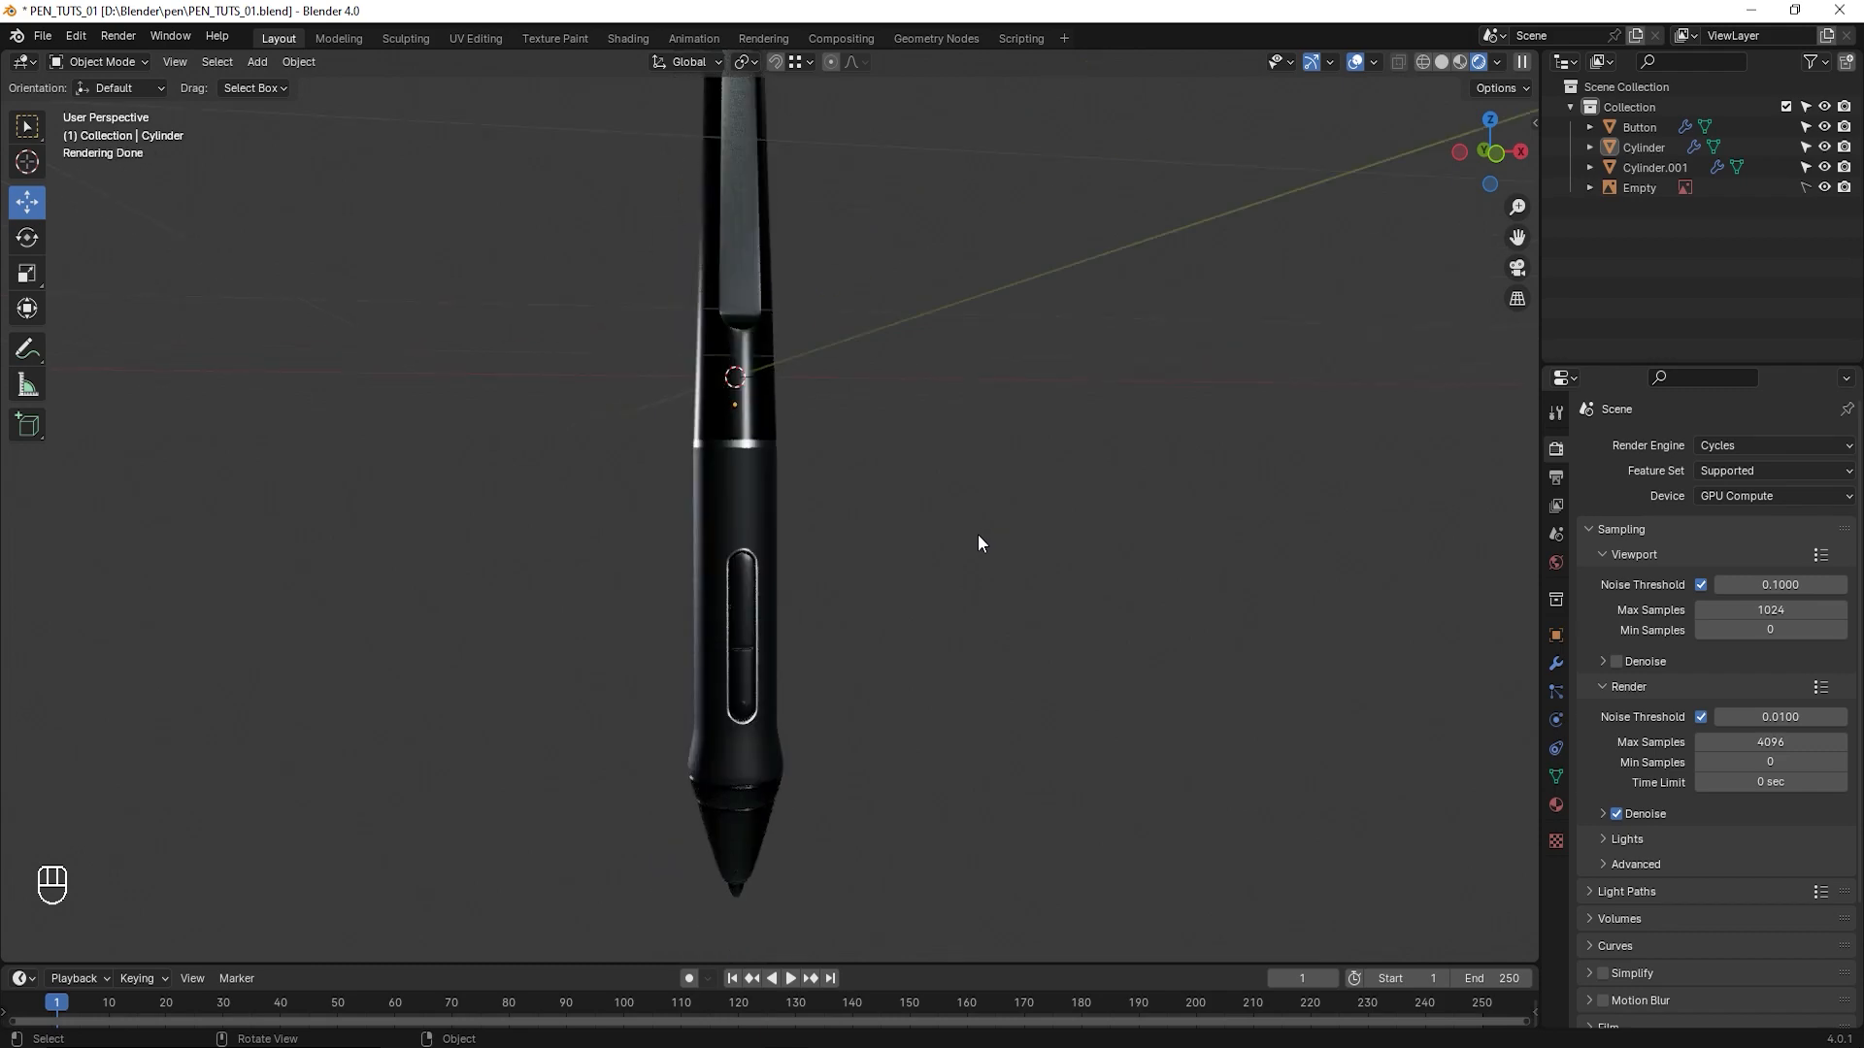
pyautogui.moveTo(978, 537); pyautogui.dragTo(609, 602, button='middle')
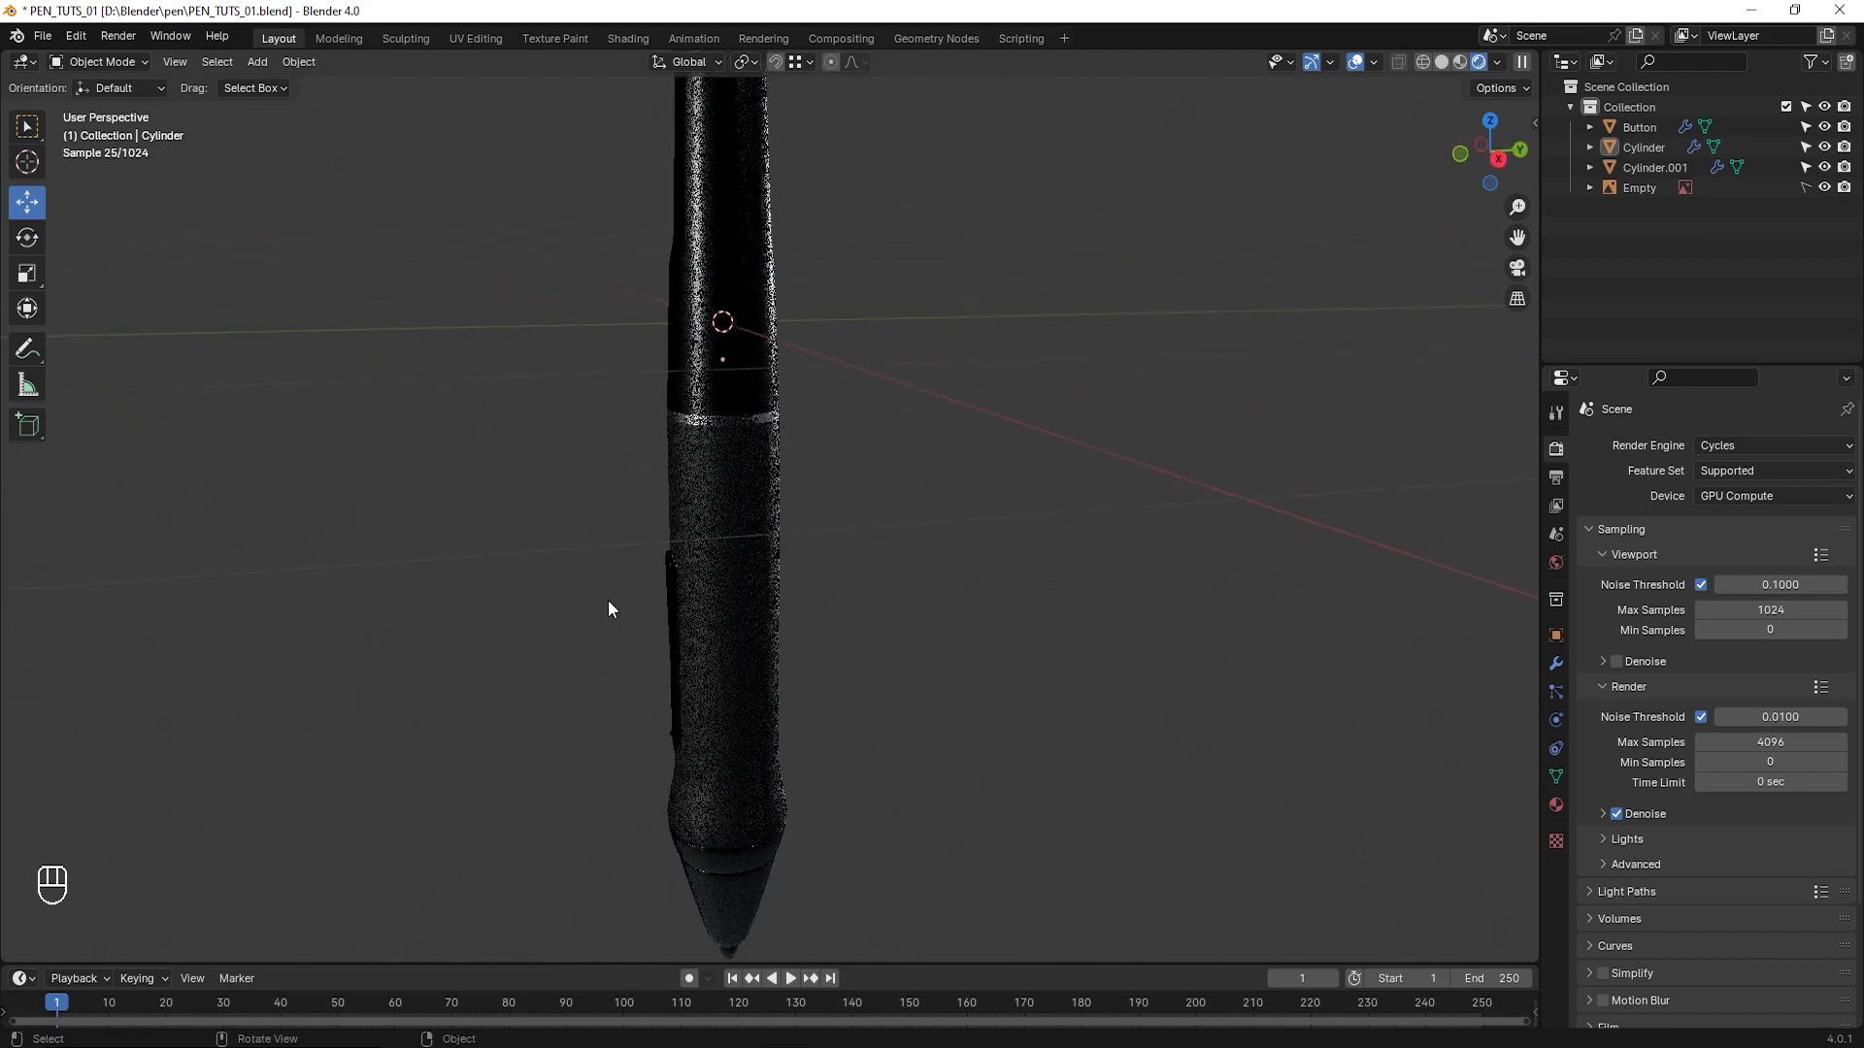
pyautogui.moveTo(721, 591); pyautogui.dragTo(857, 612, button='middle')
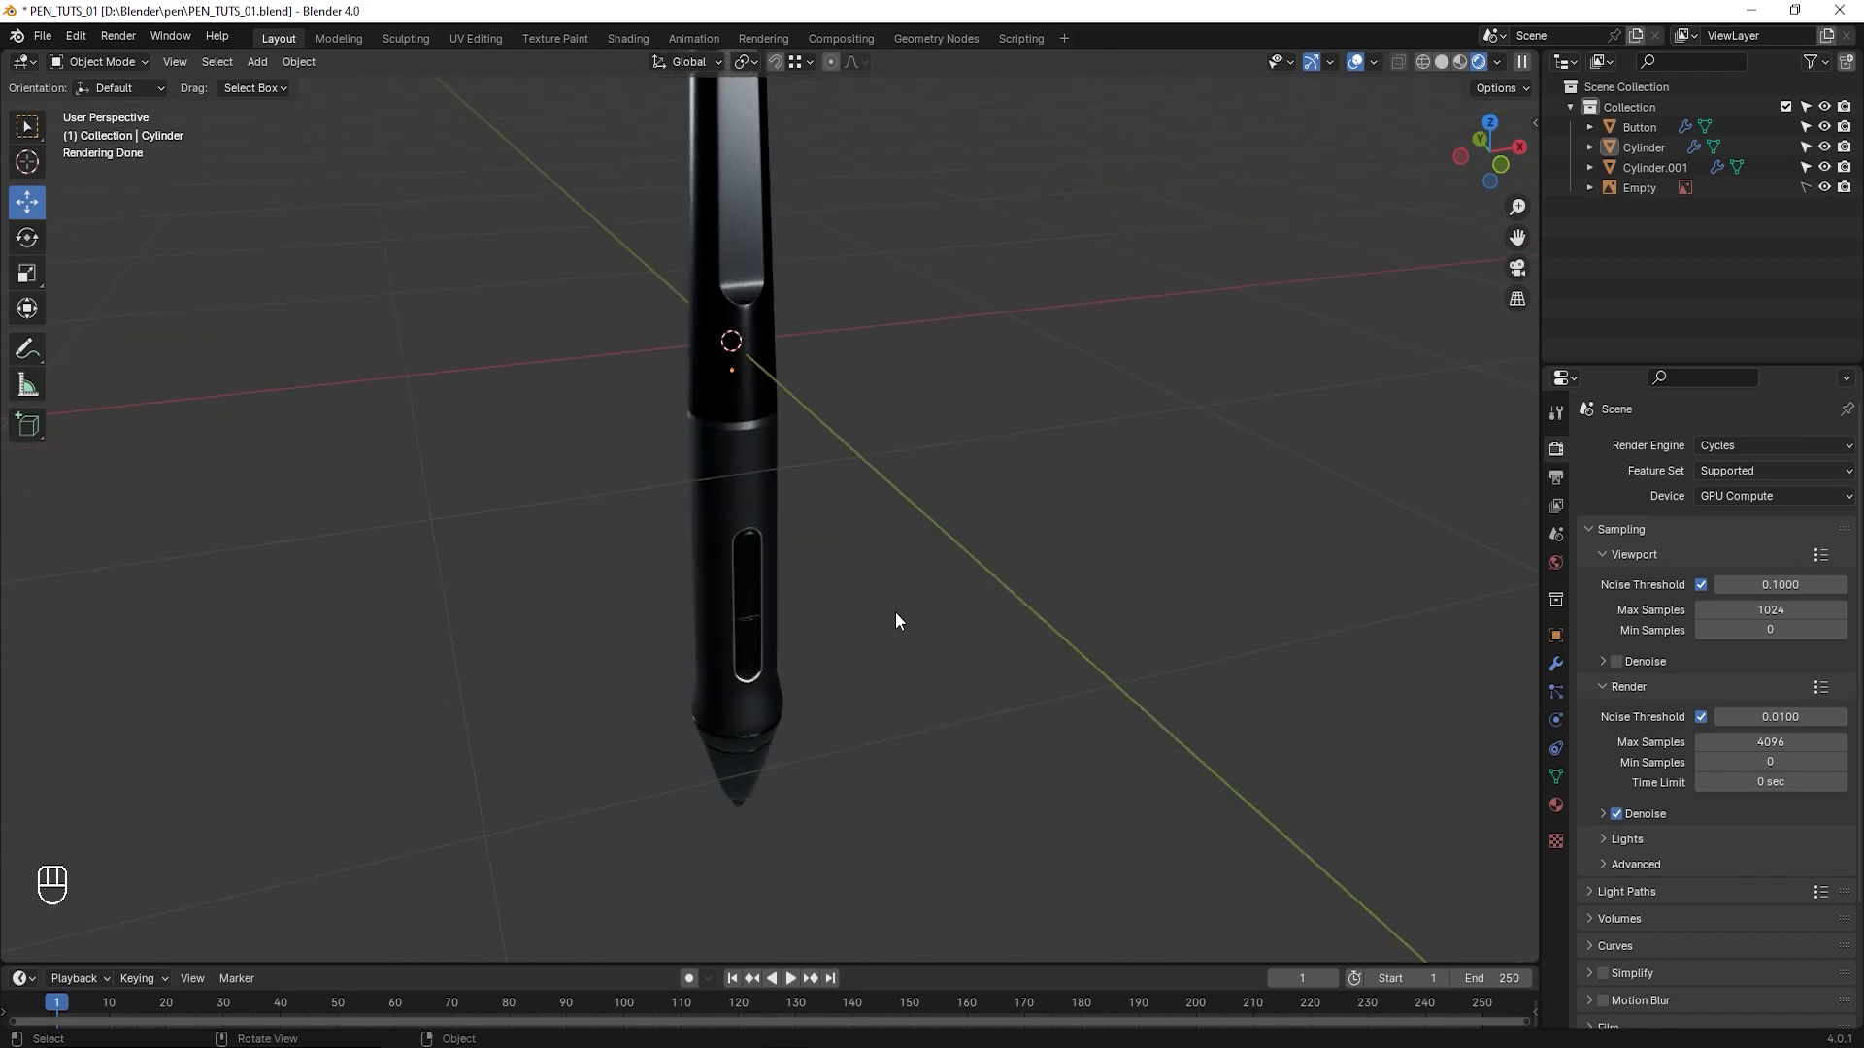
pyautogui.click(1734, 496)
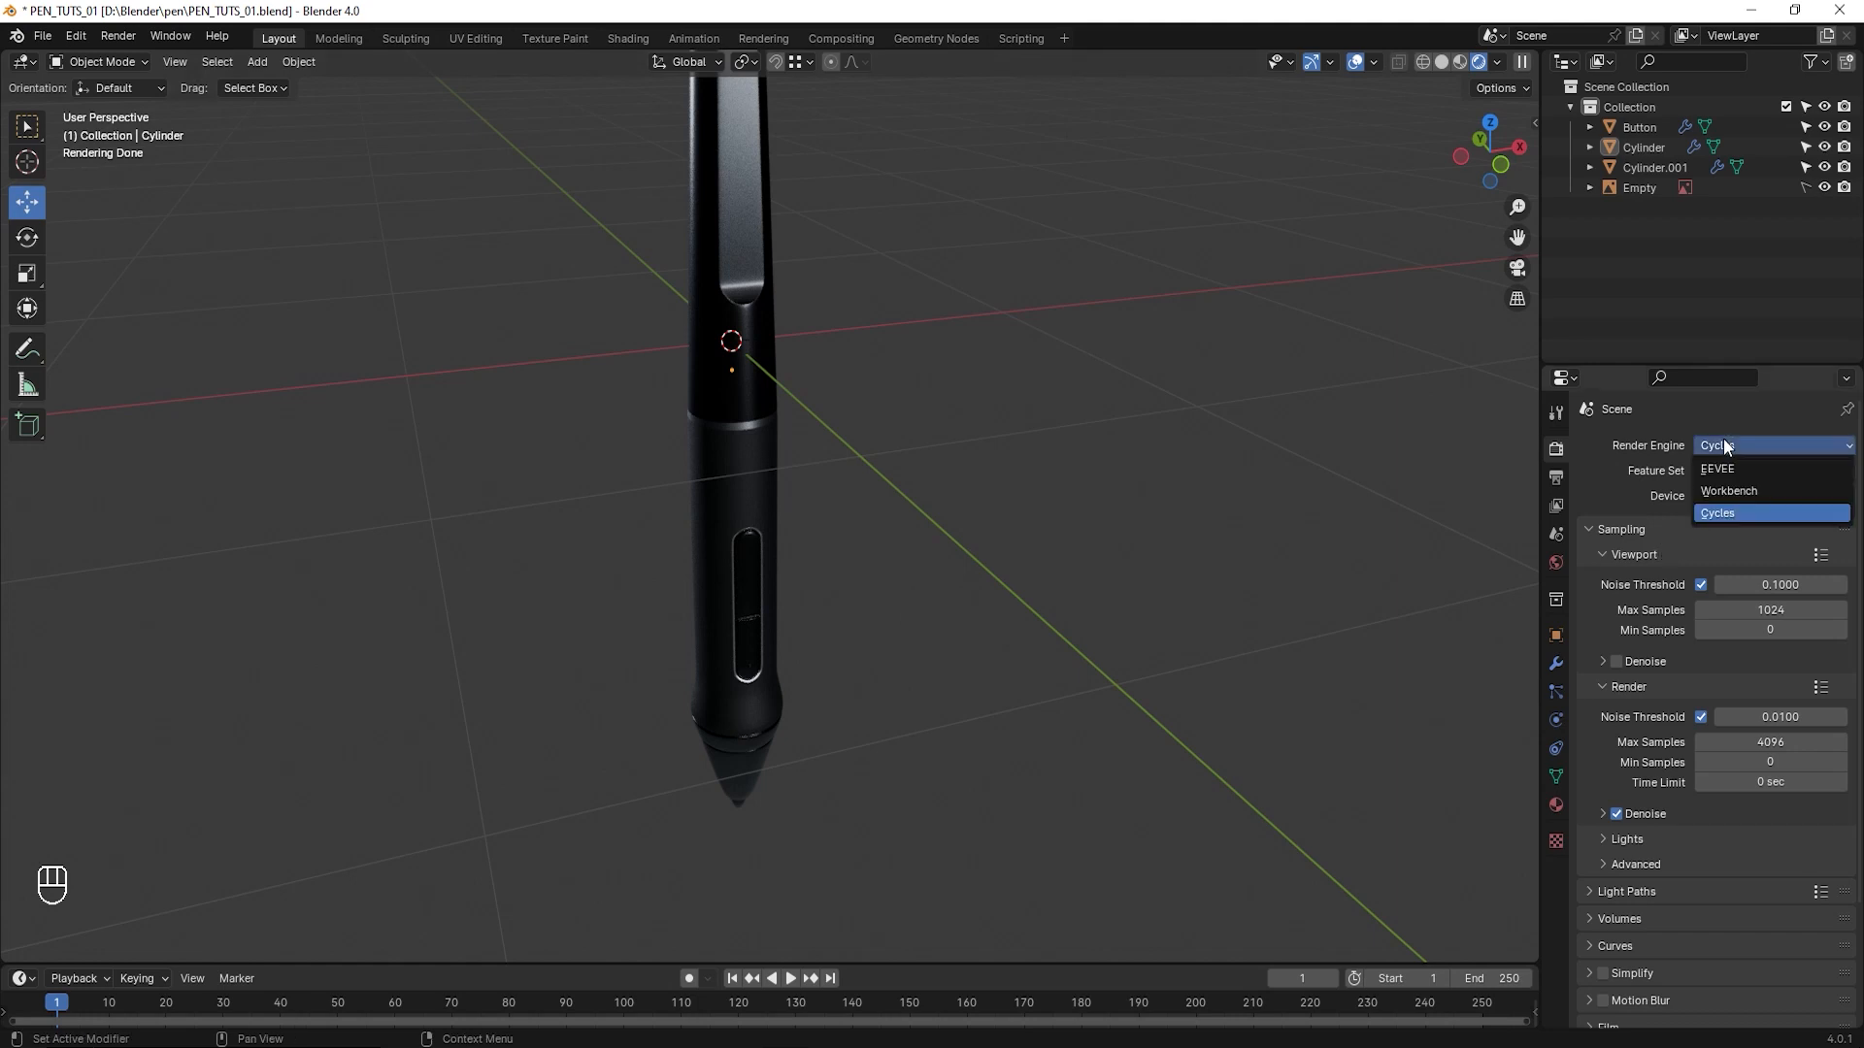
pyautogui.click(1718, 520)
# - Set the Cycles render device to CPU and examine the rendered pen up close
pyautogui.click(1745, 496)
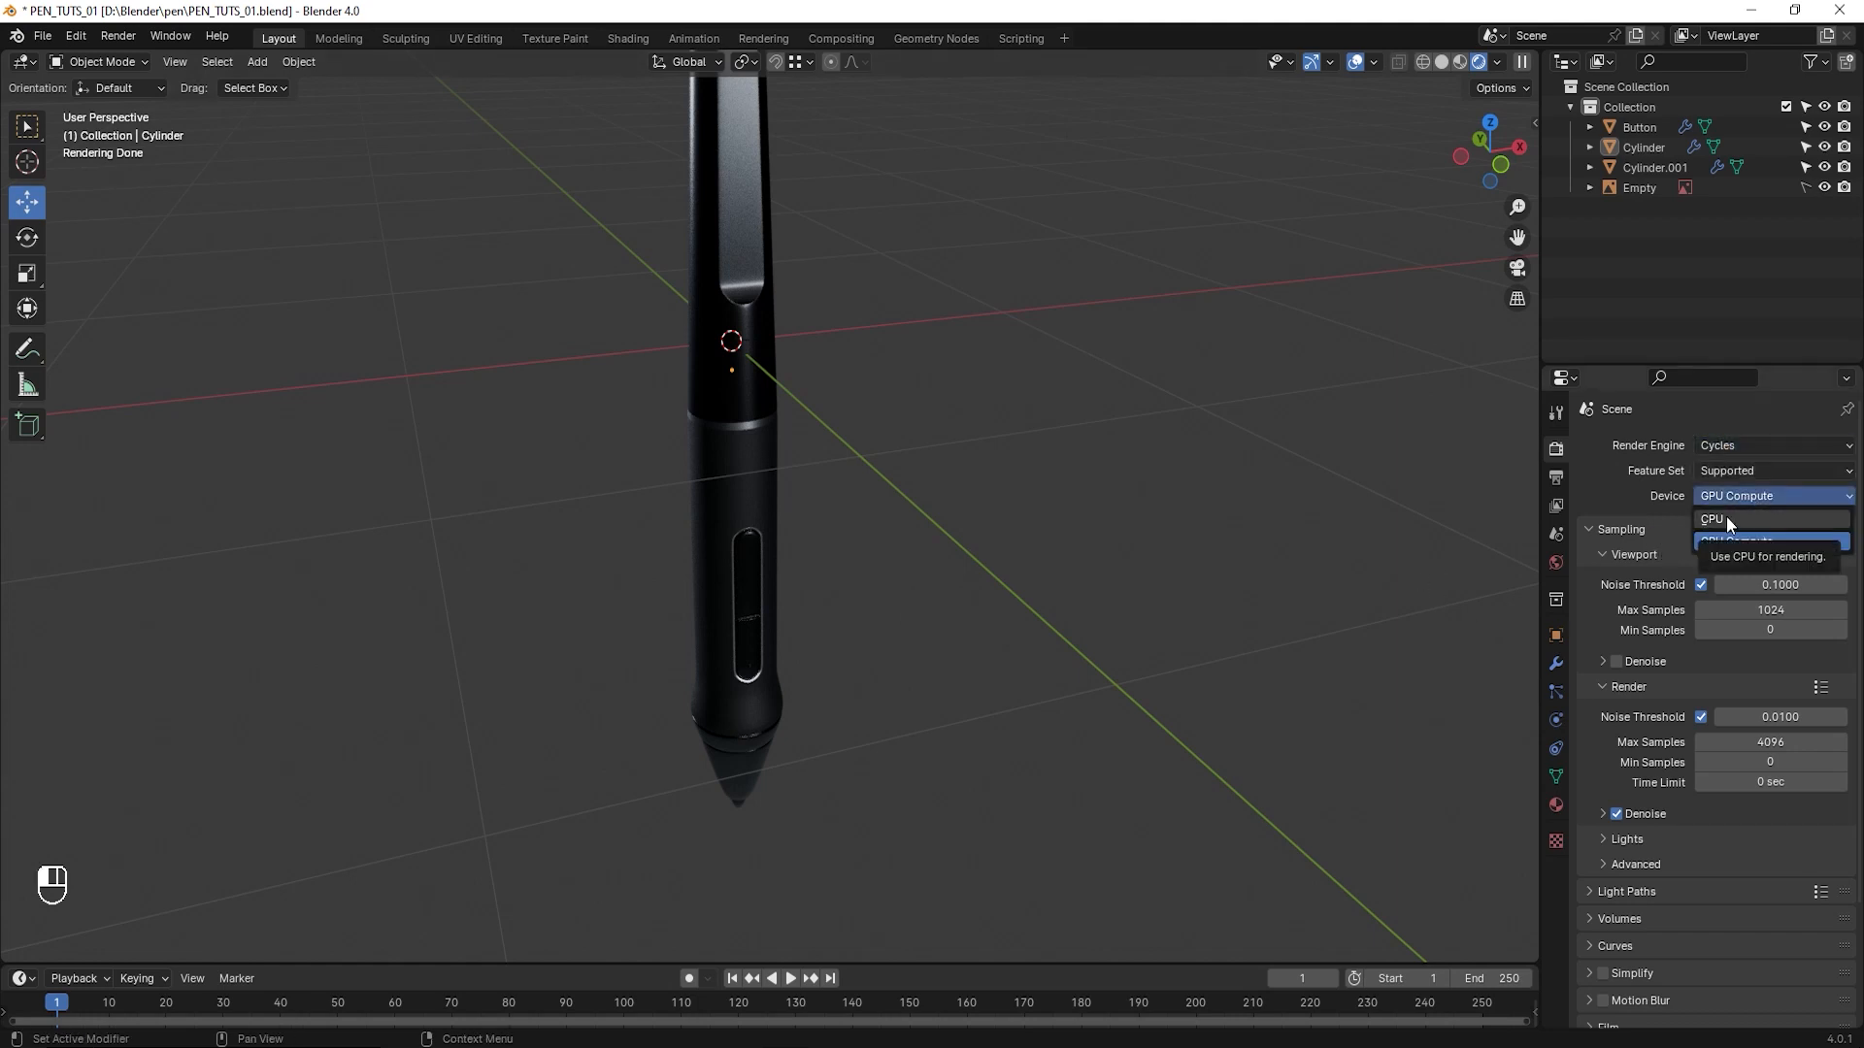
pyautogui.click(1721, 517)
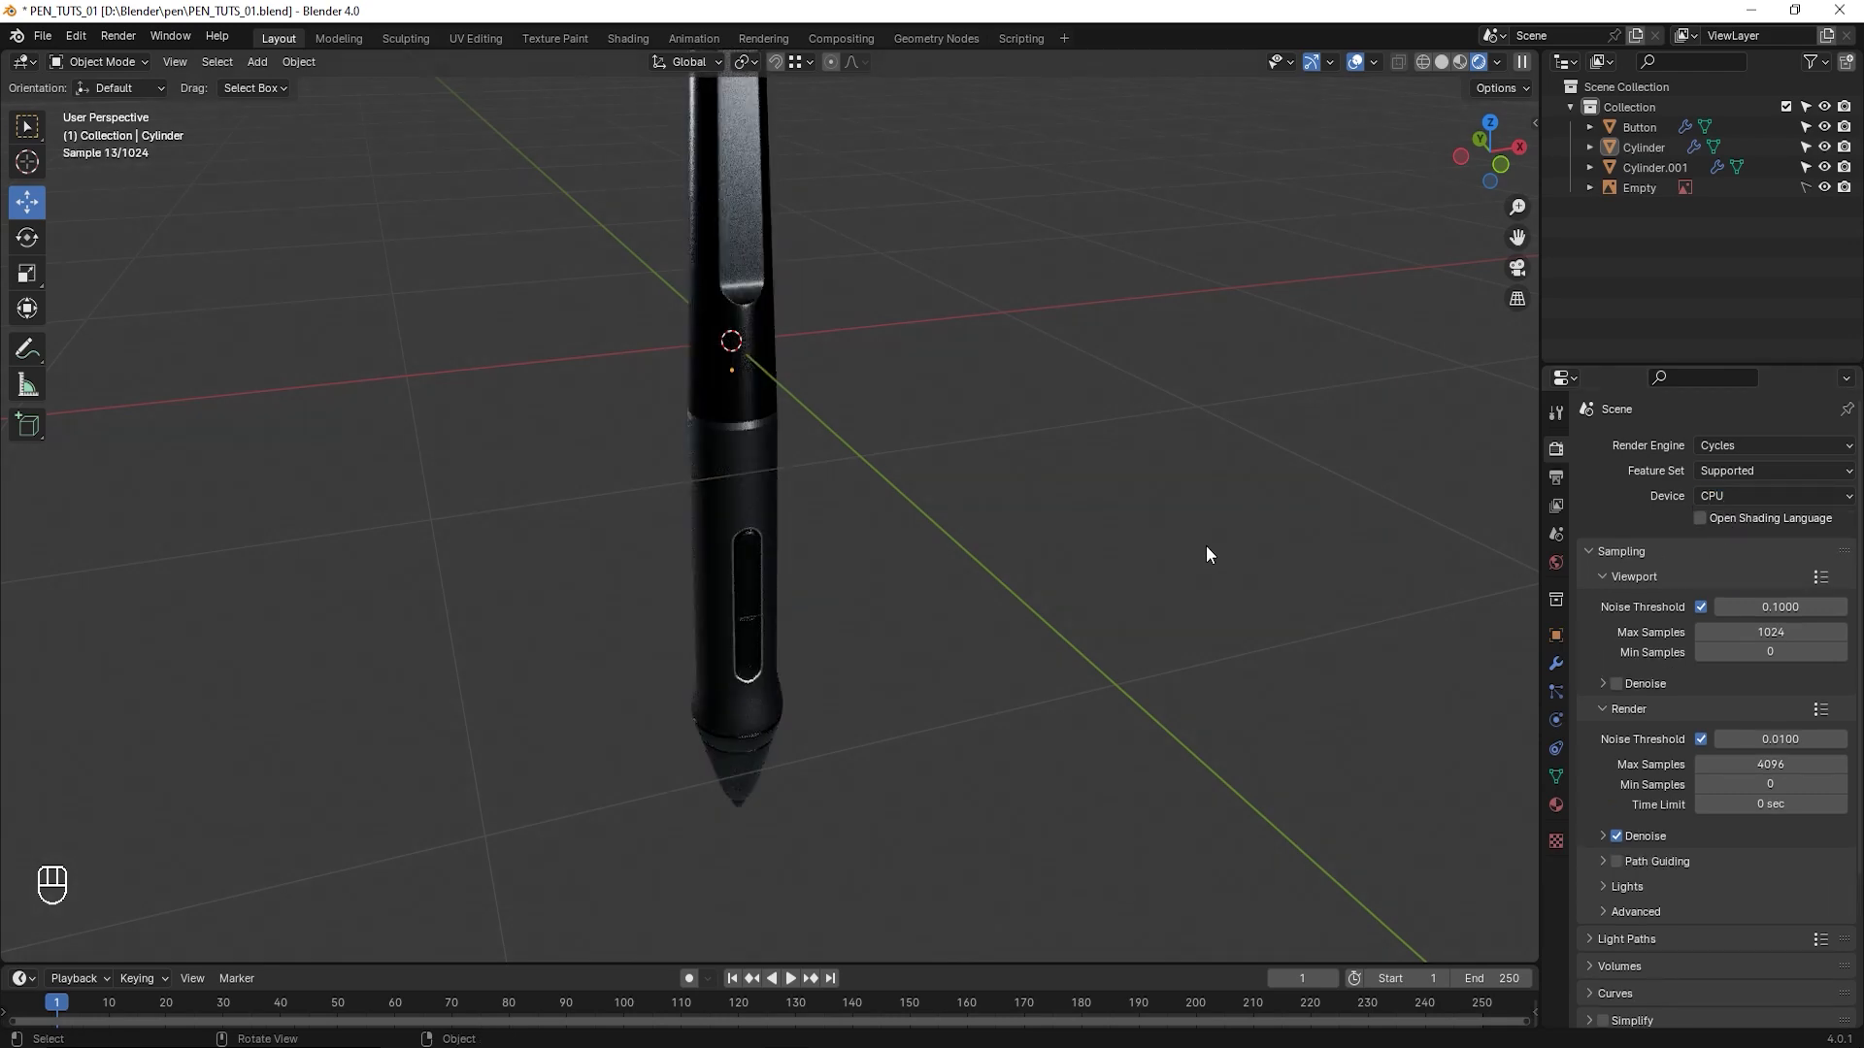
pyautogui.moveTo(1207, 554); pyautogui.dragTo(915, 595, button='middle')
pyautogui.scroll(2, 864, 553)
pyautogui.scroll(1, 891, 579)
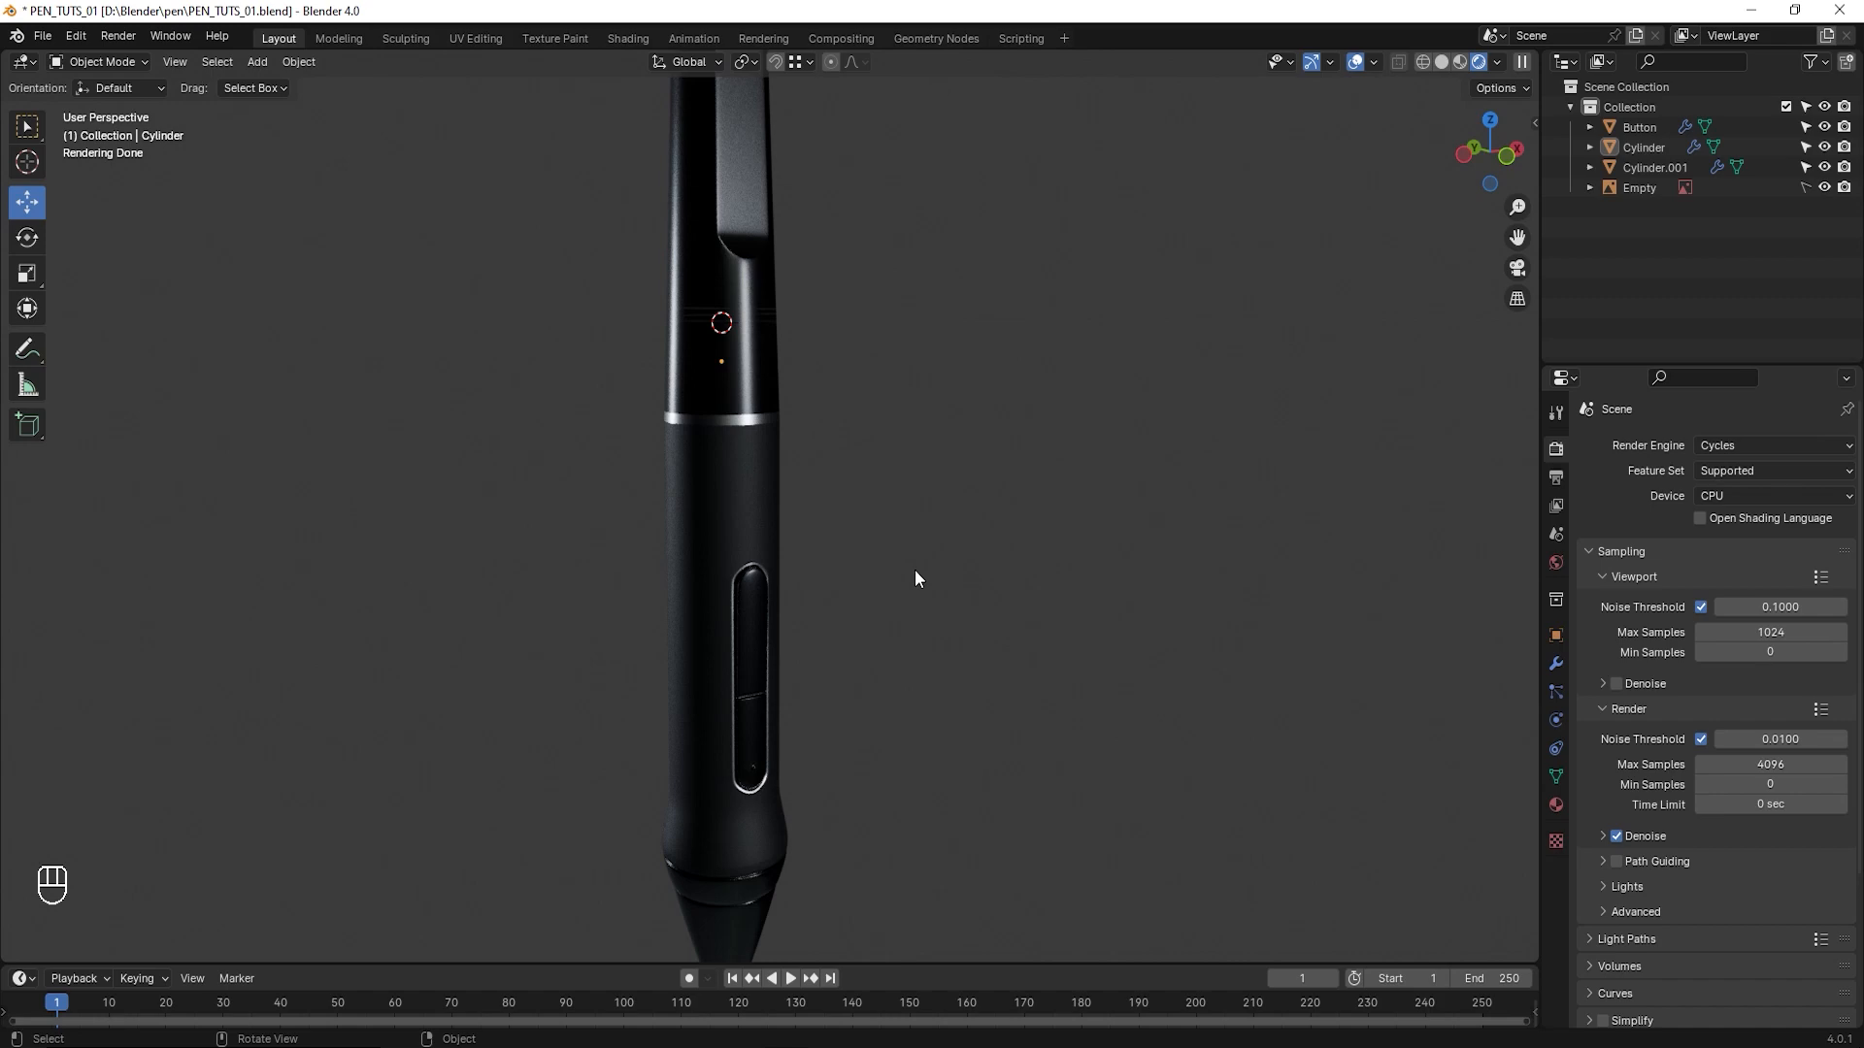
pyautogui.moveTo(916, 572); pyautogui.dragTo(846, 579, button='middle')
# - Set the Cycles render device to GPU Compute and examine the rendered pen from the clip and button side
pyautogui.click(1721, 495)
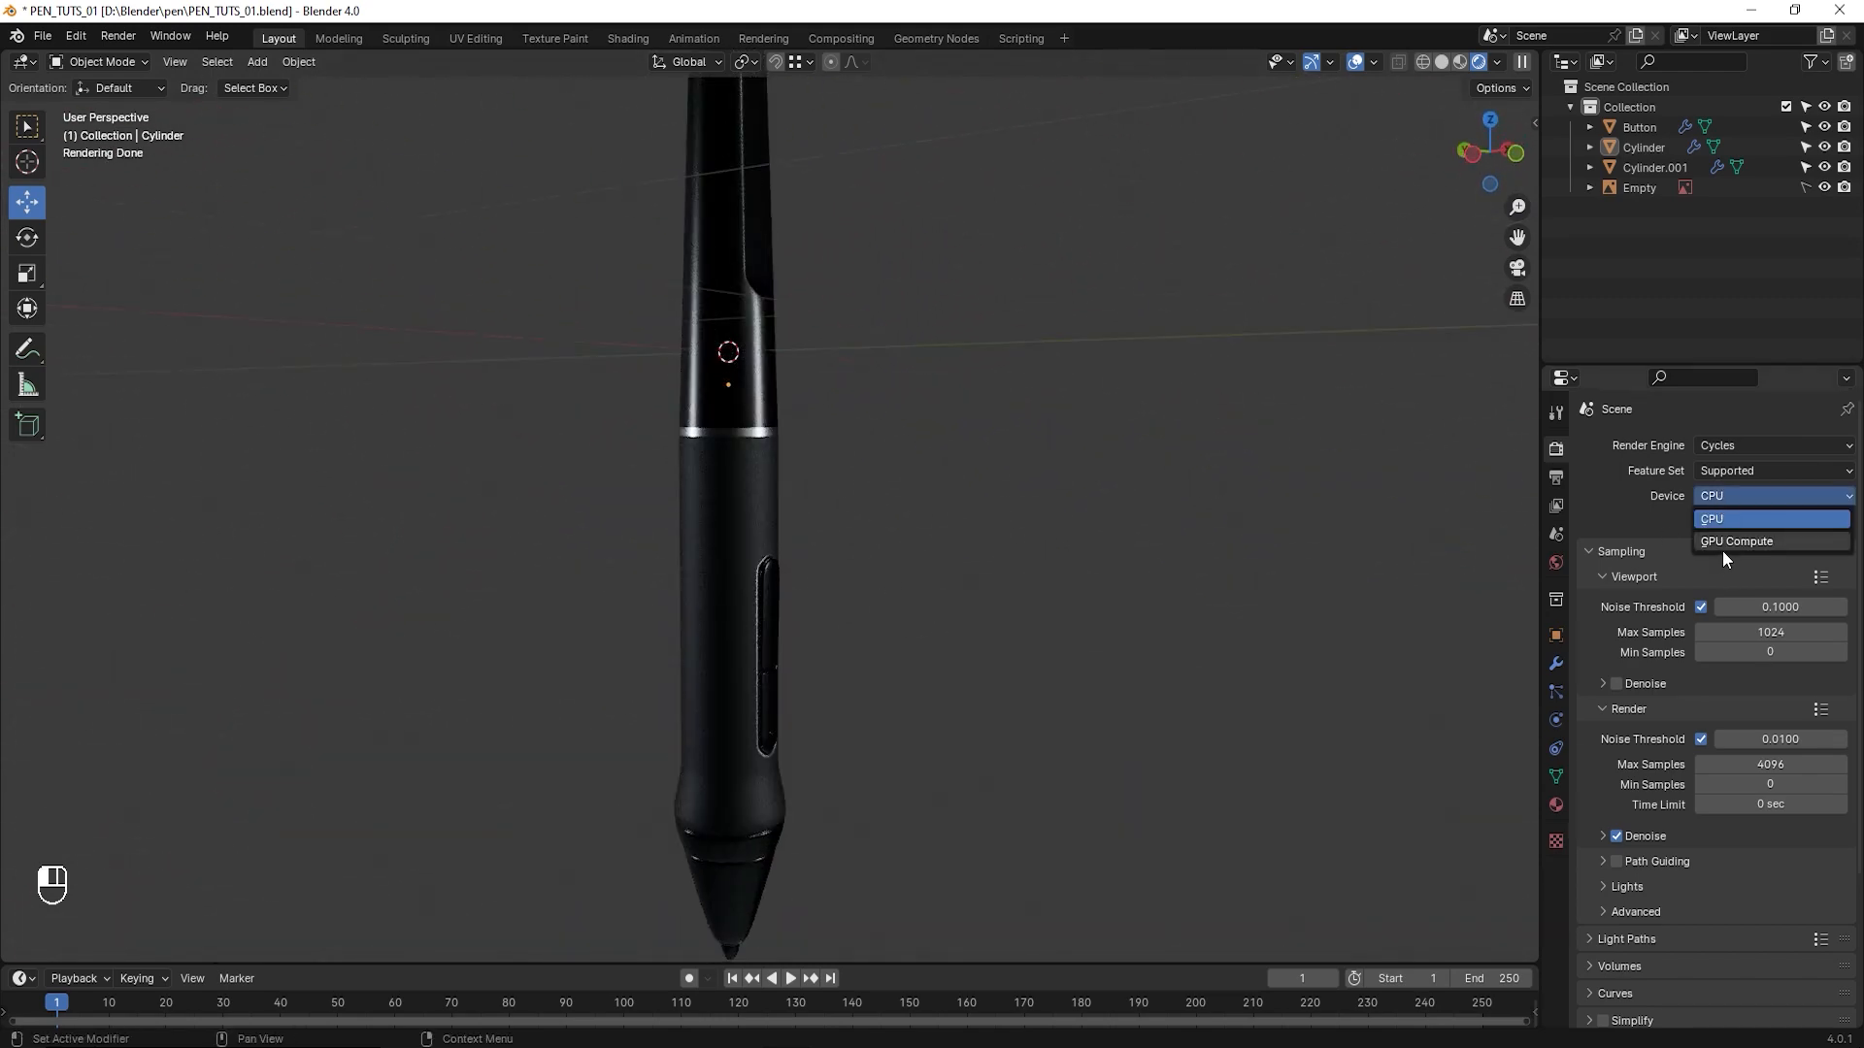
pyautogui.click(1736, 544)
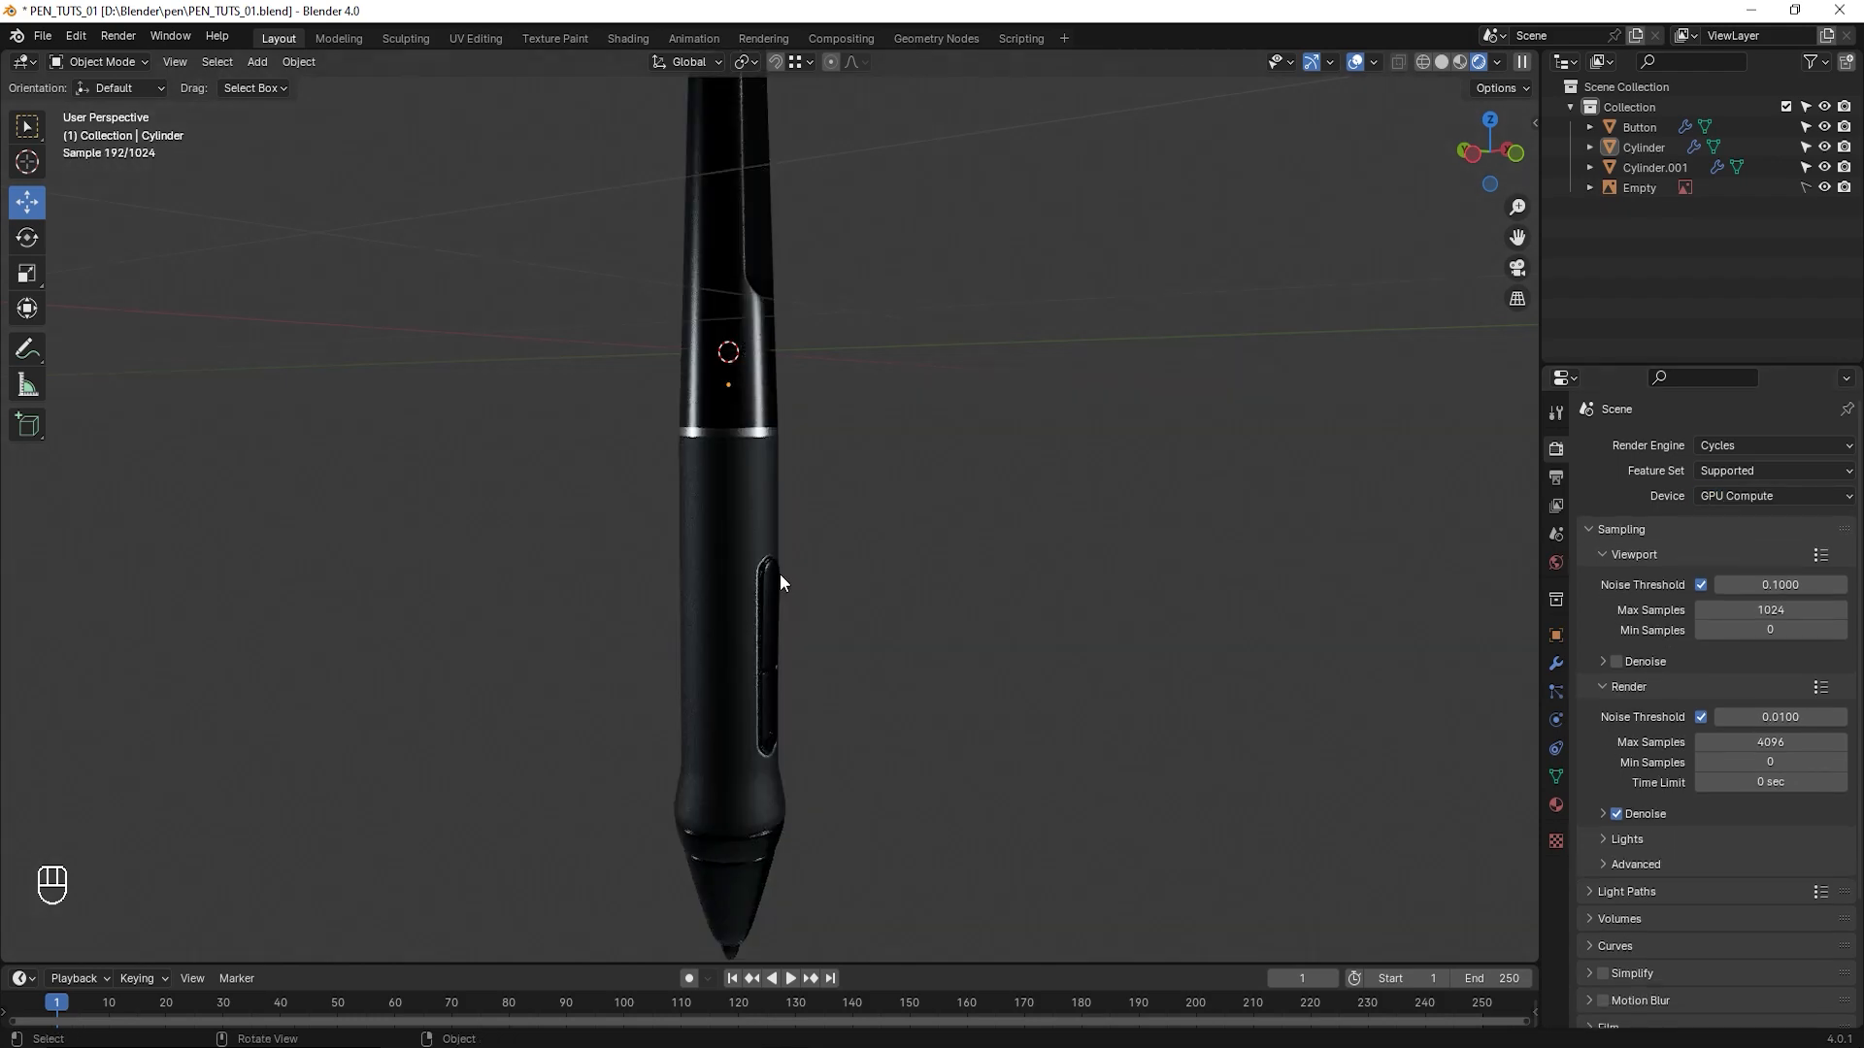
pyautogui.moveTo(778, 573)
pyautogui.mouseDown(button='middle')
pyautogui.moveTo(576, 592)
pyautogui.moveTo(627, 631)
pyautogui.moveTo(865, 532)
pyautogui.moveTo(748, 603)
pyautogui.moveTo(819, 582)
pyautogui.moveTo(629, 586)
pyautogui.moveTo(754, 595)
pyautogui.mouseUp(button='middle')
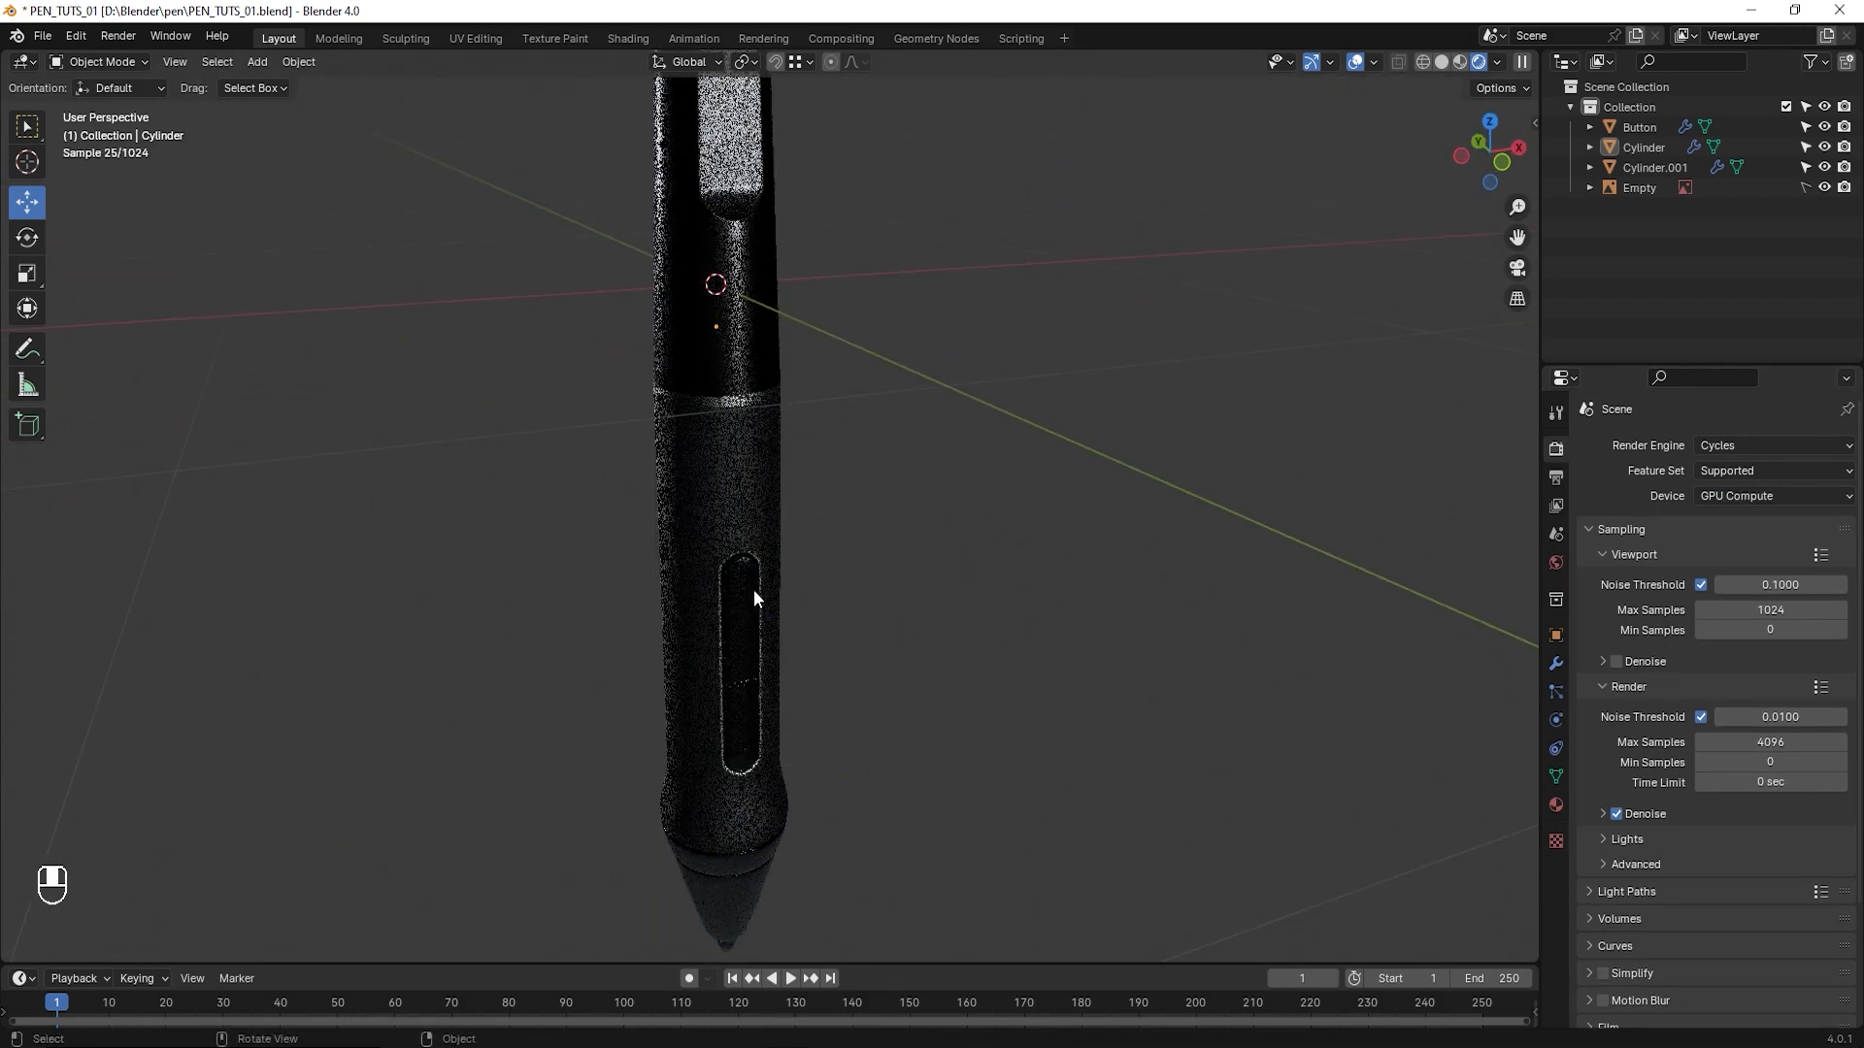
# - Try the EEVEE render engine again and examine the pen from several sides, including its upper end
pyautogui.click(1743, 446)
pyautogui.click(1719, 469)
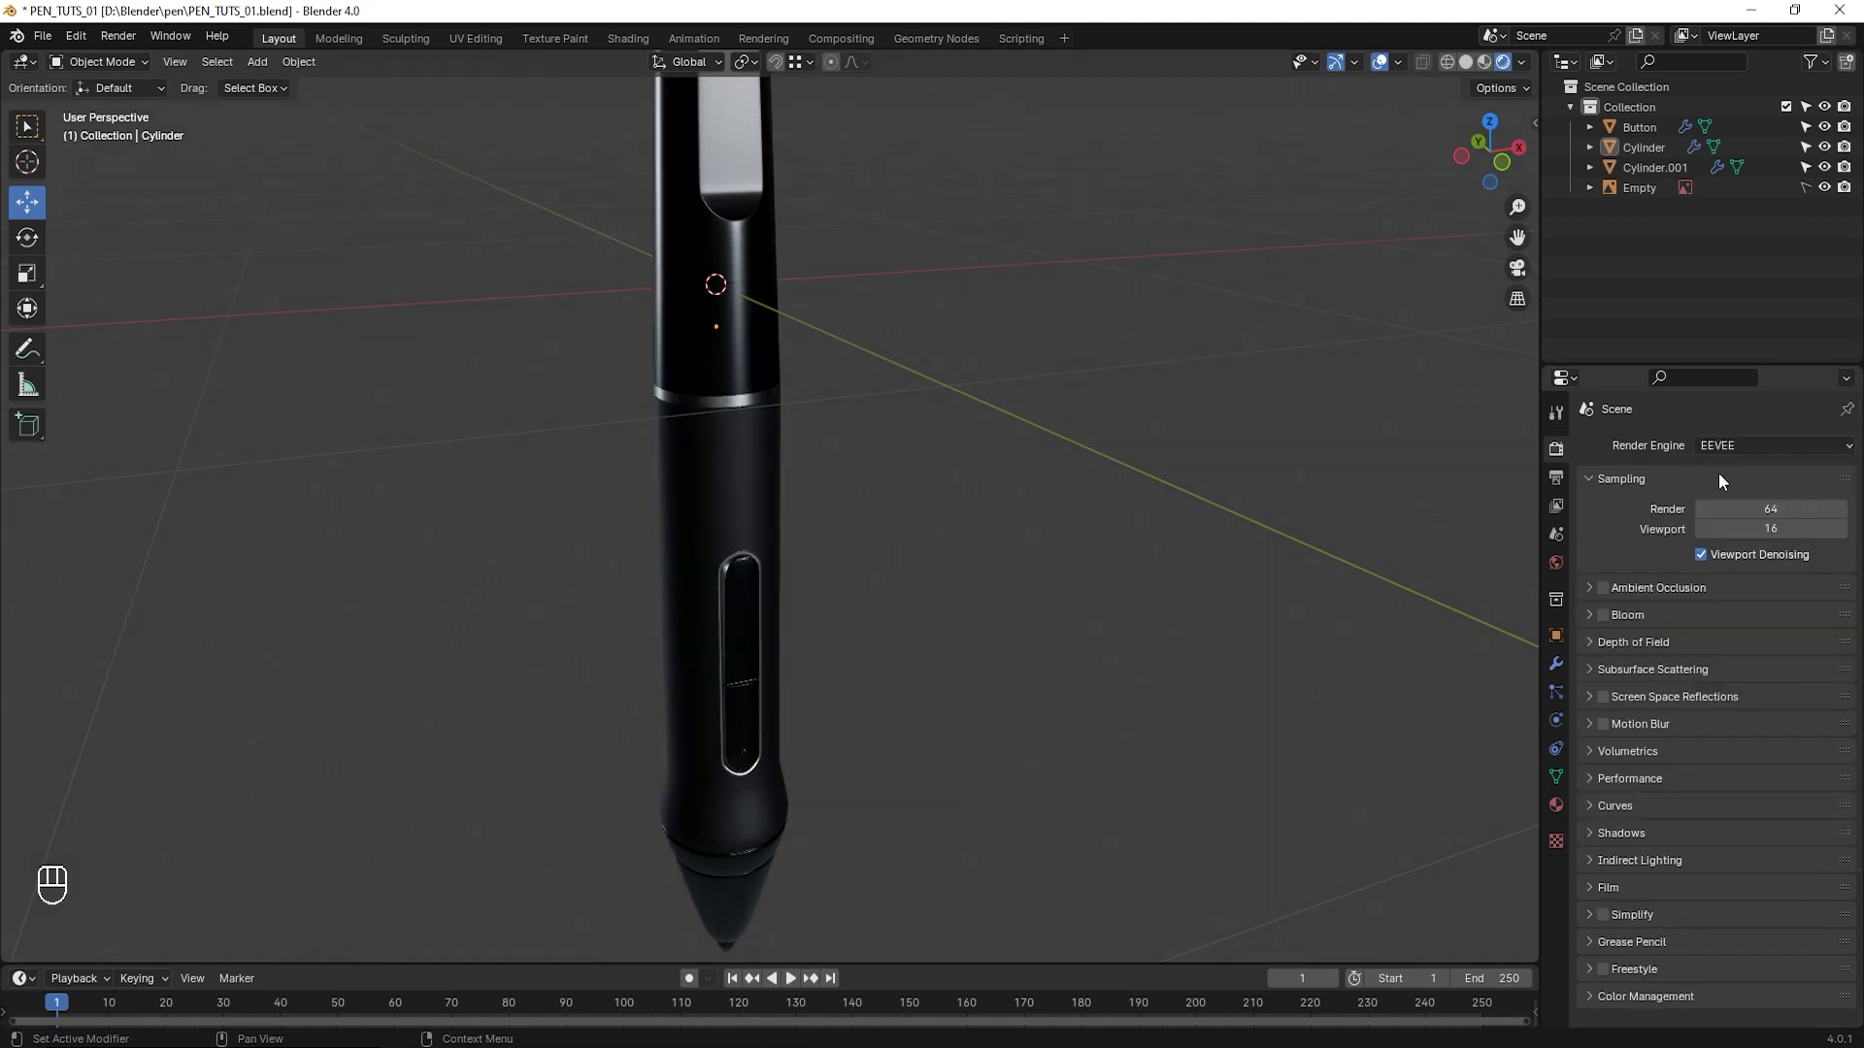
pyautogui.moveTo(781, 564); pyautogui.dragTo(974, 608, button='middle')
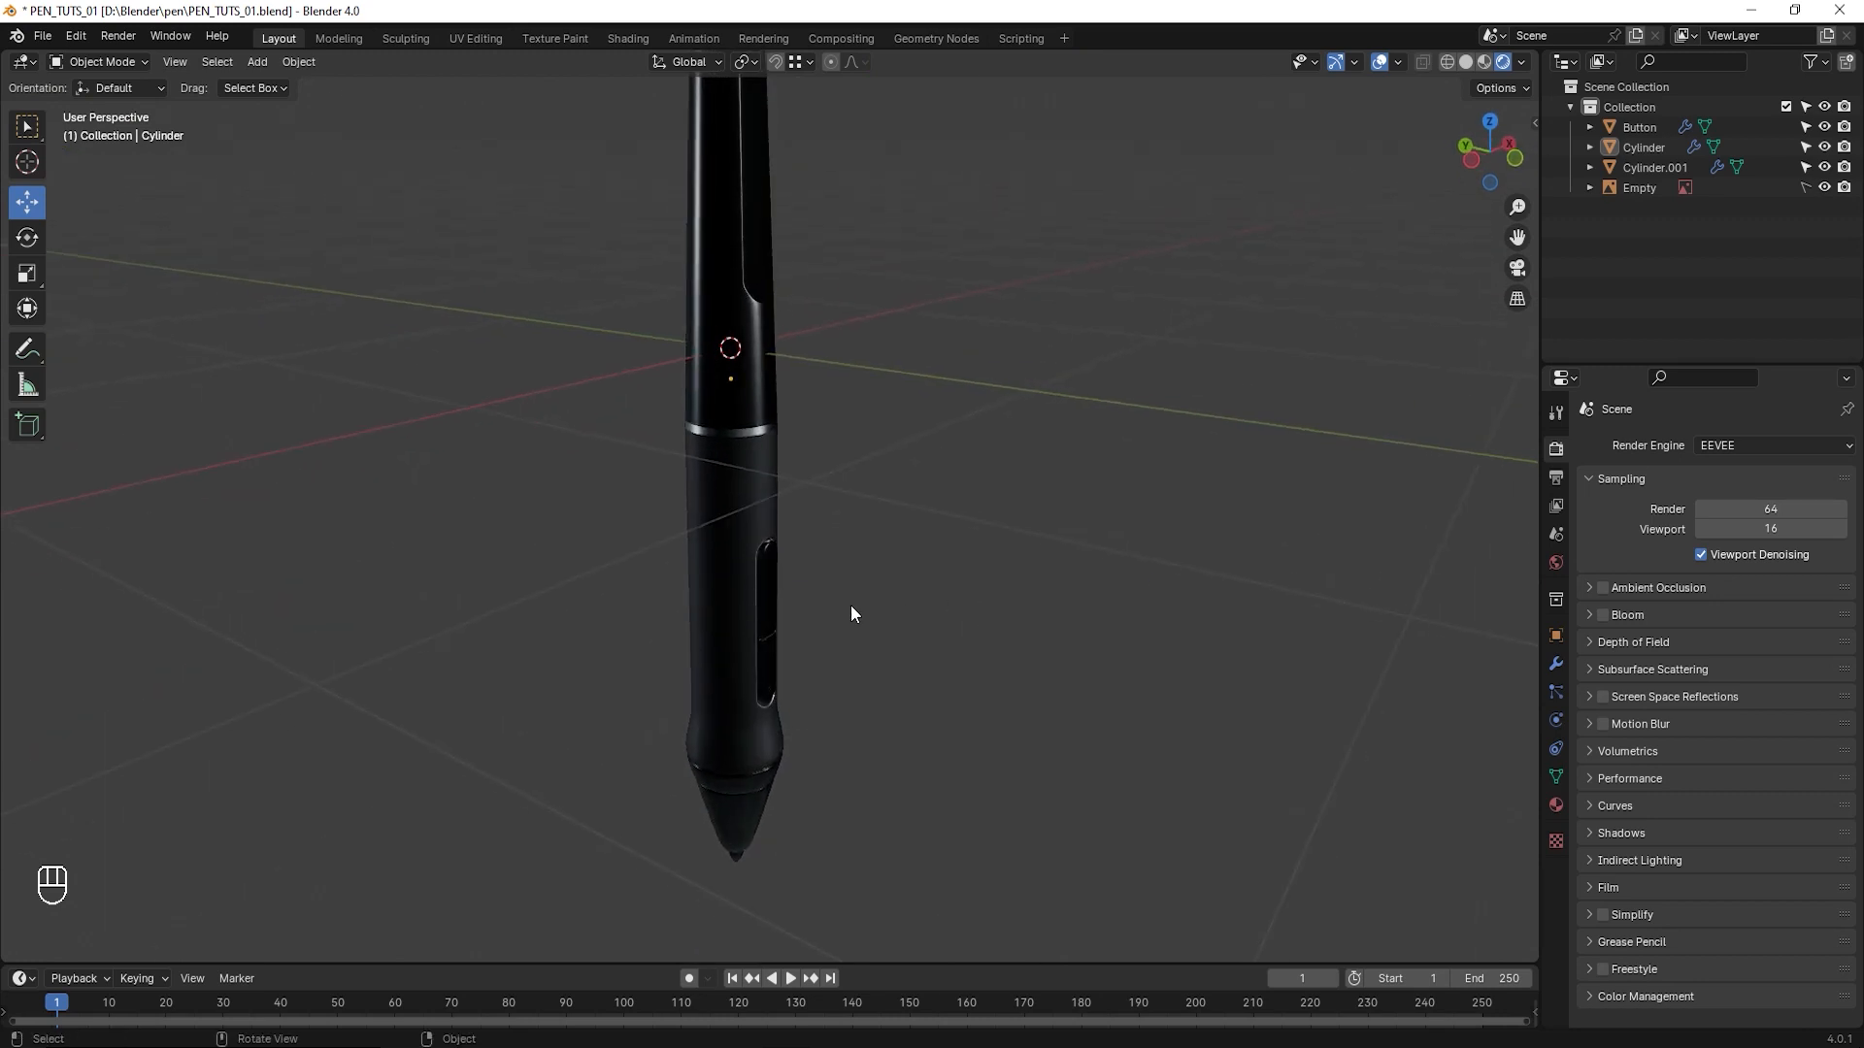
pyautogui.moveTo(852, 614)
pyautogui.mouseDown(button='middle')
pyautogui.moveTo(907, 610)
pyautogui.moveTo(820, 615)
pyautogui.moveTo(937, 616)
pyautogui.moveTo(841, 615)
pyautogui.mouseUp(button='middle')
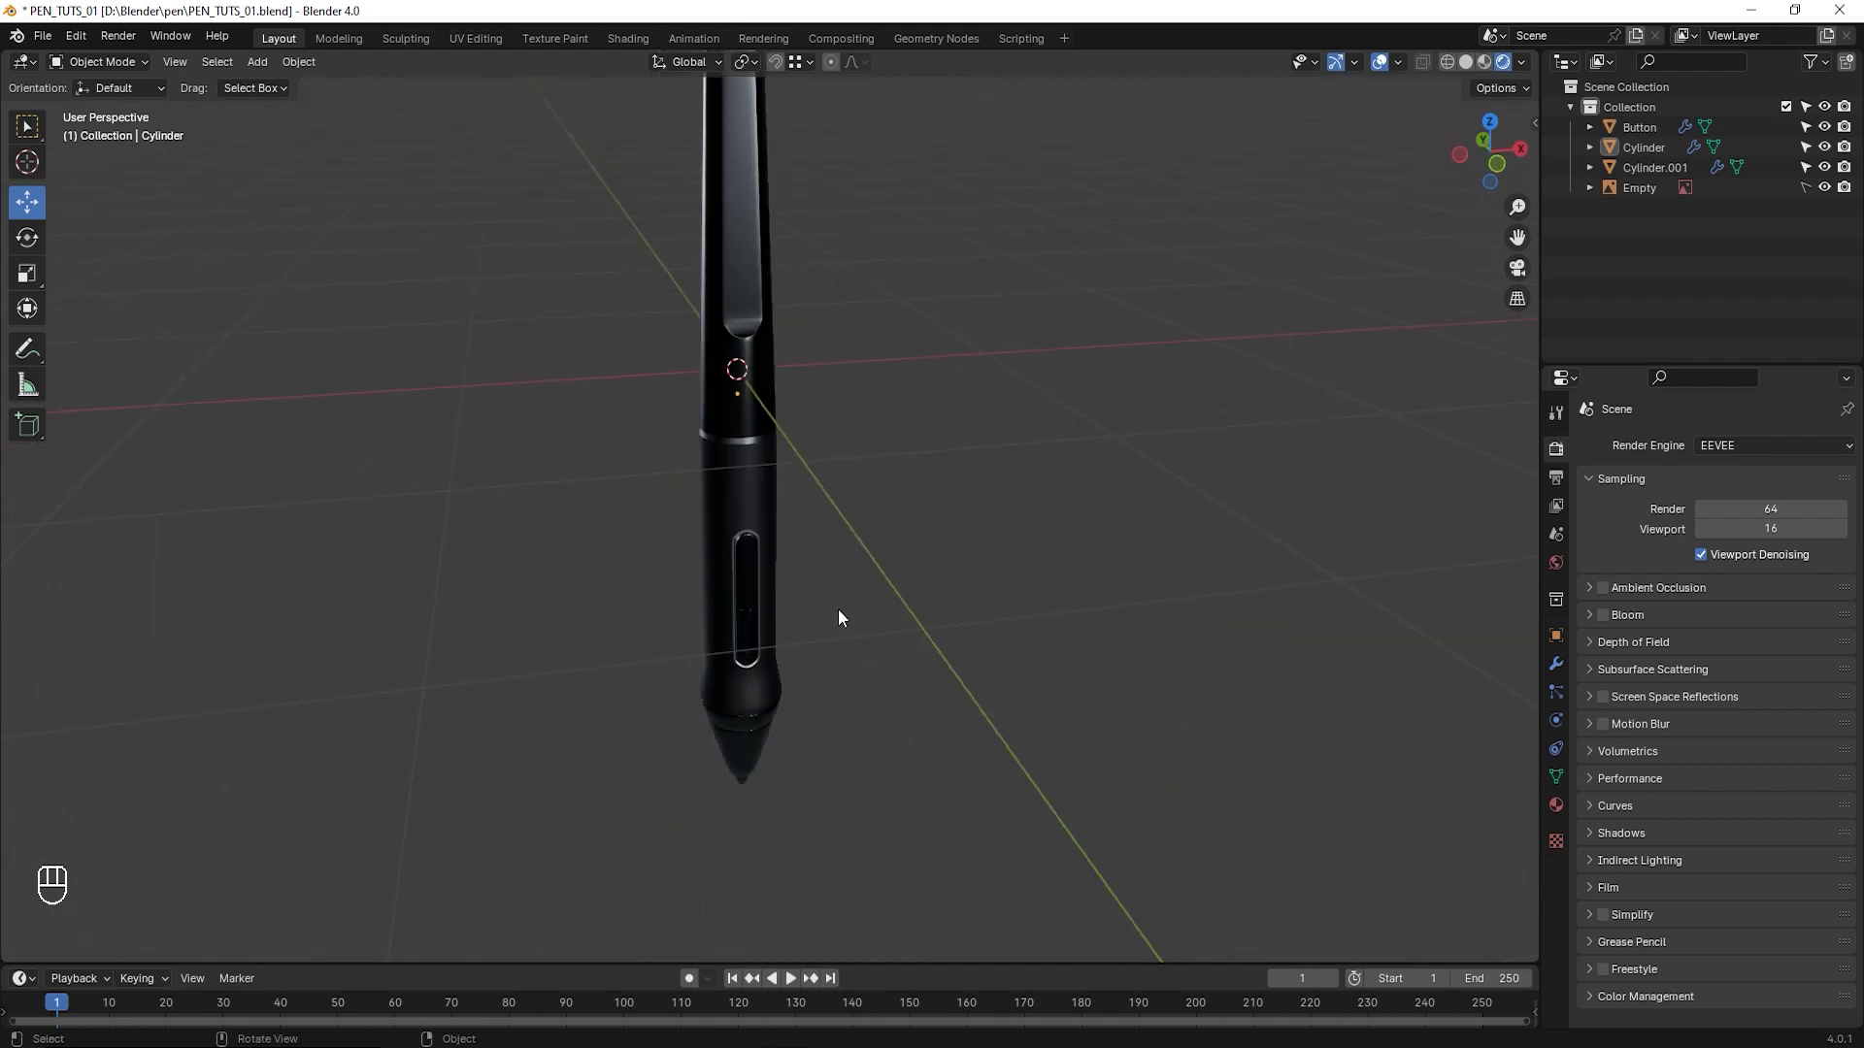
pyautogui.scroll(-4, 843, 615)
pyautogui.scroll(3, 845, 608)
pyautogui.moveTo(949, 600)
pyautogui.mouseDown(button='middle')
pyautogui.moveTo(913, 597)
pyautogui.moveTo(950, 587)
pyautogui.moveTo(923, 549)
pyautogui.moveTo(915, 657)
pyautogui.moveTo(904, 612)
pyautogui.moveTo(920, 615)
pyautogui.mouseUp(button='middle')
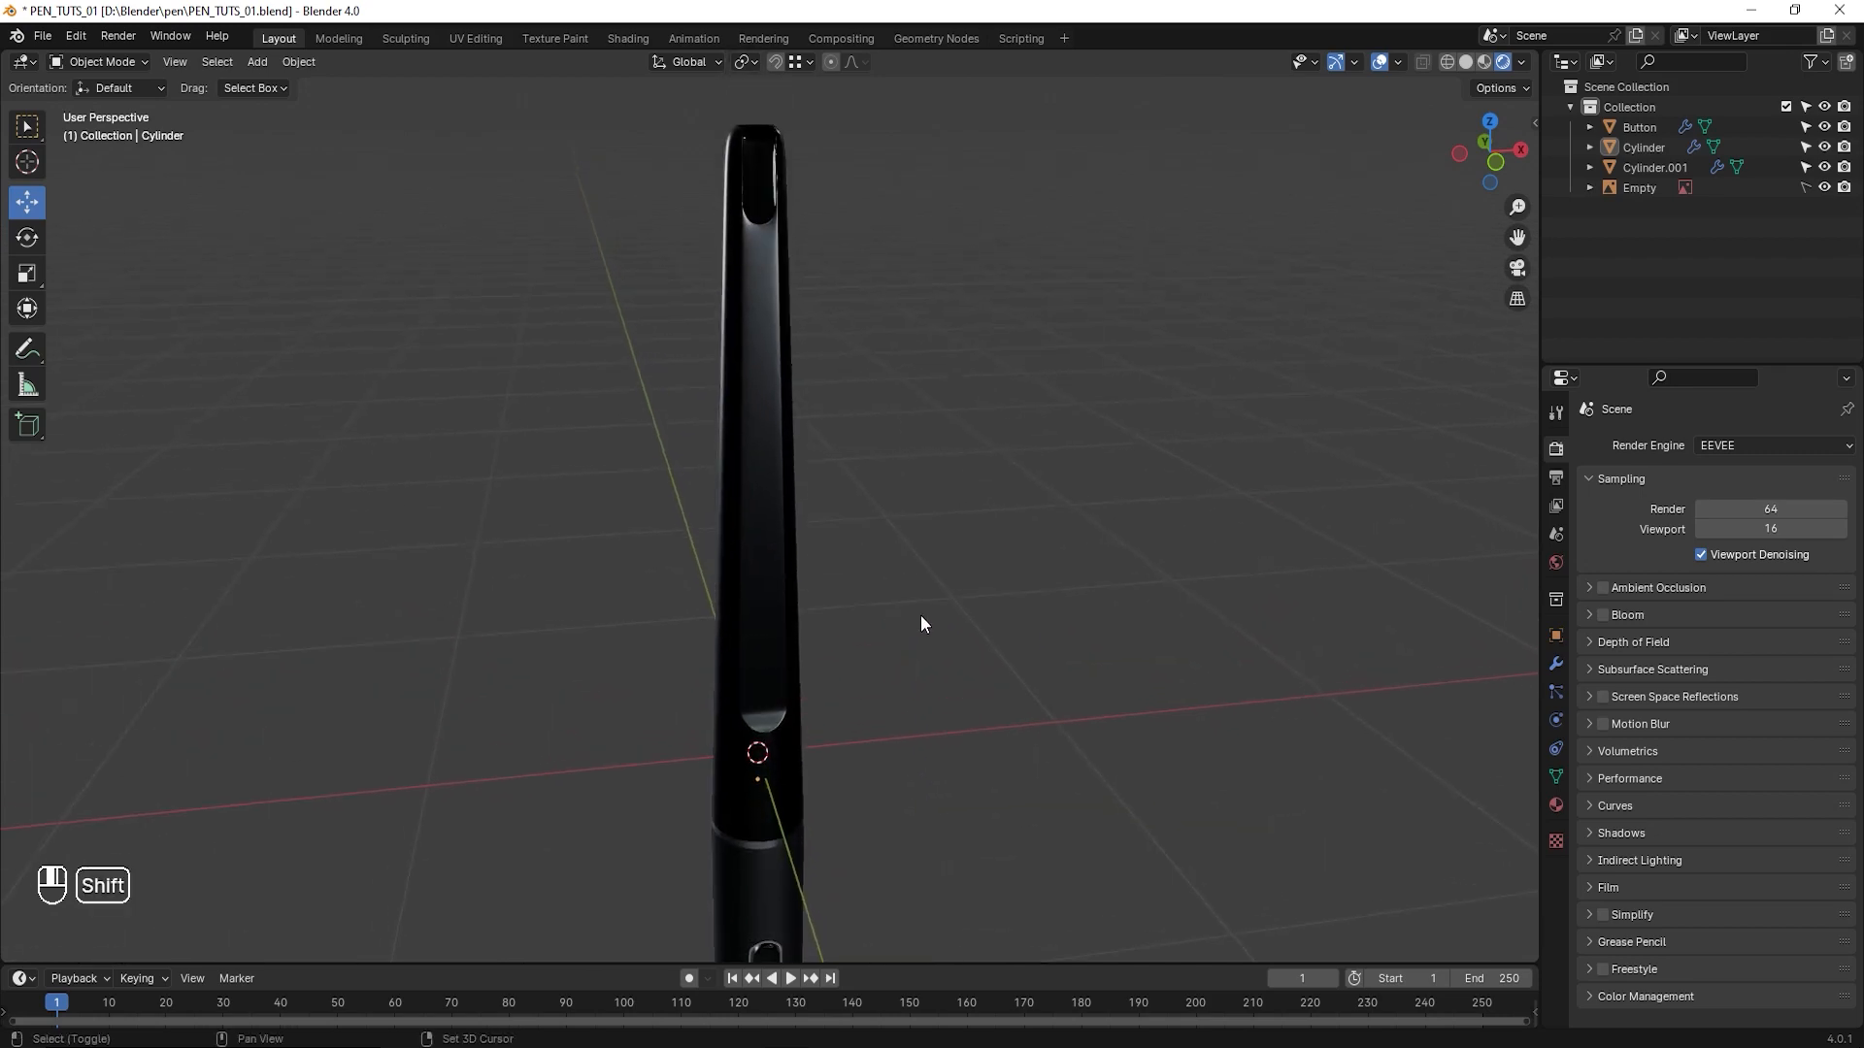
# - Switch the render engine back to Cycles and view the whole pen in the rendered viewport
pyautogui.click(1733, 446)
pyautogui.click(1718, 514)
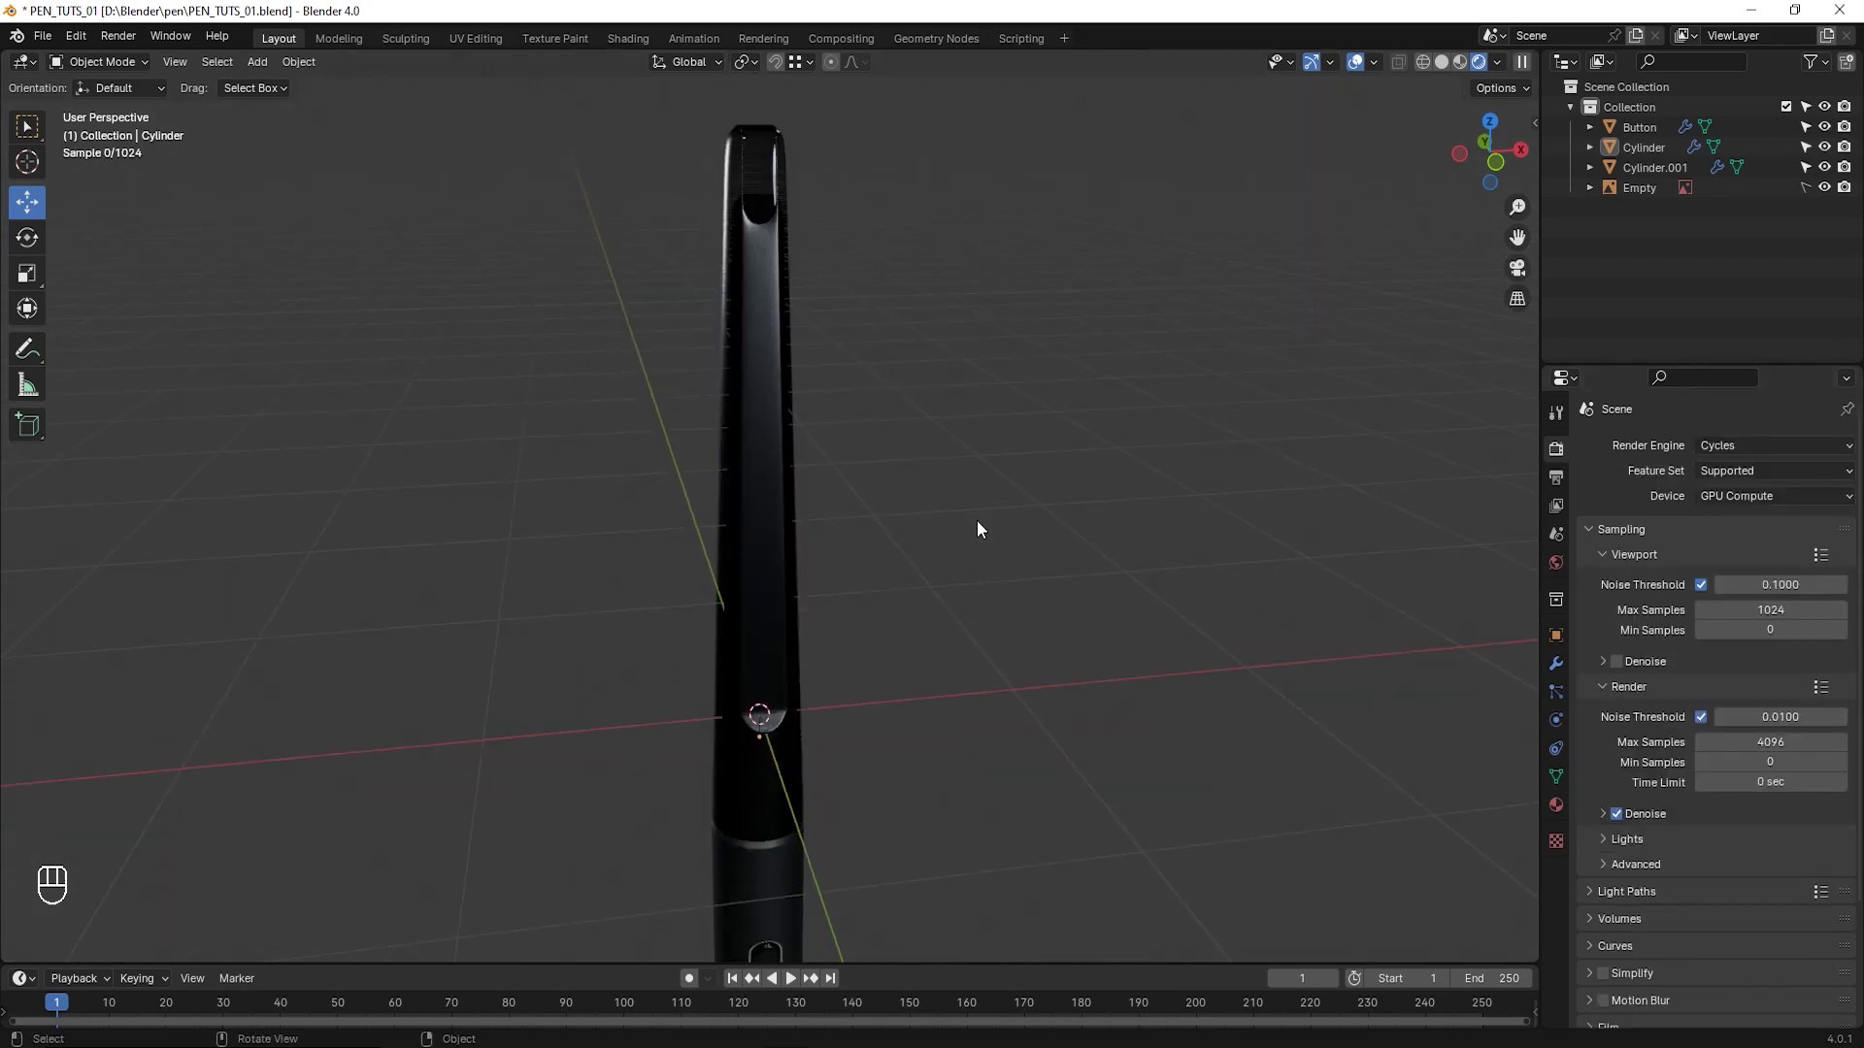
pyautogui.scroll(-3, 976, 521)
pyautogui.keyDown('shift'); pyautogui.moveTo(1004, 675); pyautogui.dragTo(988, 559, button='middle'); pyautogui.keyUp('shift')
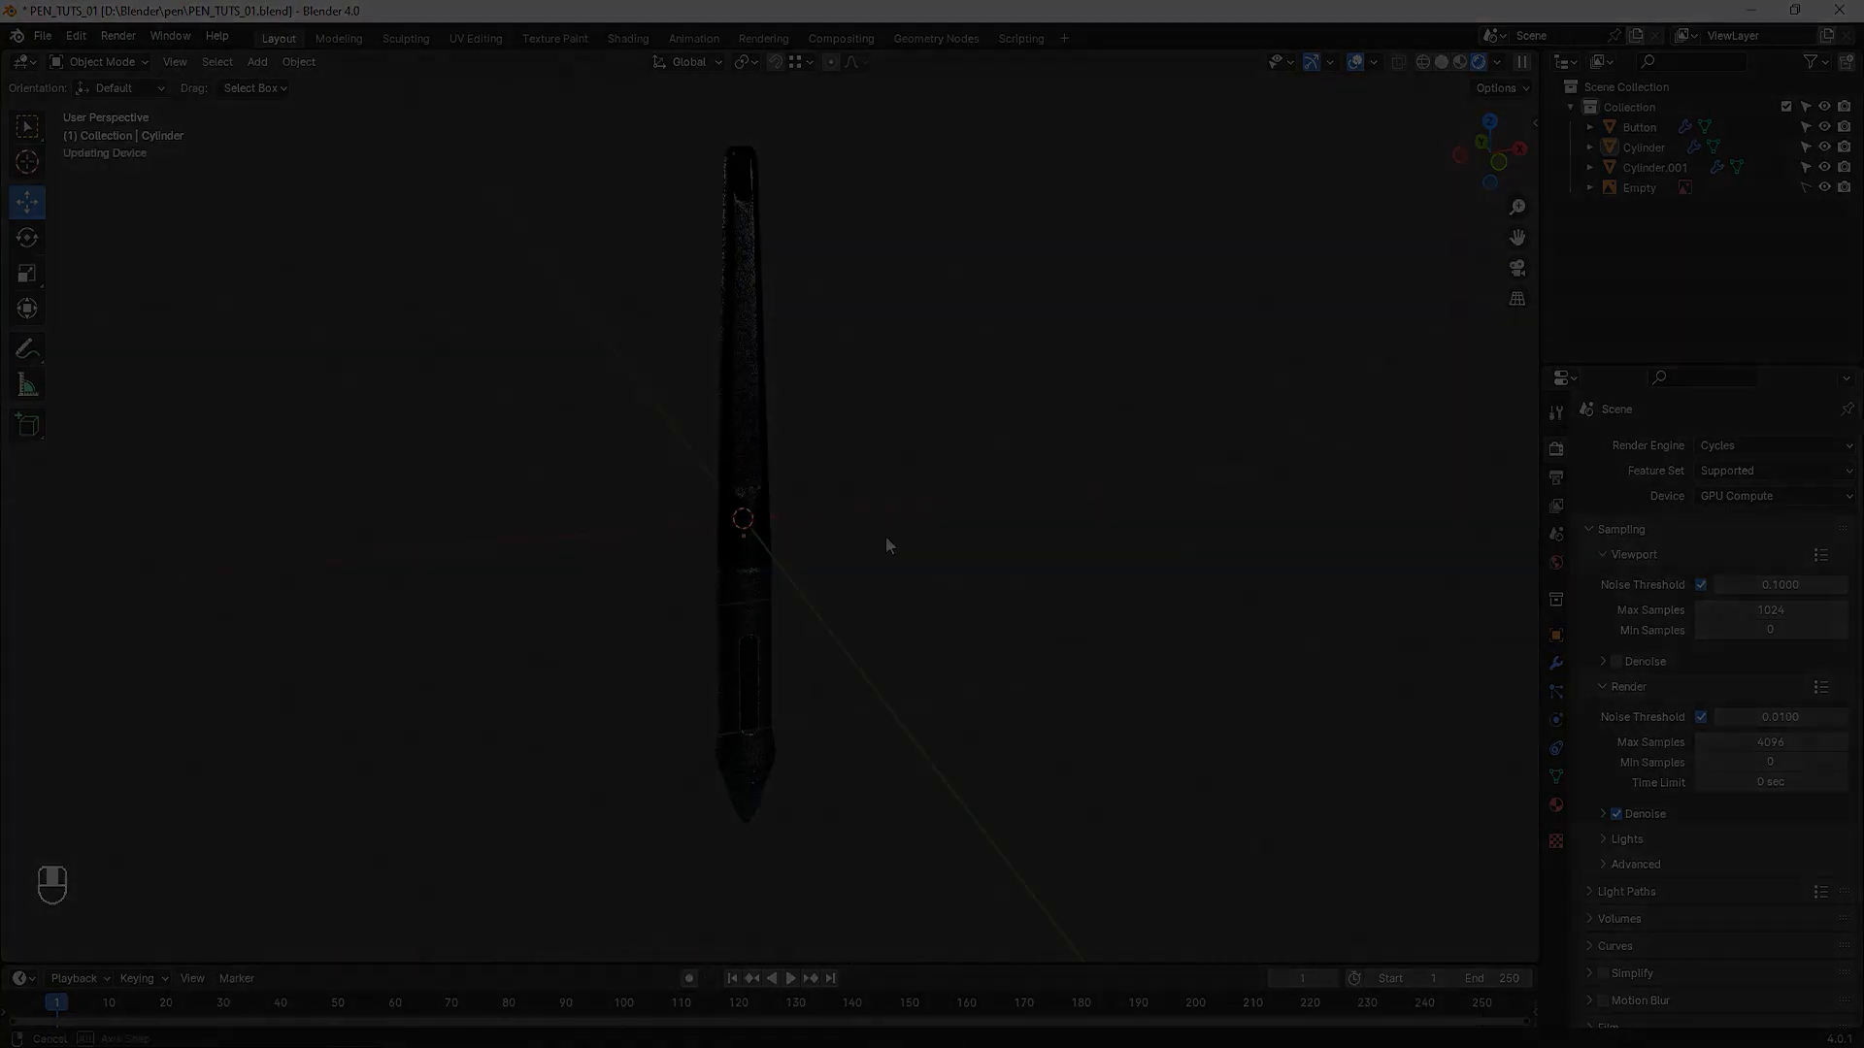